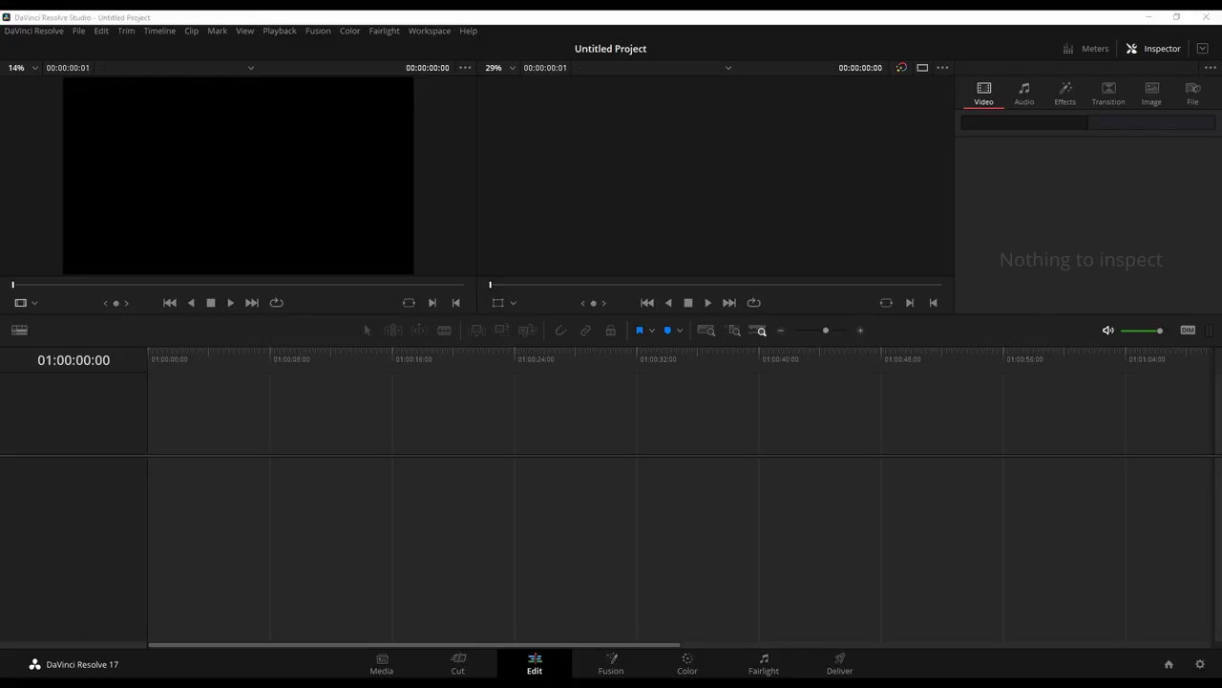
- Import sub-surface-sam_md, vein_together and white_Veins, and place the sub-surface-sam_md clip at the start of a new timeline
key("ctrl+i")
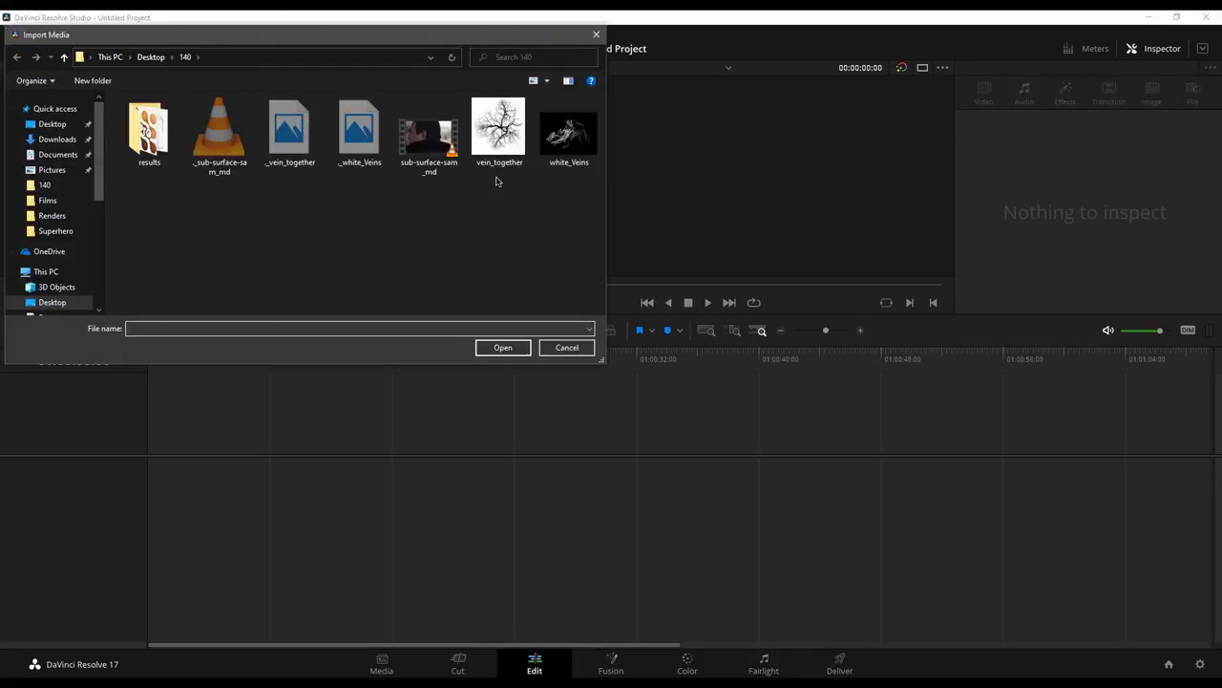
left_click_drag(416, 197, 599, 97)
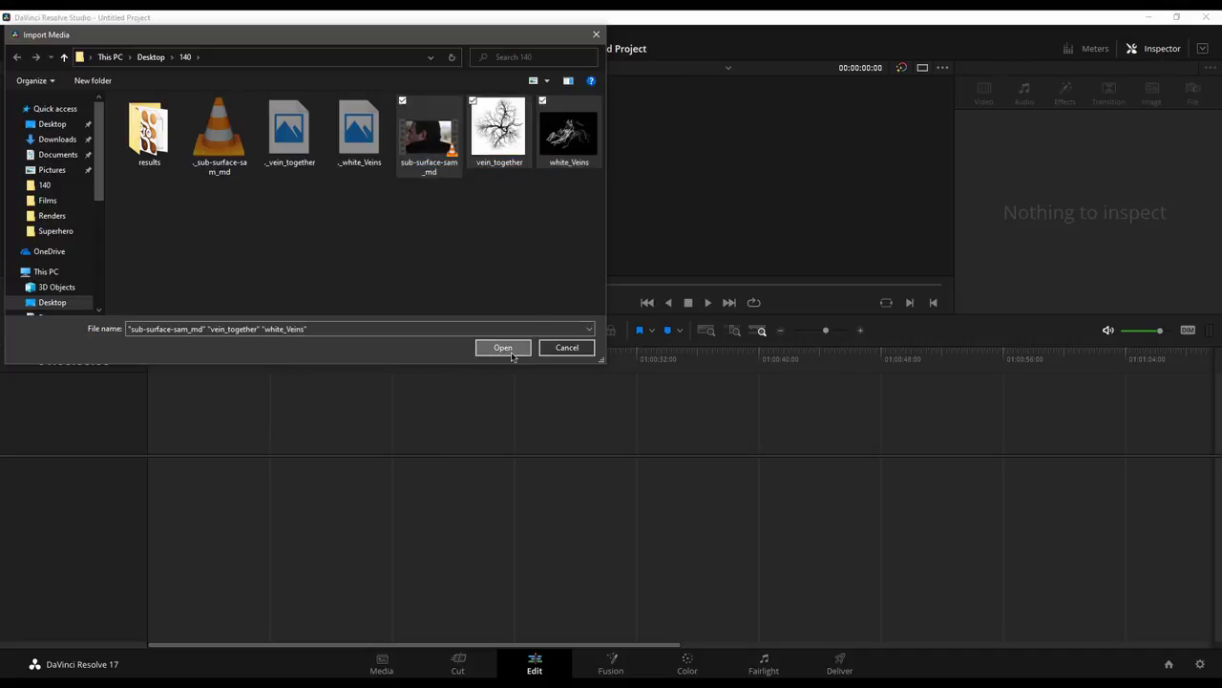
left_click(503, 347)
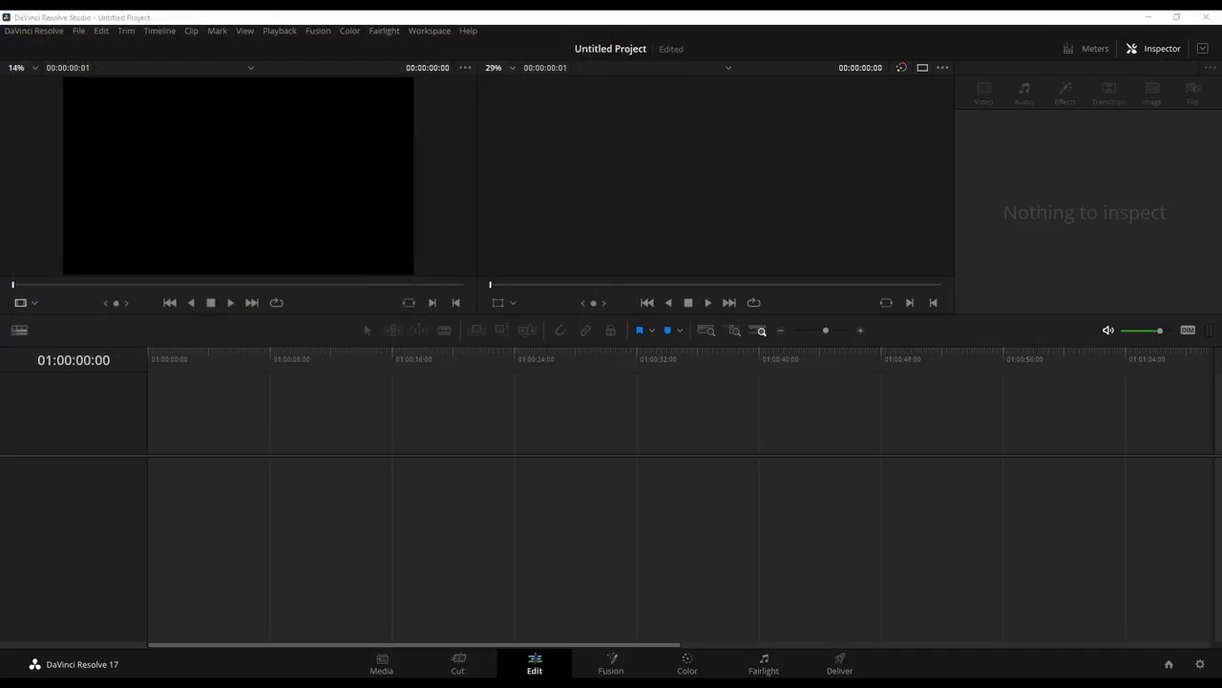
left_click_drag(220, 384, 153, 475)
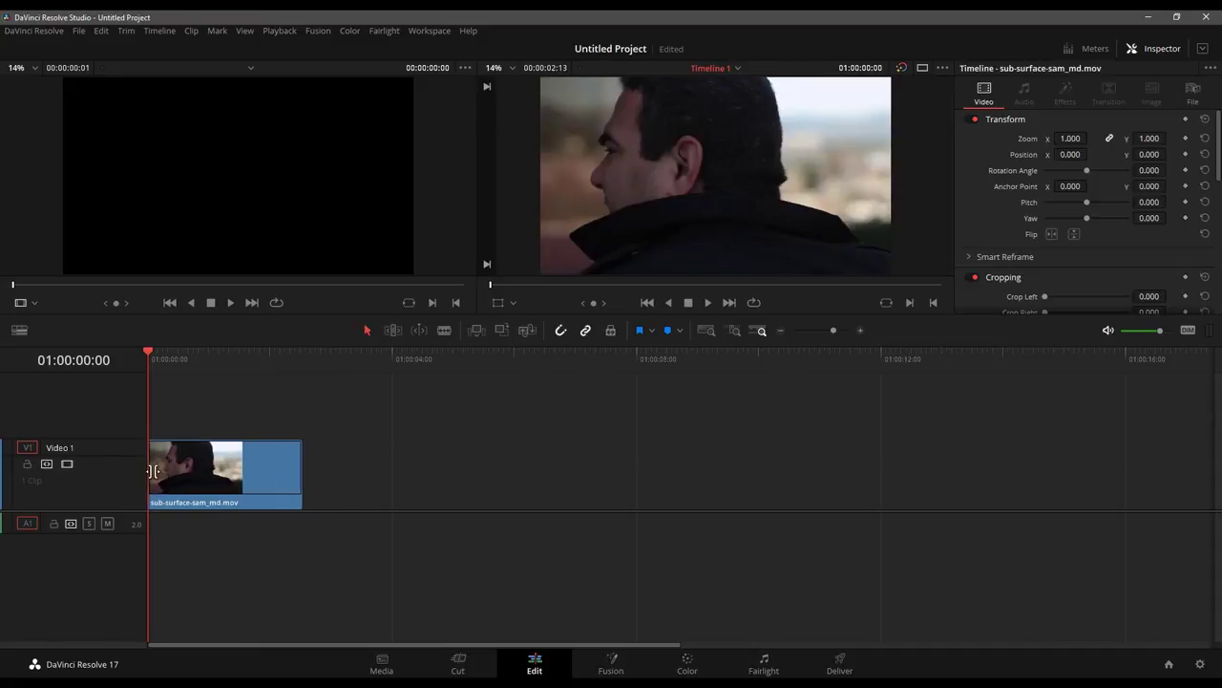
- Play the sub-surface-sam_md clip from its first frame to review the head turn
key("space")
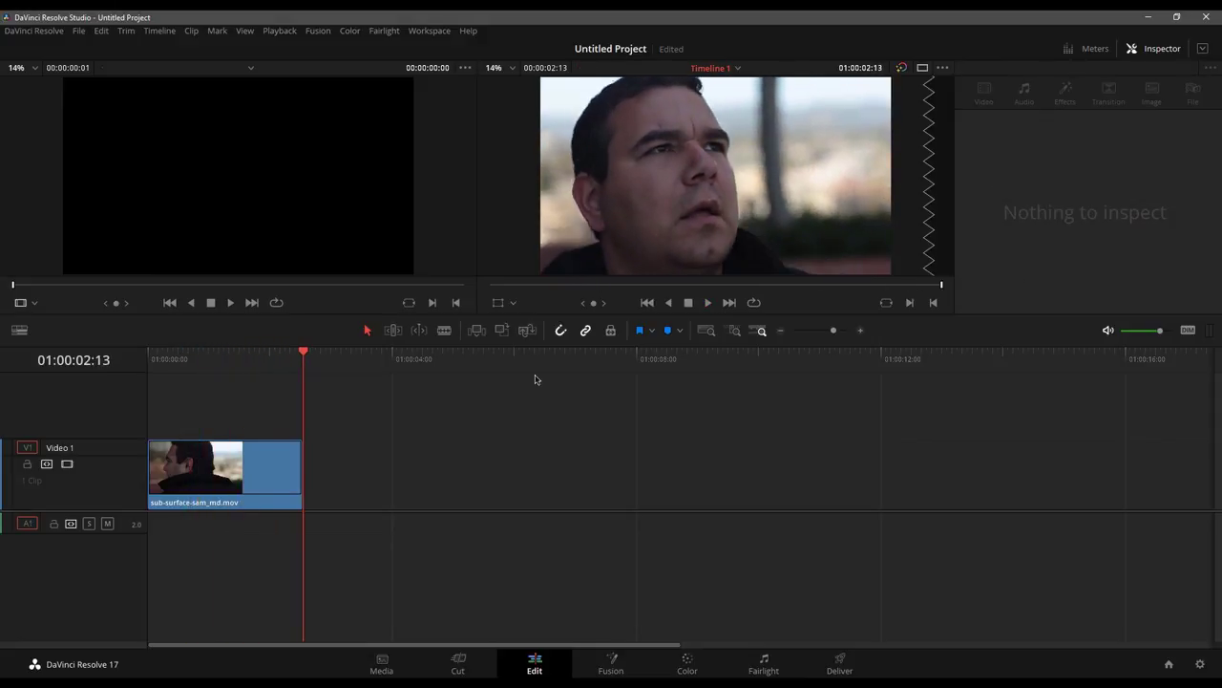
left_click_drag(173, 362, 119, 369)
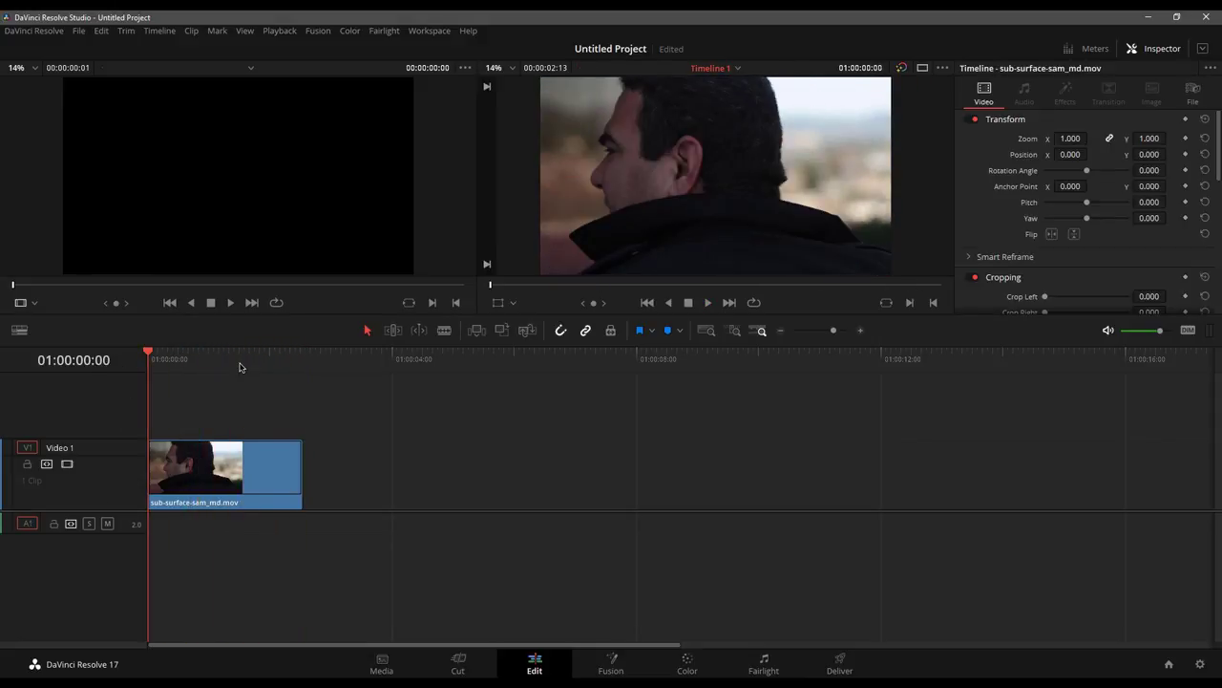
key("space")
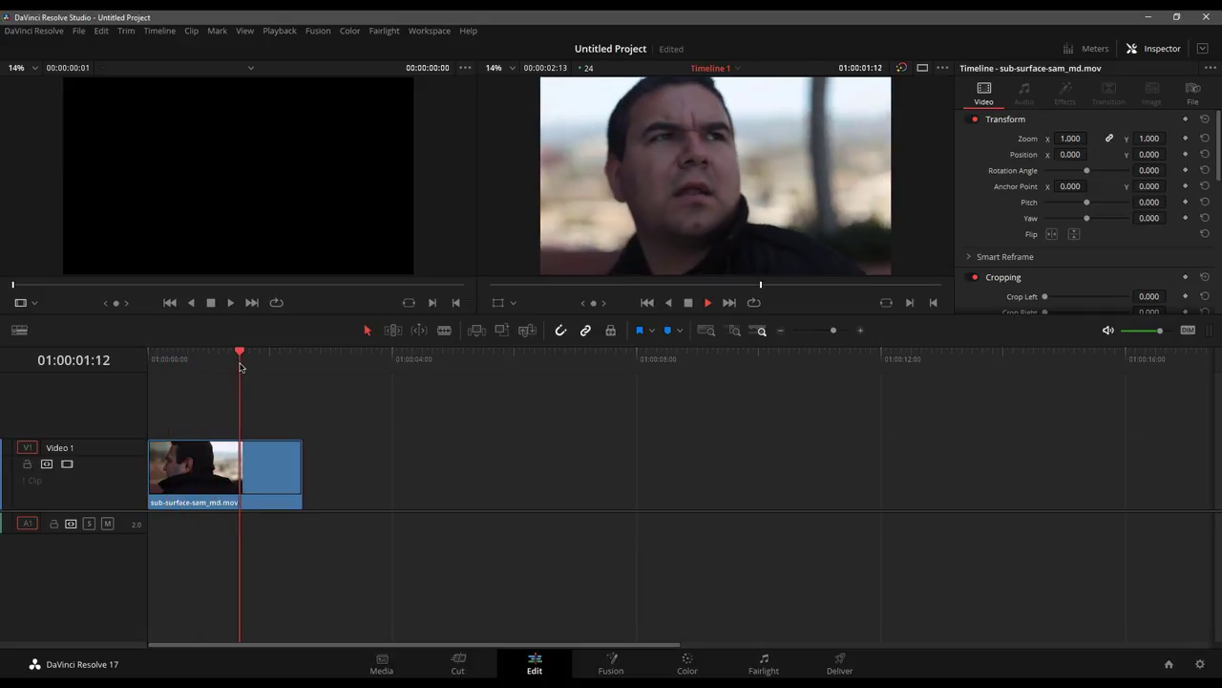
- Park the playhead at 01:00:01:12, open the clip on the Fusion page and delete the MediaOut1 node
mouse_move(239, 366)
left_mouse_down()
mouse_move(150, 361)
mouse_move(243, 361)
left_mouse_up()
left_click(605, 666)
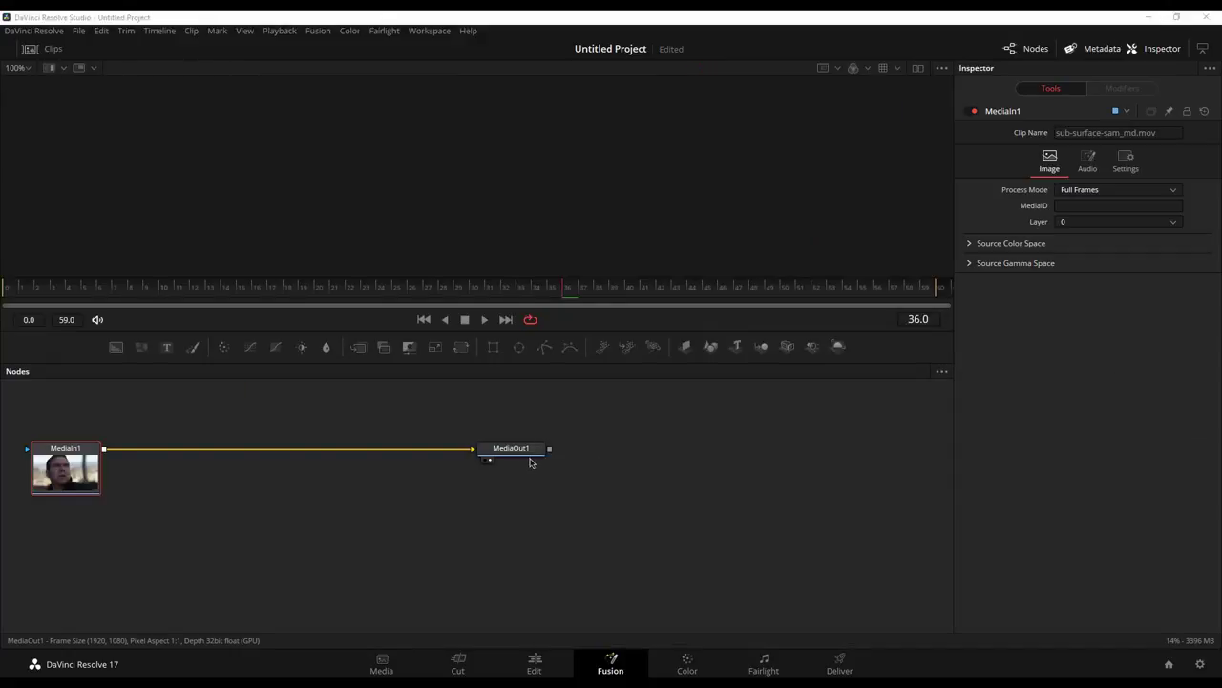
left_click_drag(505, 456, 741, 456)
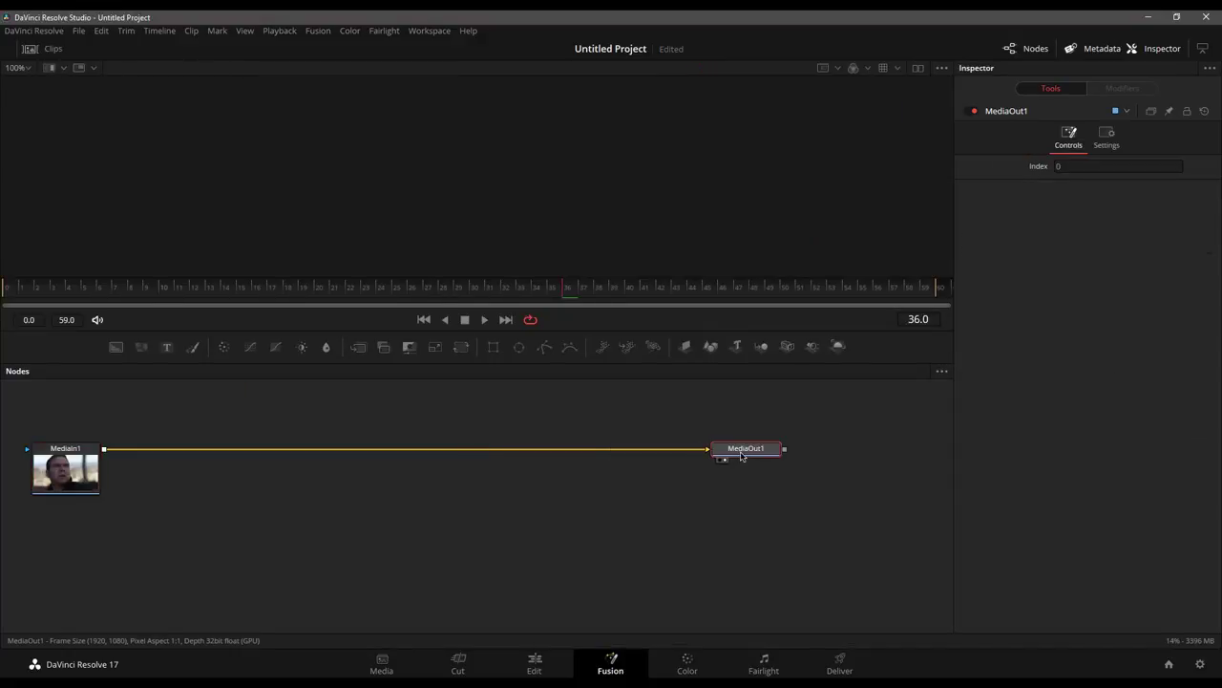
key("Delete")
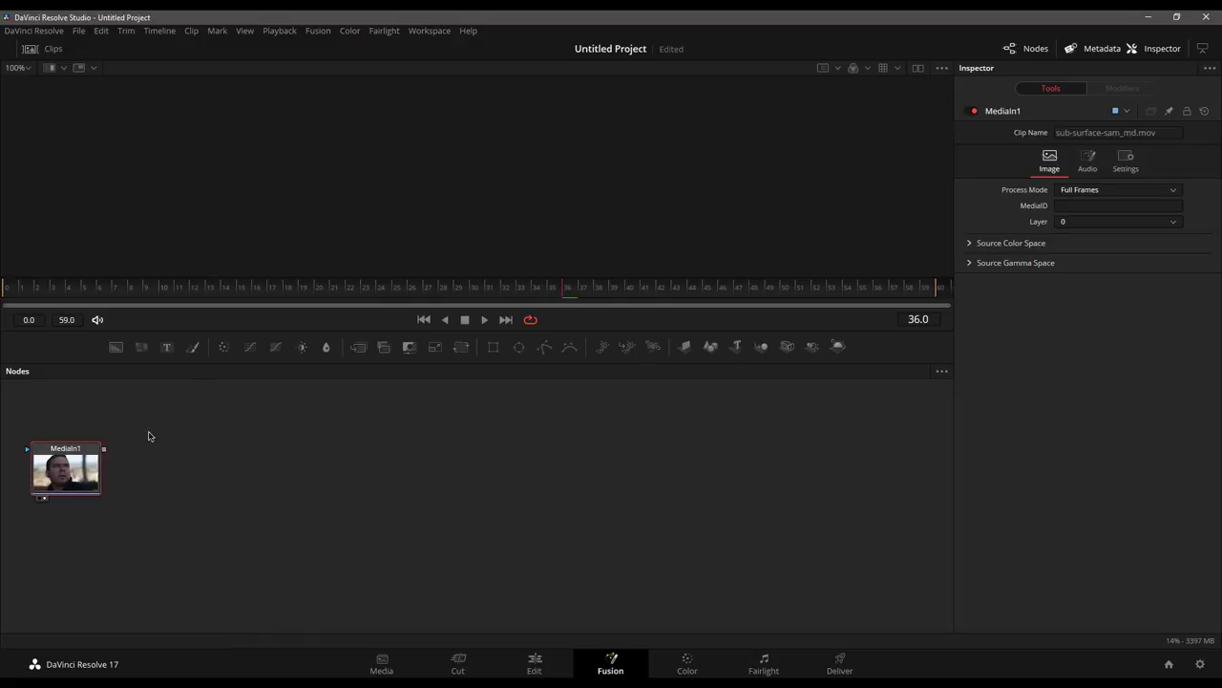
- Move MediaIn1 lower in the node graph and show it in the viewer at the last frame, 59
left_click_drag(73, 474, 90, 580)
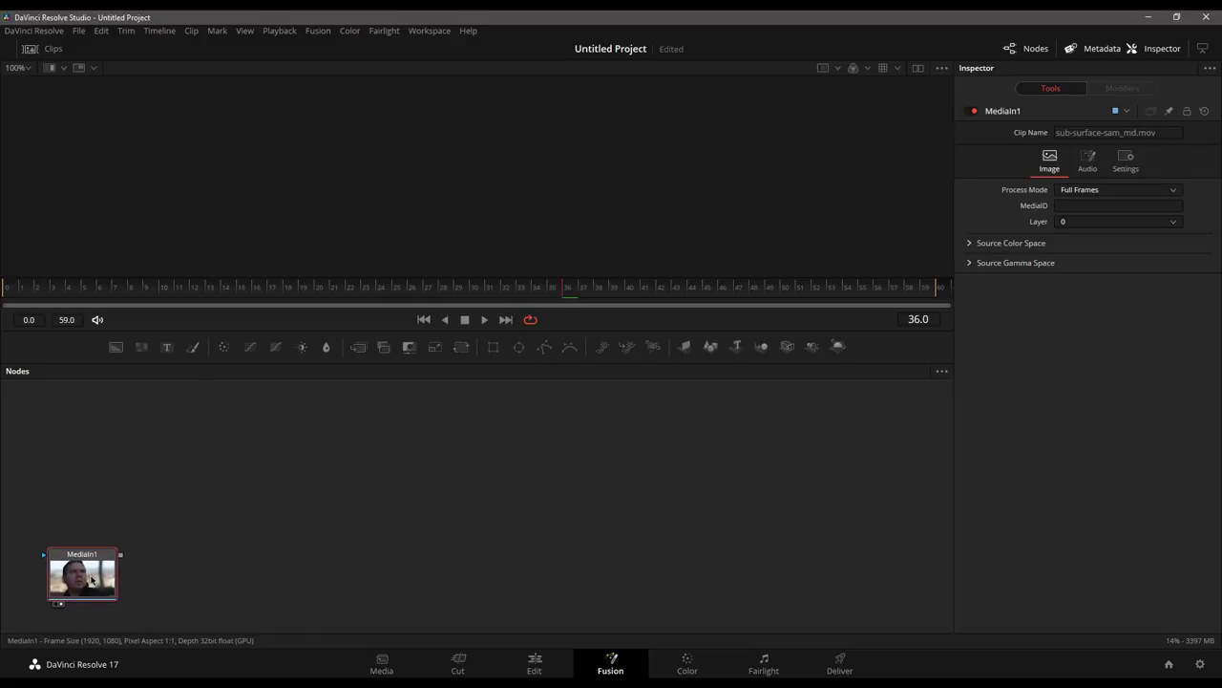
key("1")
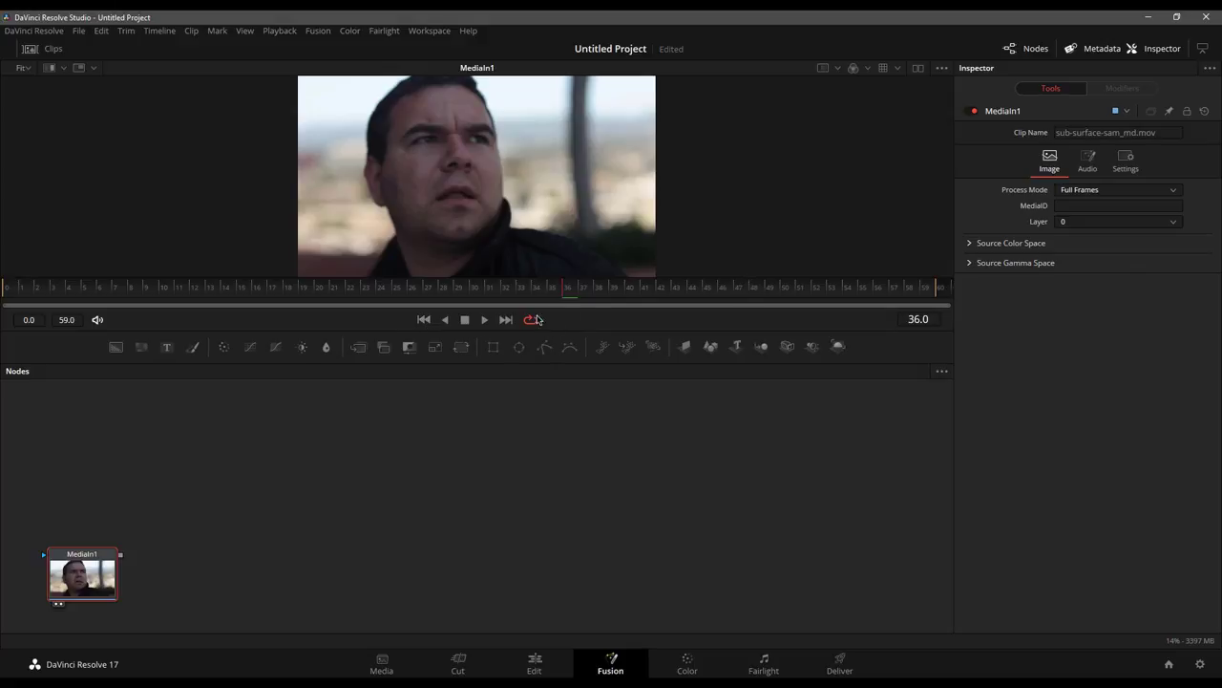
left_click(484, 319)
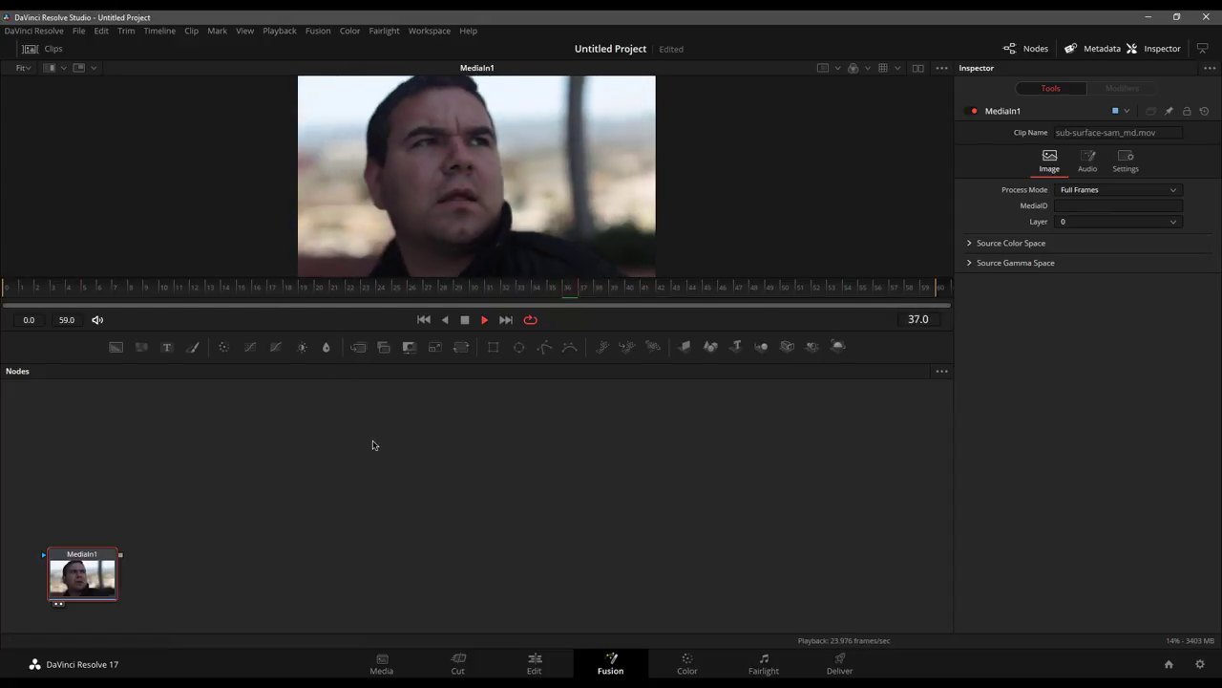
key("space")
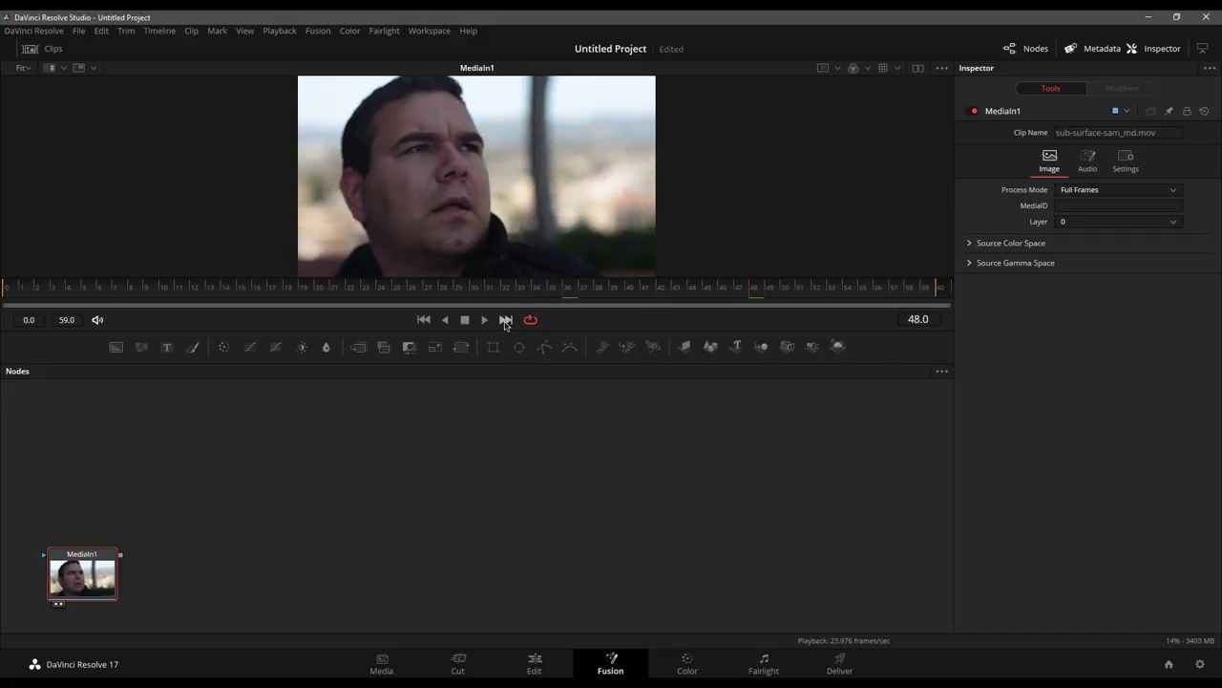
left_click(506, 320)
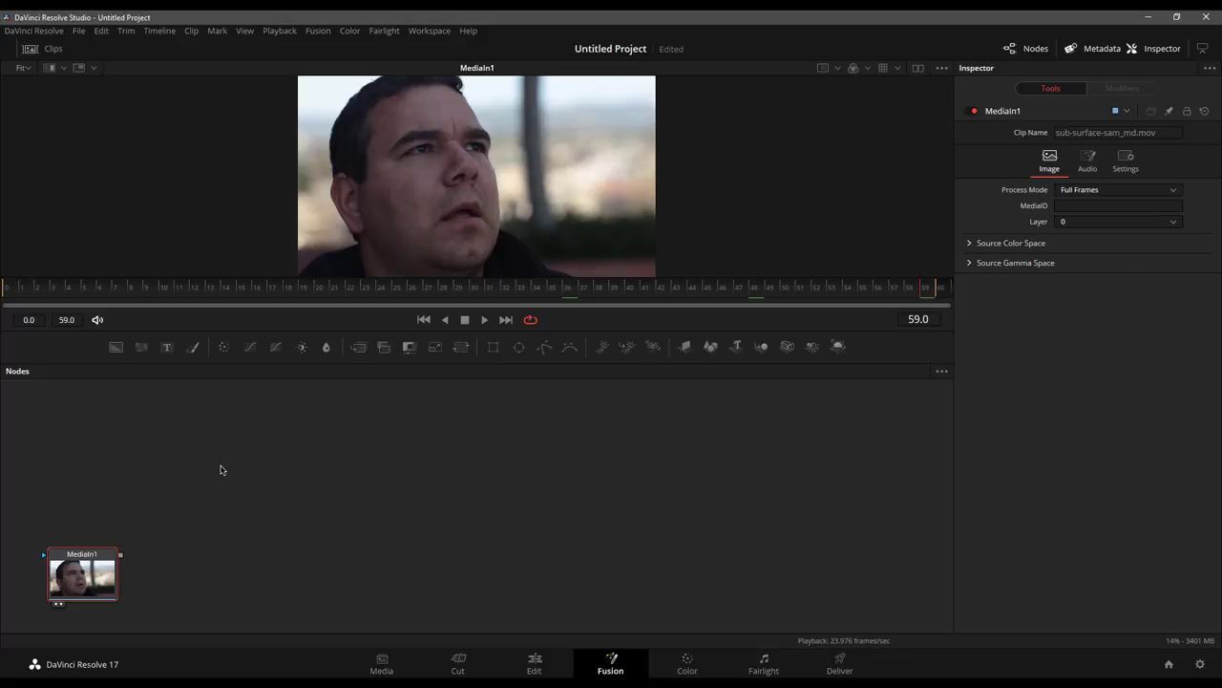
- Add an unconnected FastNoise node, display it in the viewer and place it above and to the right of MediaIn1
left_click(189, 483)
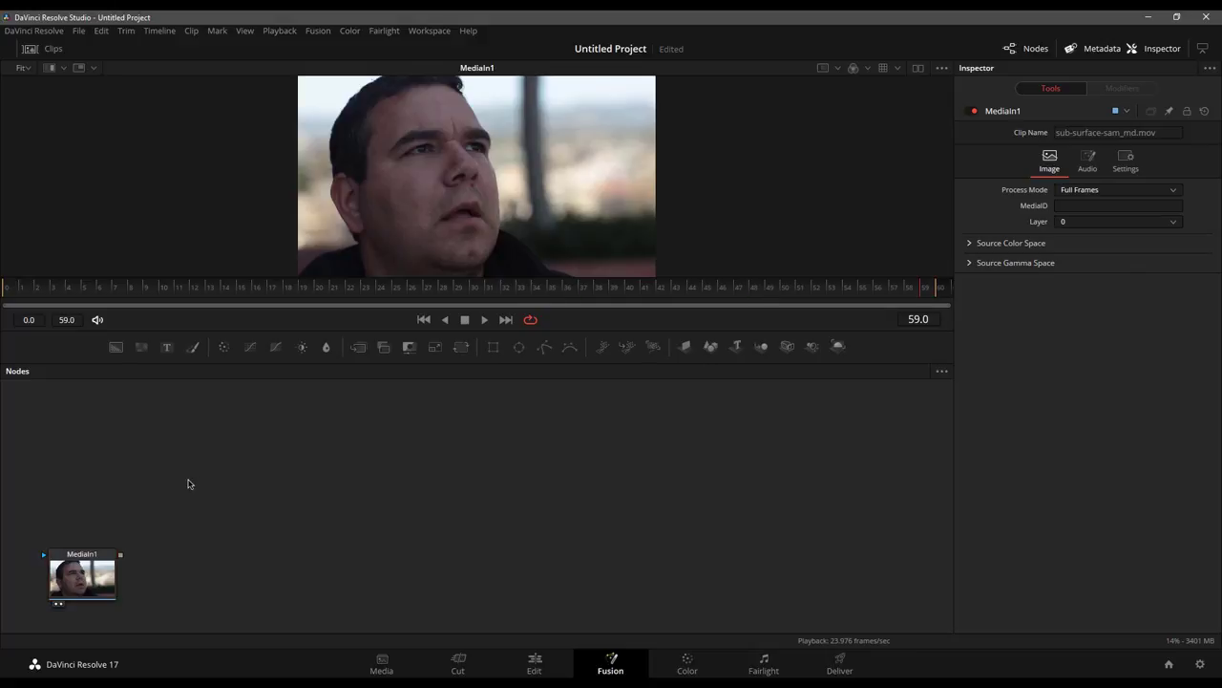
key("shift+space")
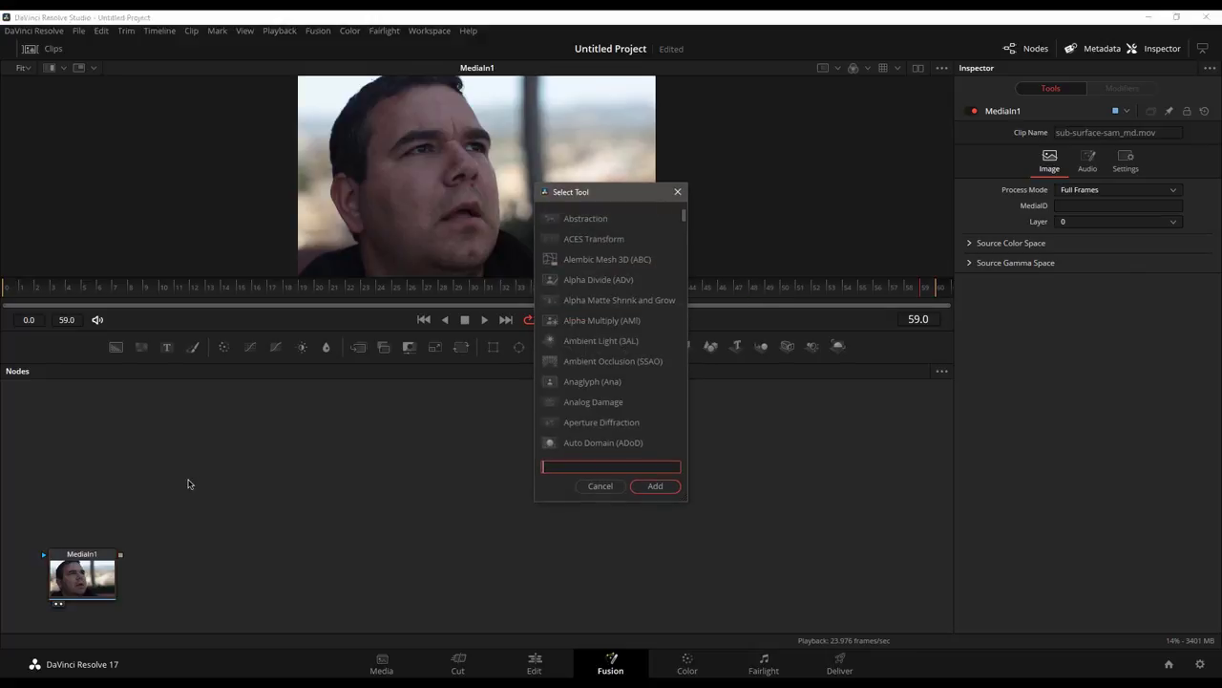
type("noise")
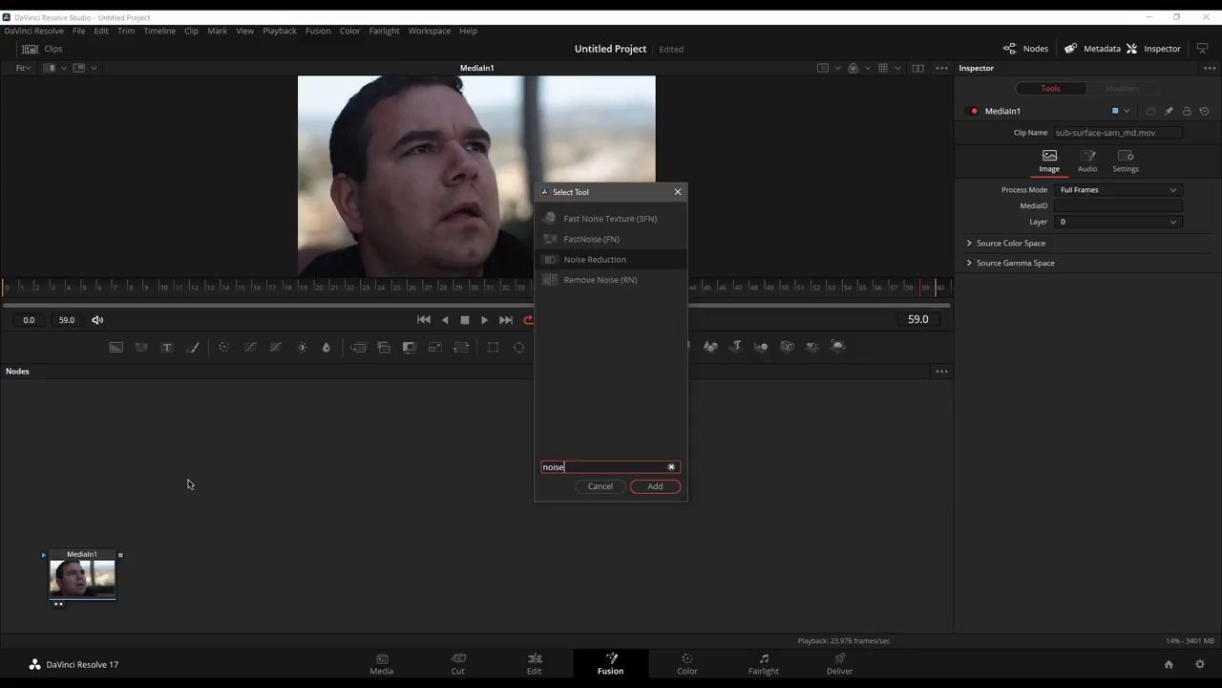
left_click(594, 240)
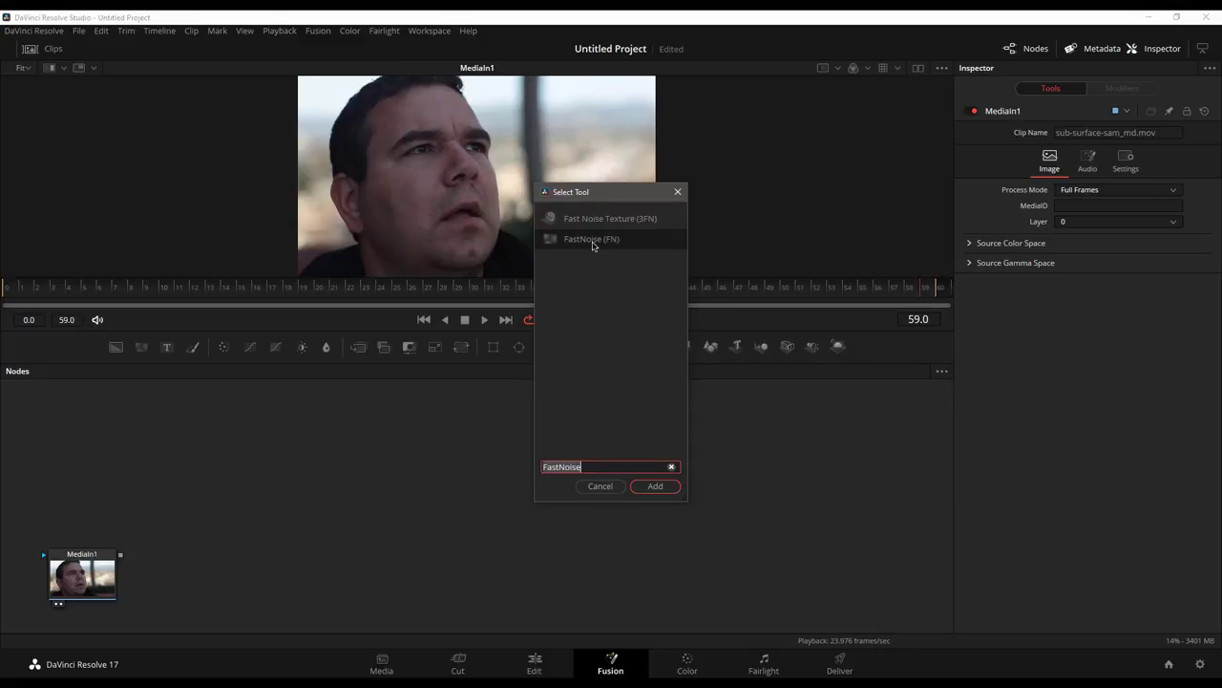
left_click(651, 489)
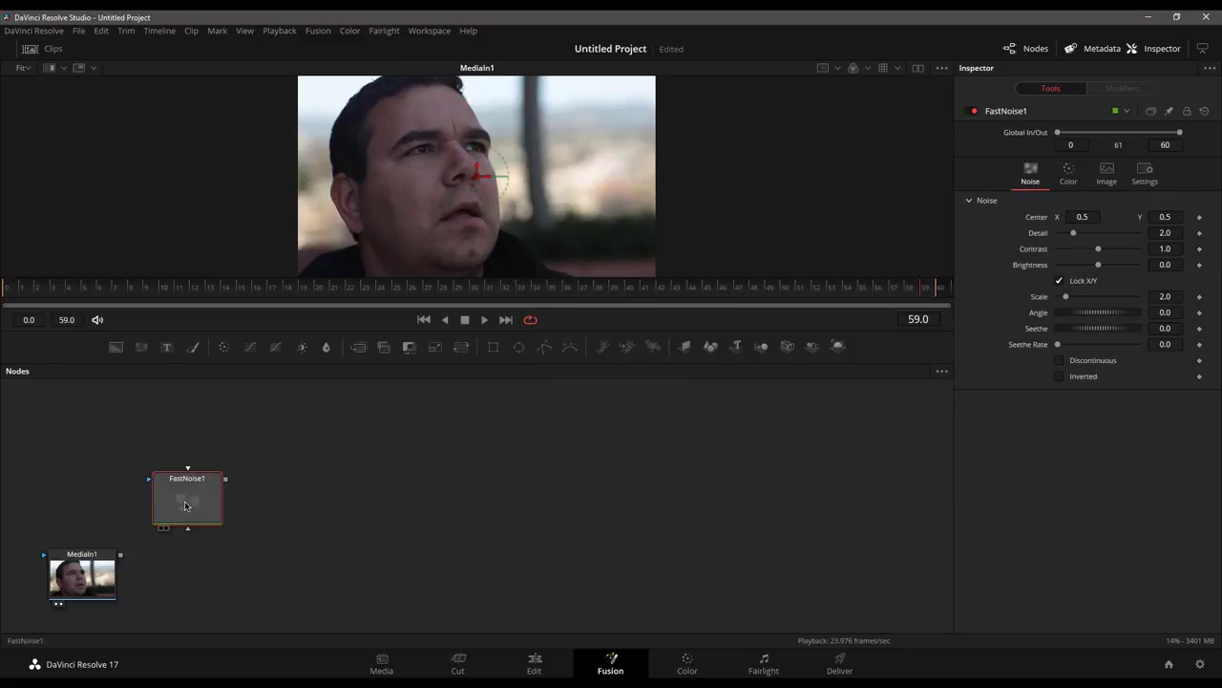
key("1")
left_click_drag(185, 506, 270, 468)
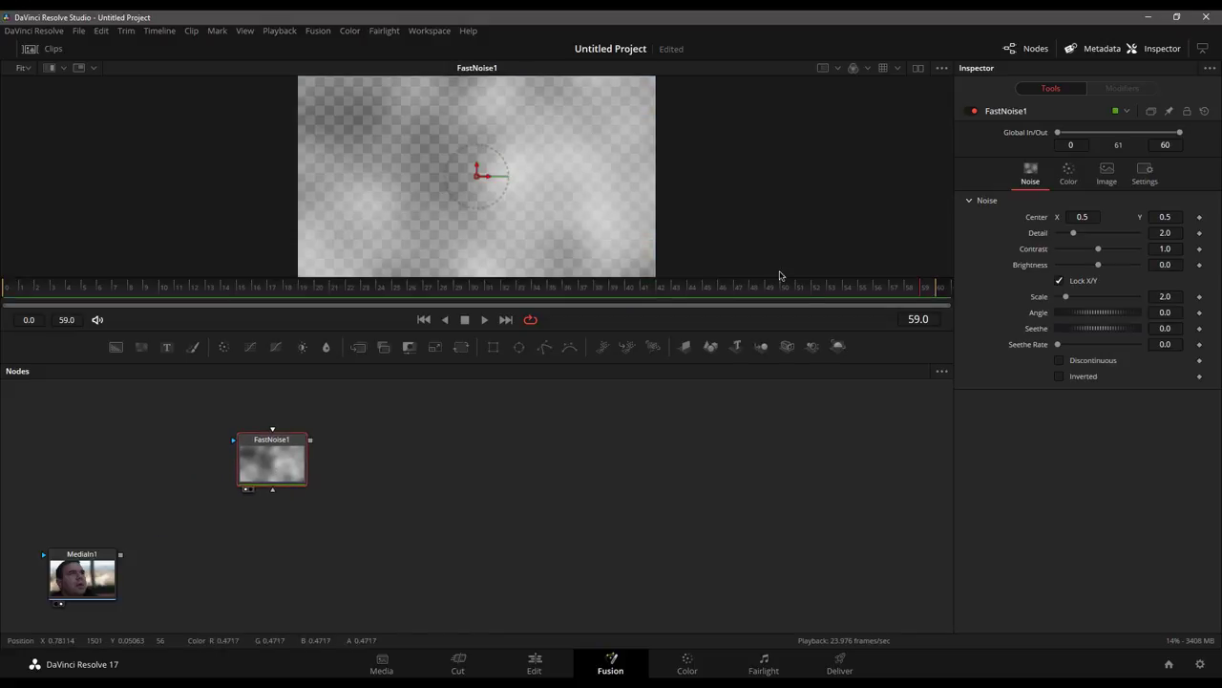
- Set the noise's Color 1 alpha to 1.0, detail to 10.0, contrast to 2.21, brightness to -0.03 and scale to 6.3
left_click(1068, 178)
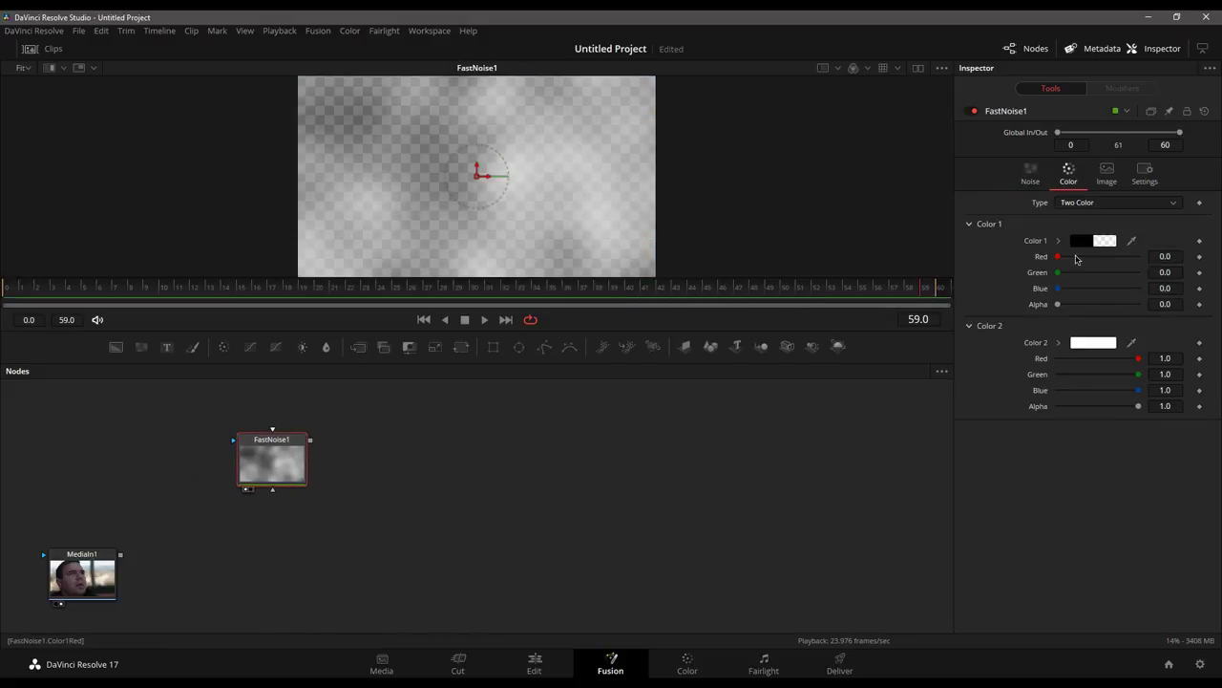
left_click_drag(1058, 303, 1138, 304)
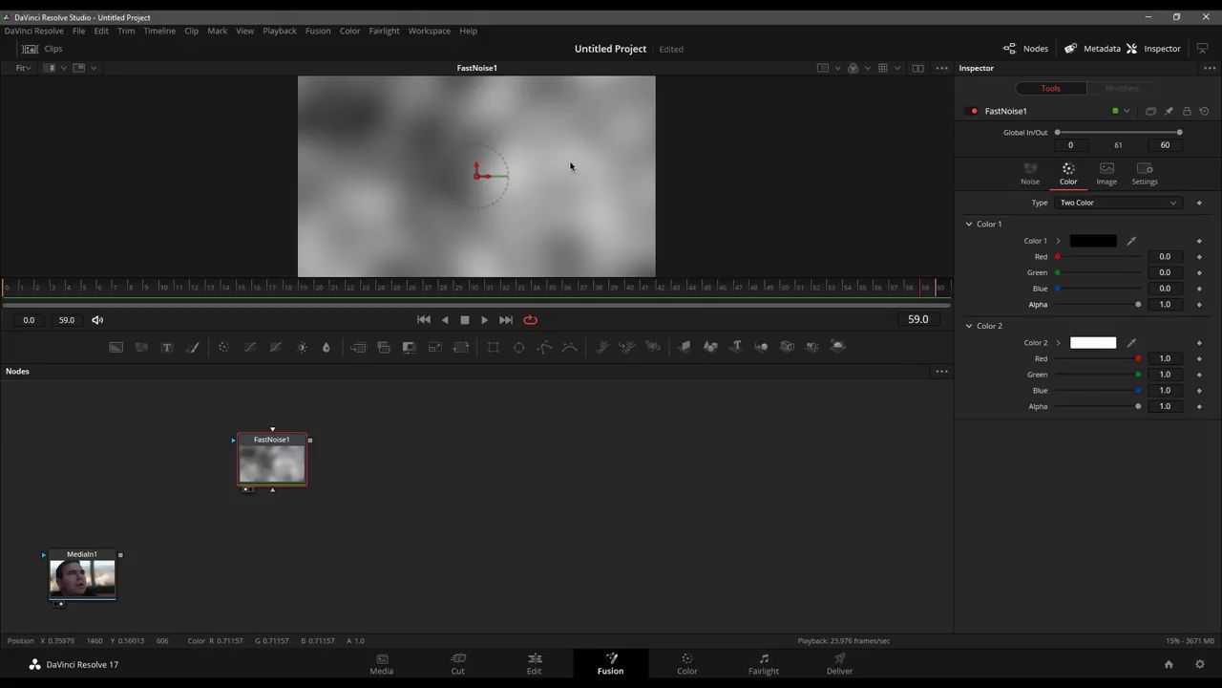
left_click(1028, 177)
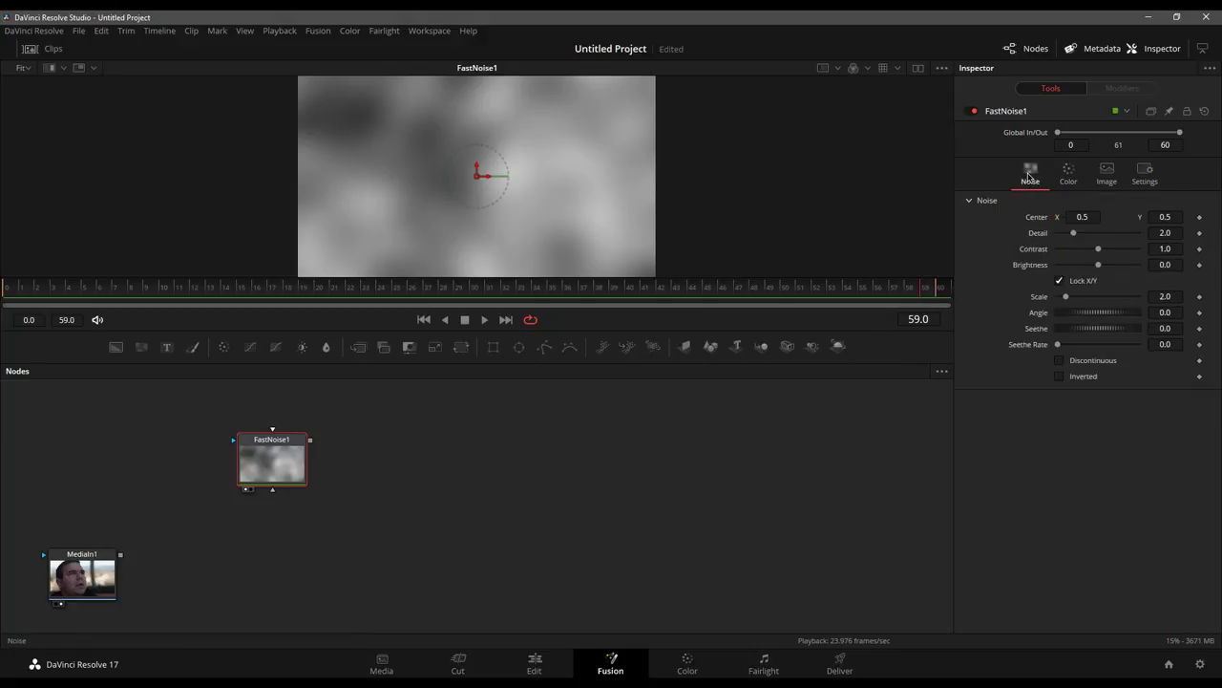
left_click_drag(1072, 233, 1110, 252)
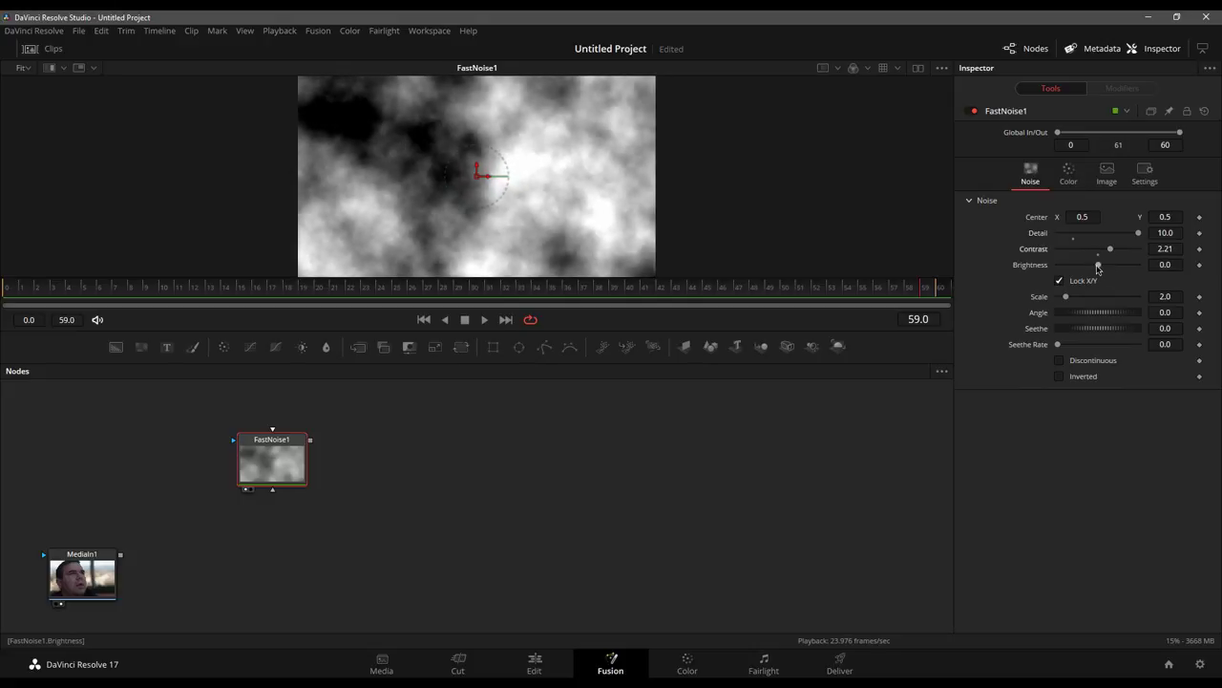
left_click_drag(1098, 267, 1093, 267)
left_click_drag(1068, 298, 1085, 299)
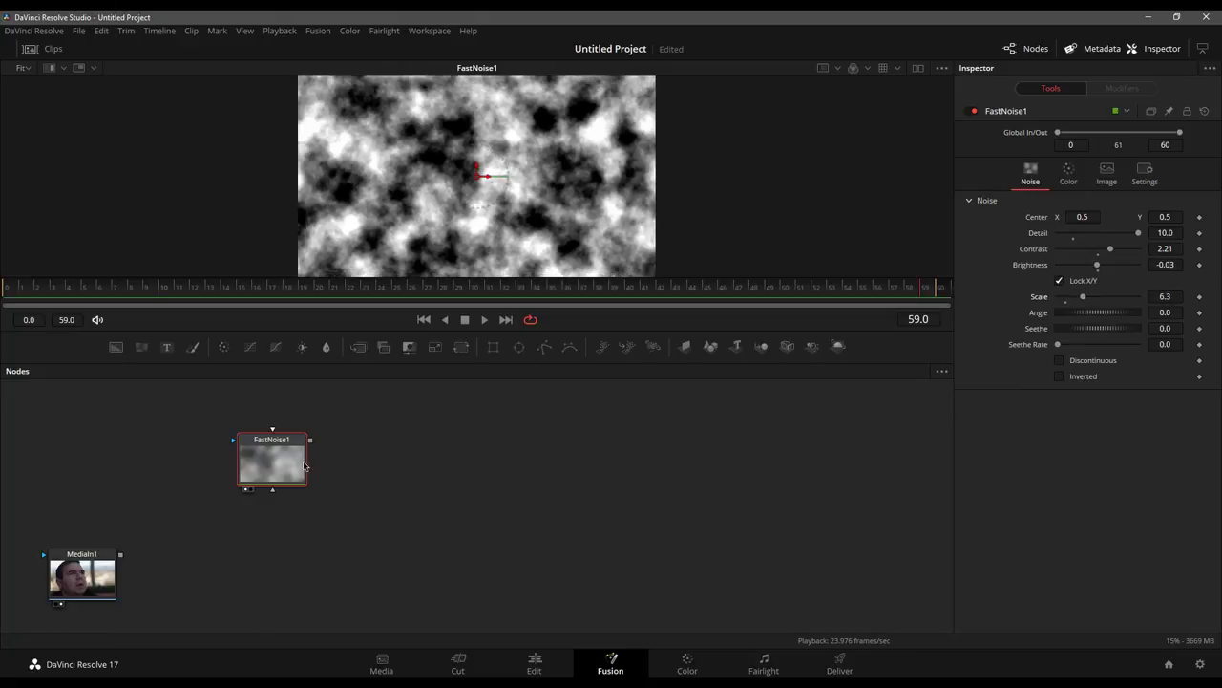
- Add an unconnected Polygon mask and, with MediaIn1 displayed, draw it as a closed shape over the man's temple, cheek and jaw
left_click(133, 456)
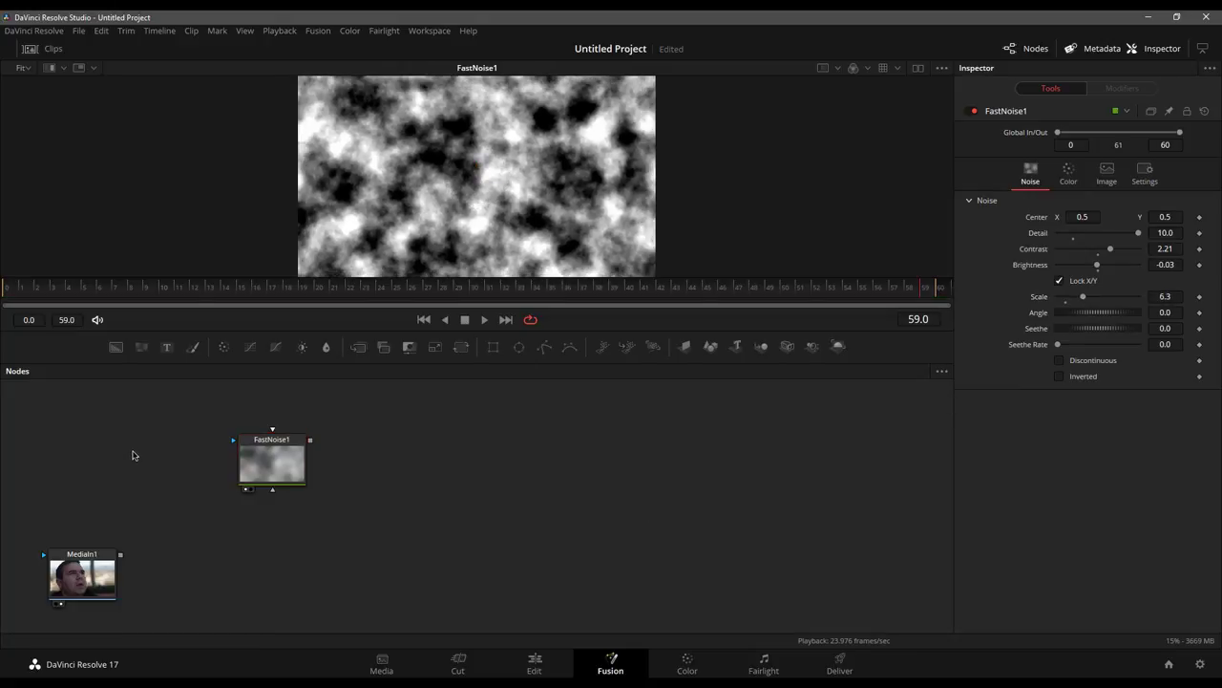
left_click(545, 349)
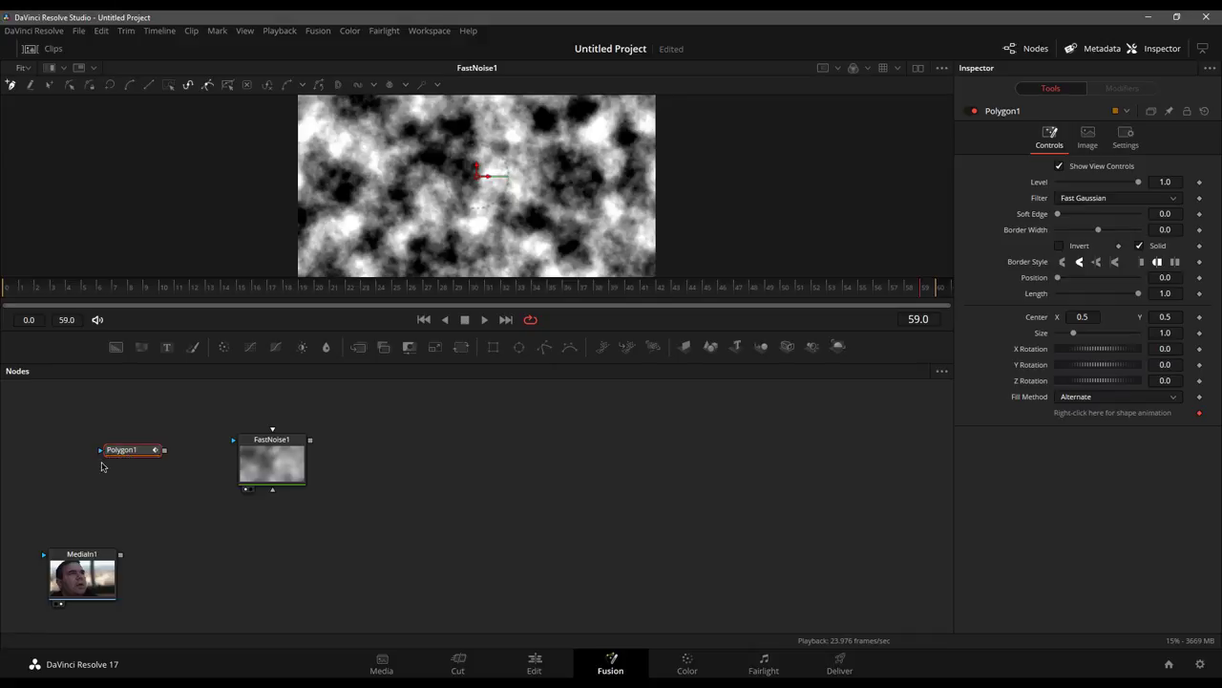
left_click(81, 586)
key("1")
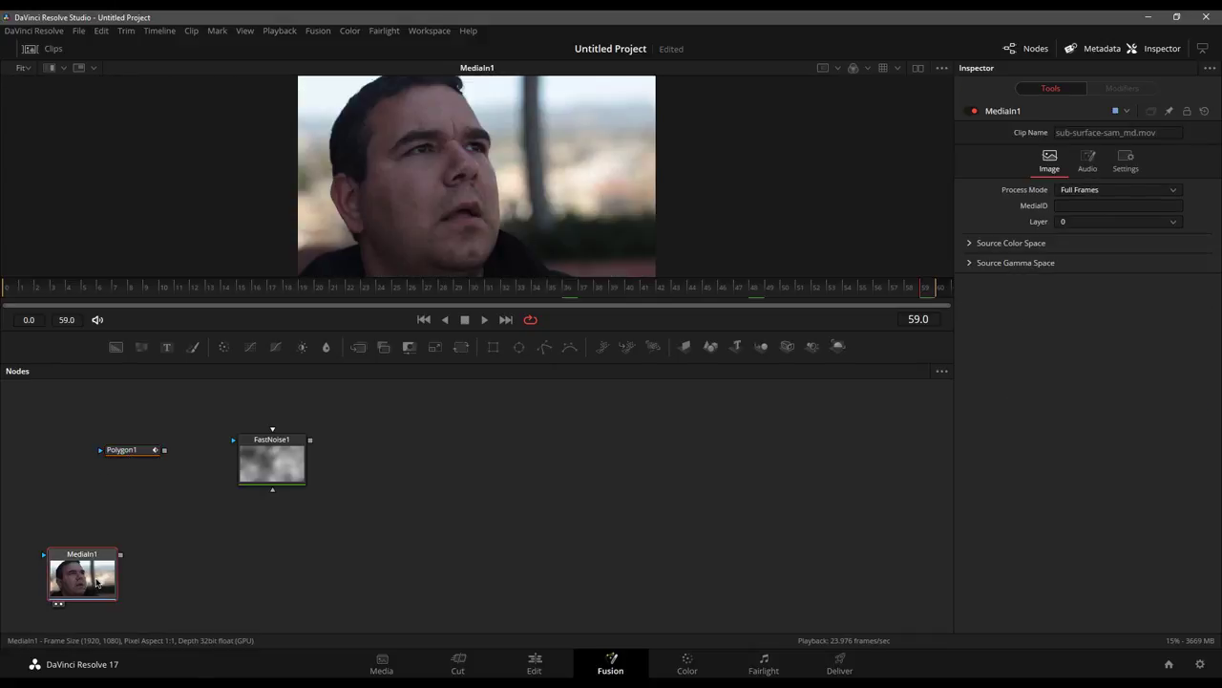
left_click(117, 452)
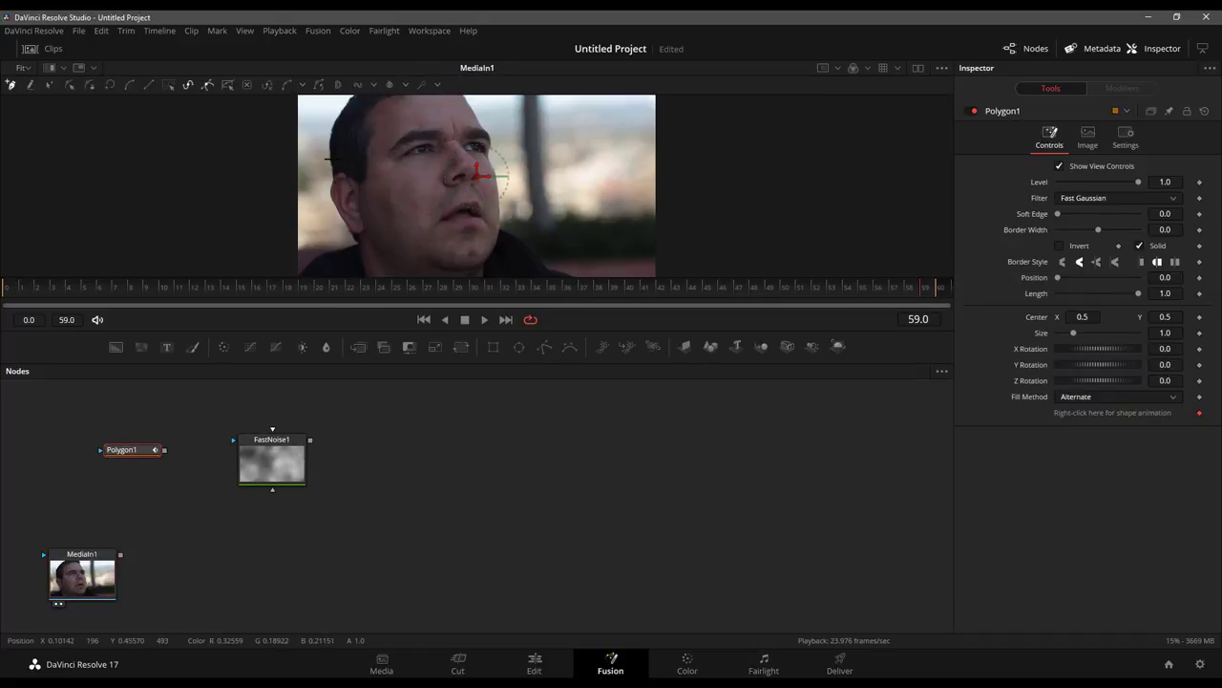
left_click_drag(372, 131, 383, 250)
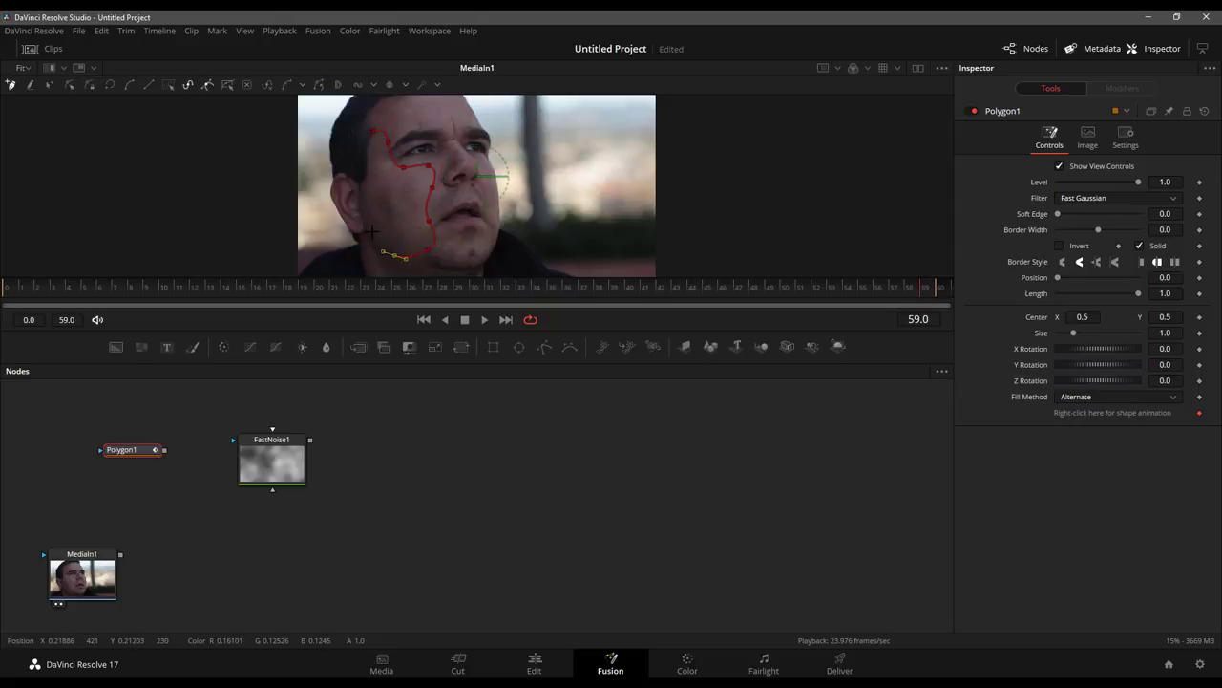
left_click_drag(370, 180, 395, 127)
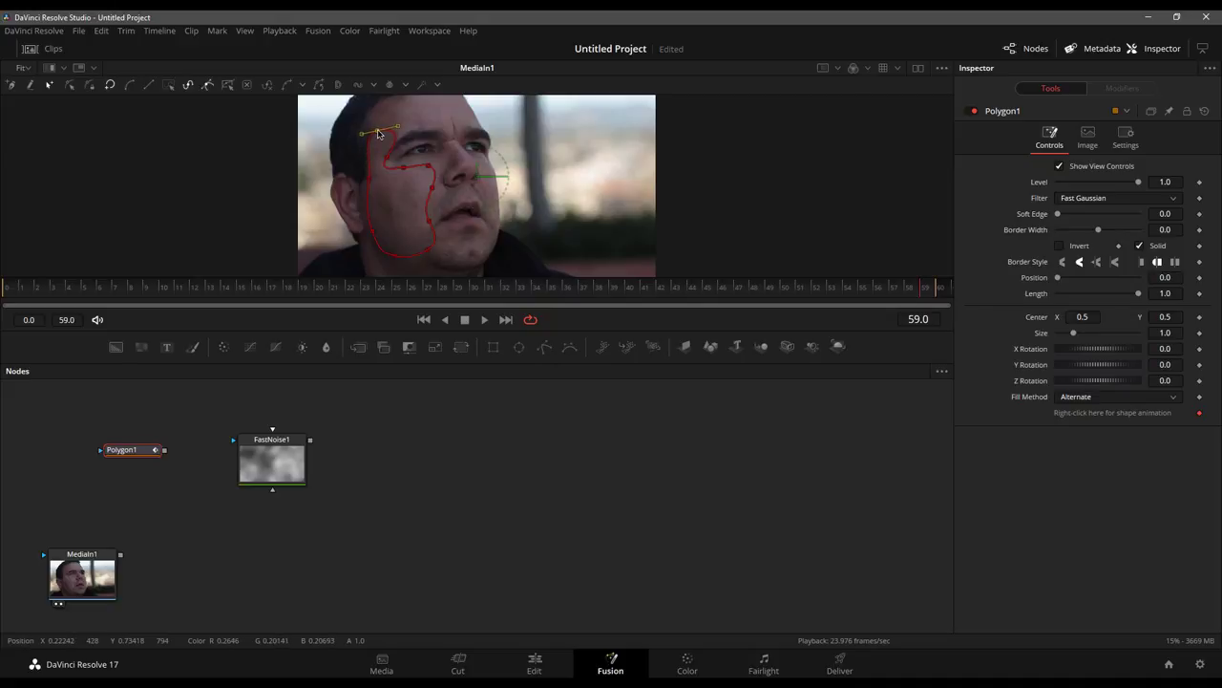
- Mask FastNoise1 with Polygon1, merge the noise over MediaIn1 and display the merge in the viewer
left_click_drag(168, 453, 121, 559)
left_click(263, 465)
key("1")
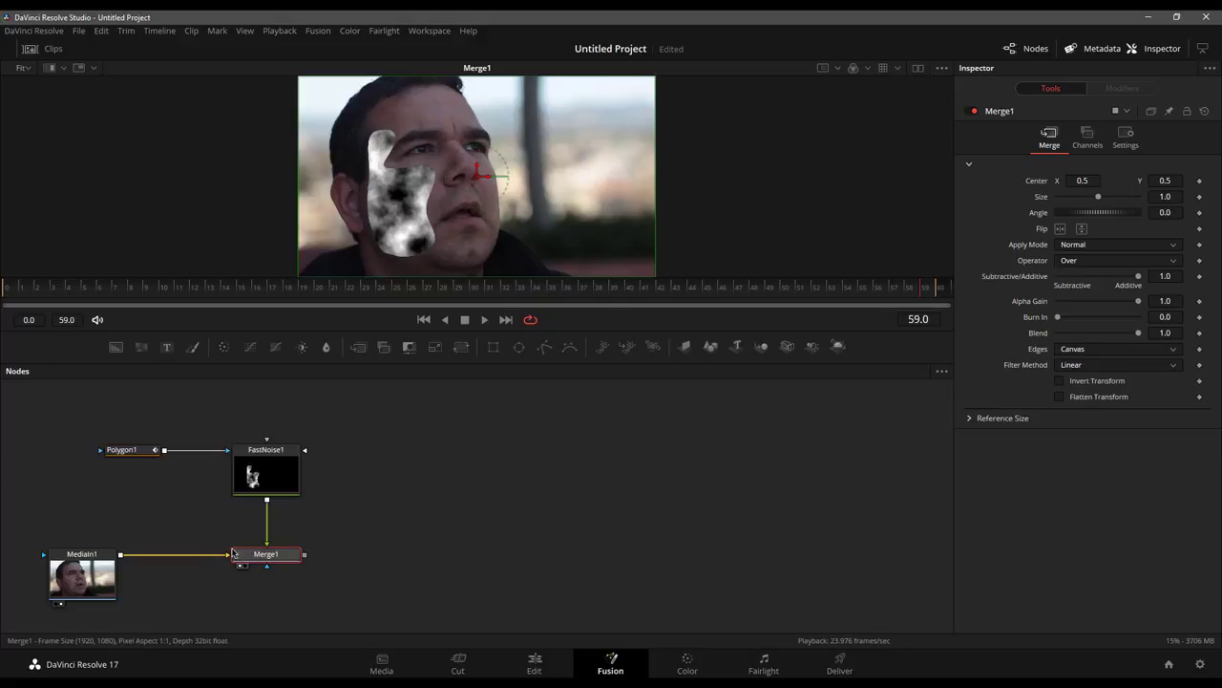
- Set the Polygon1 mask's soft edge to 0.0362
left_click(128, 456)
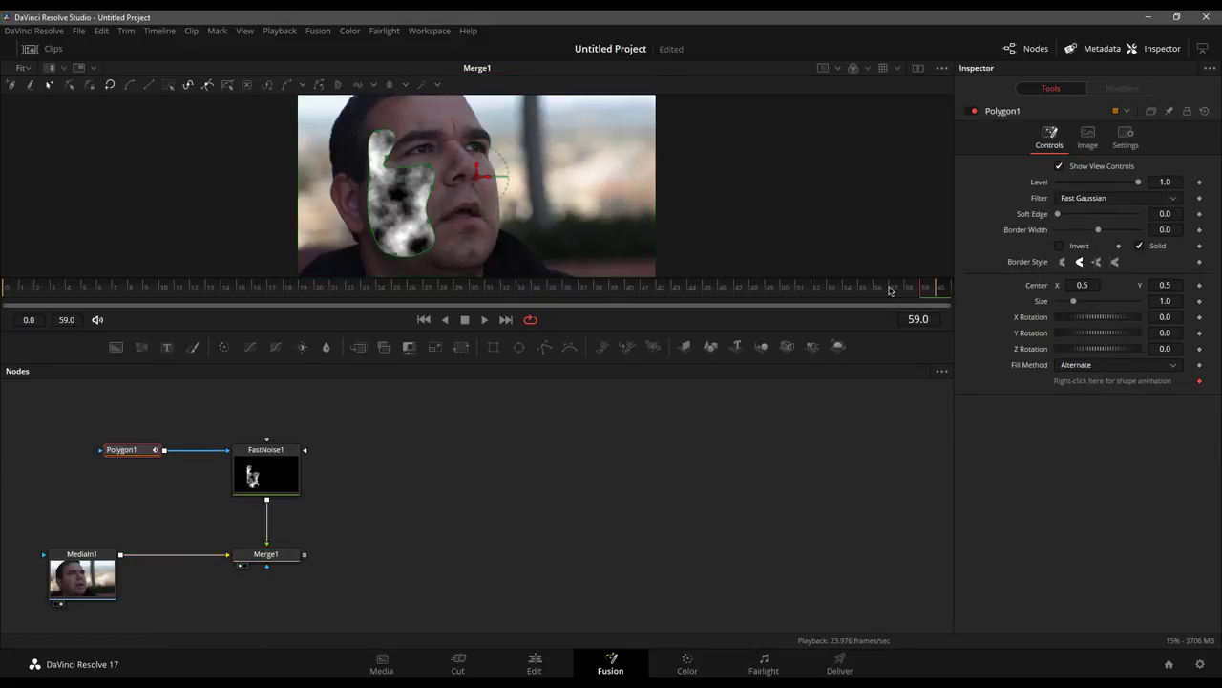
left_click_drag(1057, 218, 1072, 220)
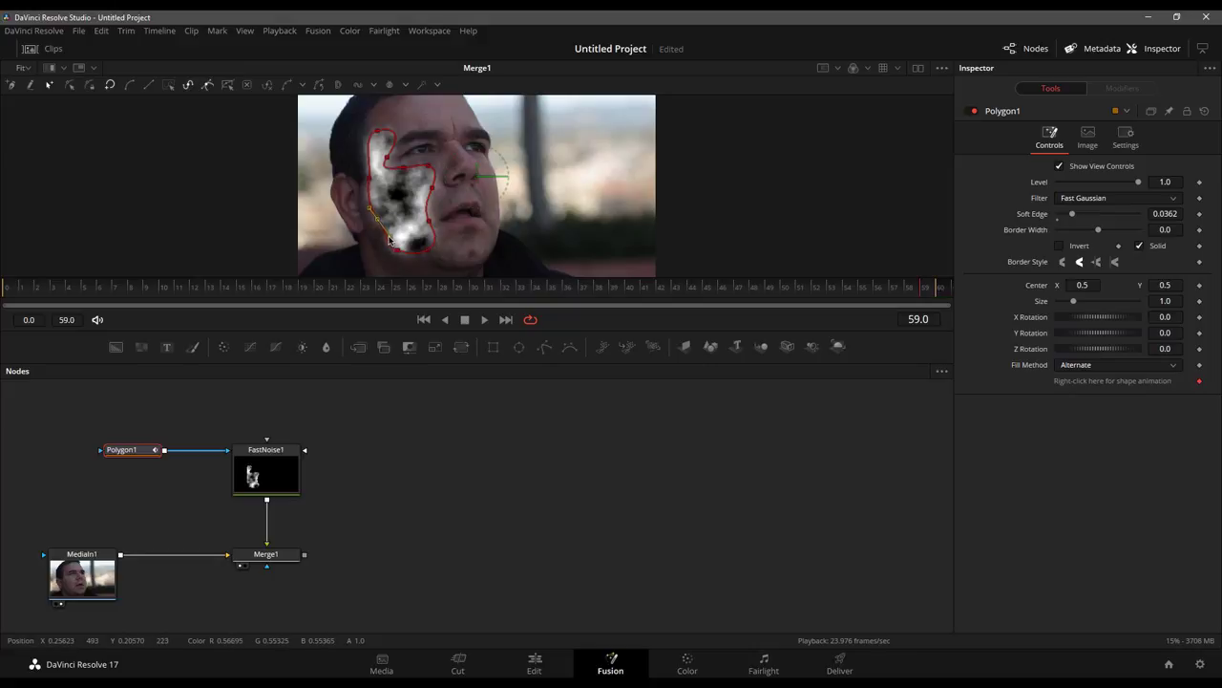
- Set the FastNoise1 node's seethe to -0.442
left_click(399, 489)
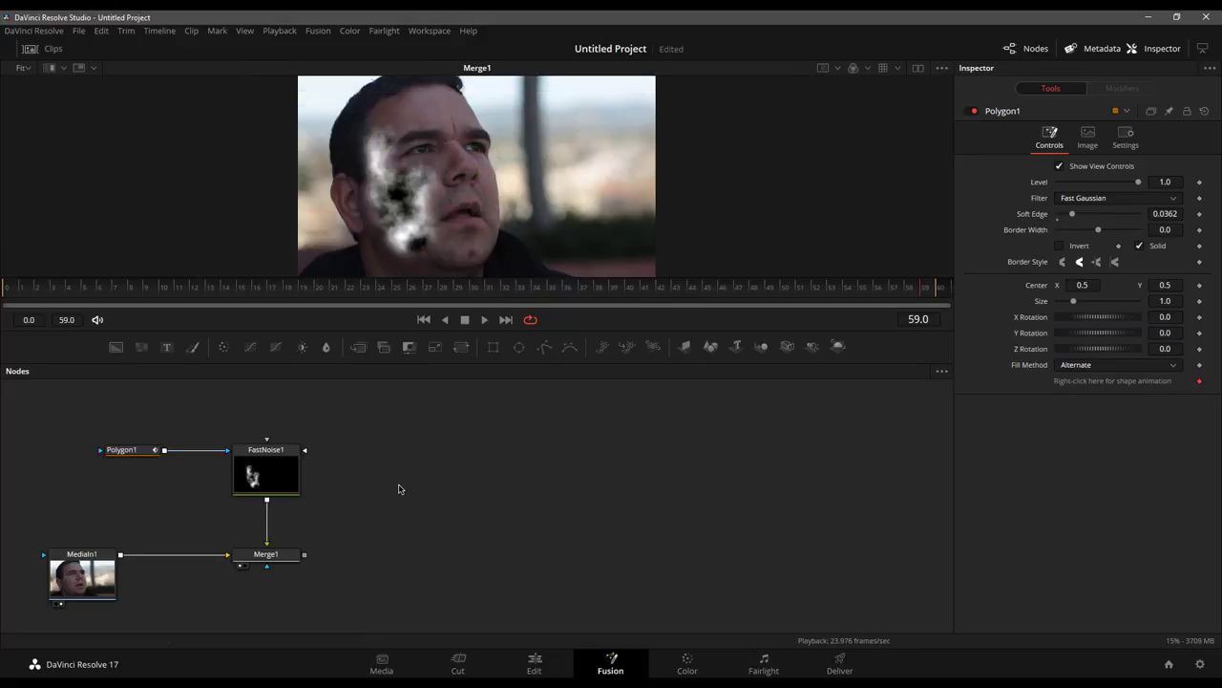
left_click(268, 462)
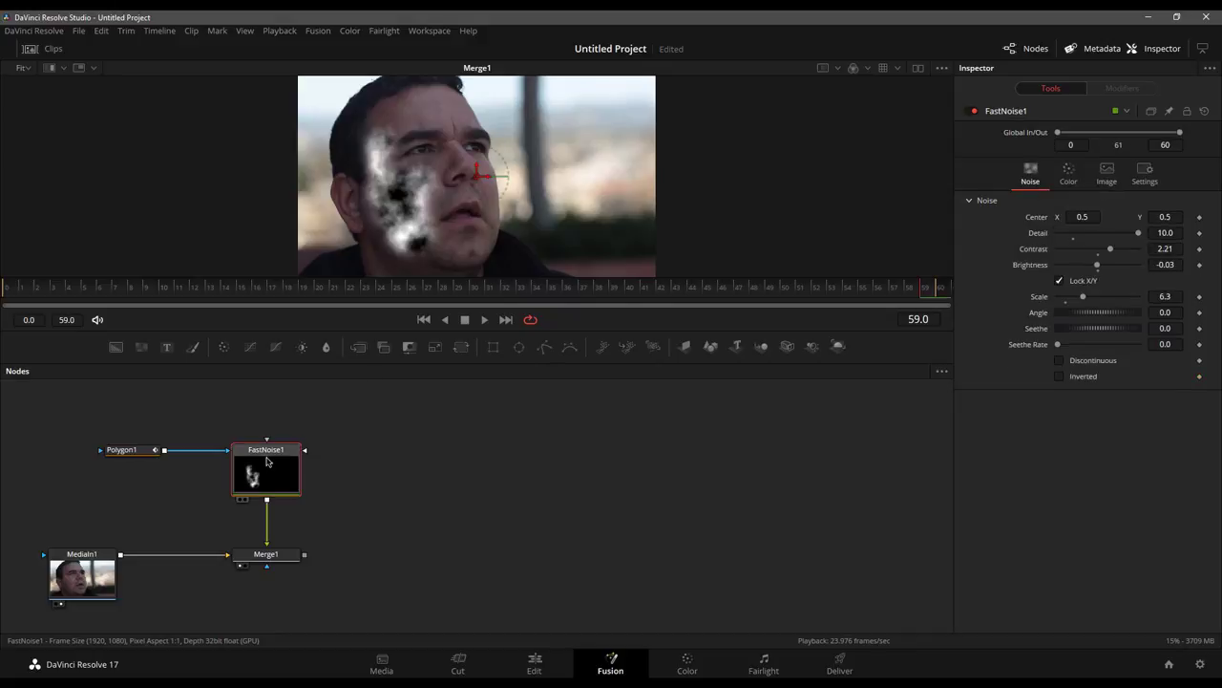
left_click_drag(1071, 334, 1034, 331)
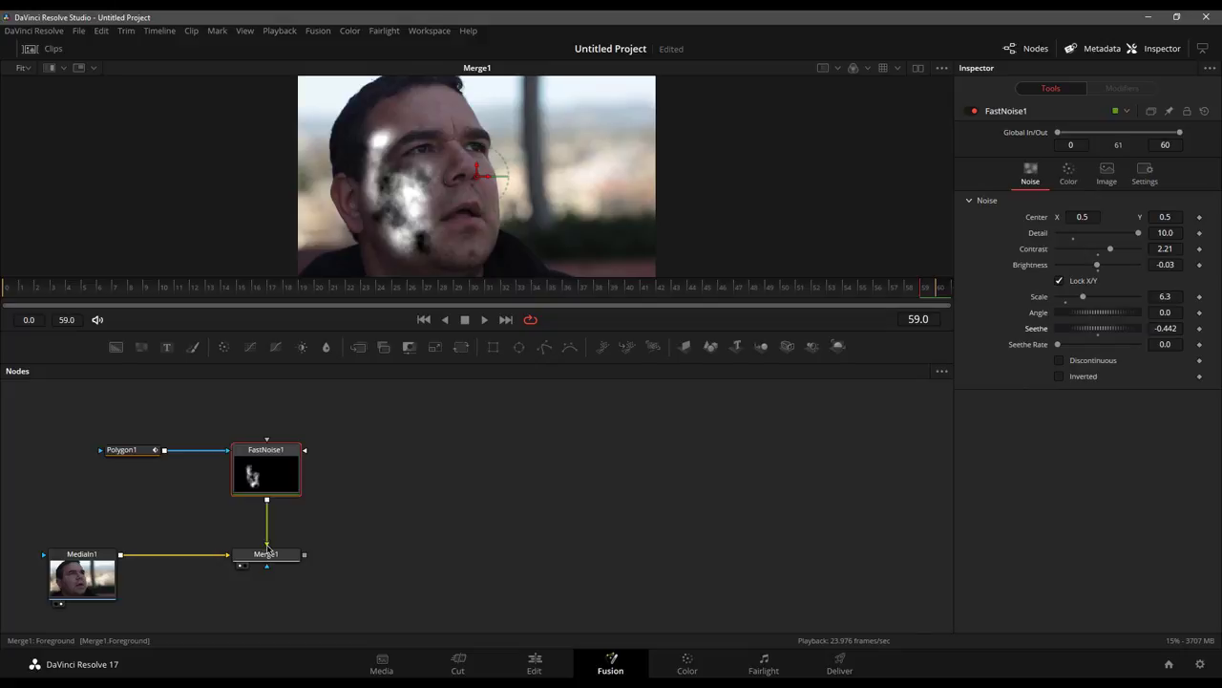
- Disconnect FastNoise1 from Merge1 and move it together with Polygon1 away from the MediaIn1 and Merge1 nodes
left_click_drag(267, 549, 252, 530)
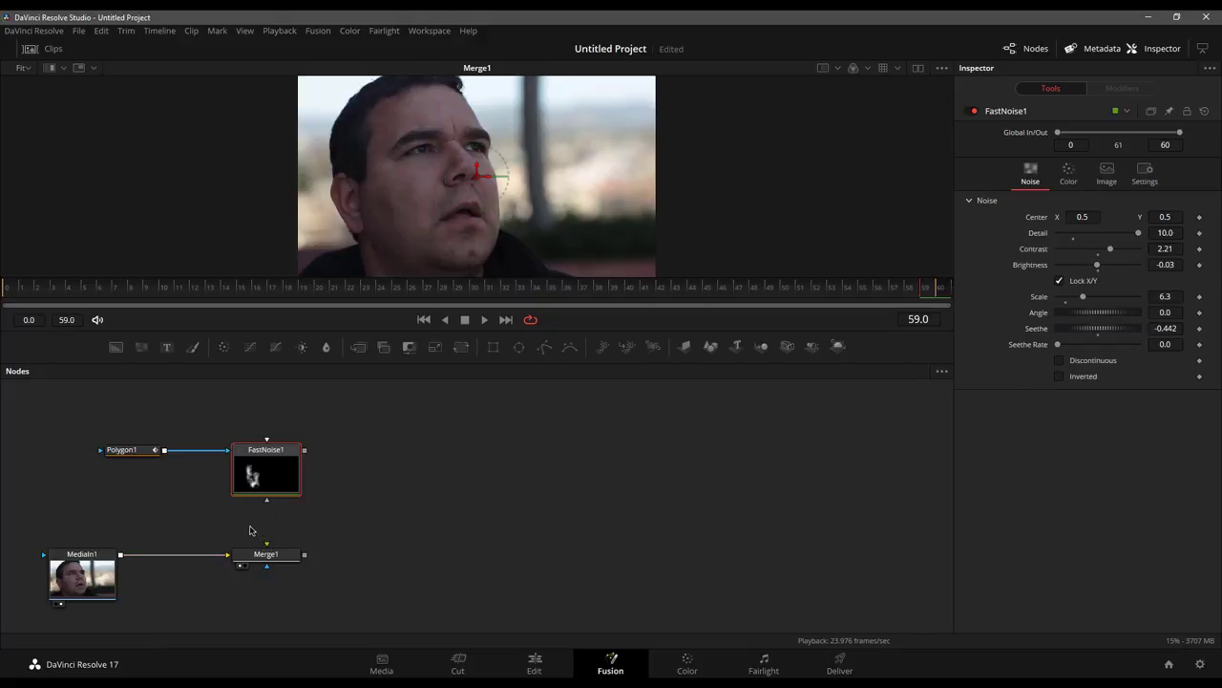
left_click_drag(77, 428, 240, 478)
scroll(376, 504, "down", 5)
left_click(275, 491)
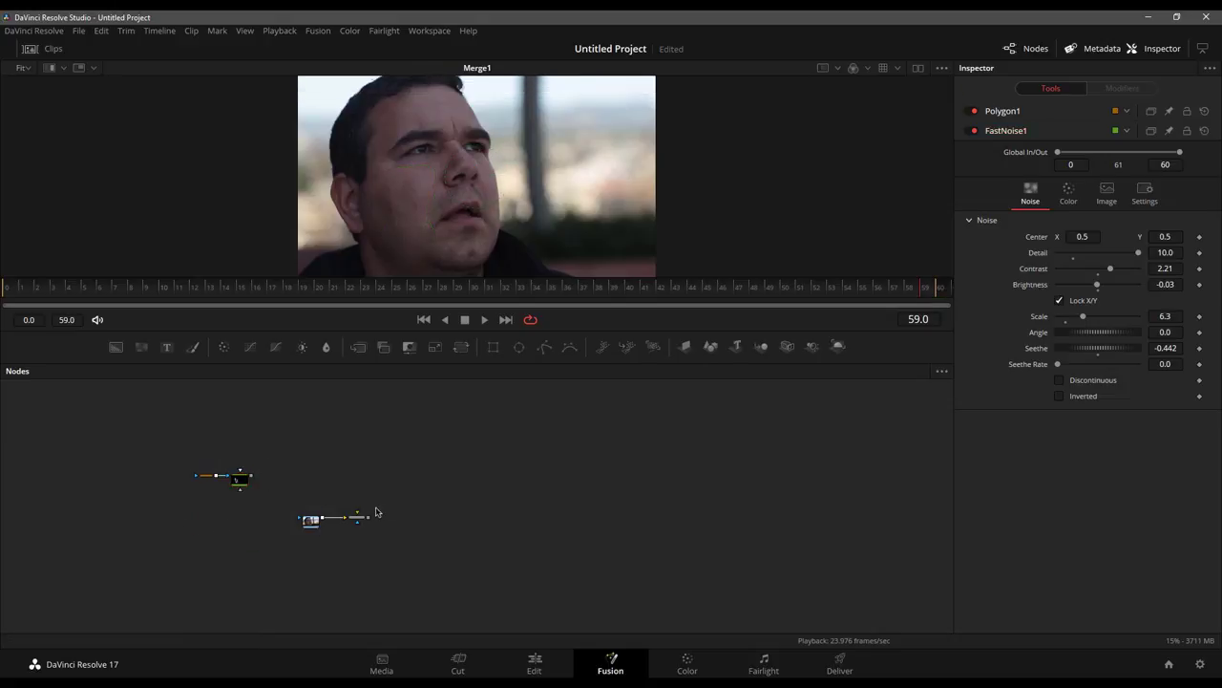
scroll(359, 481, "up", 5)
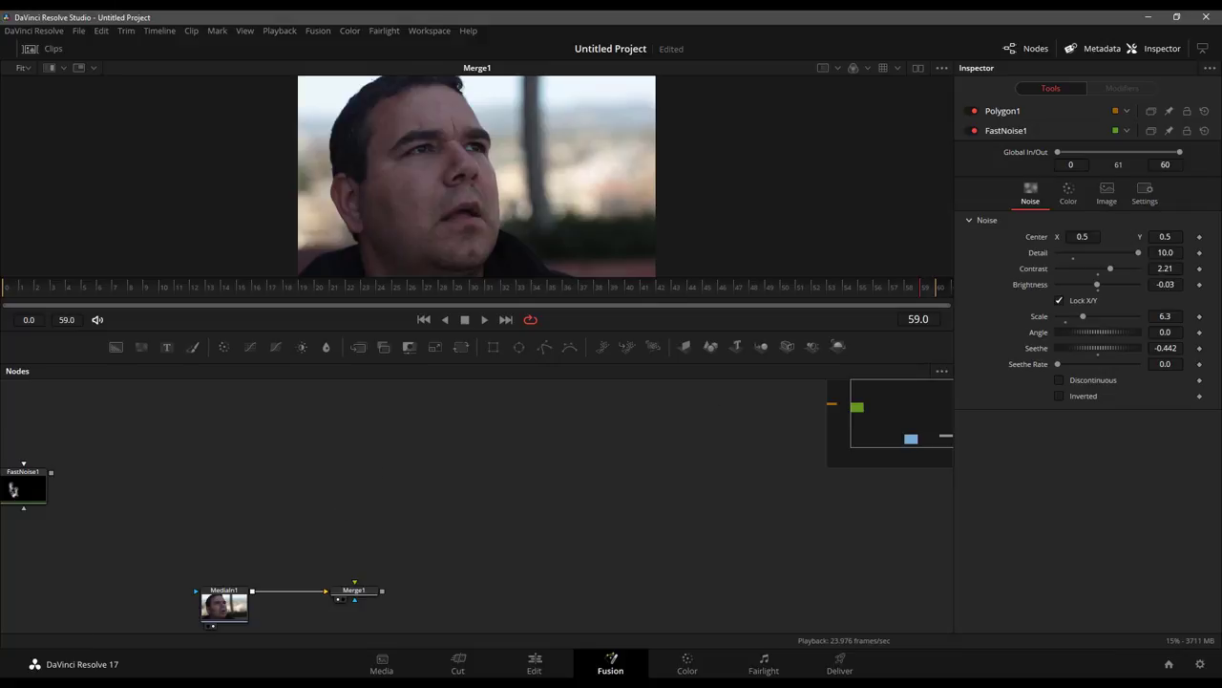
- Add the vein_together.jpg image to the node graph, display it in the viewer and place its node above MediaIn1
left_click_drag(617, 417, 217, 437)
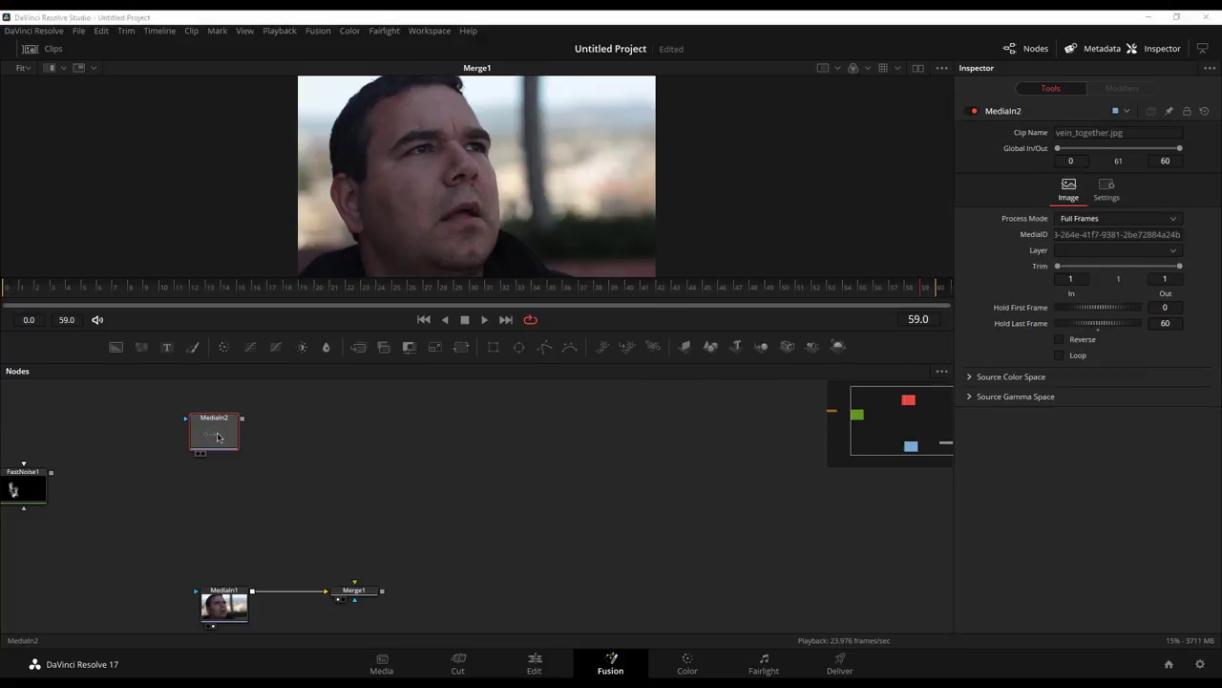
key("1")
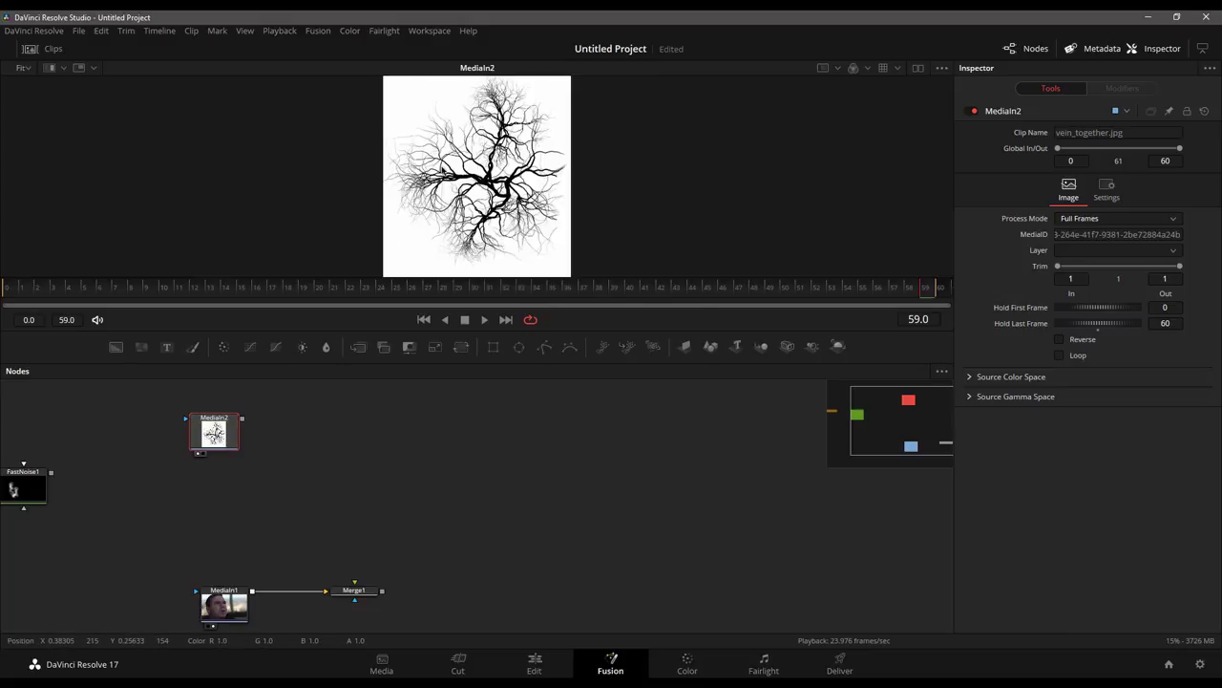
left_click_drag(227, 435, 284, 425)
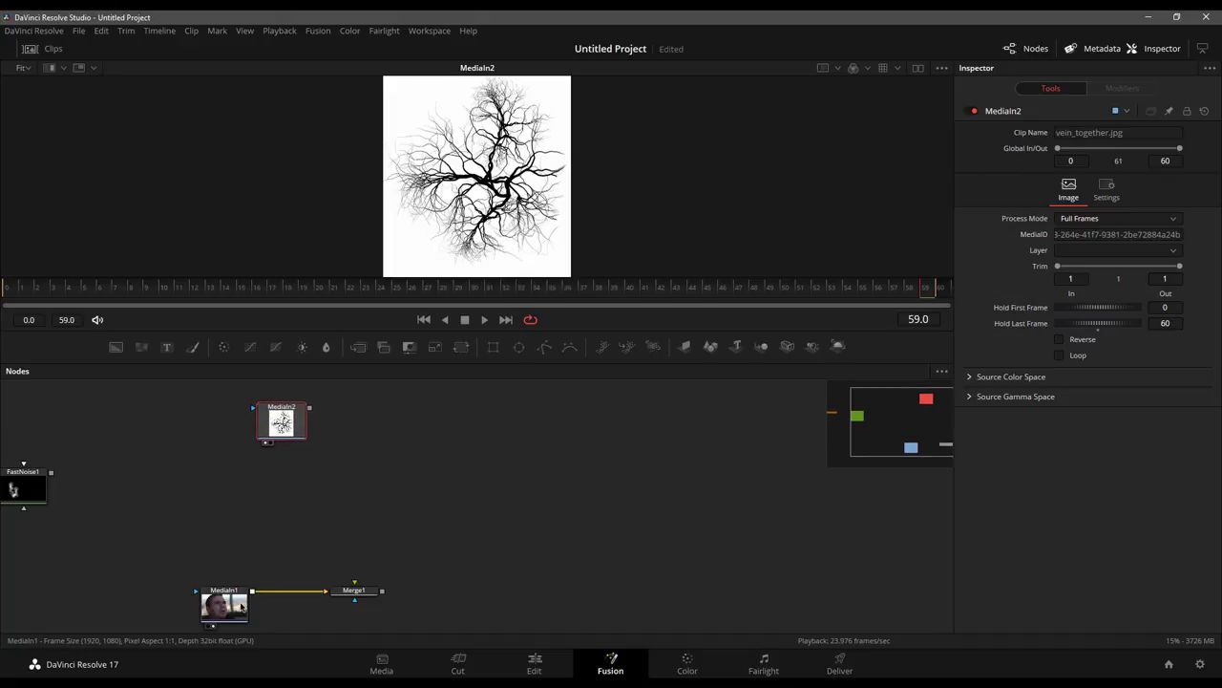
left_click_drag(280, 425, 302, 407)
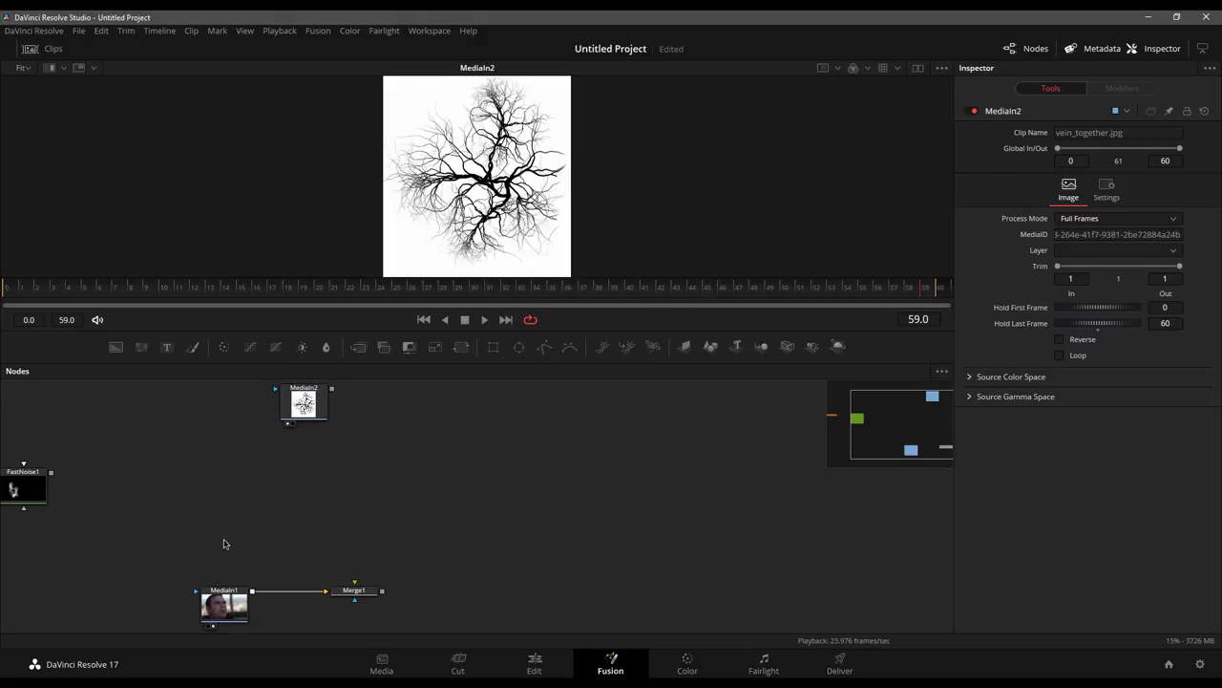
left_click(224, 609)
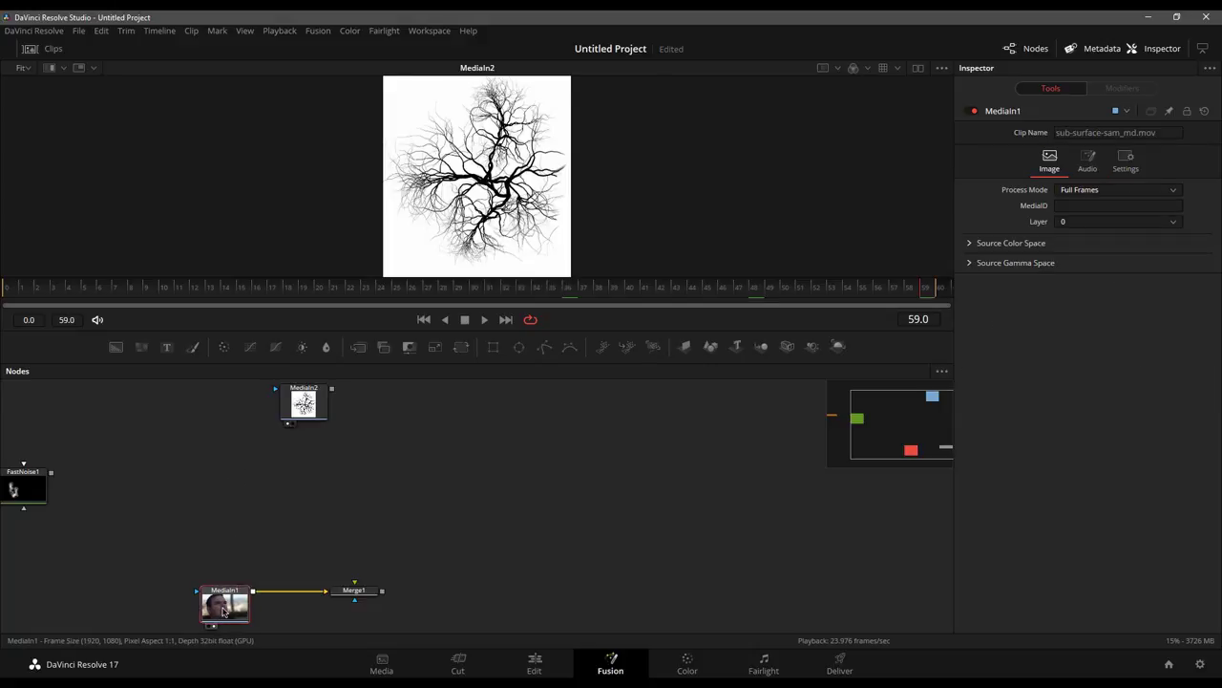
left_click(307, 408)
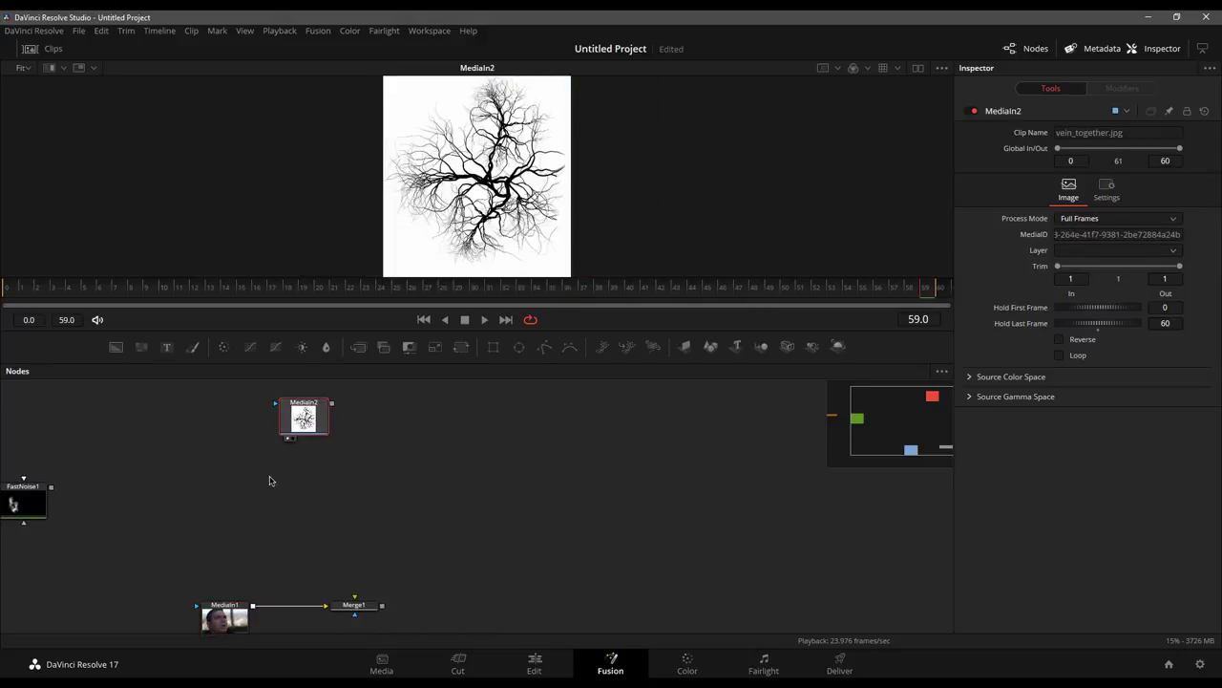
- Add an unconnected Background node between the vein image and MediaIn1, and set its color to solid white
left_click(226, 502)
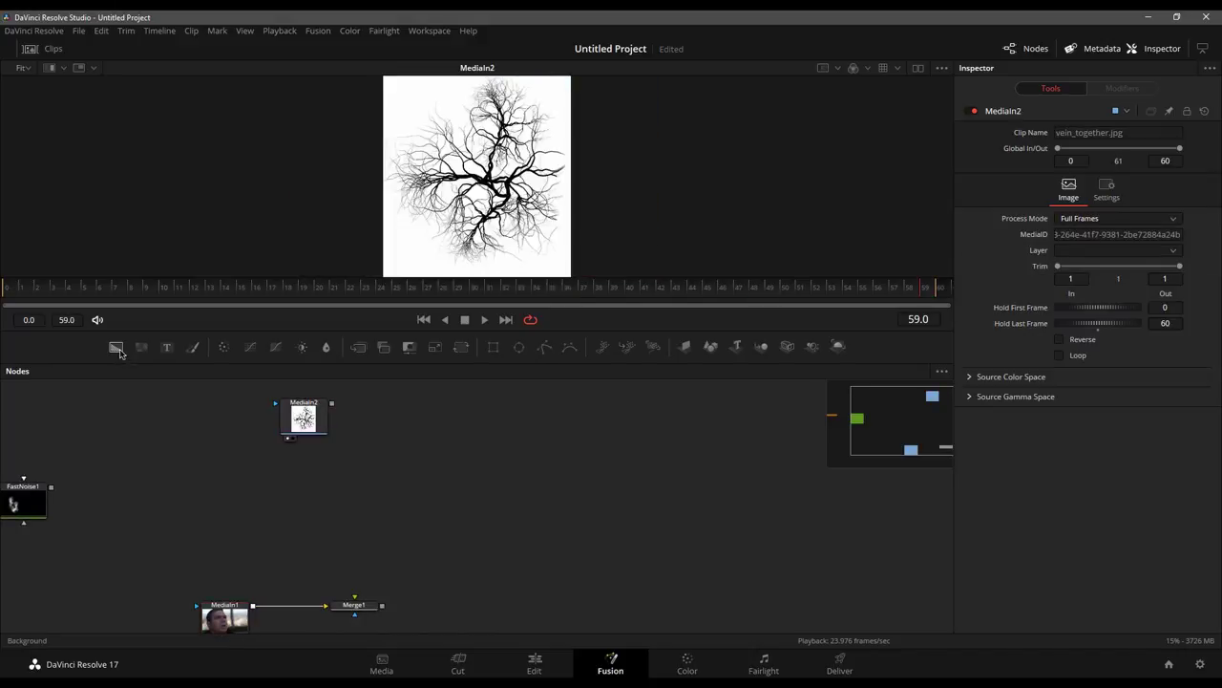
left_click(117, 348)
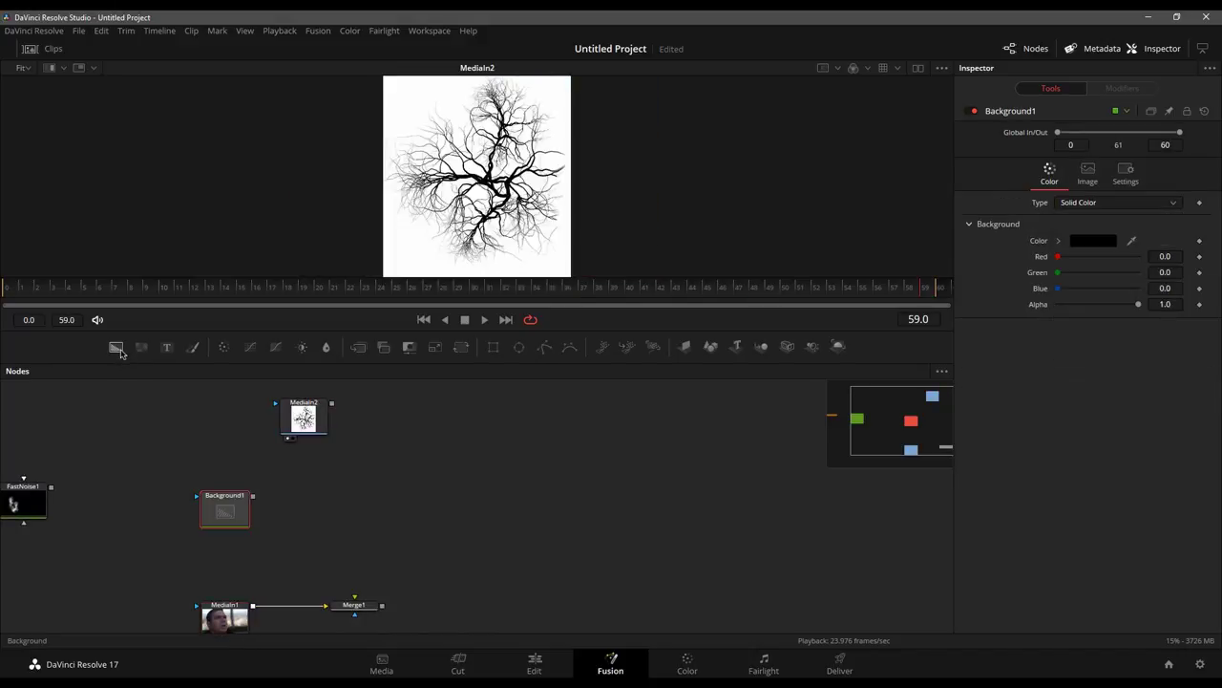
left_click(1093, 242)
left_click_drag(757, 360, 736, 198)
left_click(769, 476)
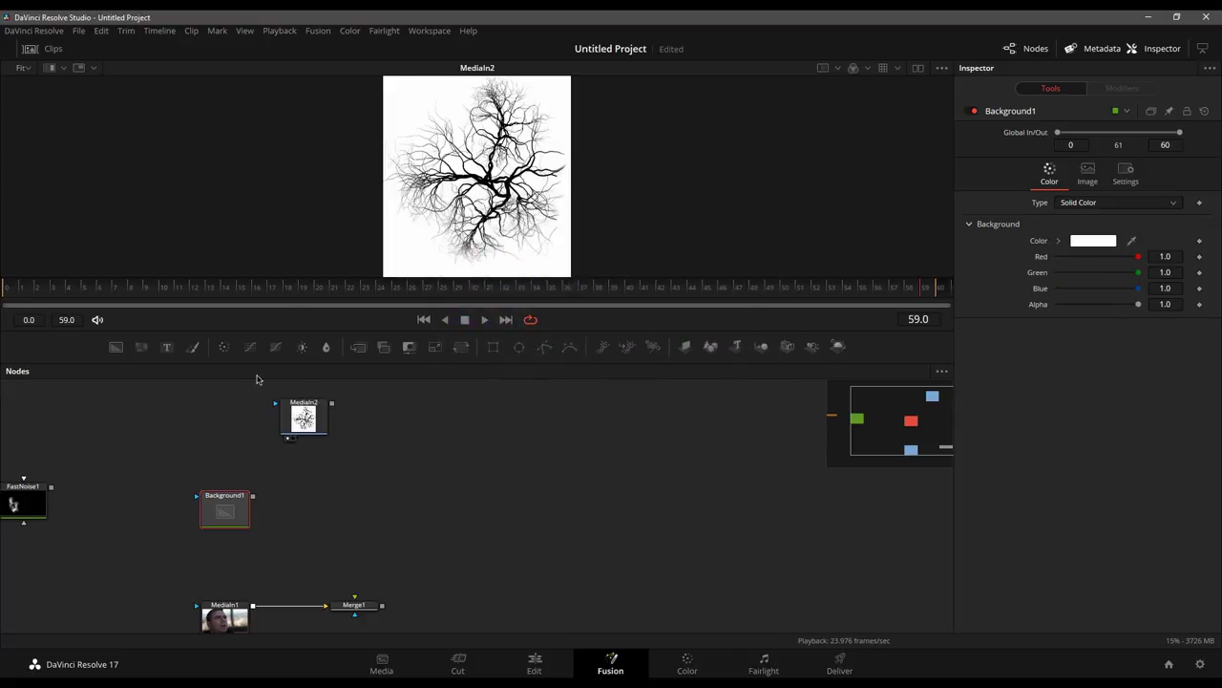
- Merge the MediaIn2 vein image over the white Background1 and display the resulting merge
left_click_drag(332, 407, 230, 516)
left_click(229, 519)
key("1")
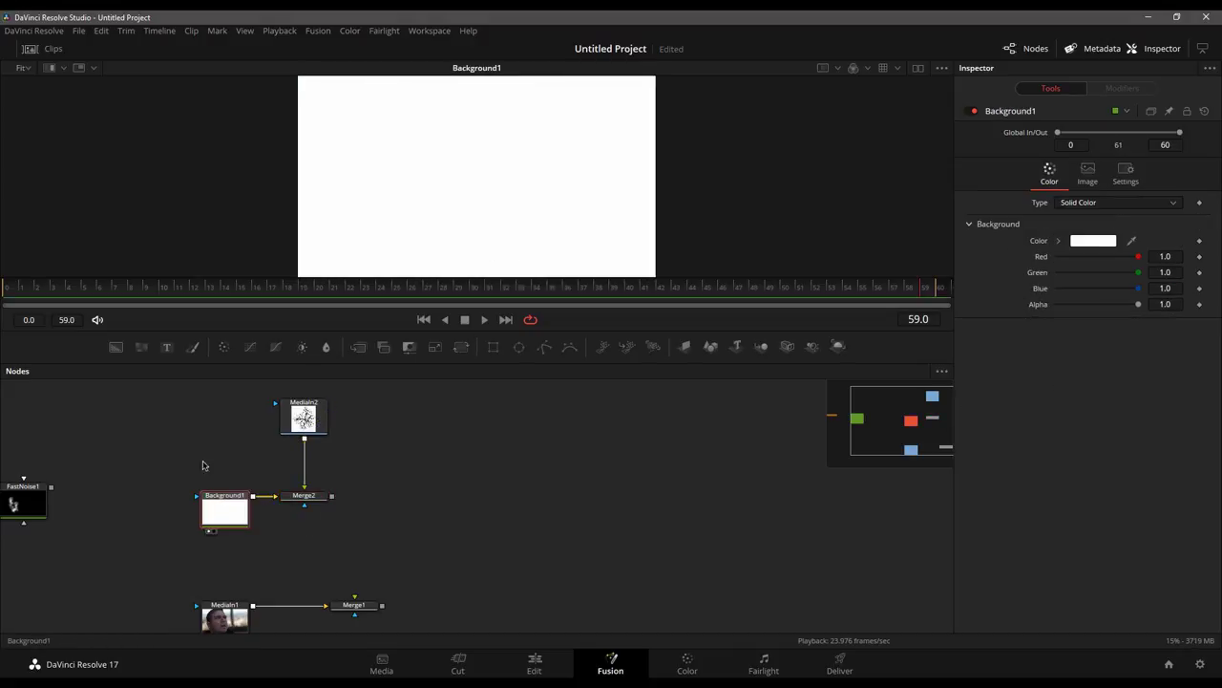
left_click(288, 499)
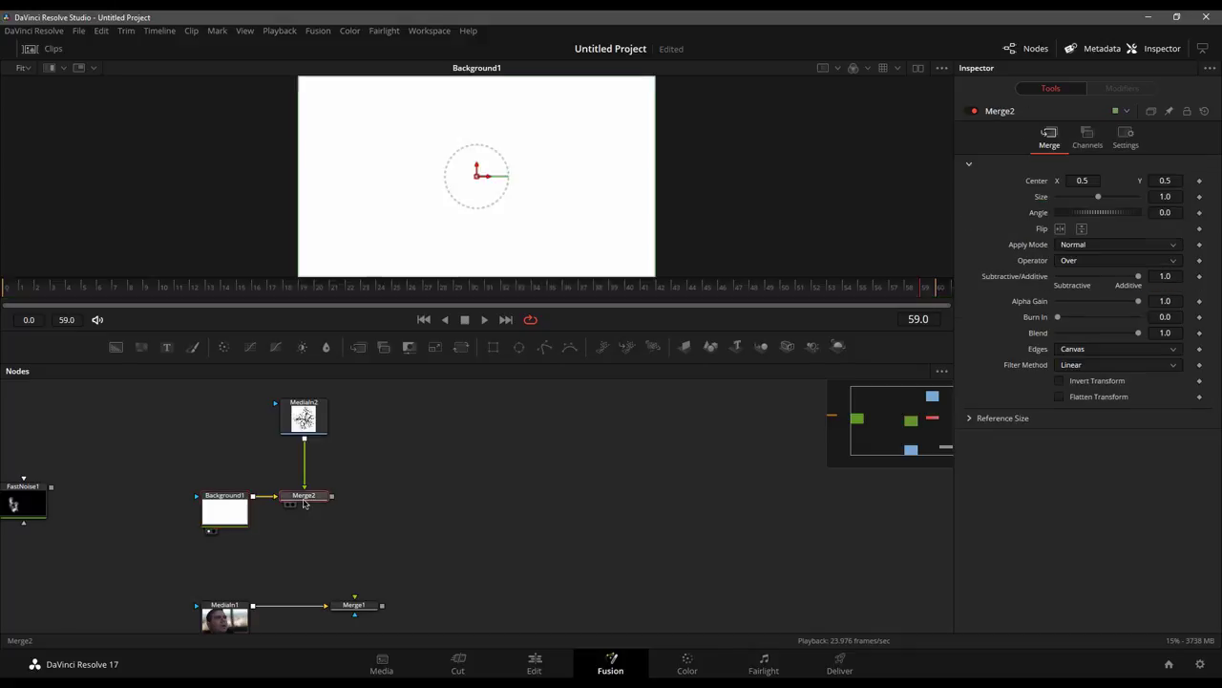
key("1")
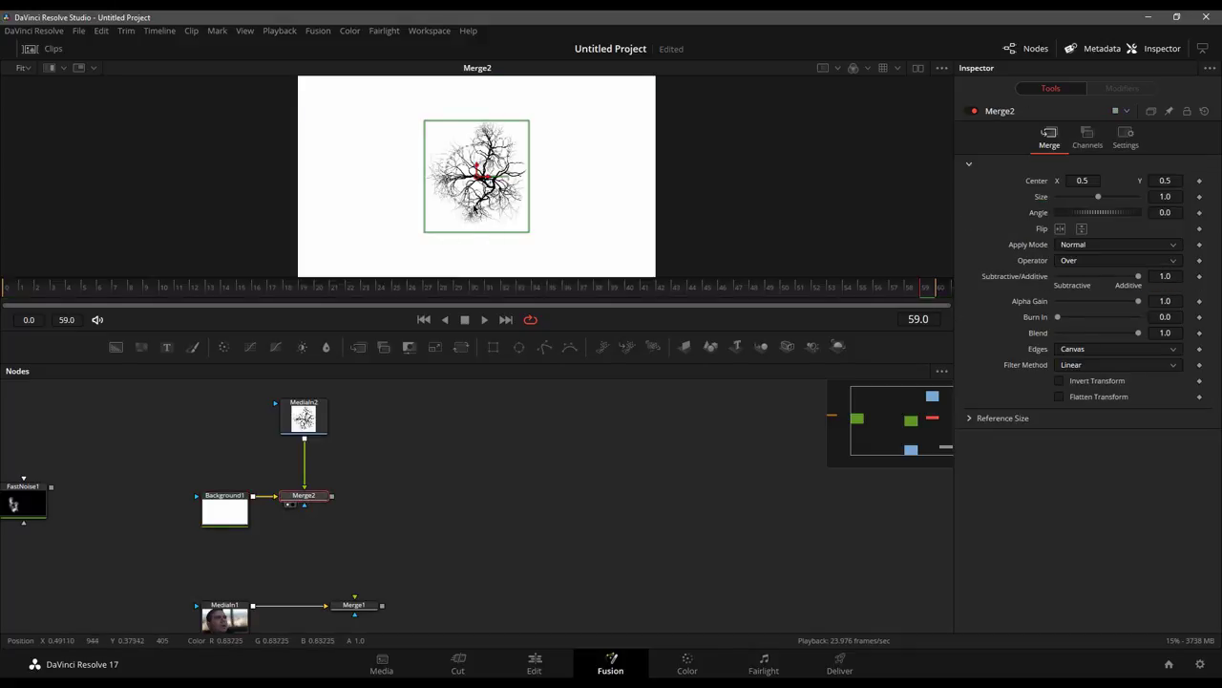
- Feed Merge2 into Merge1 as the foreground, display Merge1 and set its apply mode to Multiply
left_click_drag(332, 497, 355, 599)
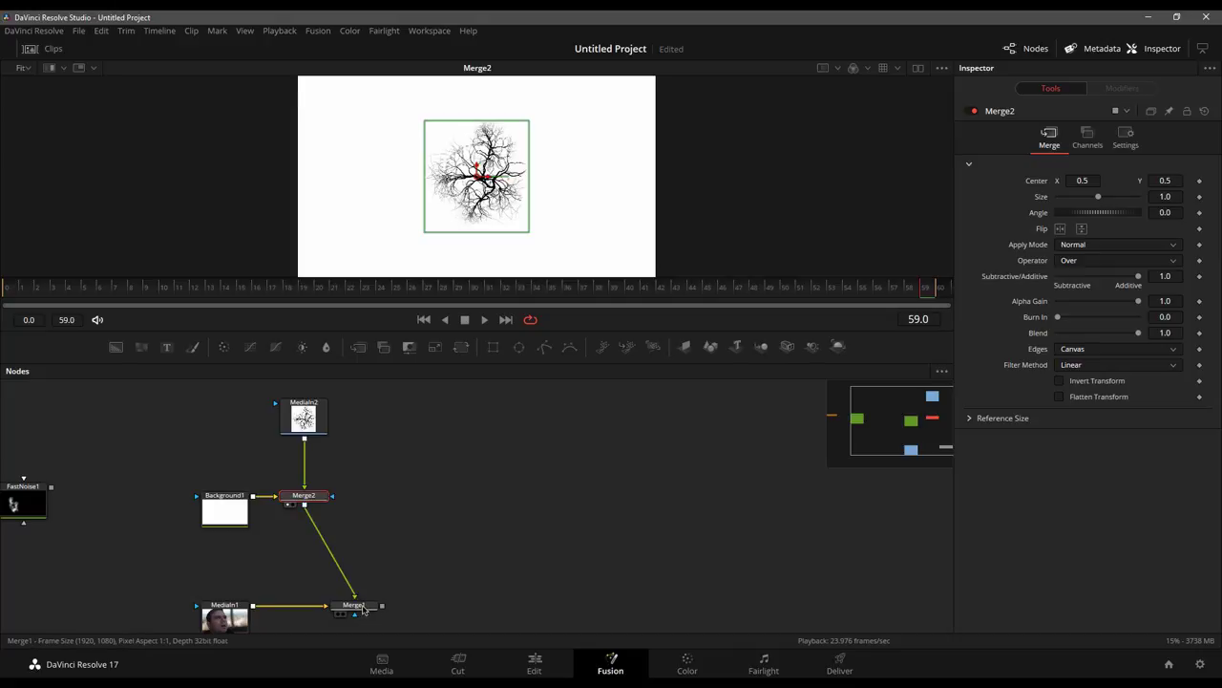
left_click(362, 609)
key("1")
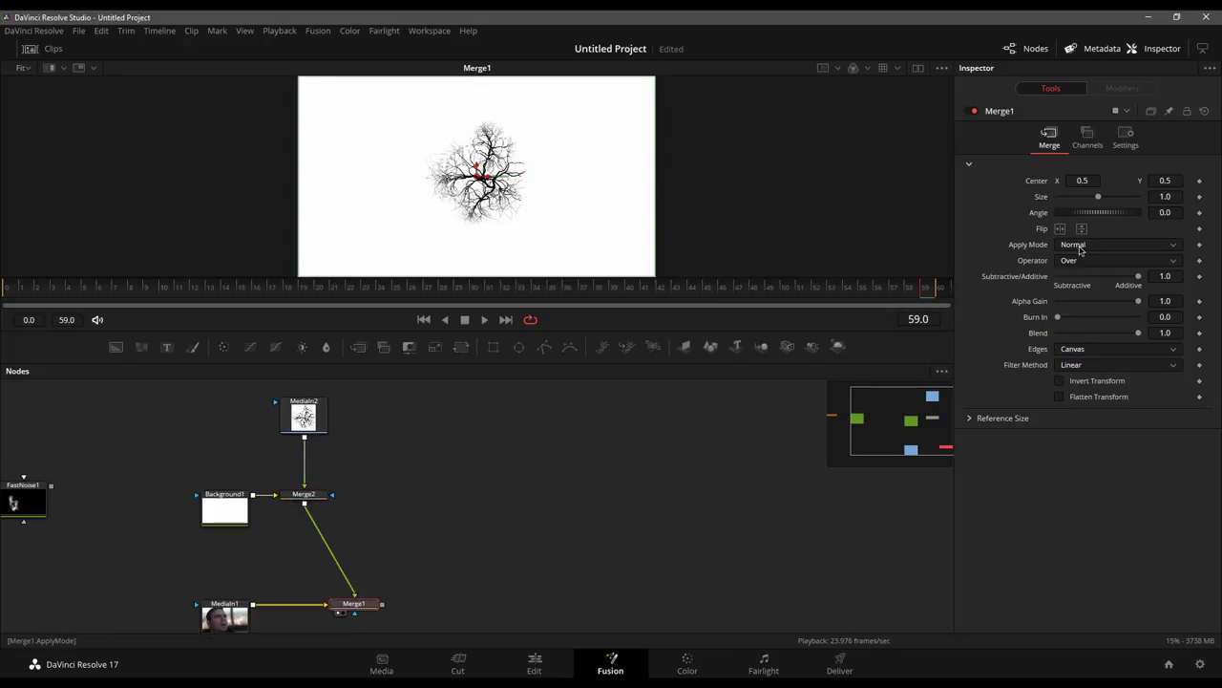
left_click(1081, 246)
left_click(1073, 303)
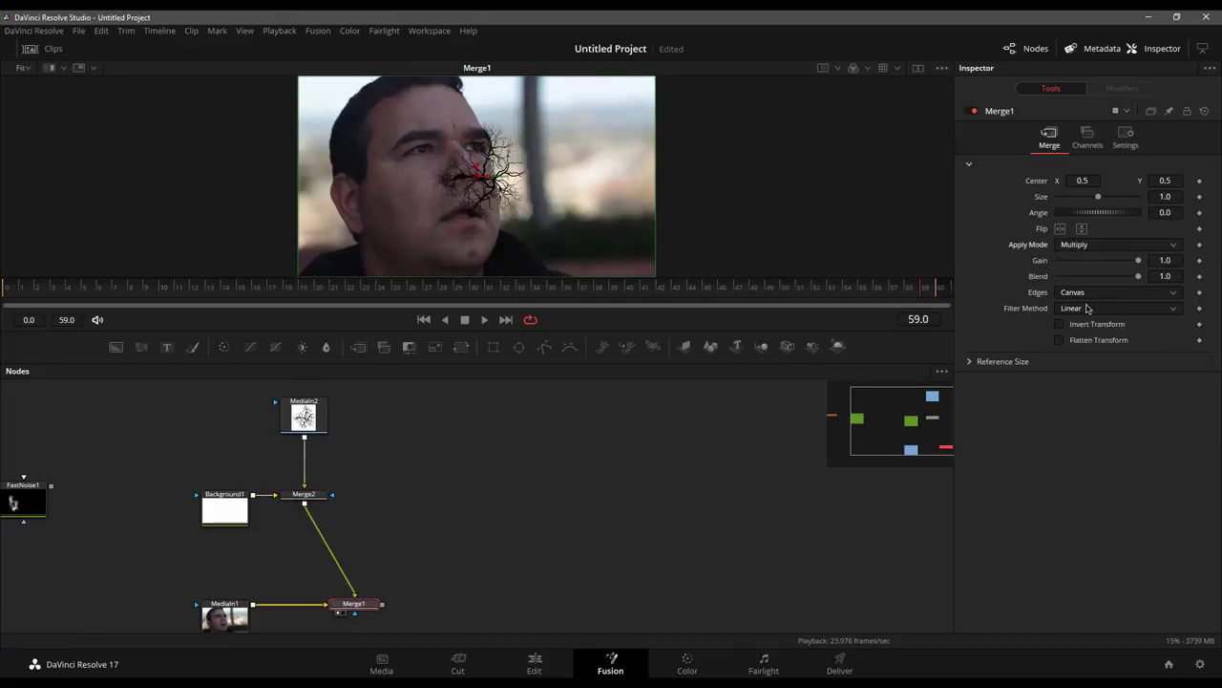
- Add a Transform after MediaIn2 and place the veins over the man's eye and forehead at size 0.89, rotated about 14.2 degrees
left_click(316, 417)
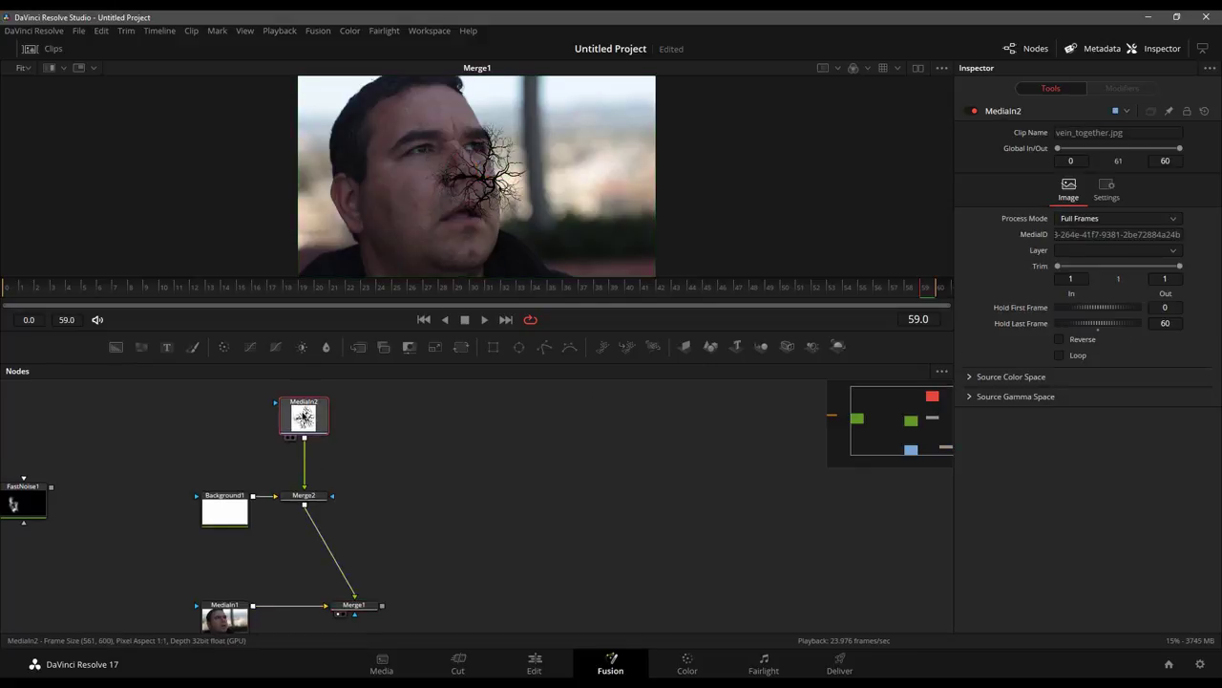
left_click(461, 347)
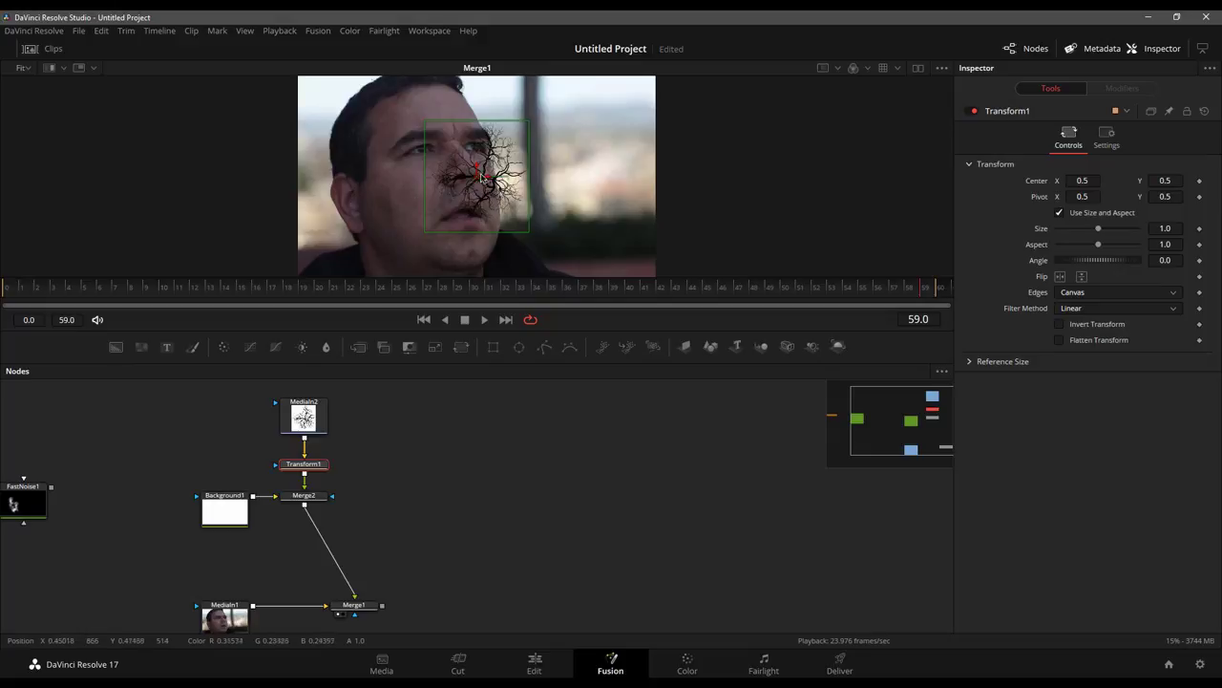
left_click_drag(480, 175, 404, 143)
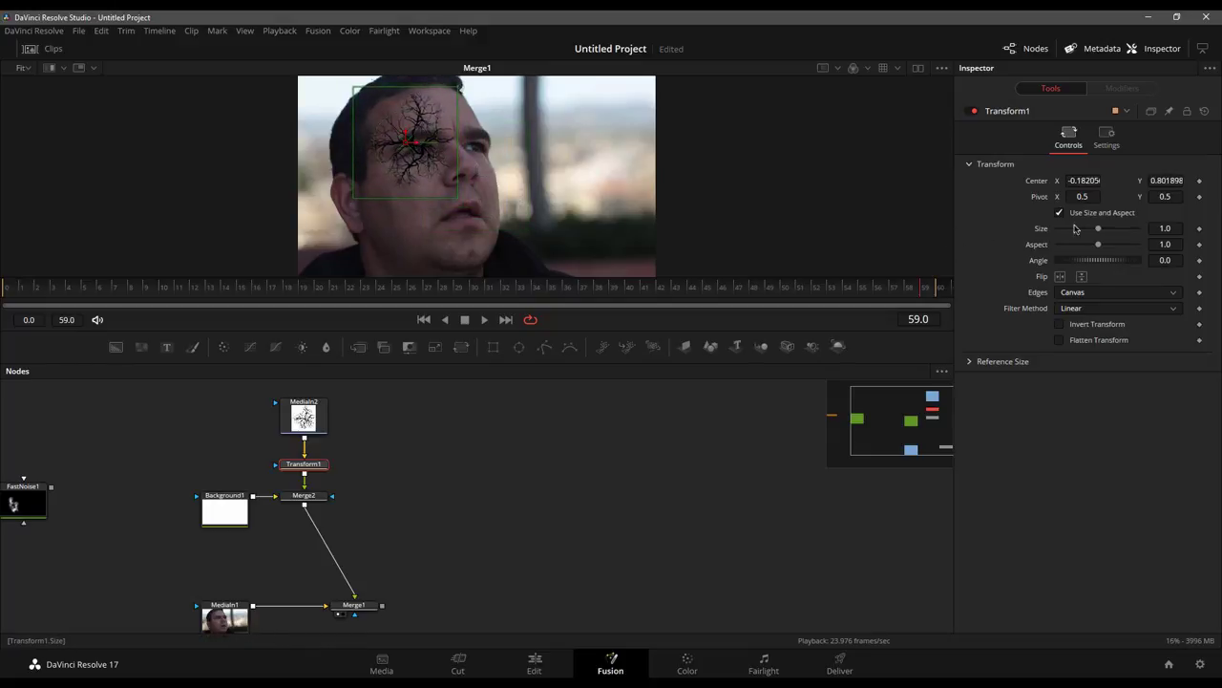
left_click_drag(1100, 232, 1095, 232)
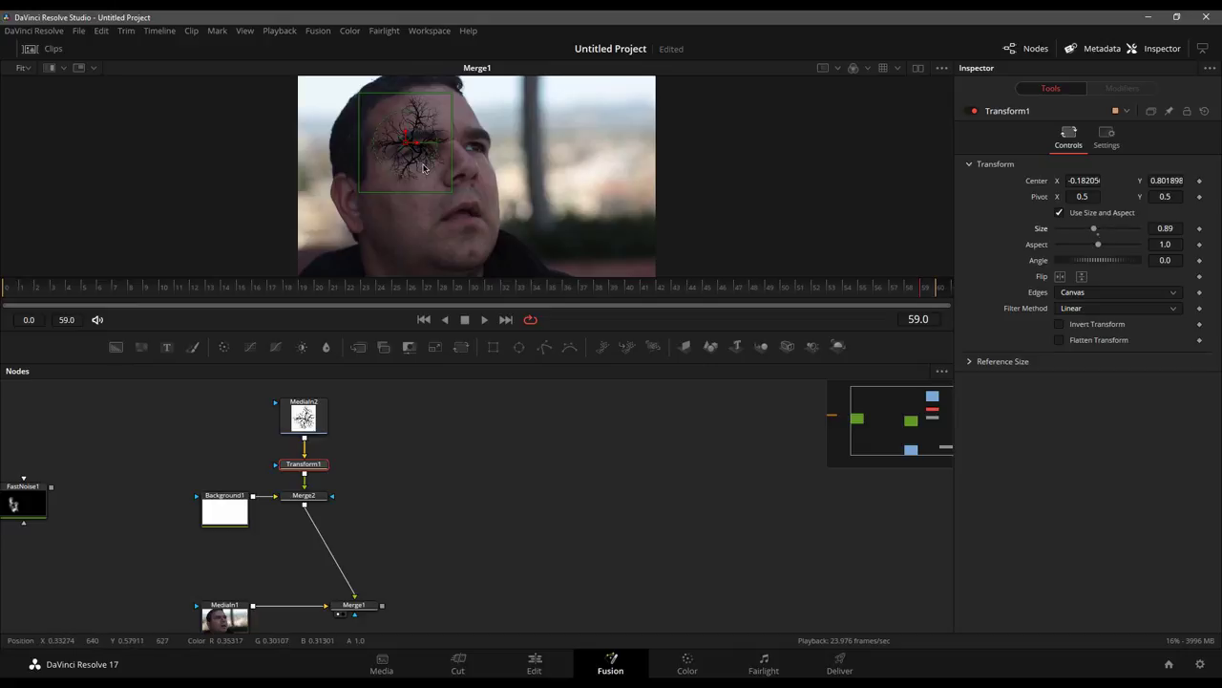
left_click_drag(426, 170, 433, 164)
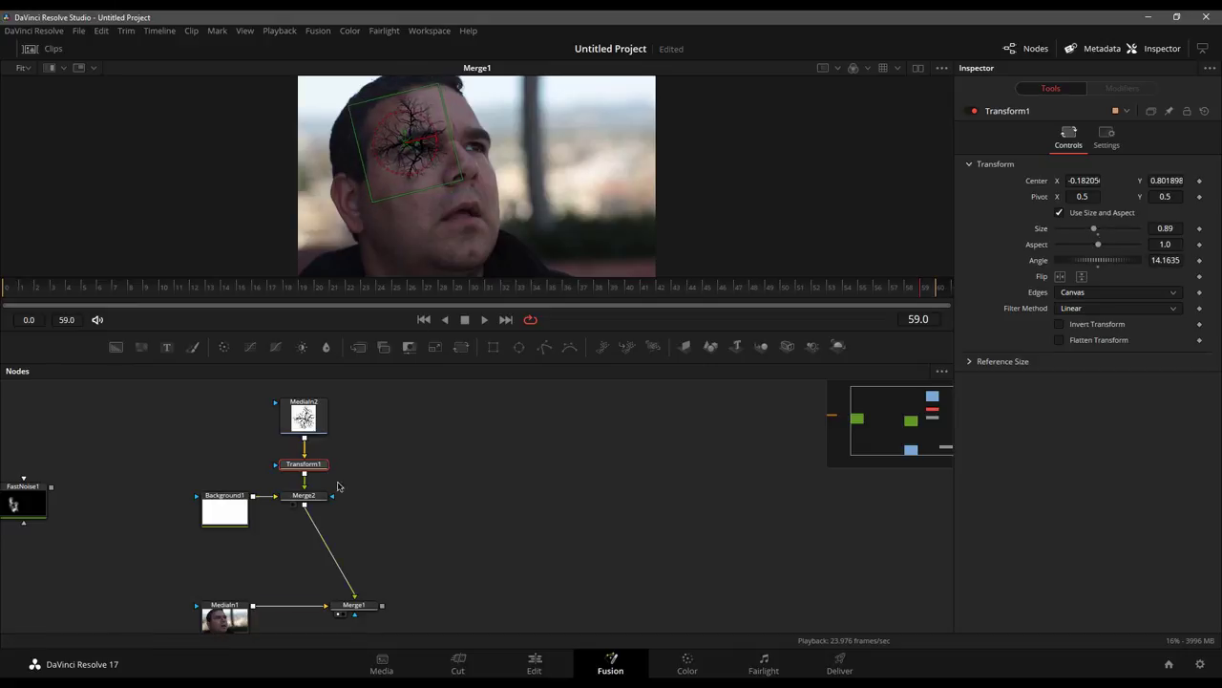
- Add a second Transform fed by MediaIn2, merge it with Transform1's output and place that vein copy over the jaw, rotated about 82.8 degrees
left_click_drag(332, 465, 422, 402)
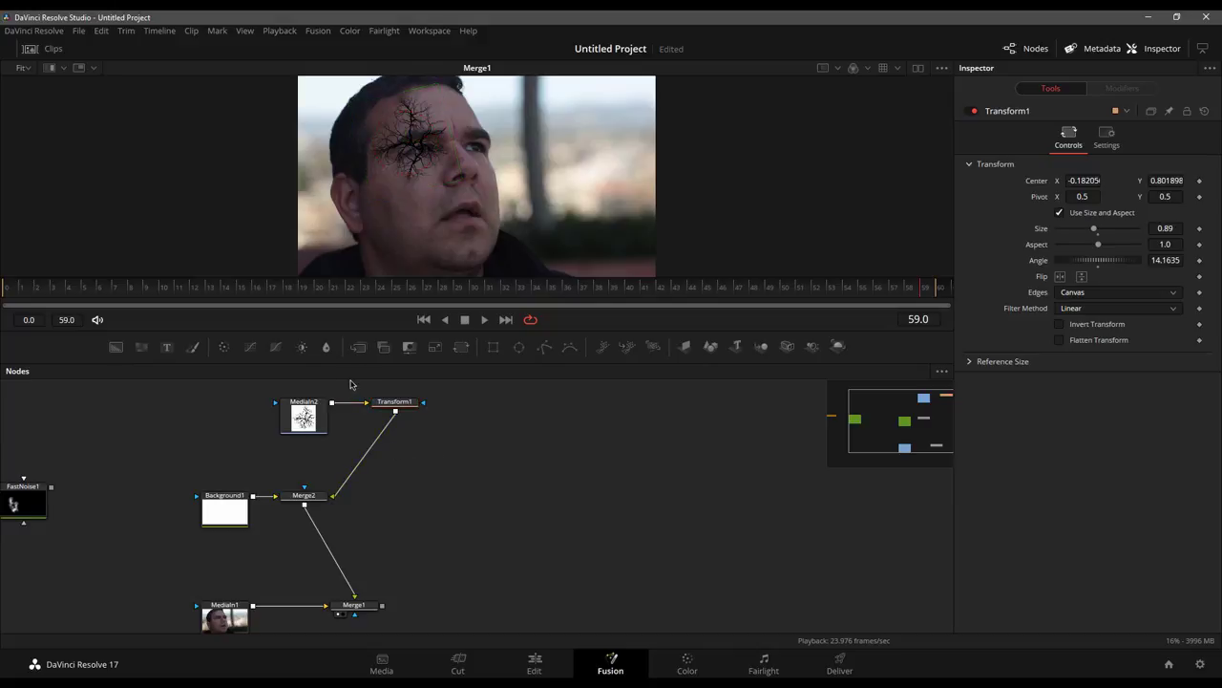
left_click_drag(461, 346, 435, 447)
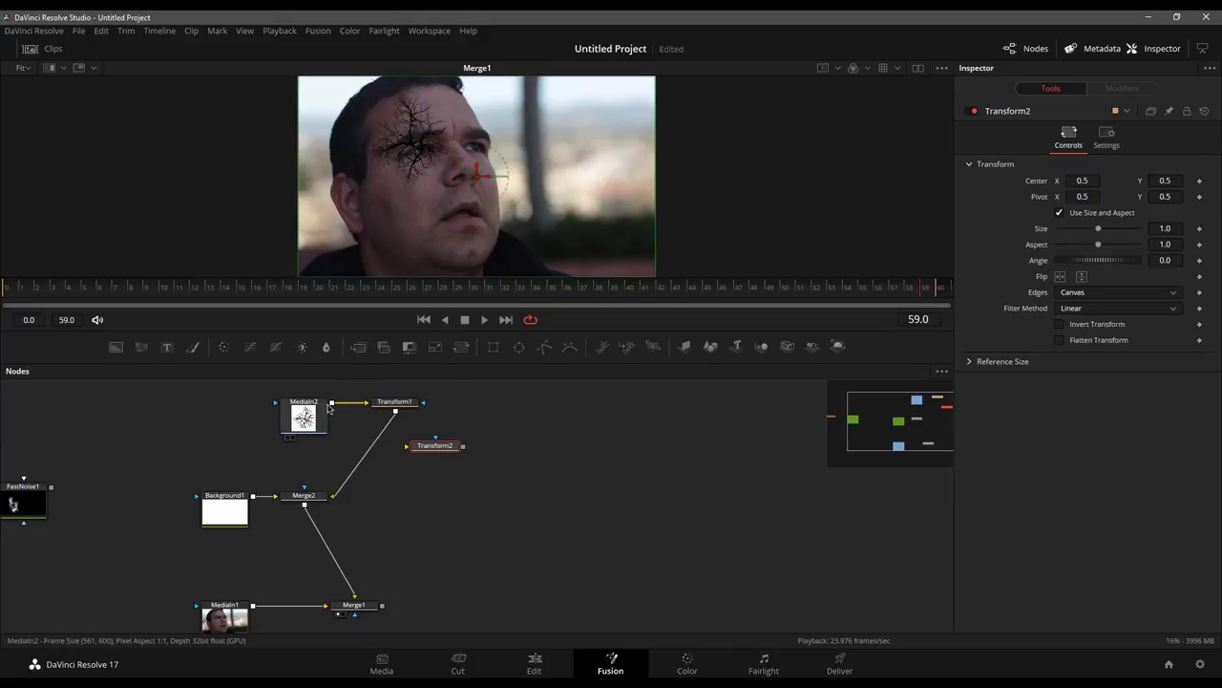
left_click_drag(331, 405, 411, 455)
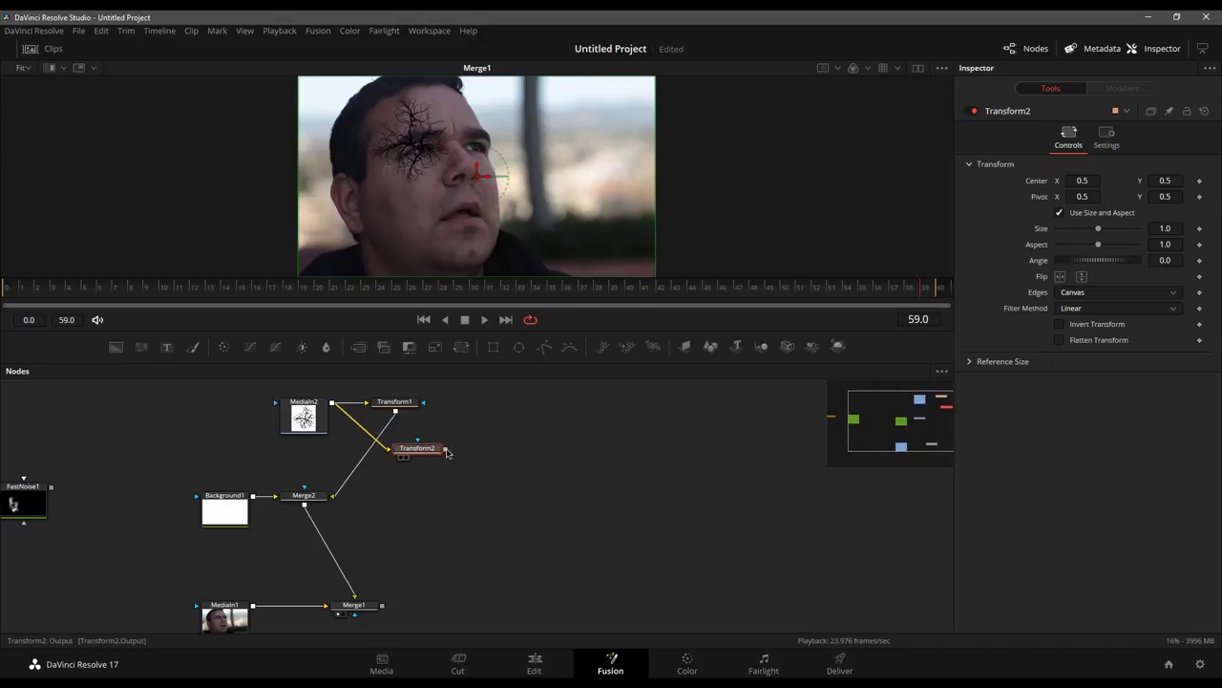
left_click_drag(426, 411, 401, 436)
left_click_drag(479, 453, 490, 438)
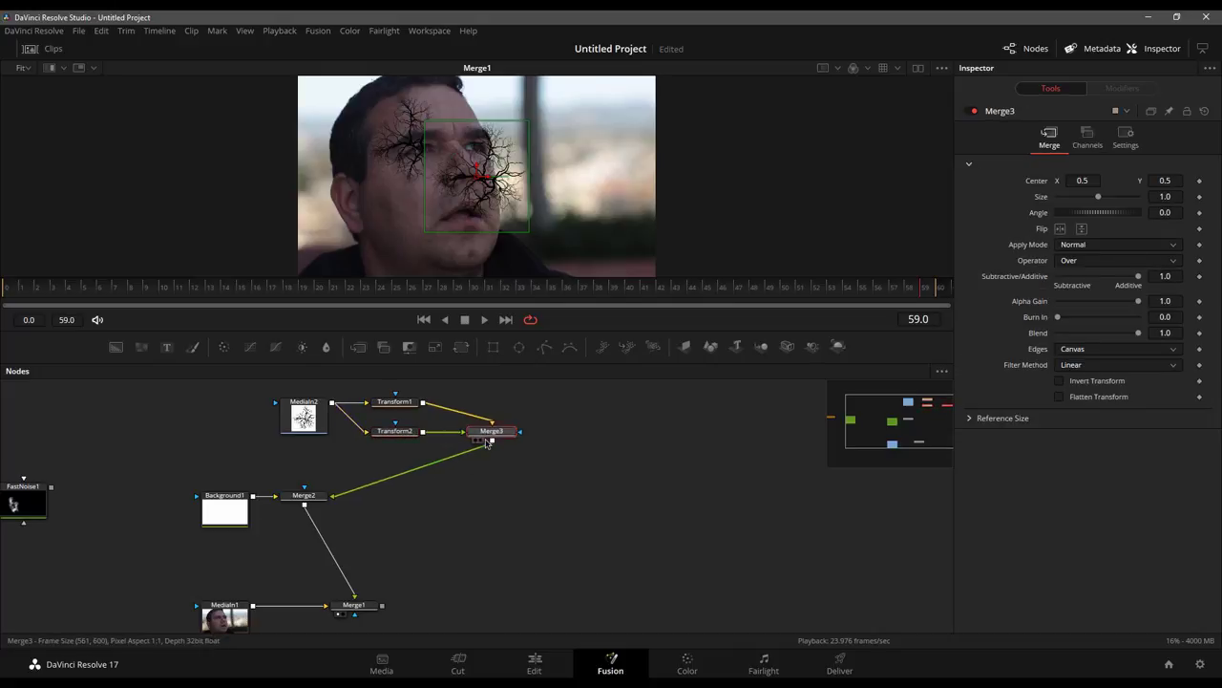
left_click_drag(475, 175, 436, 243)
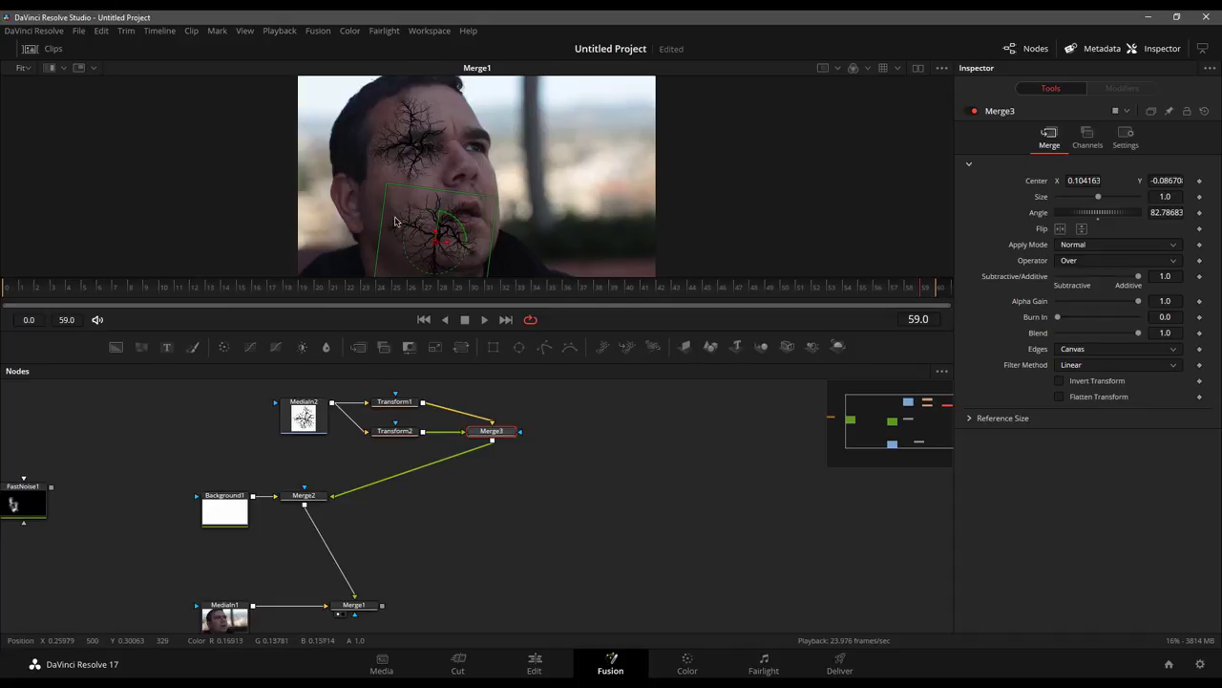
- Add a third Transform fed by MediaIn2, merge it over Merge3 and place its veins over the ear at size 0.66, rotated about 35 degrees
left_click(390, 464)
left_click_drag(462, 346, 391, 459)
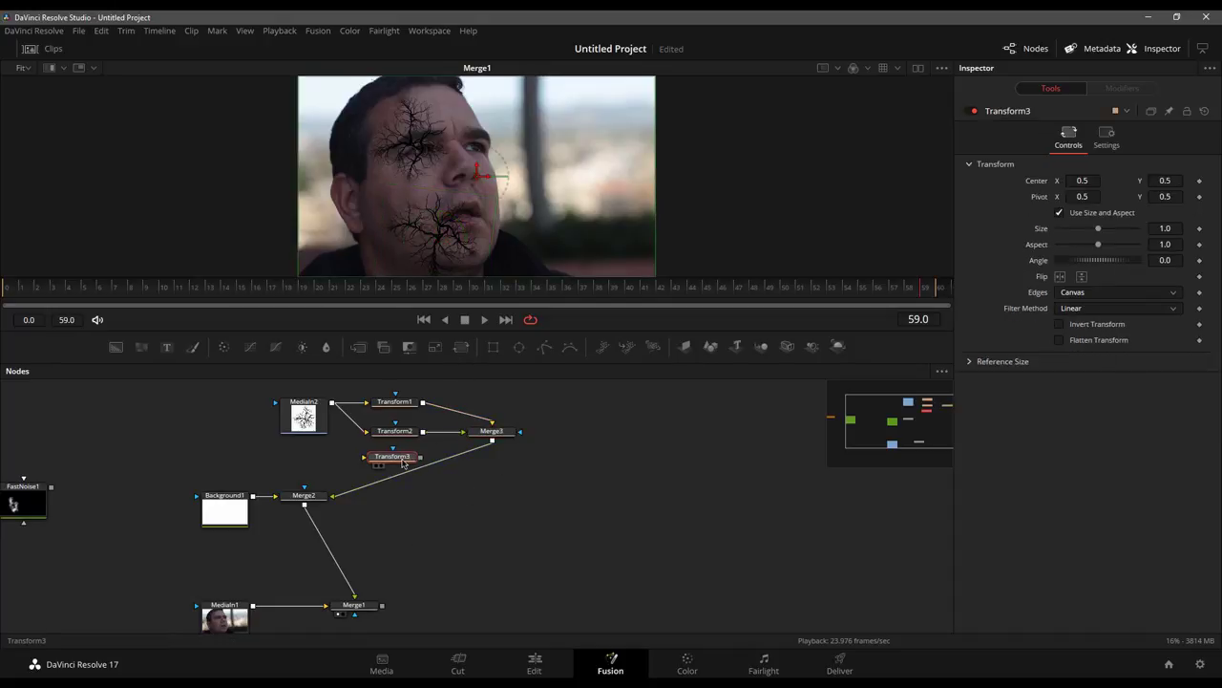
left_click_drag(331, 405, 494, 446)
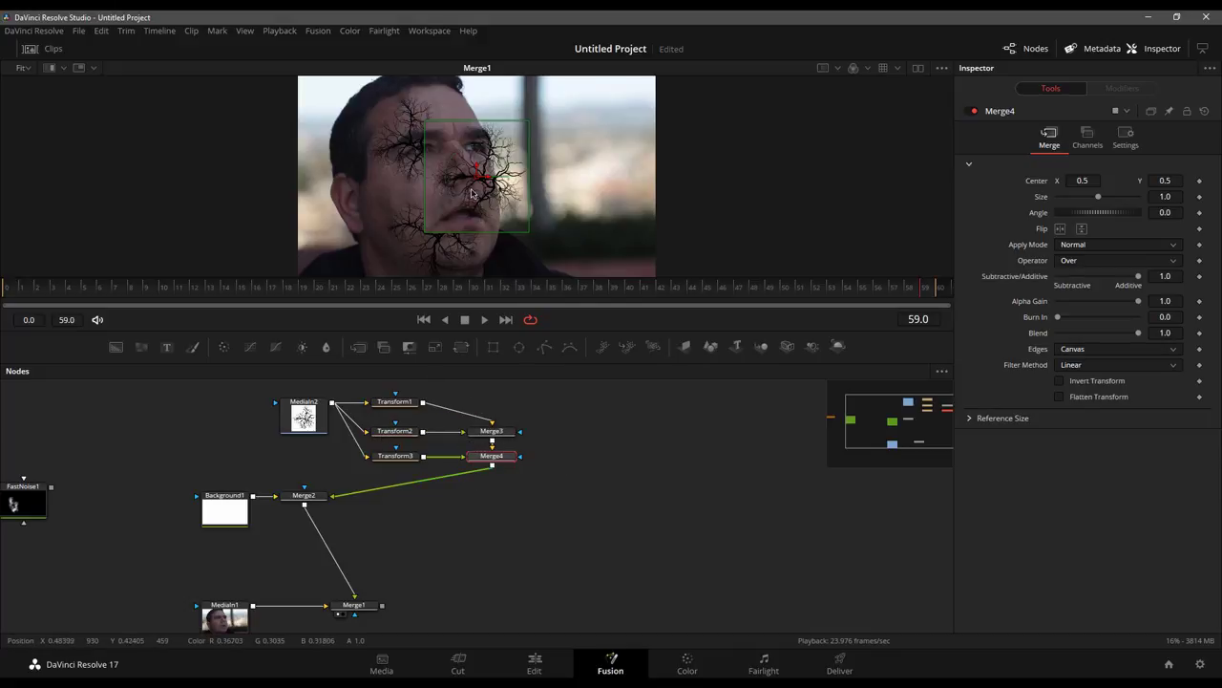
left_click_drag(476, 175, 338, 191)
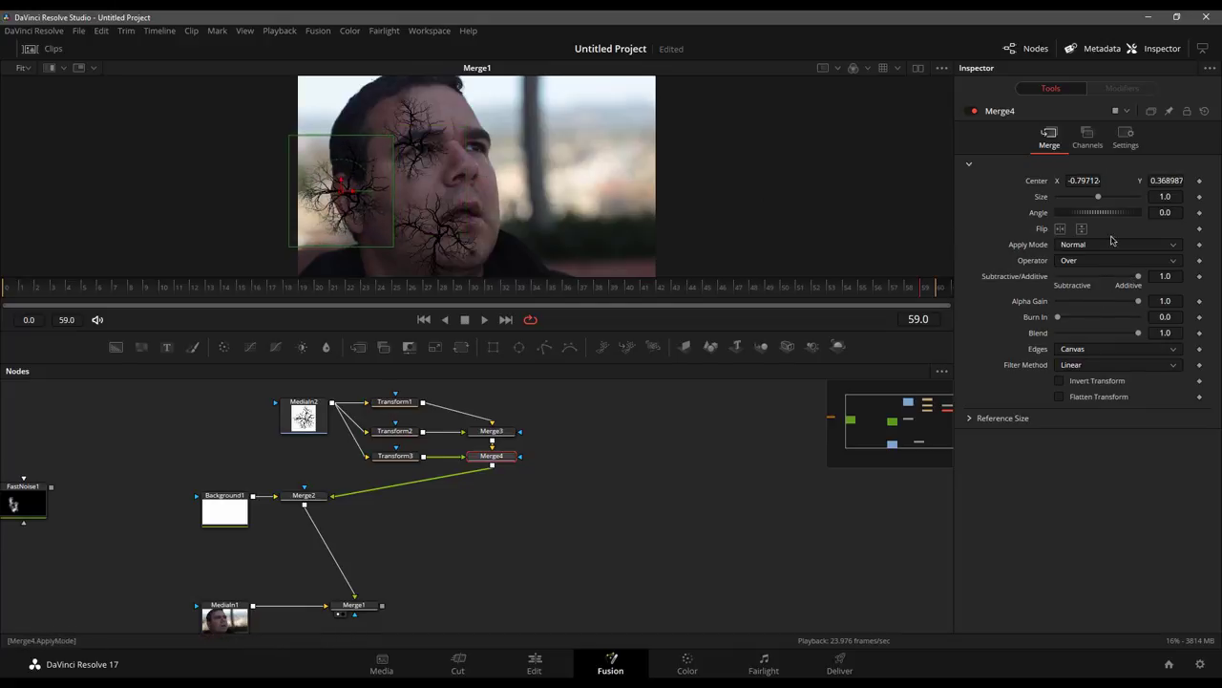
left_click_drag(1100, 202, 1084, 201)
left_click_drag(363, 216, 350, 192)
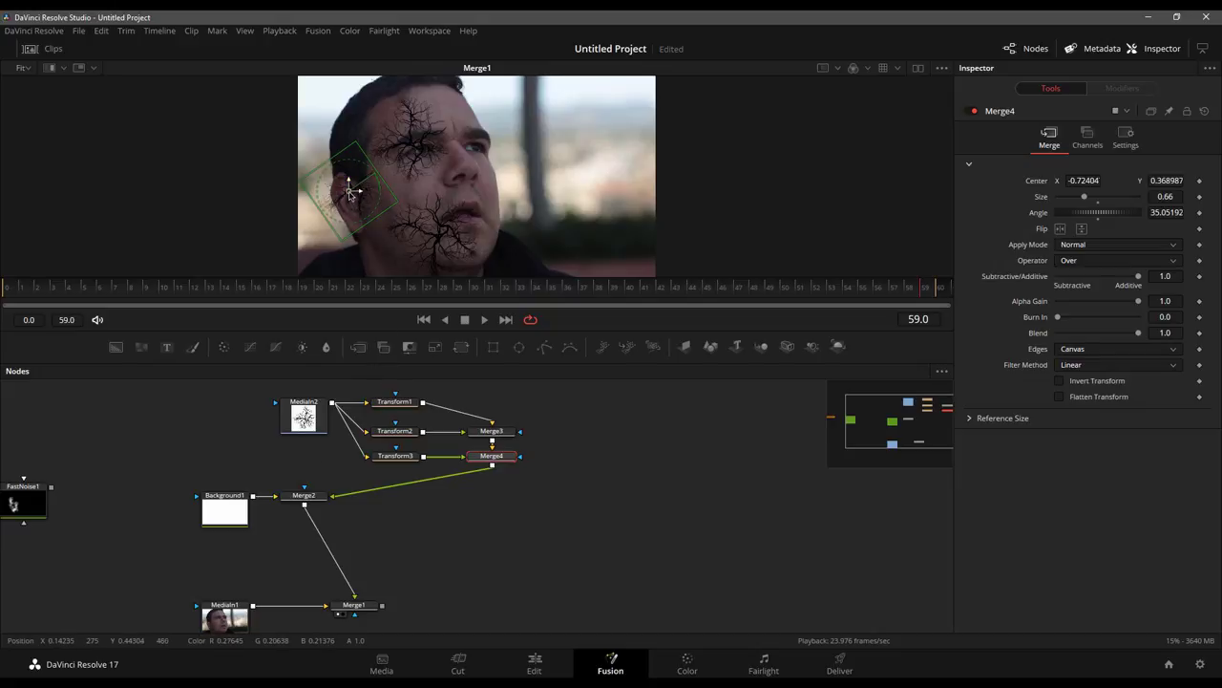
- Try the third vein copy over the eye and forehead, with Merge4's apply mode set to Multiply
left_click_drag(351, 194, 414, 155)
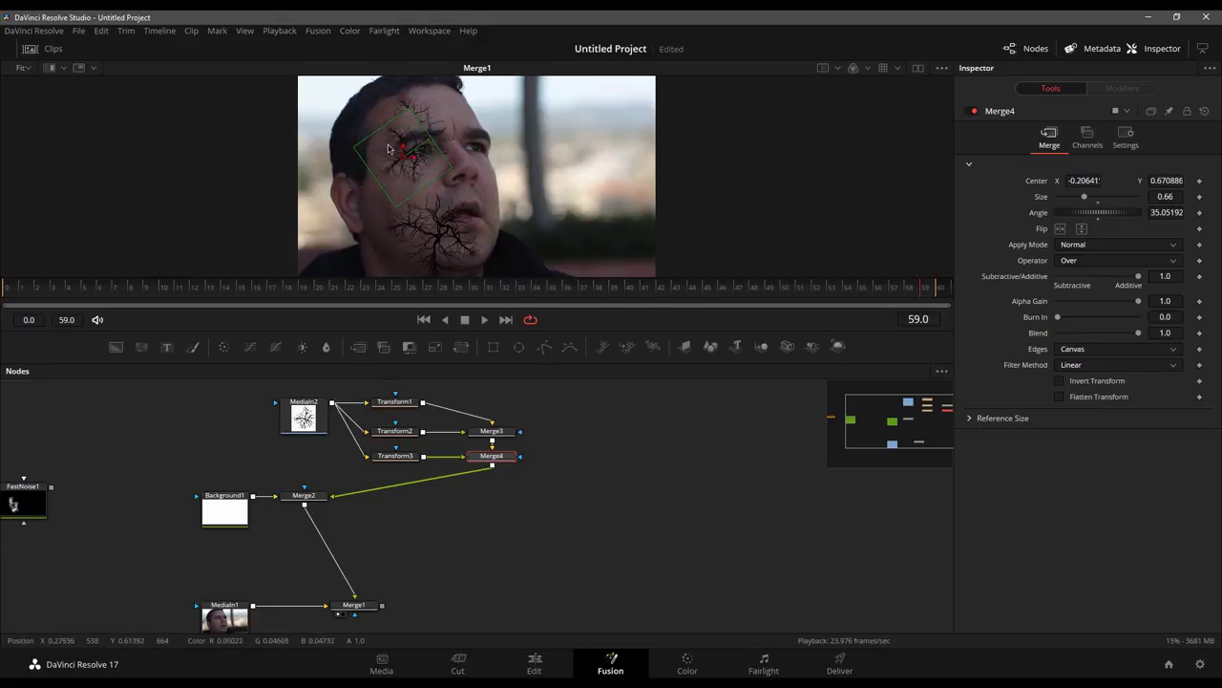
scroll(421, 107, "up", 5)
scroll(421, 107, "up", 2)
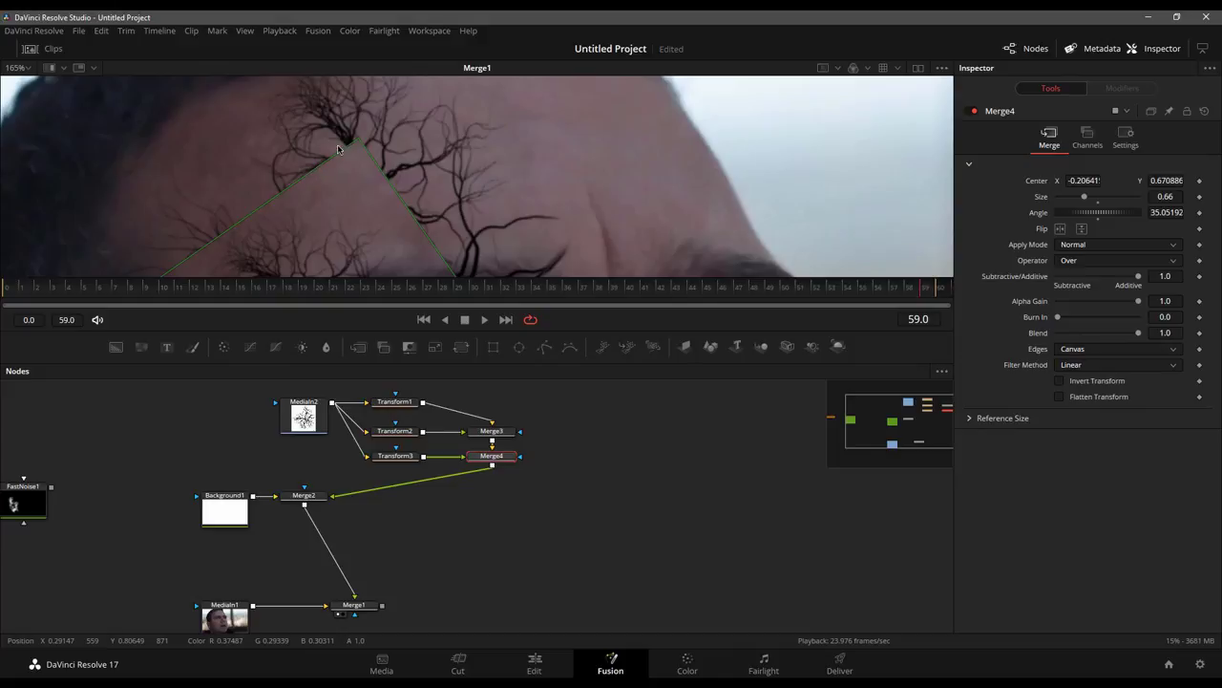
scroll(369, 199, "down", 3)
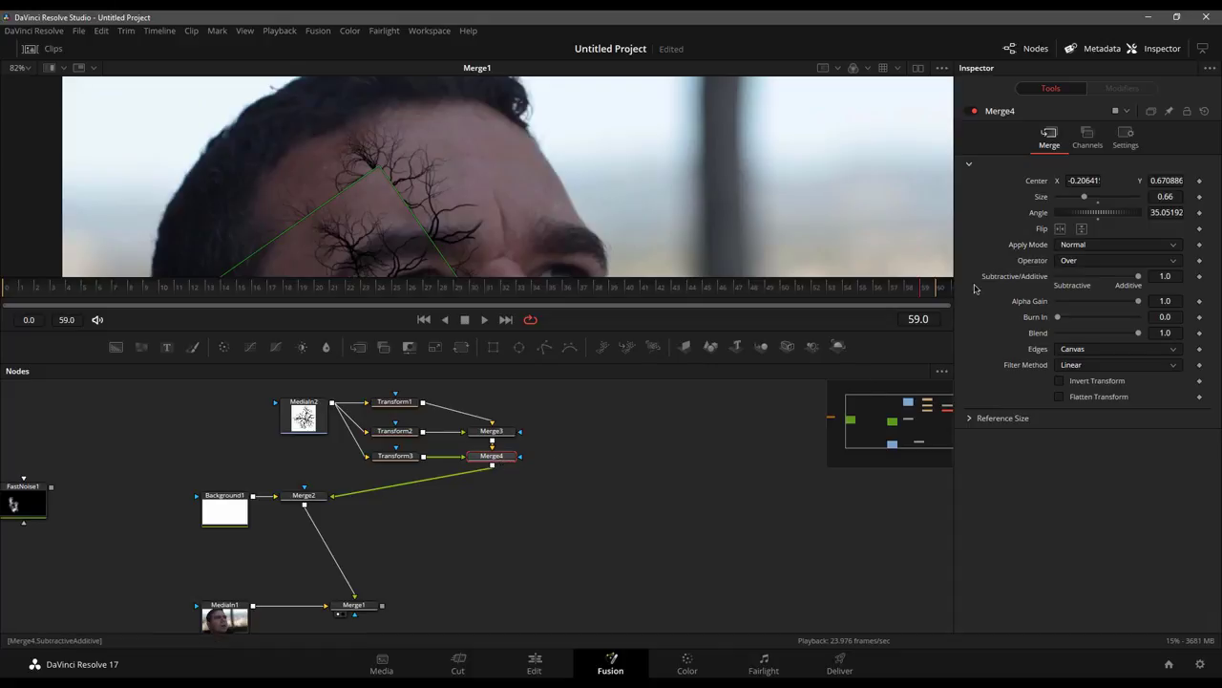
left_click(1094, 250)
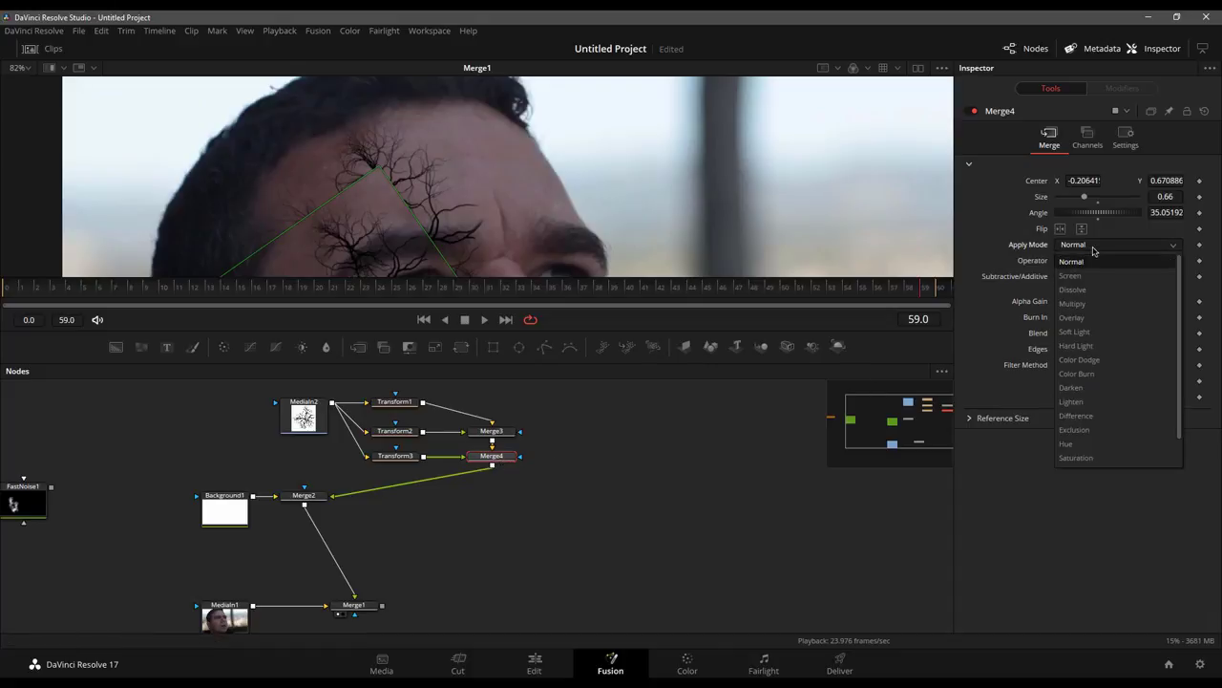
left_click(1079, 308)
- Move the third vein copy back over the ear and return Merge4's apply mode to Normal
scroll(494, 215, "down", 5)
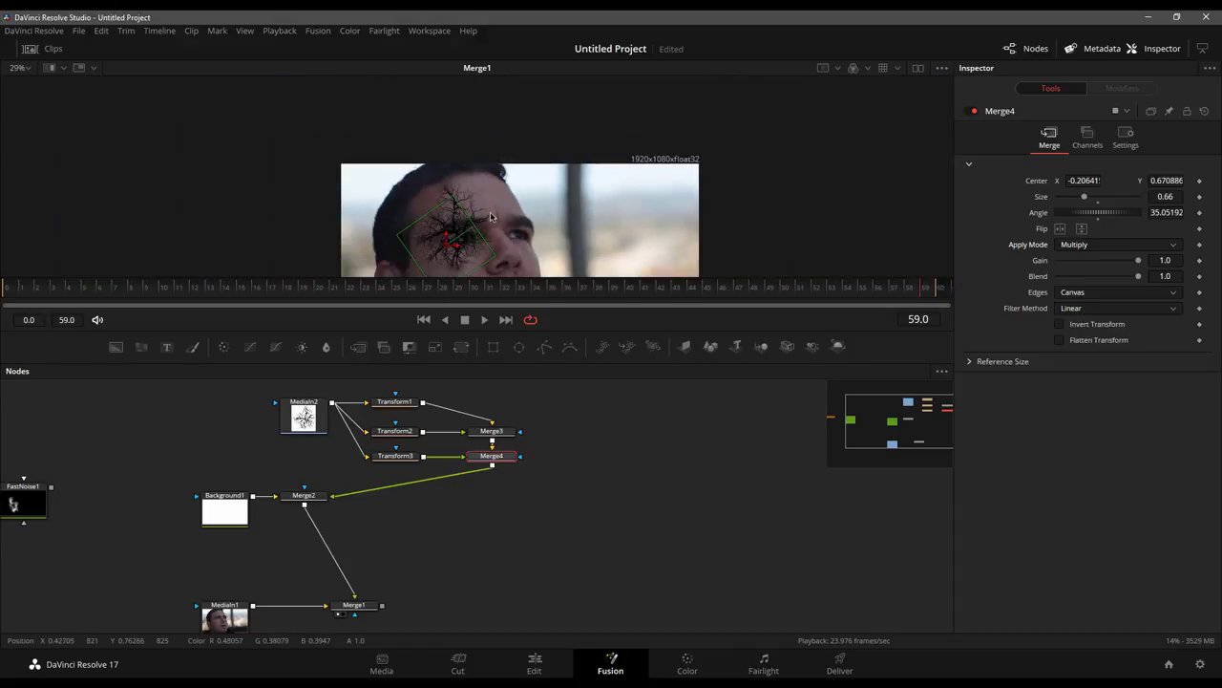
scroll(513, 240, "down", 1)
left_click_drag(469, 243, 431, 269)
scroll(523, 243, "up", 2)
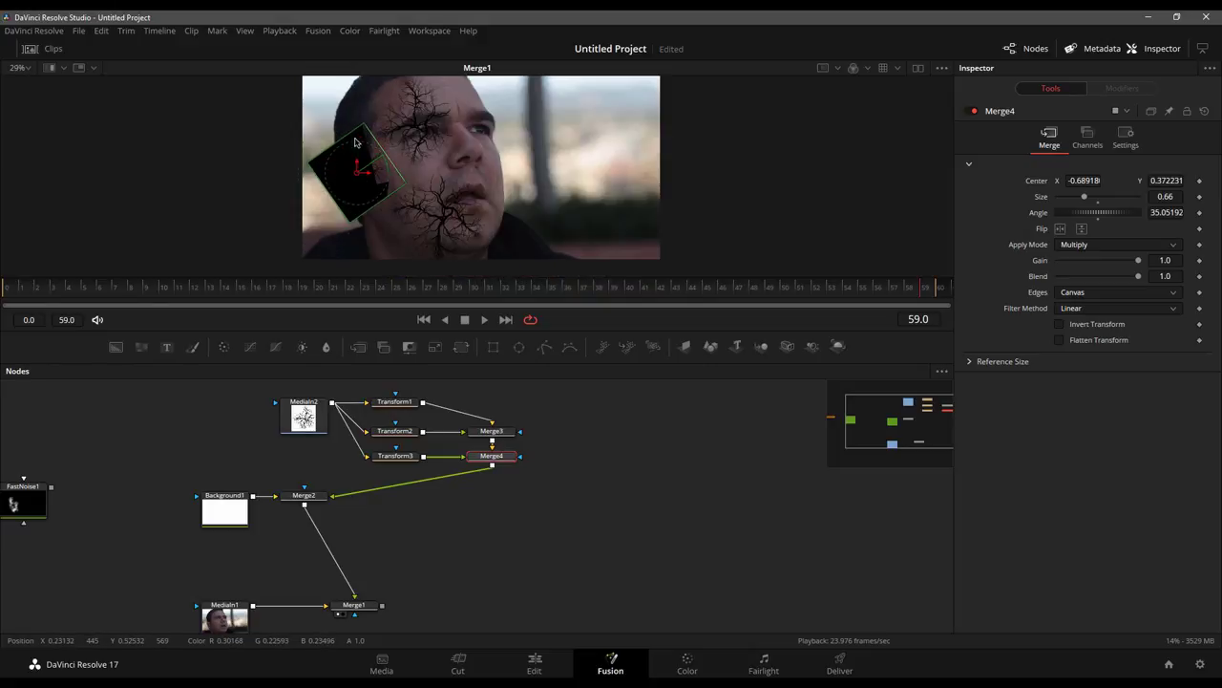
left_click_drag(376, 170, 379, 173)
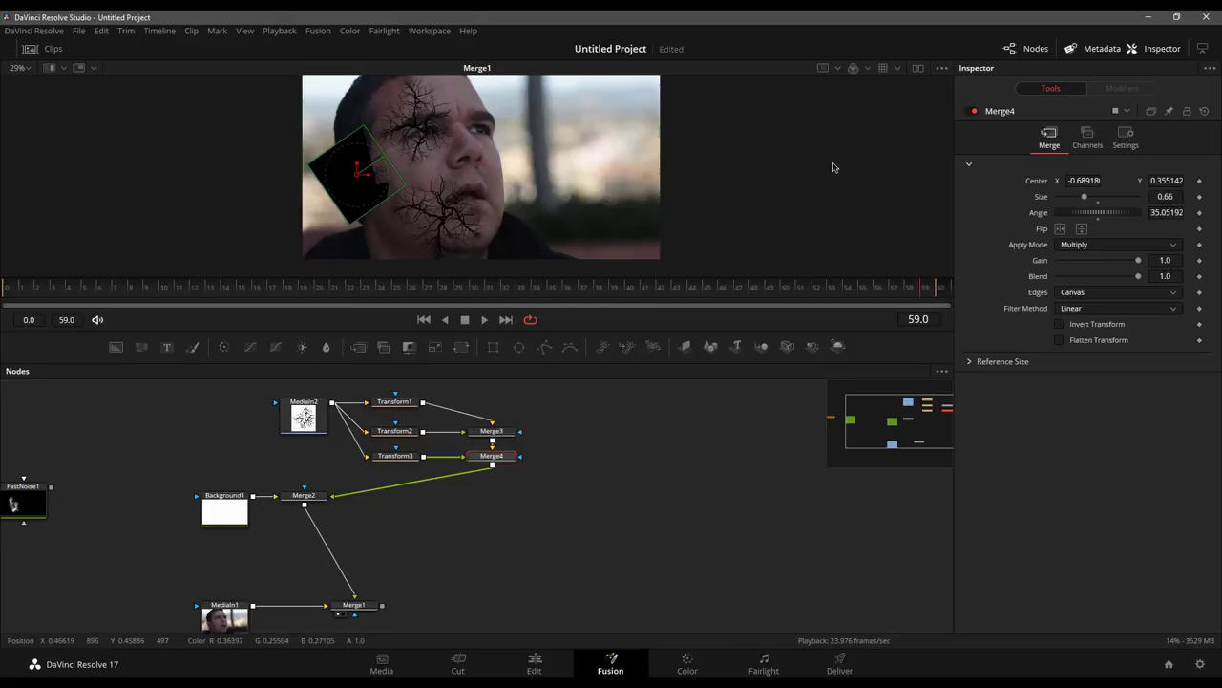
left_click(1100, 245)
left_click(1087, 262)
left_click_drag(355, 182, 356, 168)
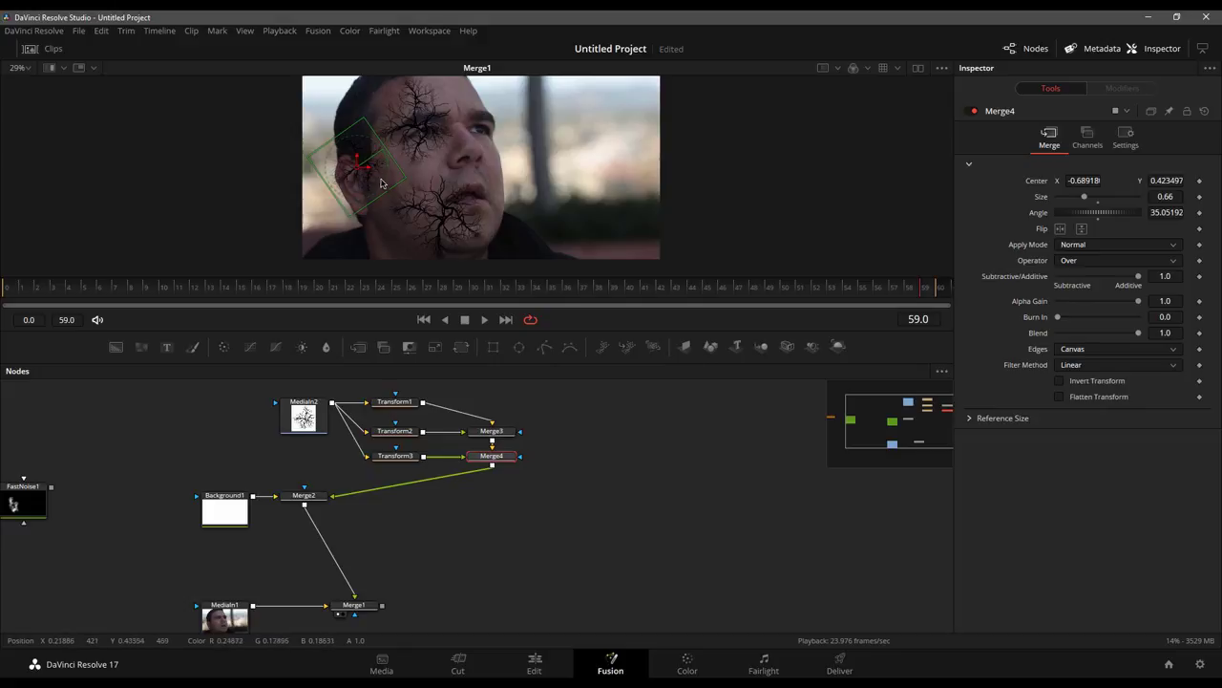
scroll(414, 171, "up", 1)
left_click_drag(302, 170, 291, 186)
left_click_drag(295, 219, 296, 189)
- Move Merge2 directly below Merge4 in the node graph
left_click(598, 441)
scroll(434, 163, "down", 4)
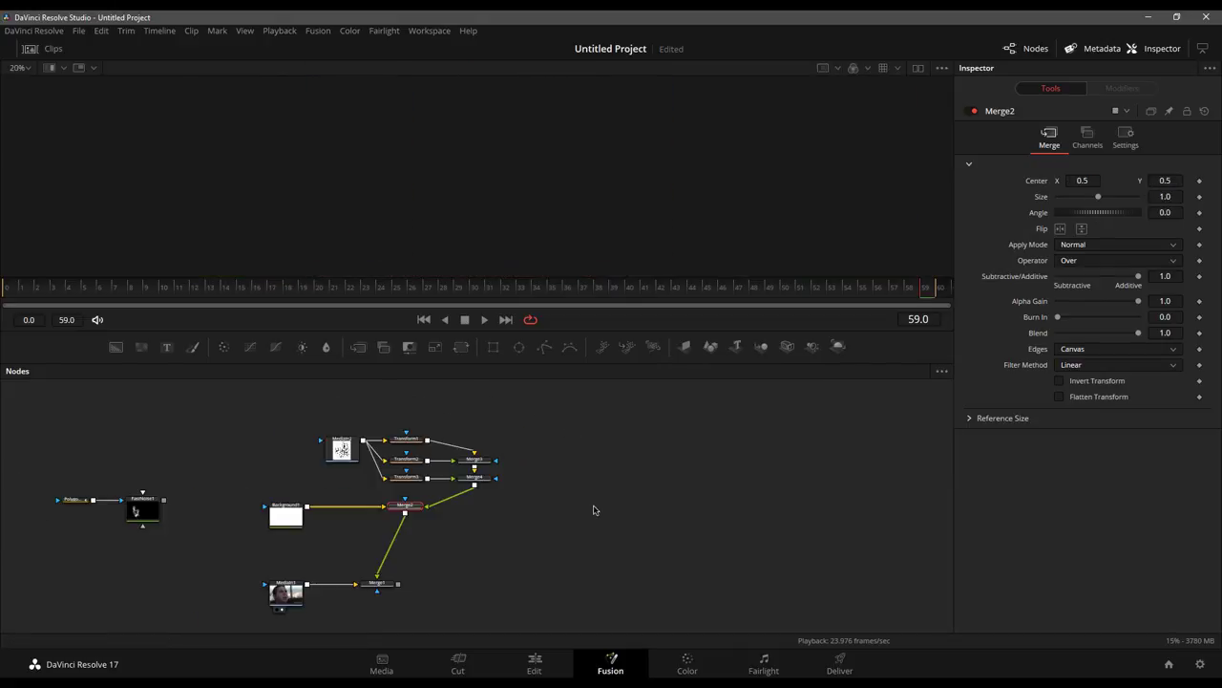
left_click_drag(464, 513, 475, 513)
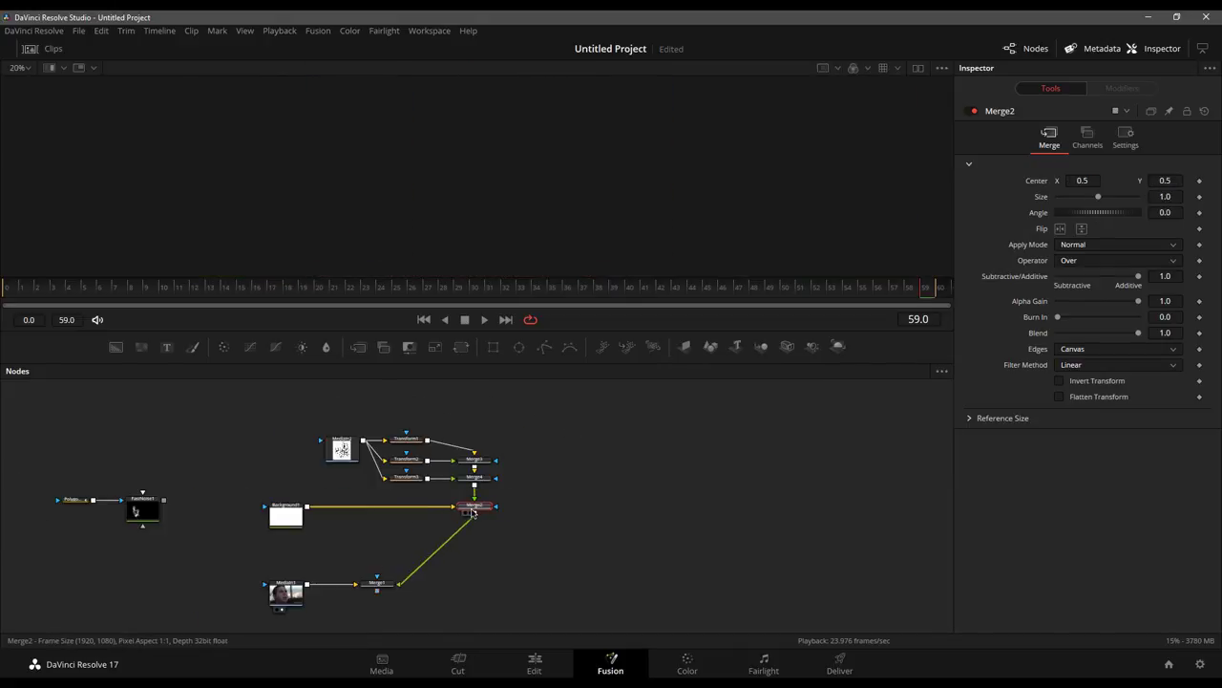
- Bring white_Veins.jpg into the node graph as a separate media input and display it in the viewer
left_click_drag(729, 387, 563, 440)
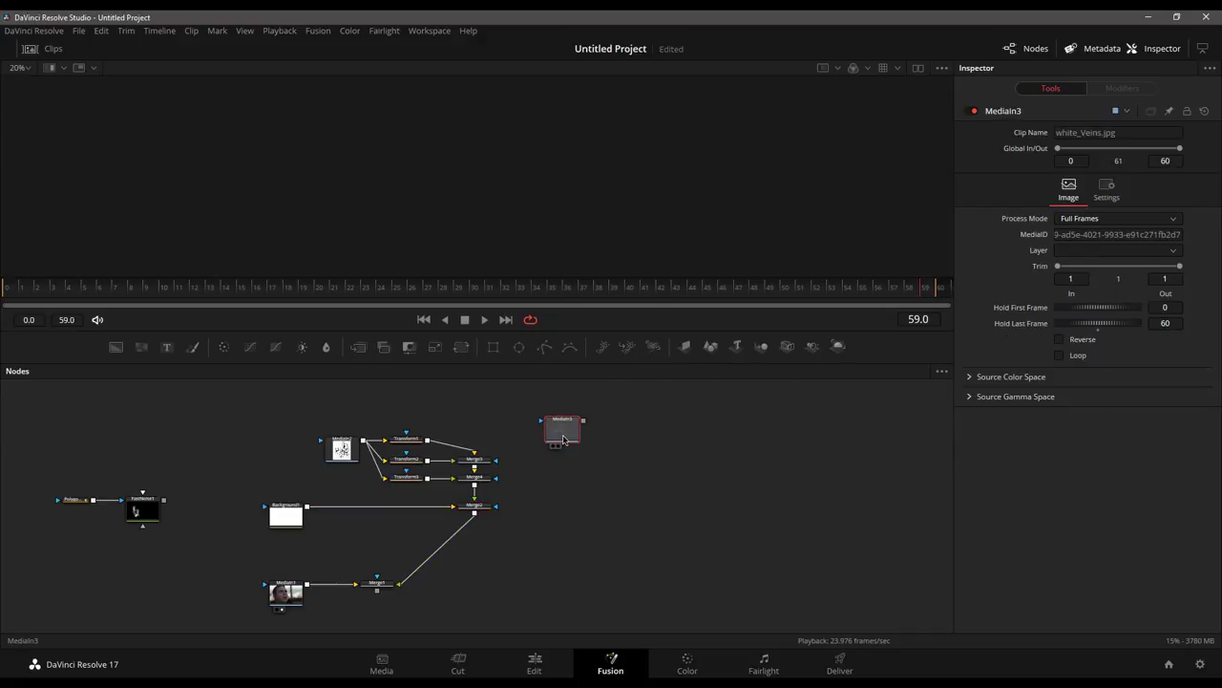
key("1")
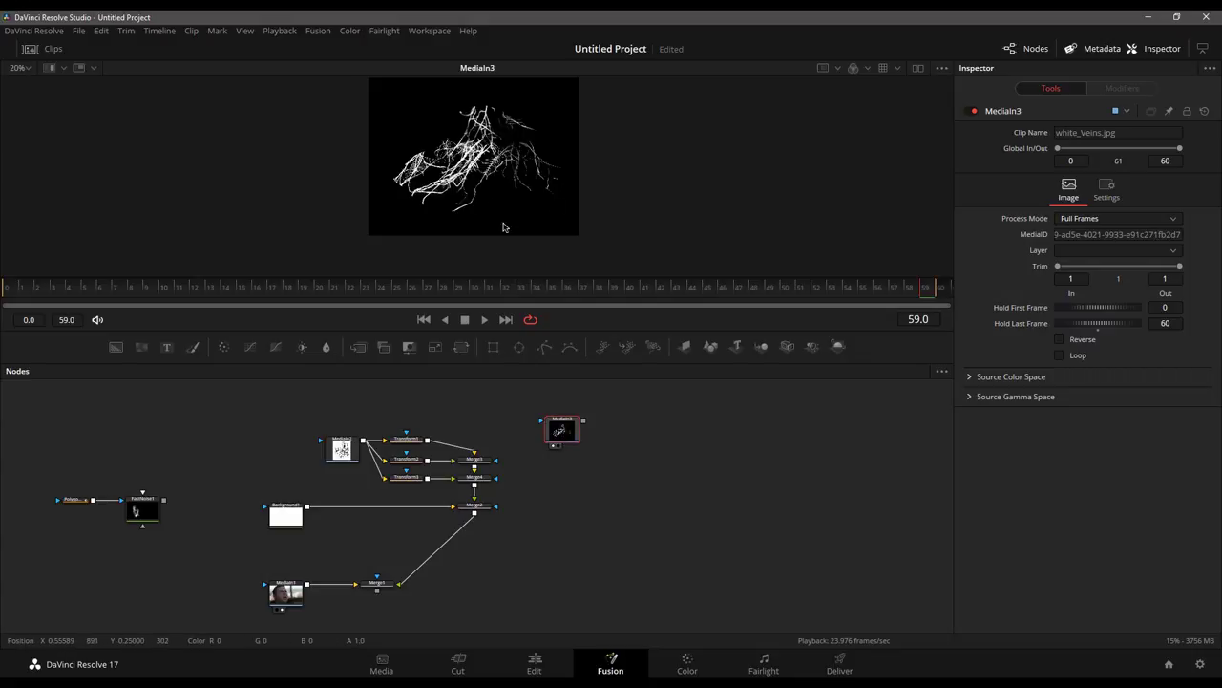
left_click_drag(566, 430, 564, 440)
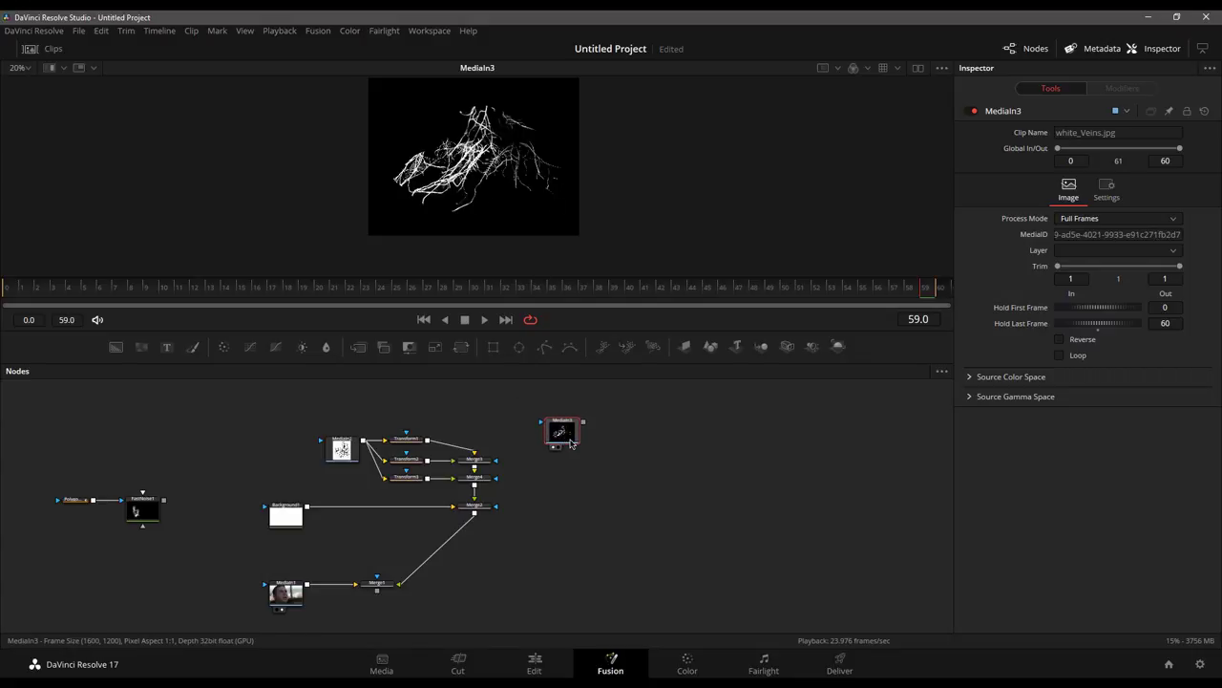
mouse_move(566, 436)
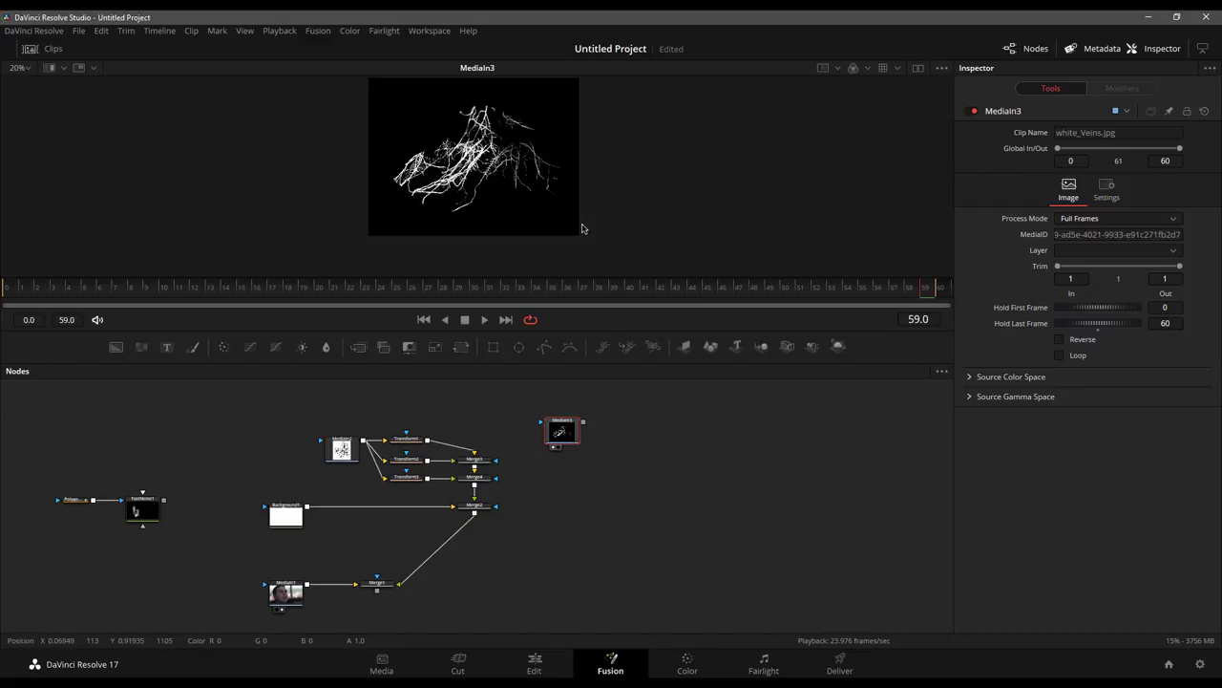
- Add an Invert Color node after MediaIn3 and display its output
key("shift+space")
type("in")
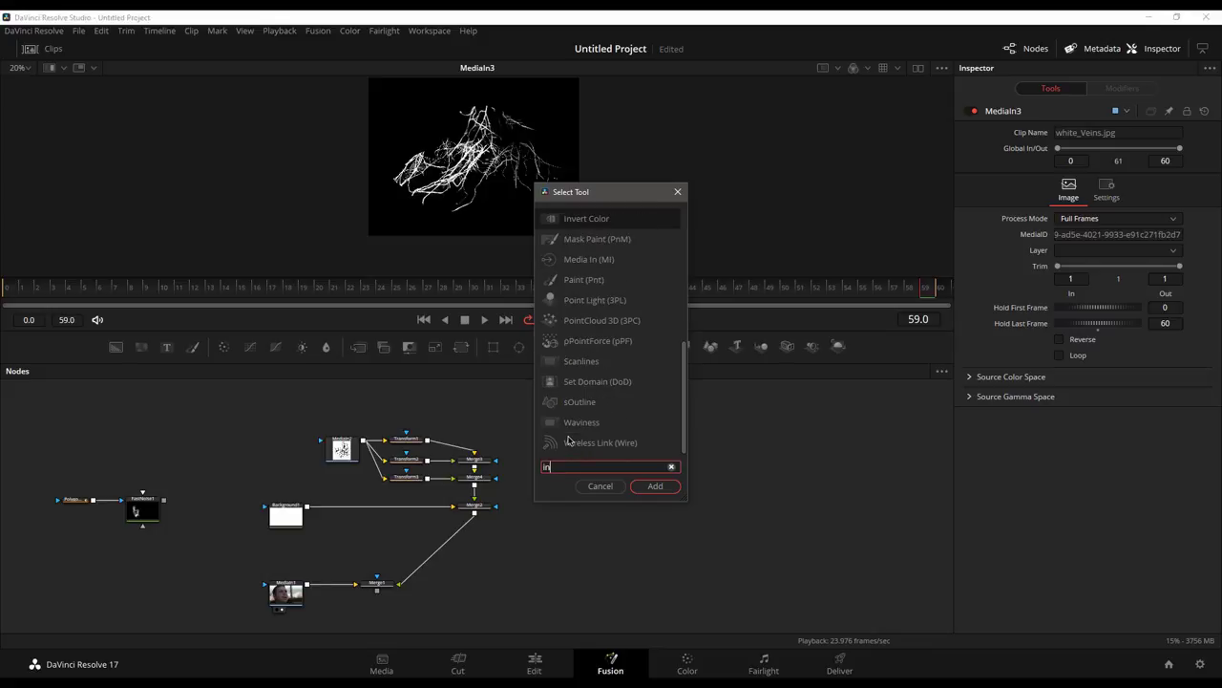
type("ver")
key("Return")
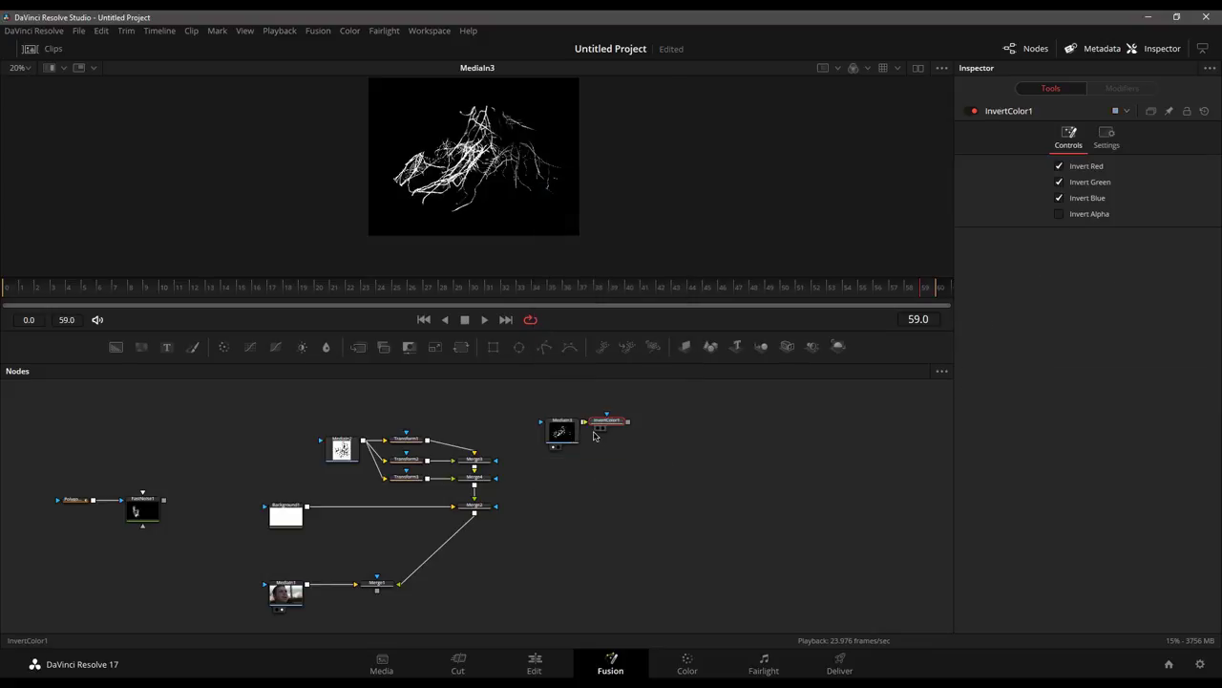
key("1")
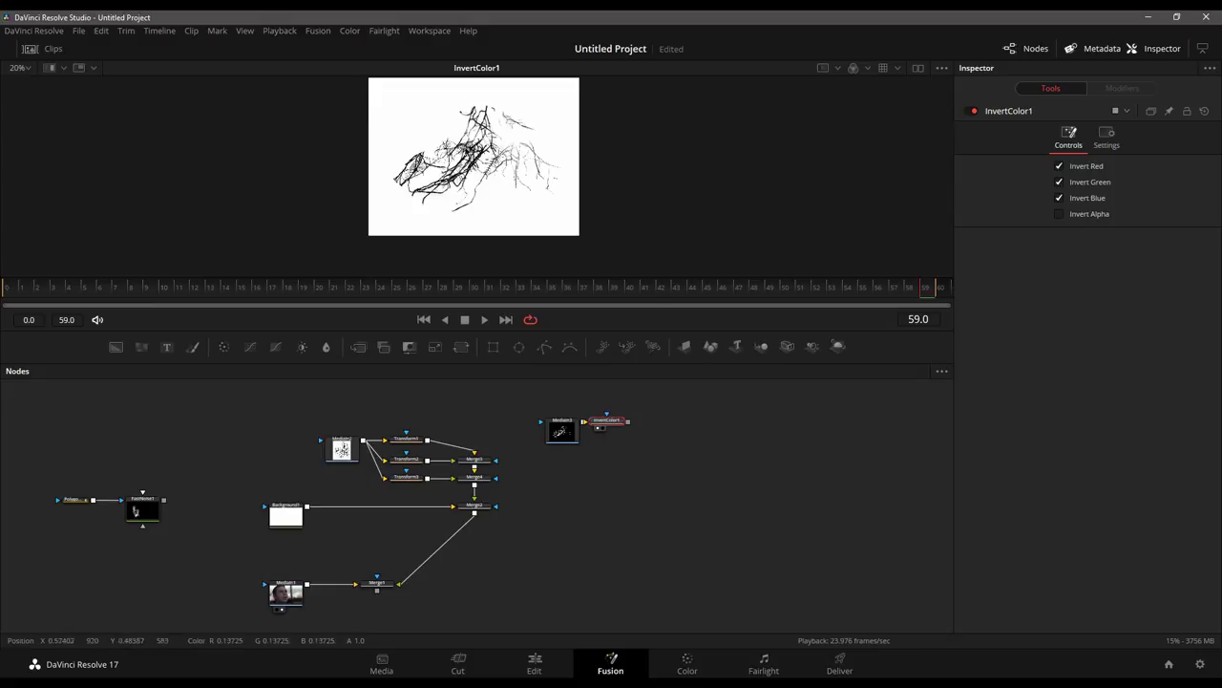
- Merge the inverted veins over Merge2's output and set the new merge's apply mode to Multiply
left_click_drag(628, 421, 476, 519)
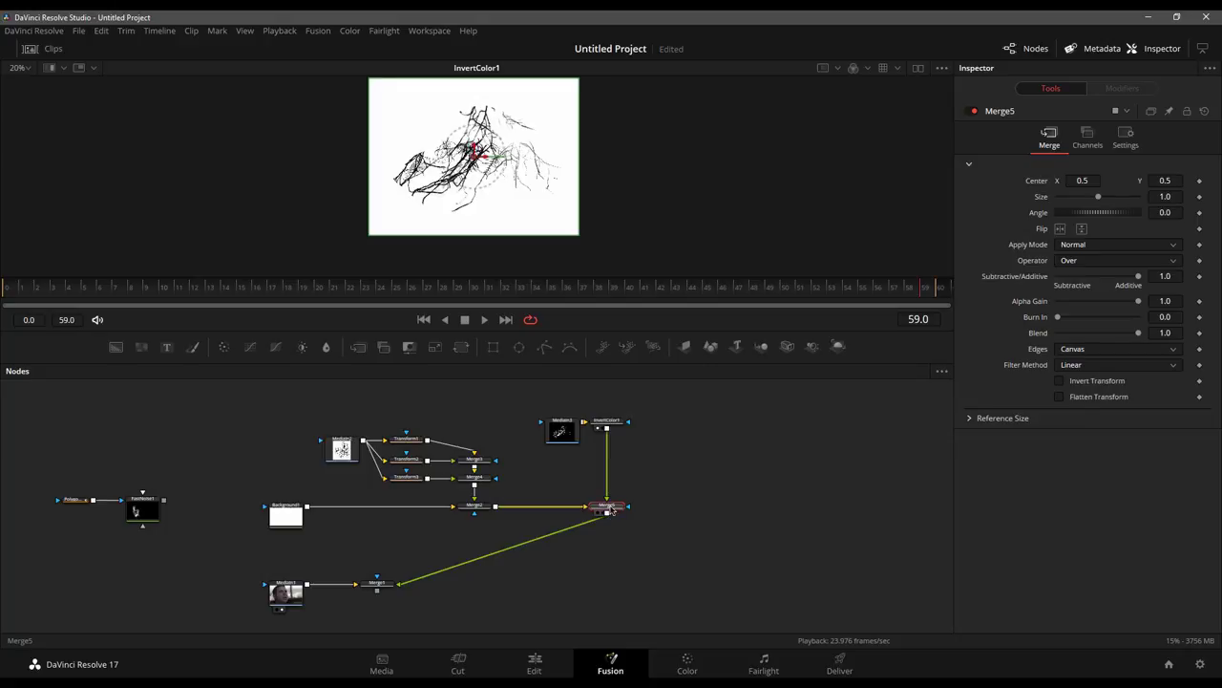
left_click(608, 513)
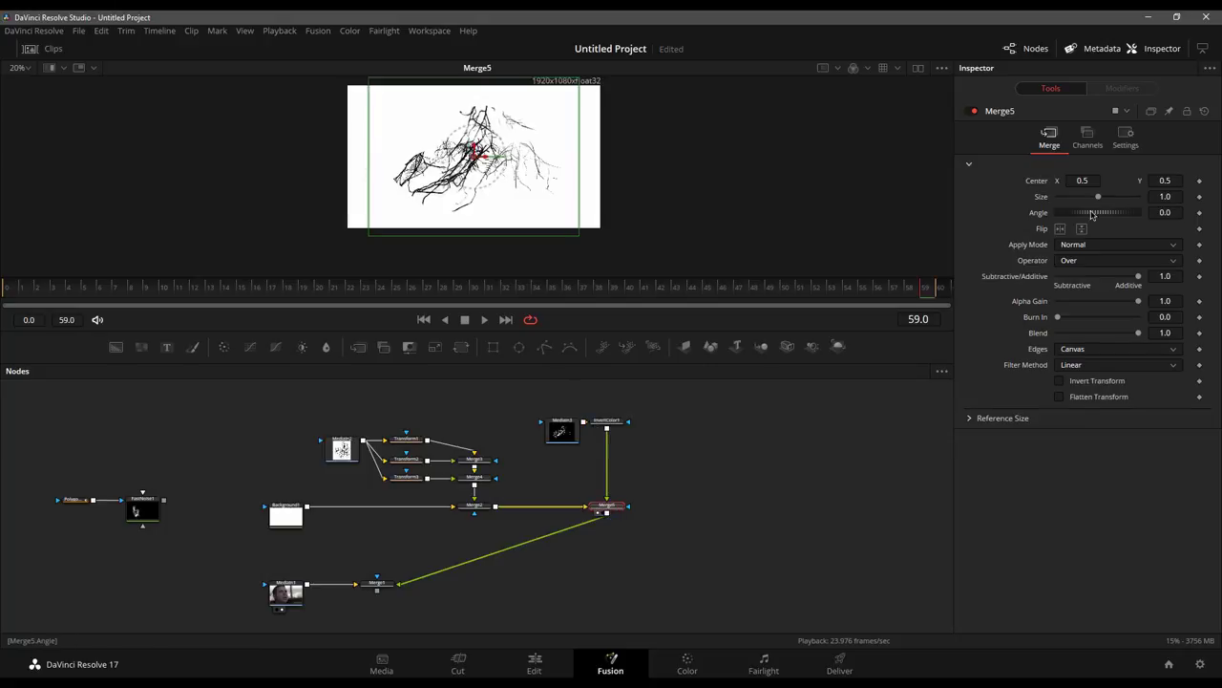
left_click(1093, 244)
left_click(1084, 303)
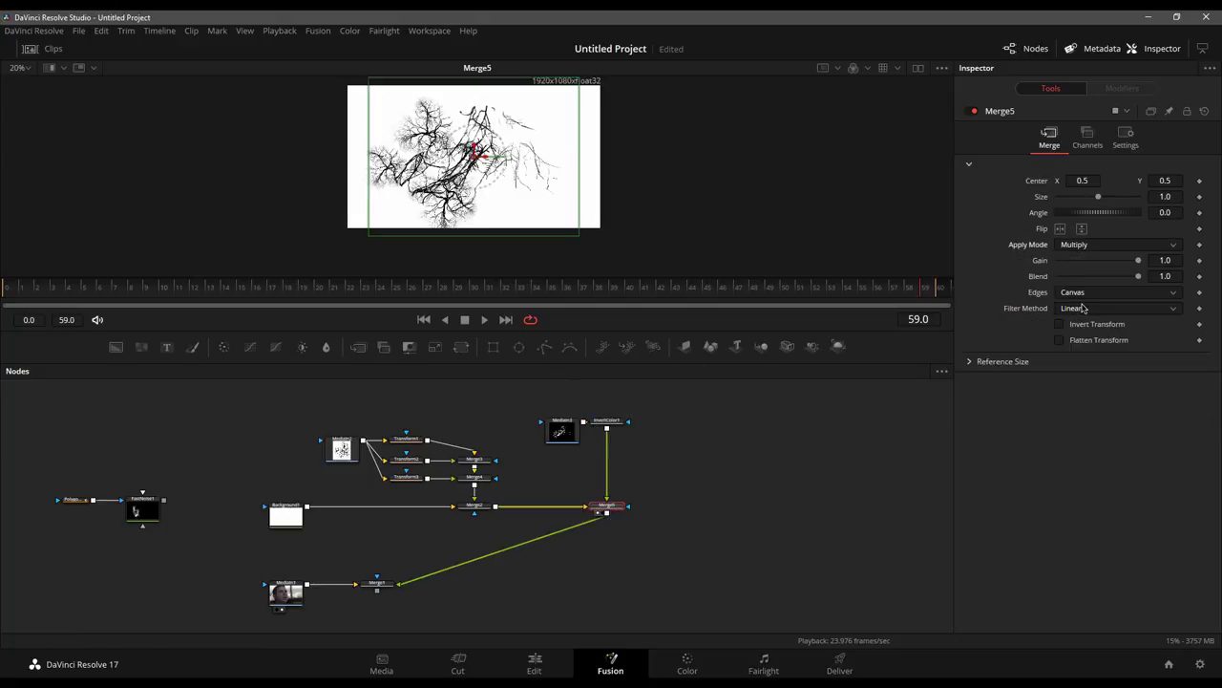
- Display Merge1, add a Transform after InvertColor1 and place those veins over the side of the face, rotated about 51.2 degrees
left_click(382, 586)
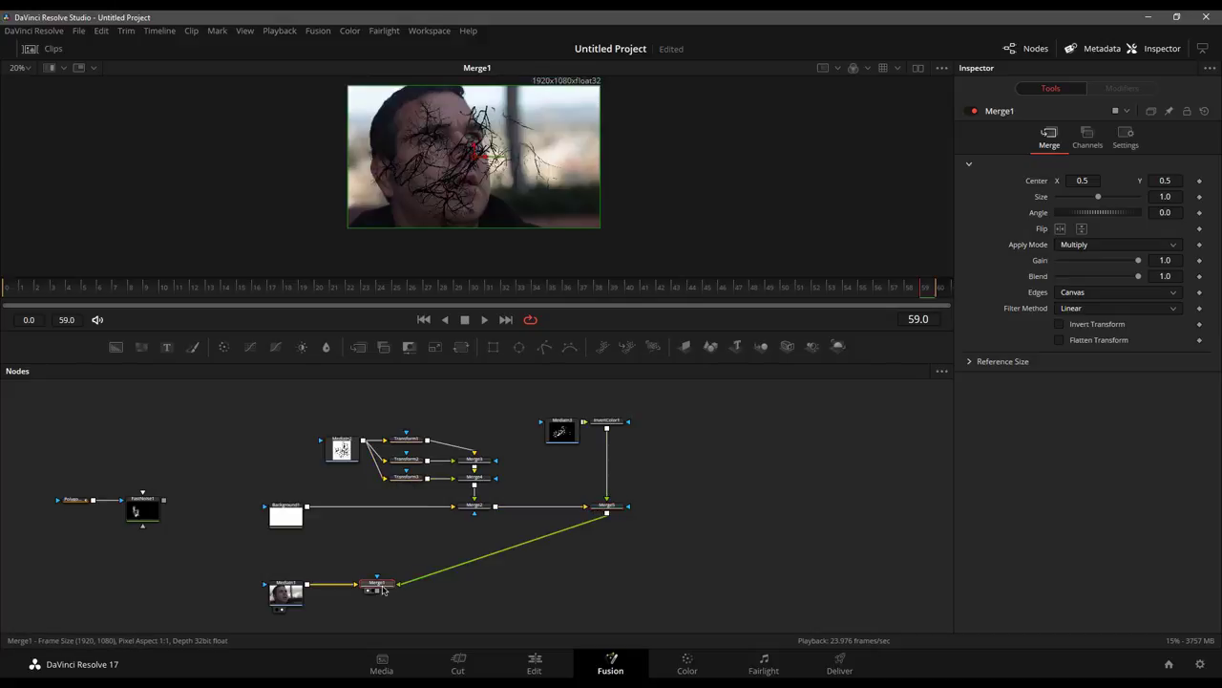
left_click(607, 421)
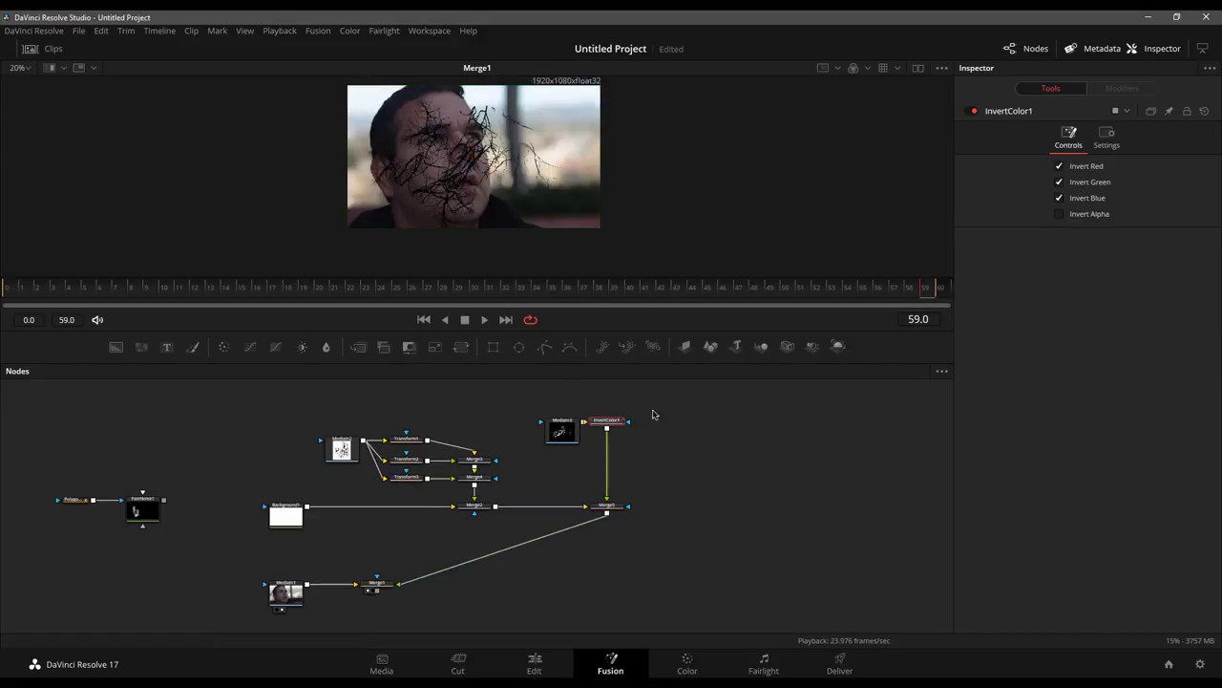
left_click(461, 347)
mouse_move(609, 441)
left_mouse_down()
mouse_move(672, 421)
mouse_move(601, 447)
mouse_move(617, 454)
left_mouse_up()
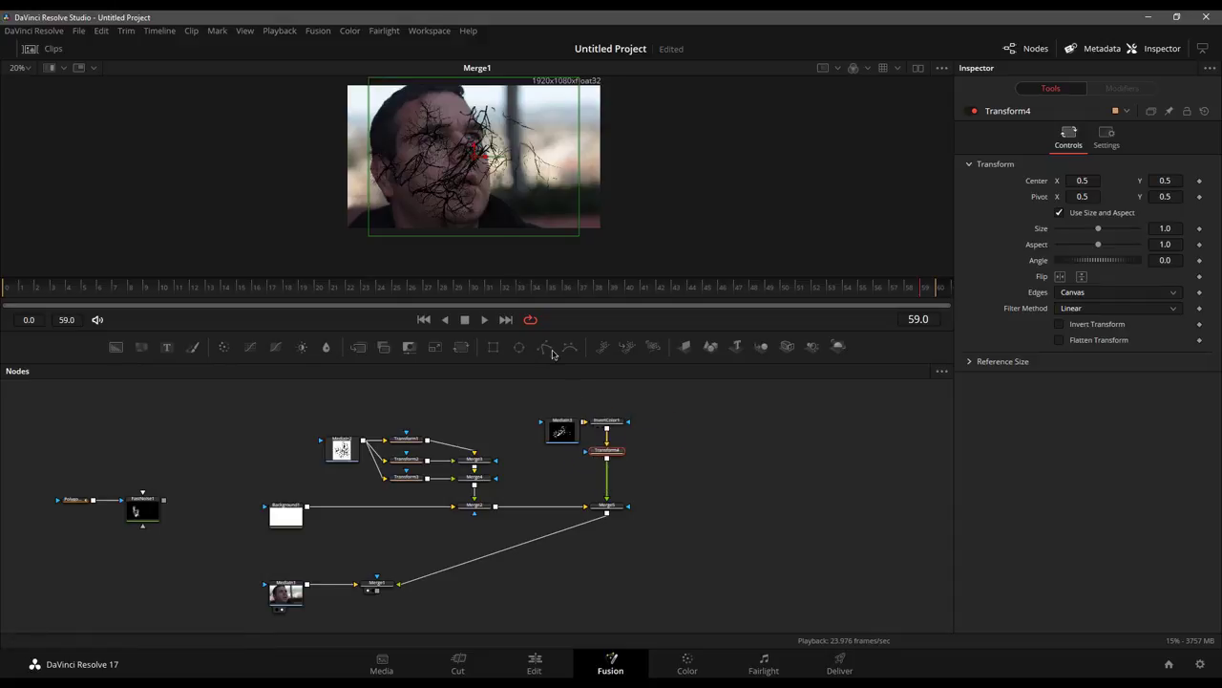
left_click_drag(475, 153, 418, 156)
scroll(417, 157, "up", 3)
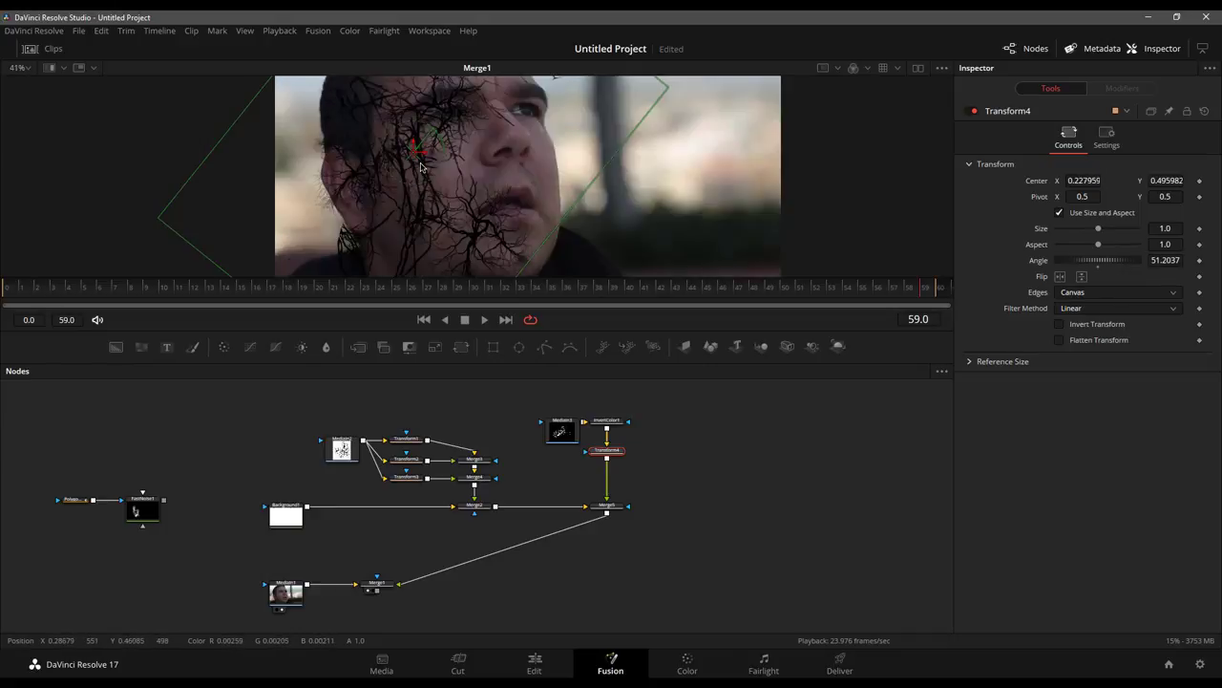
scroll(417, 157, "down", 2)
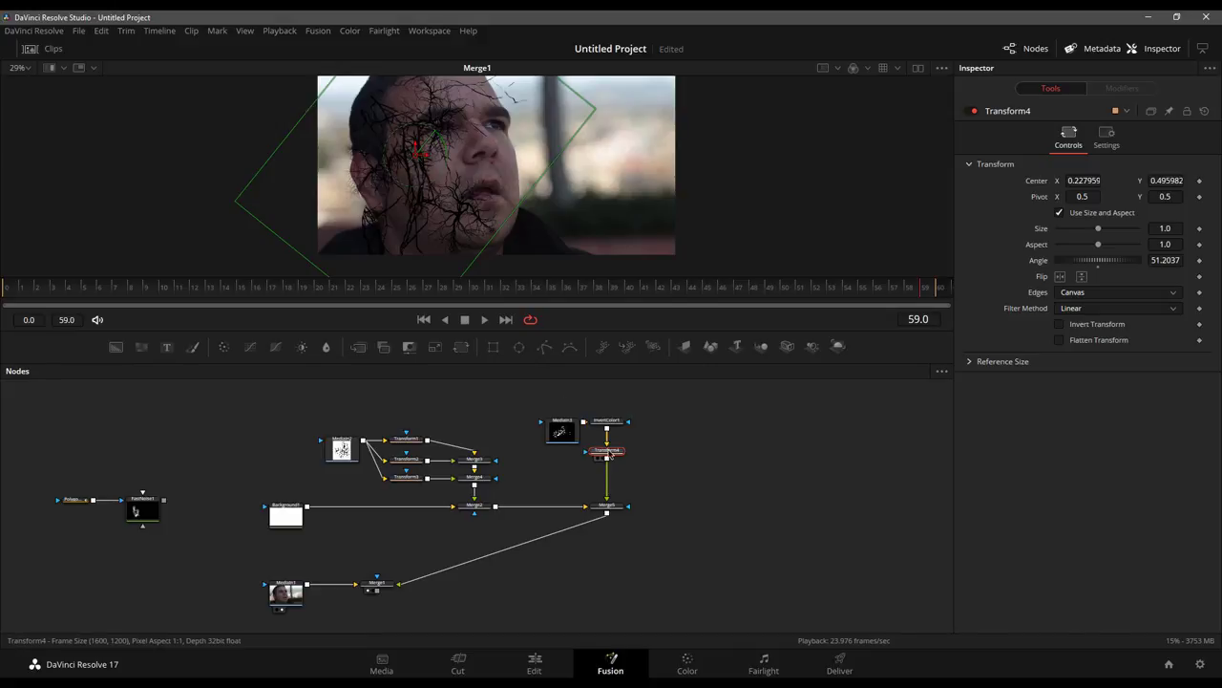
- Add a Blur after Transform4 with a blur size of 9.4
left_click(326, 346)
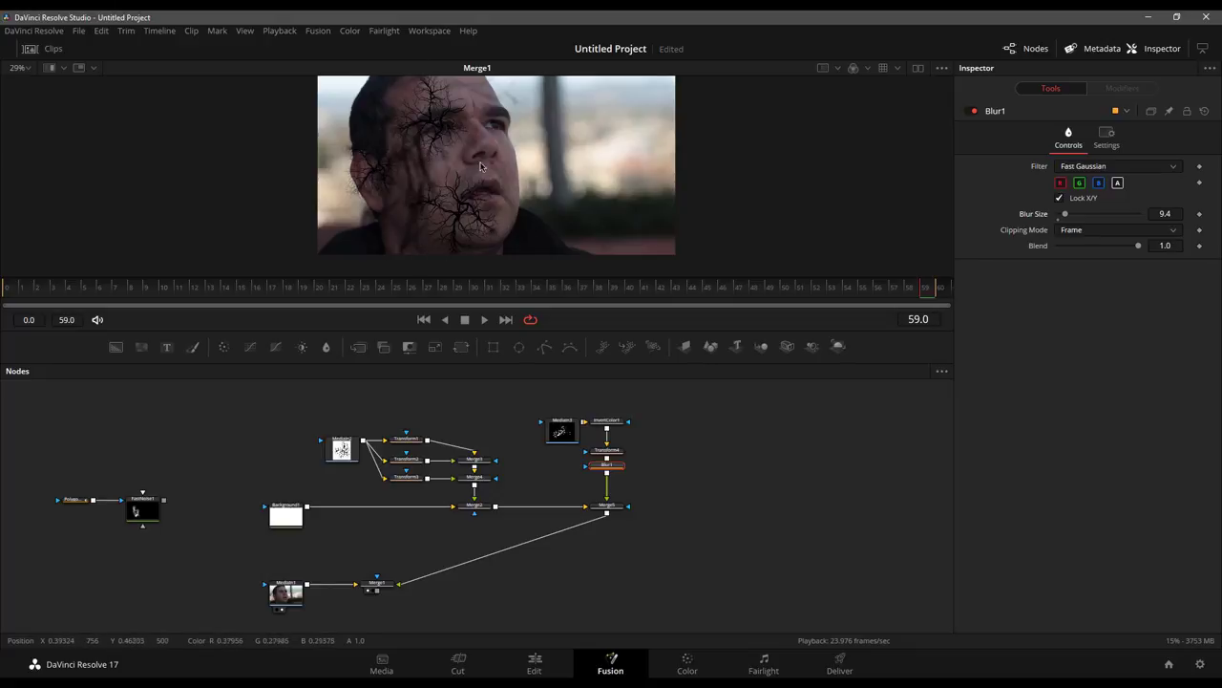
scroll(468, 191, "down", 3)
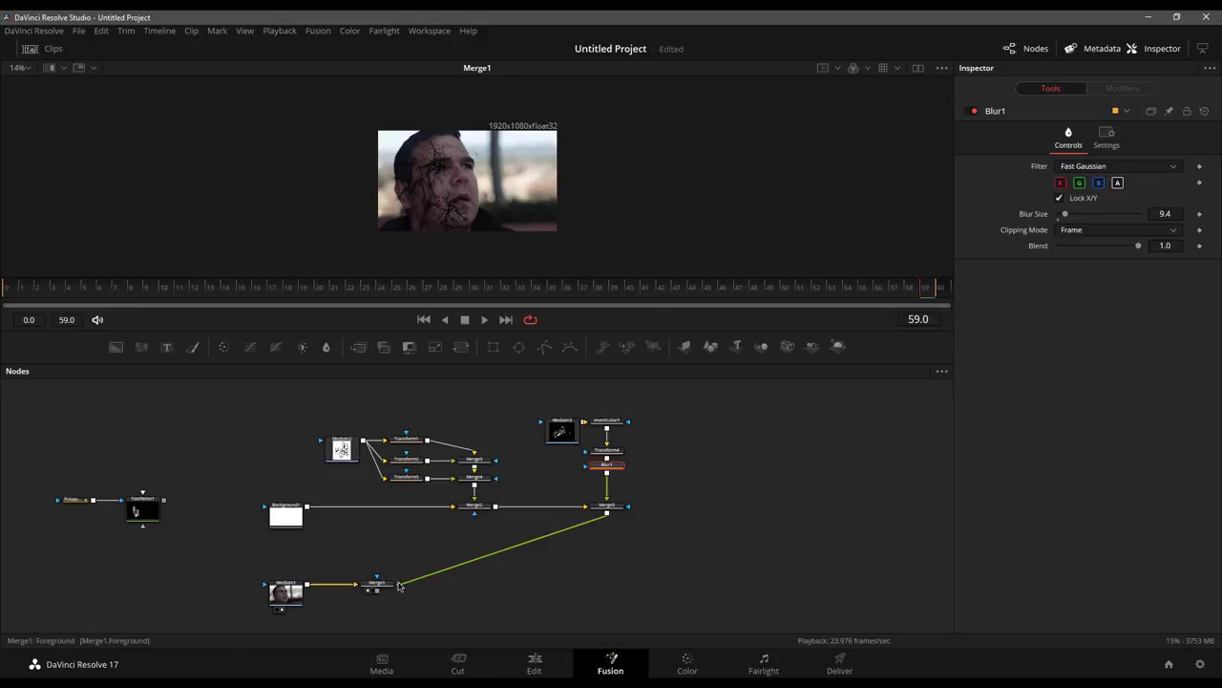
- Disconnect the vein branch from Merge1 and set Merge1's apply mode to Color Dodge
left_click_drag(407, 588, 540, 543)
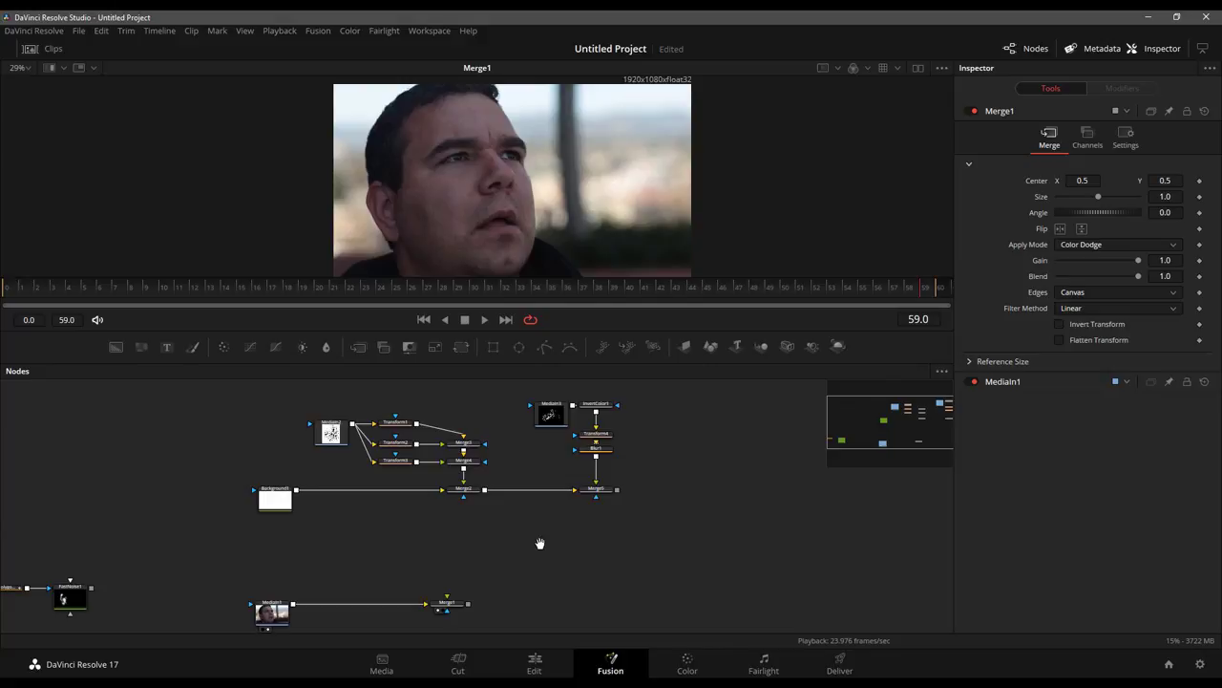
scroll(384, 546, "down", 2)
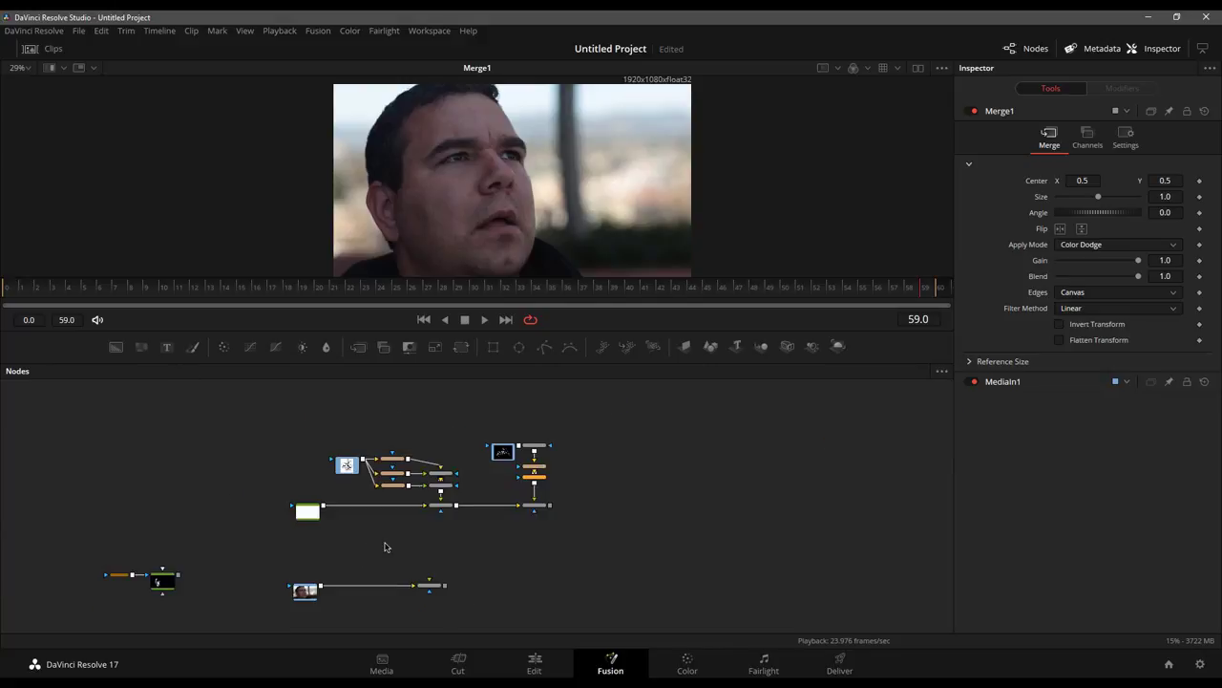
- Group all the vein nodes, from Background1 to Merge5, on an Underlay and color it Lime
left_click_drag(240, 407, 628, 569)
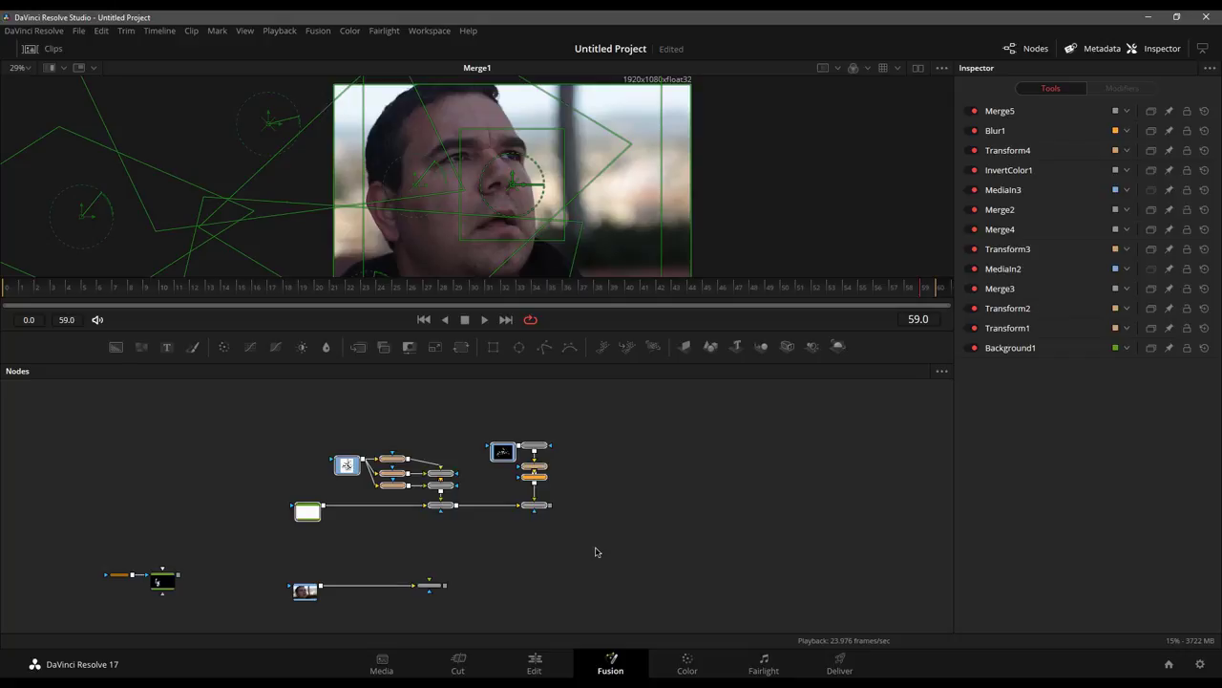
key("shift+space")
type("un")
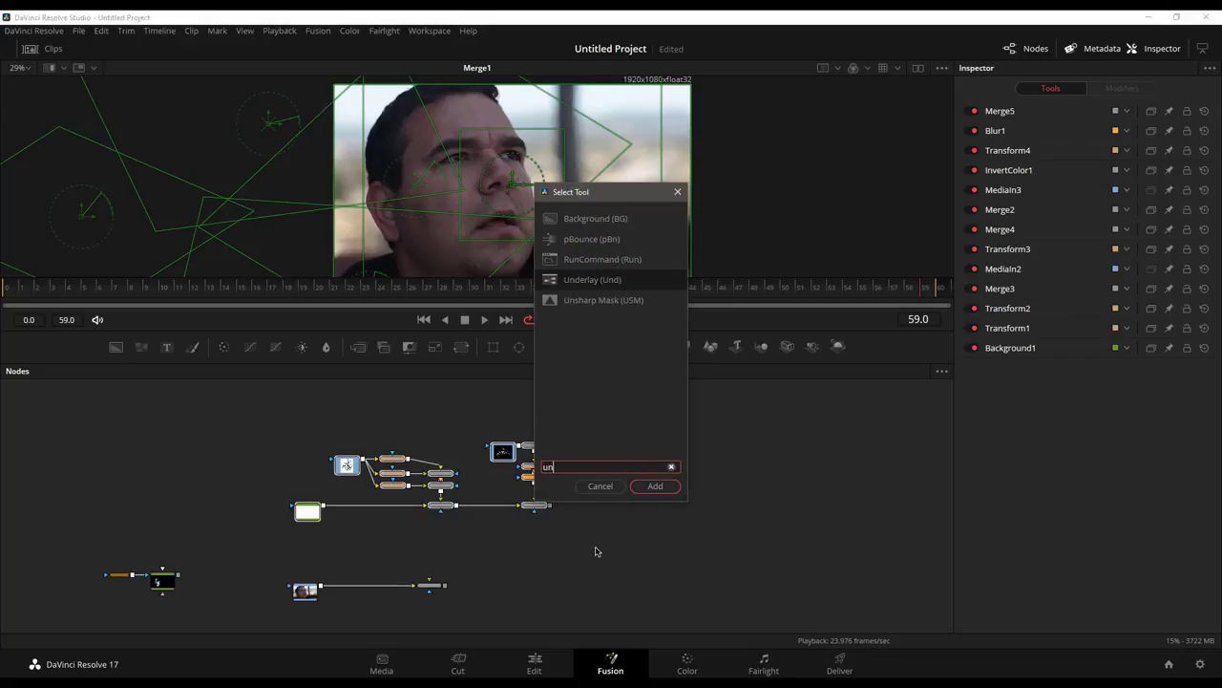
key("Return")
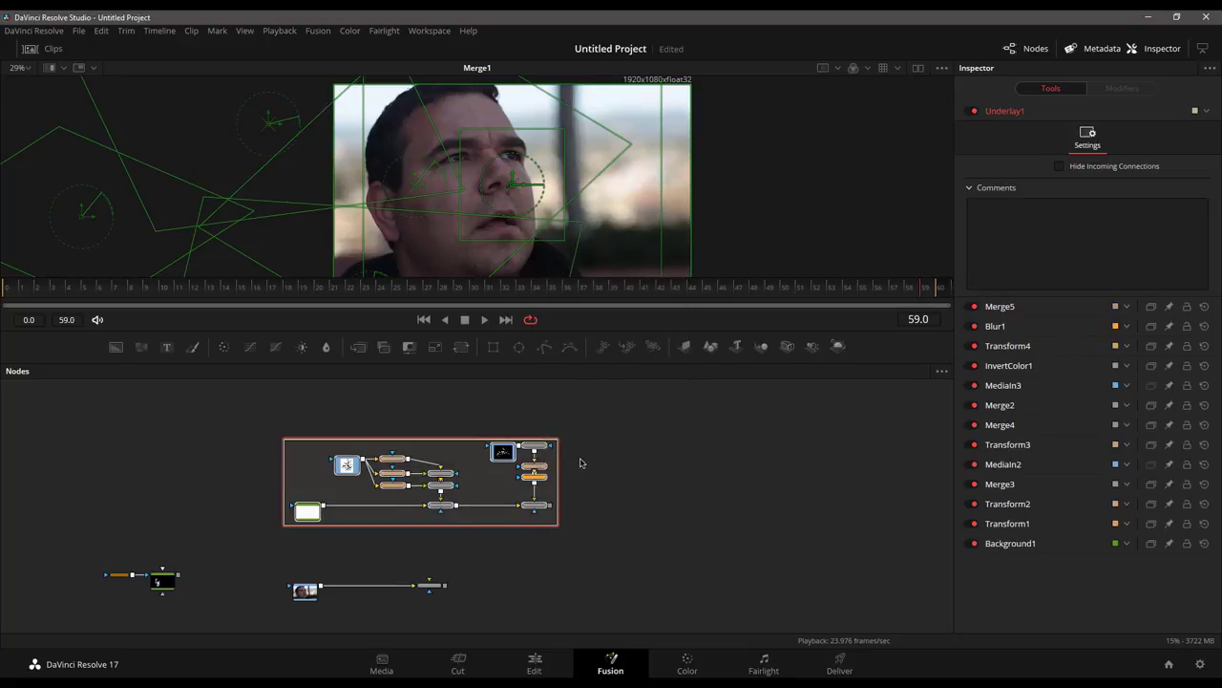
left_click(453, 445)
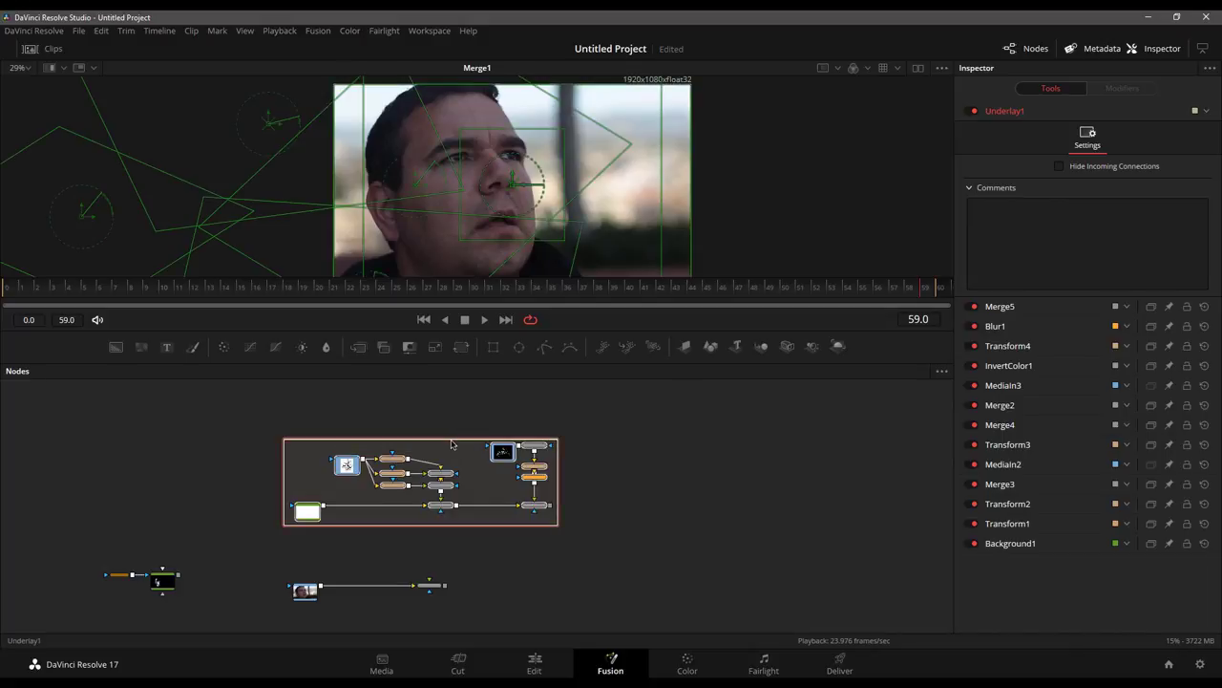
left_click(1206, 111)
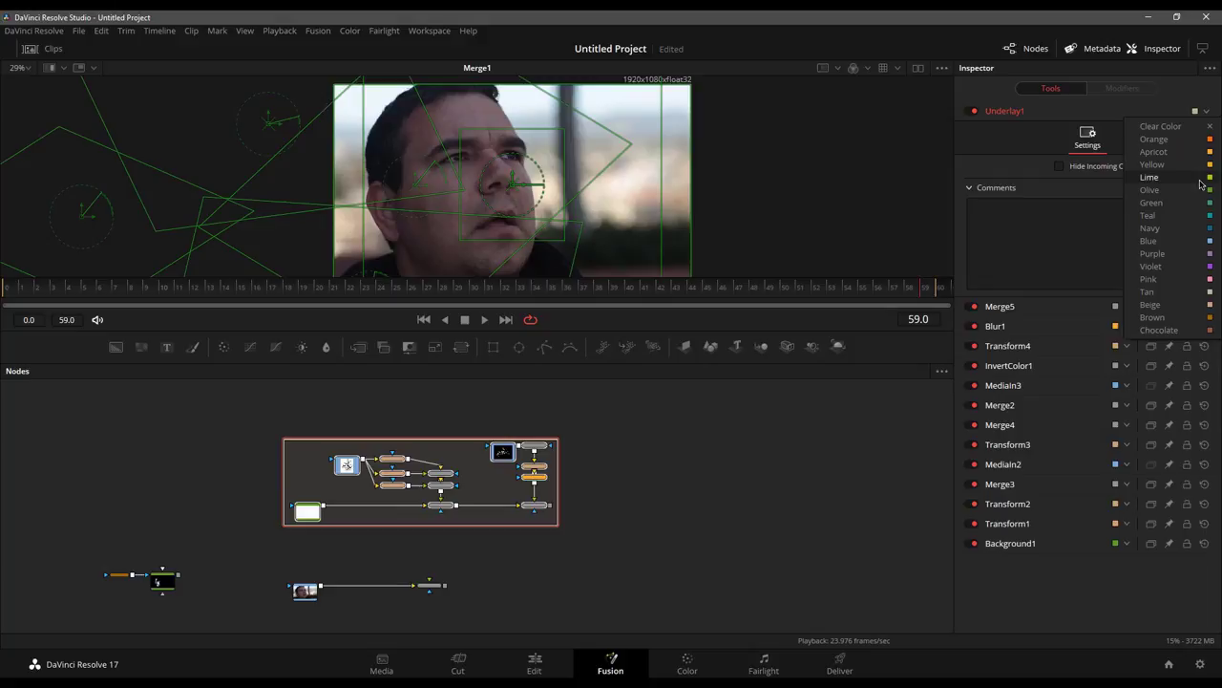
left_click(1150, 177)
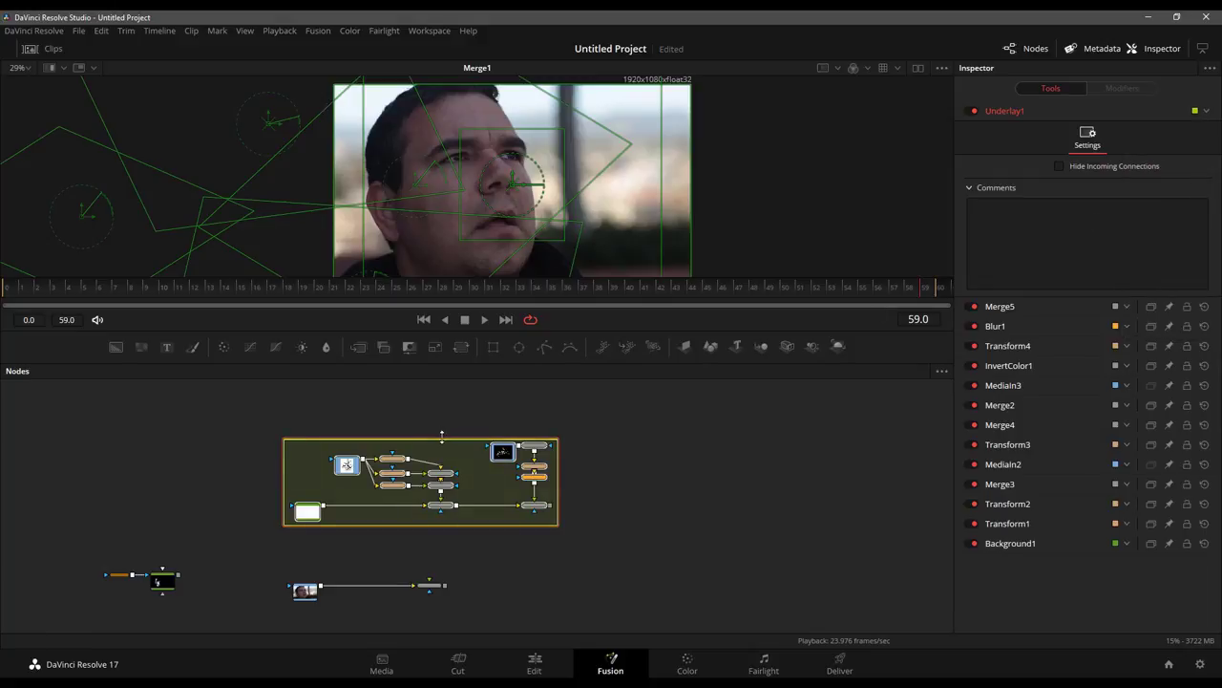
- Enlarge the lime underlay around the vein nodes and move the whole group up, away from the other nodes
left_click_drag(441, 436, 443, 424)
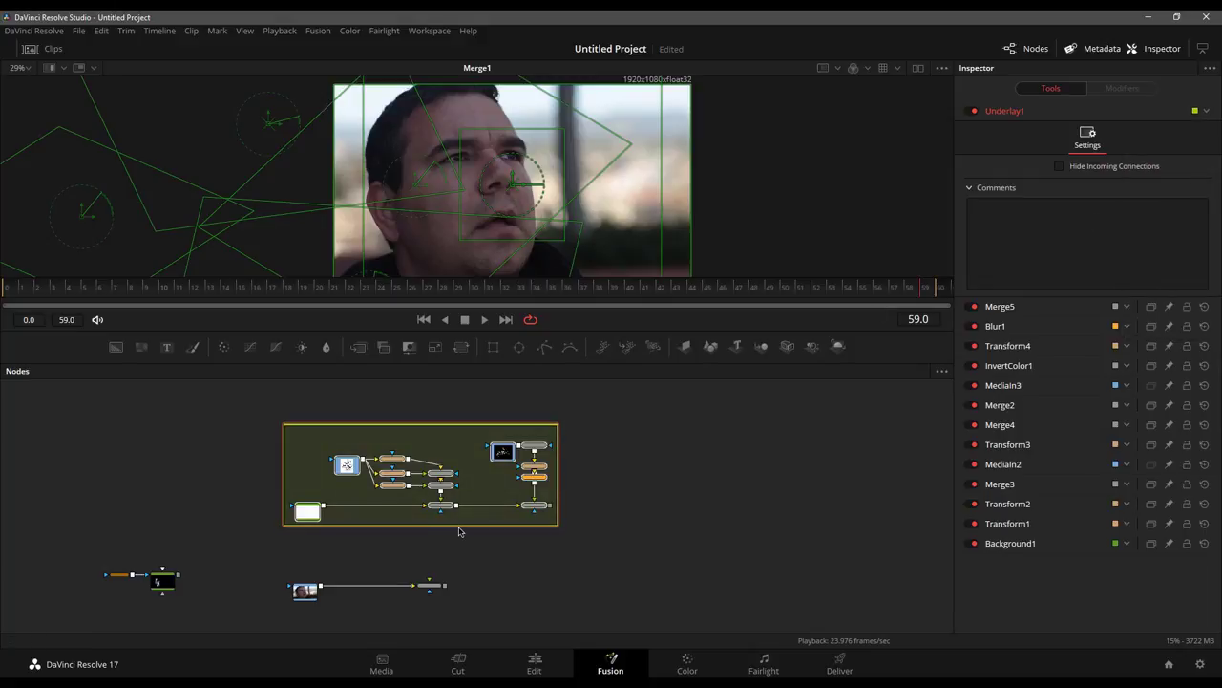
left_click_drag(459, 525, 457, 535)
left_click_drag(554, 530, 620, 539)
left_click(561, 545)
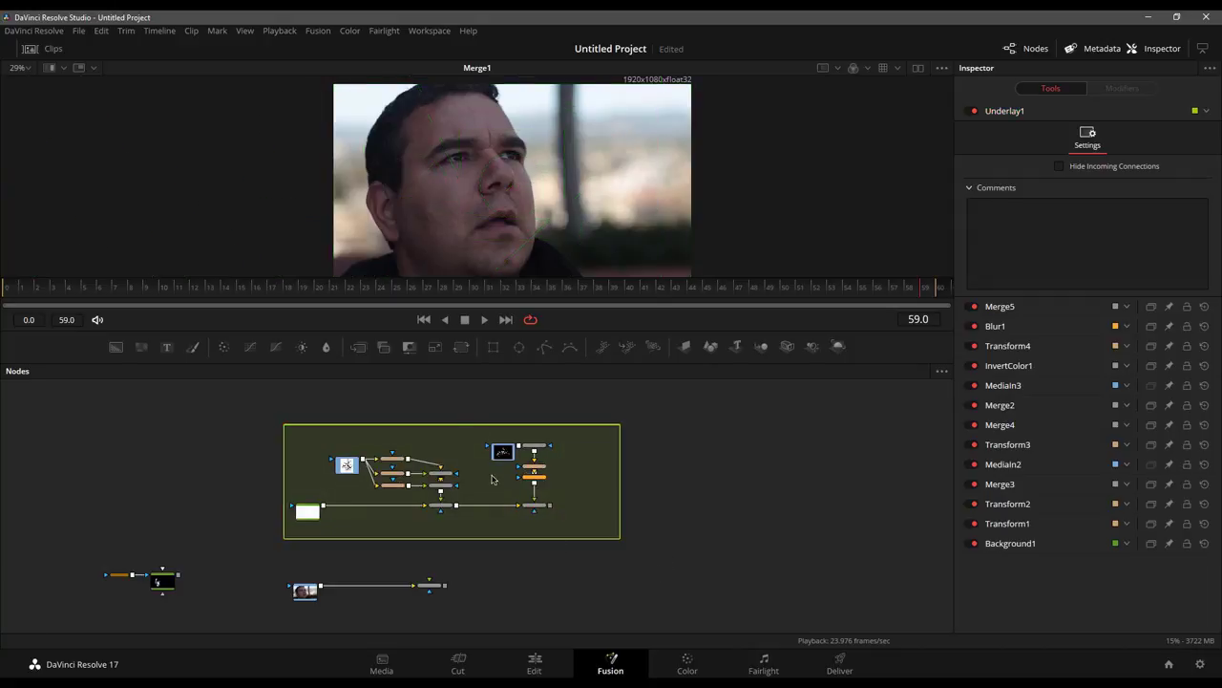
left_click_drag(460, 426, 442, 391)
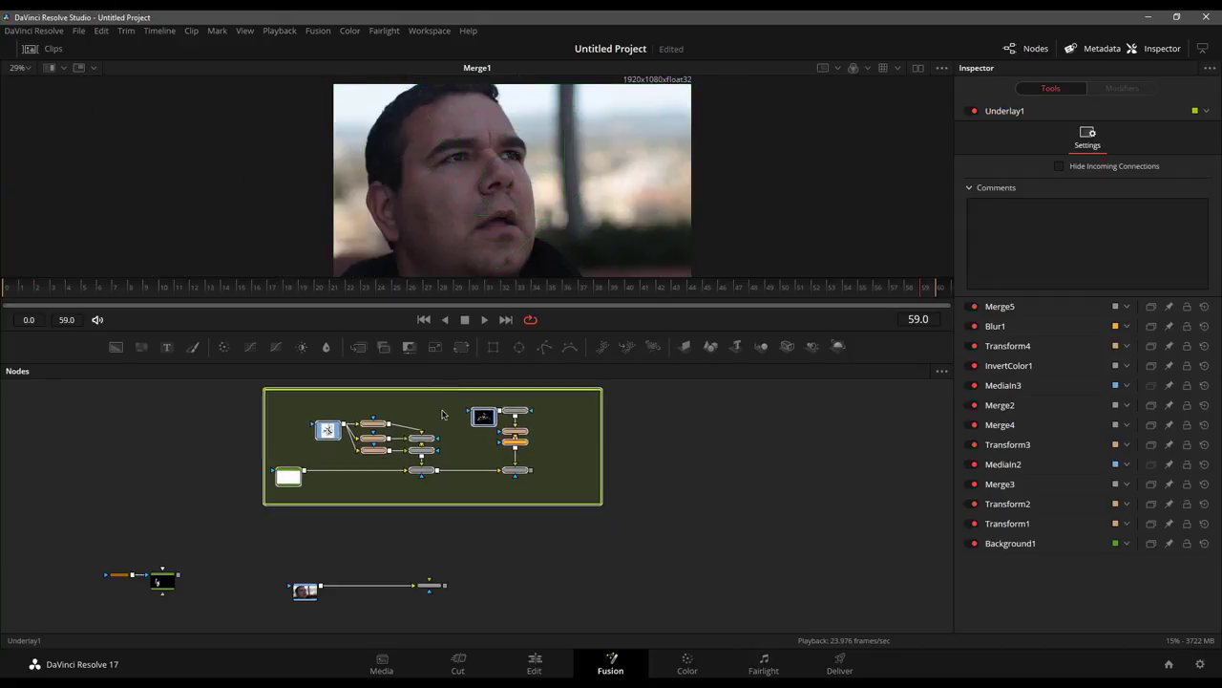
- Add an Underlay behind FastNoise1 and Polygon1, sized to enclose both nodes
left_click(246, 523)
left_click_drag(74, 544, 207, 610)
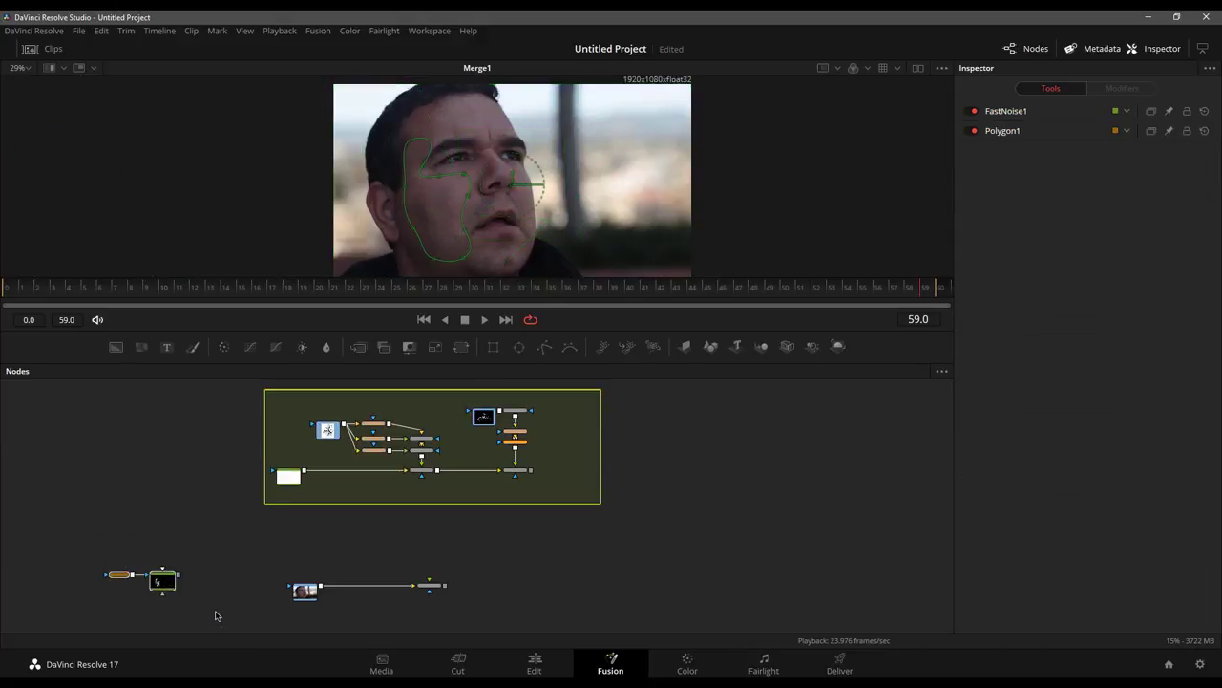
key("shift+space")
type("underlay")
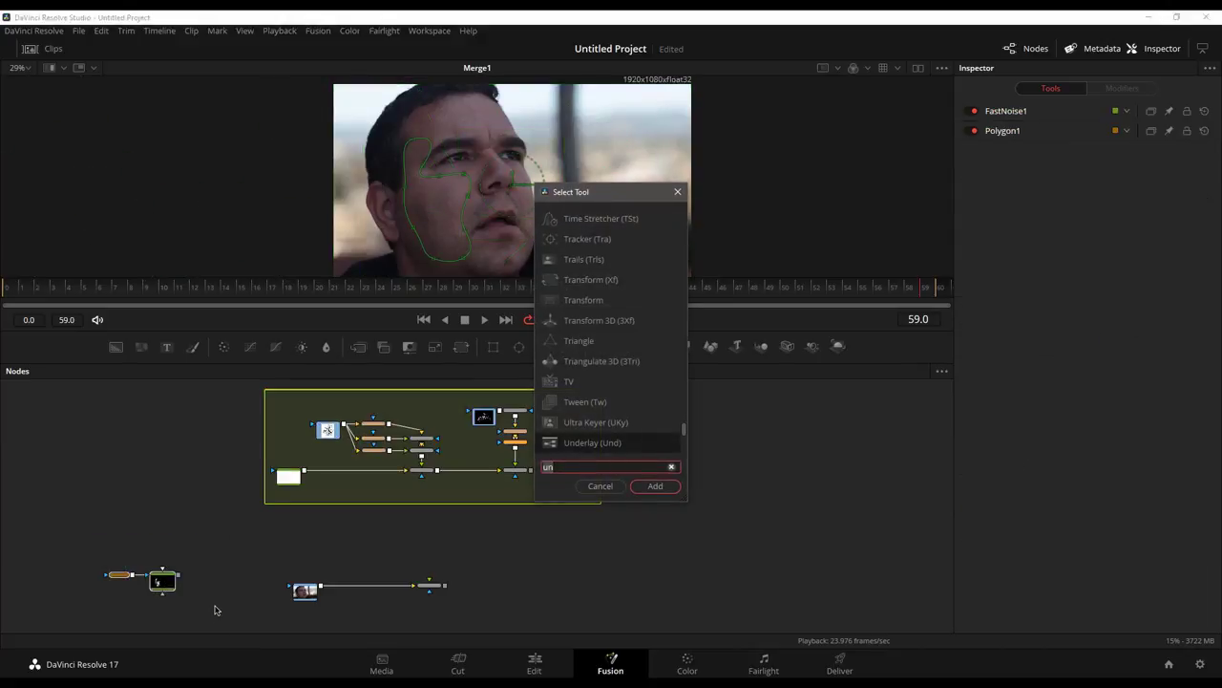
key("Return")
left_click_drag(186, 593, 218, 620)
left_click_drag(120, 601, 165, 598)
left_click(164, 597)
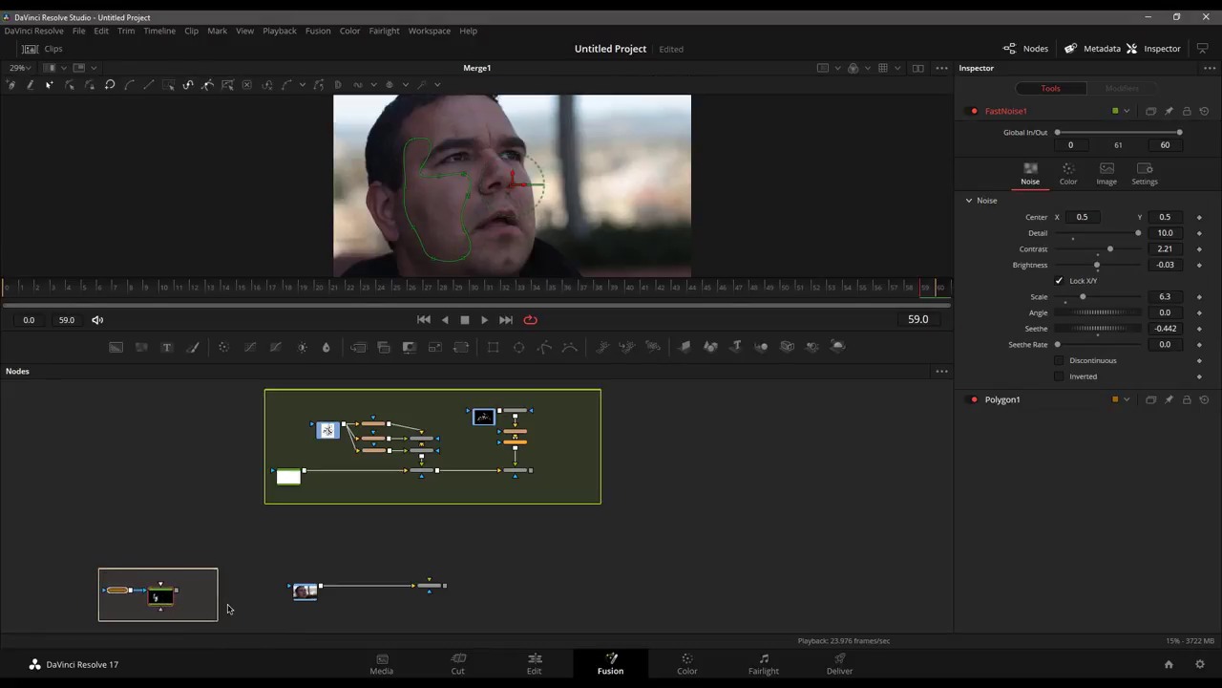
- Widen the noise underlay, place it directly below the vein group, and move MediaIn1 and Merge1 aside
left_click_drag(218, 600, 236, 600)
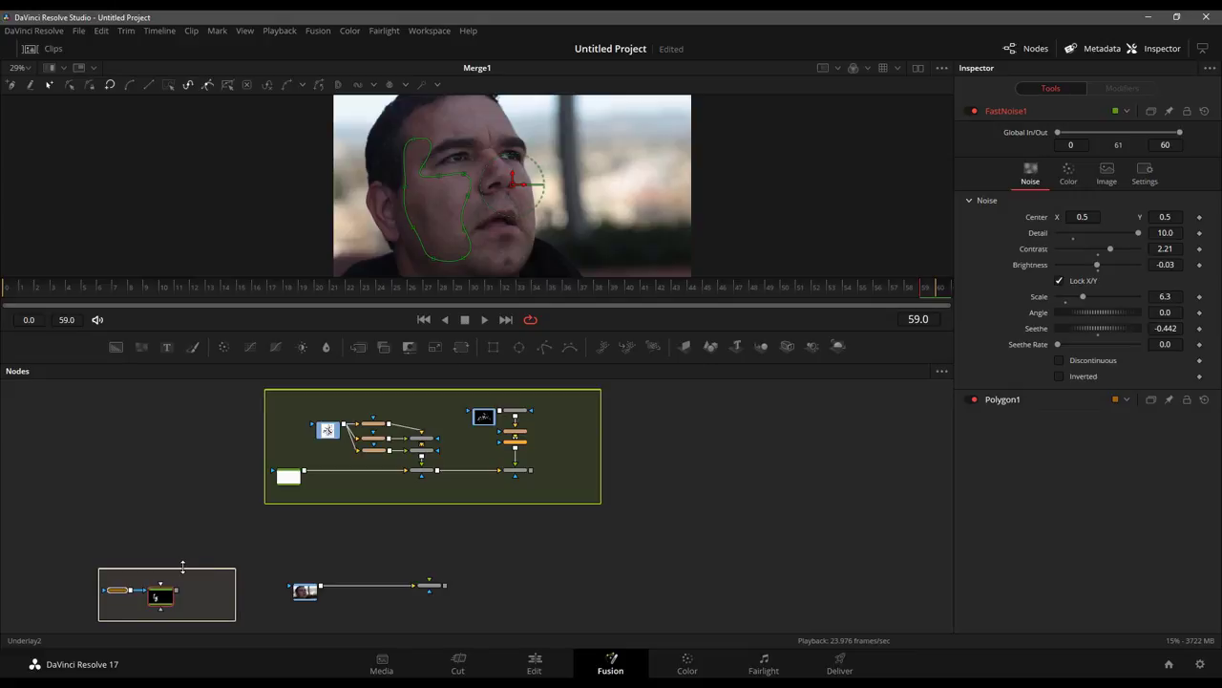
left_click(200, 574)
left_click_drag(200, 575, 407, 526)
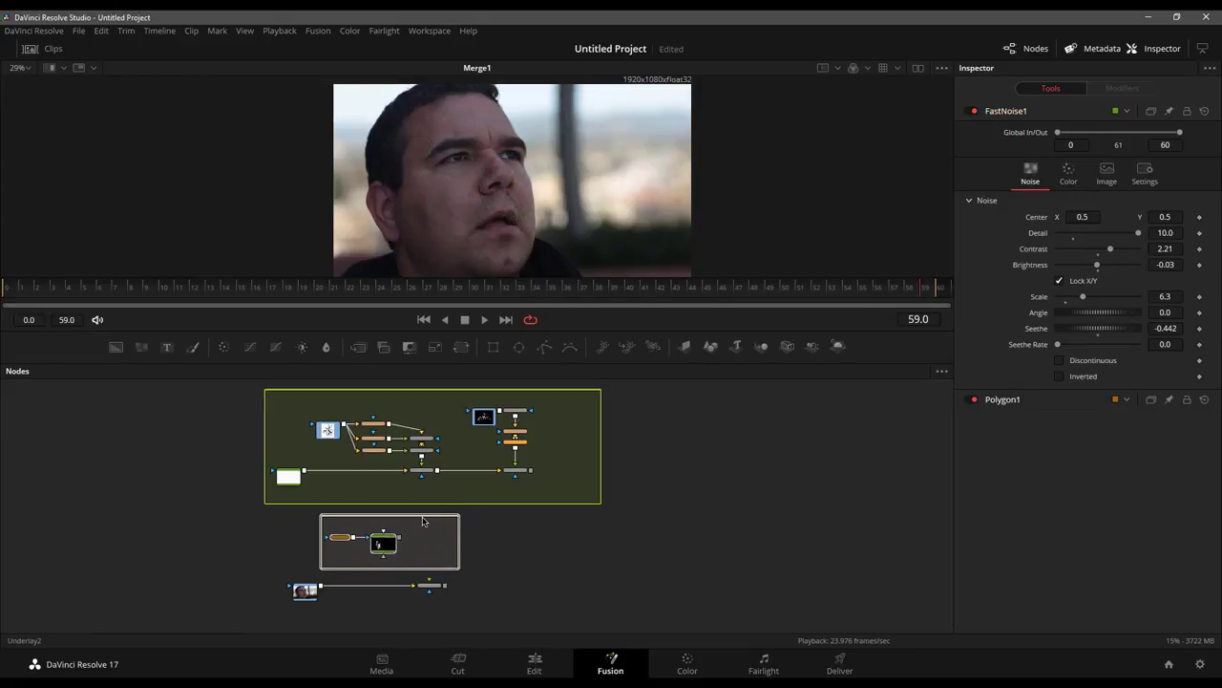
left_click_drag(255, 611, 200, 600)
left_click(319, 607)
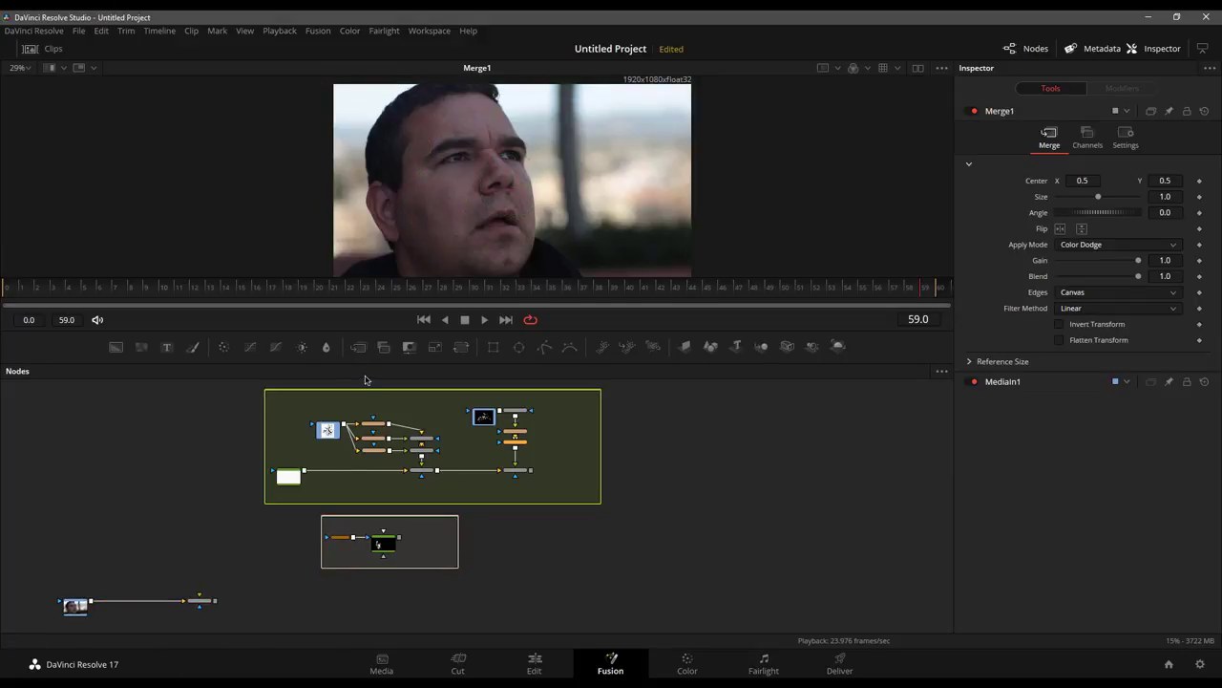
- Merge FastNoise1 over a new black Background inside the enlarged noise underlay and connect Merge5's output as that merge's effect mask
left_click(116, 347)
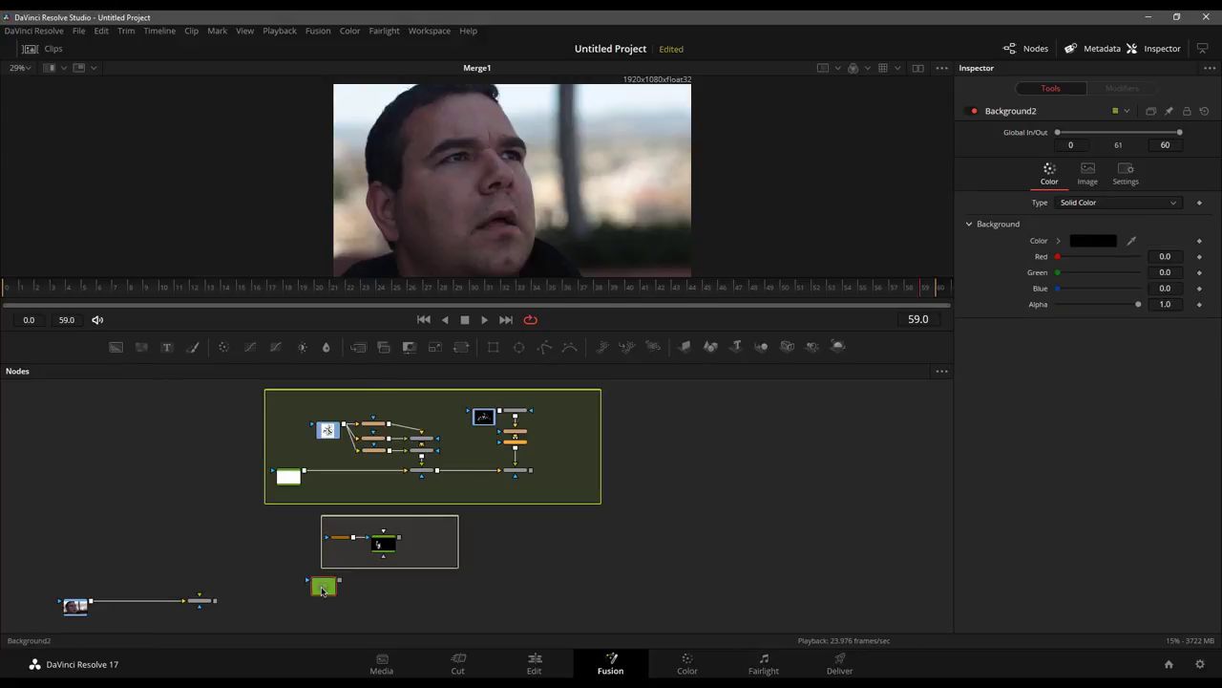
key("1")
left_click_drag(399, 537, 338, 585)
left_click_drag(438, 567, 437, 605)
mouse_move(321, 564)
left_mouse_down()
mouse_move(271, 563)
mouse_move(298, 564)
left_mouse_up()
left_click_drag(387, 583, 532, 475)
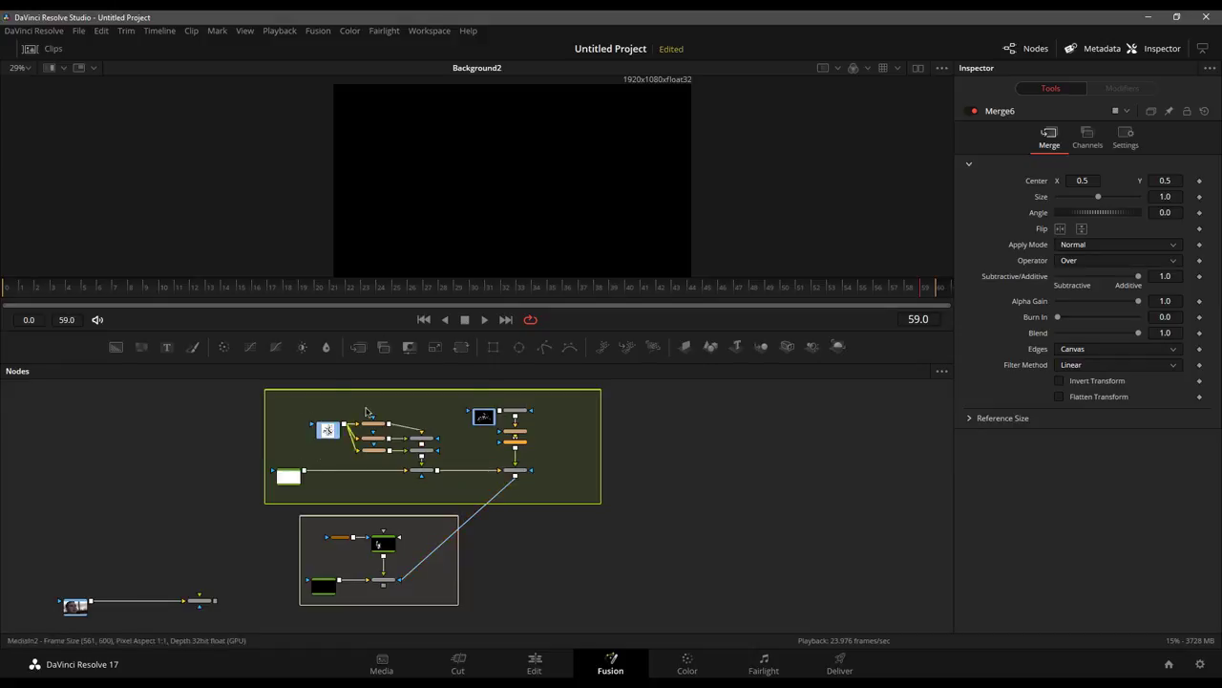
- Display Merge5, insert a Channel Booleans node after it and set To Alpha to Red FG
left_click(521, 471)
key("1")
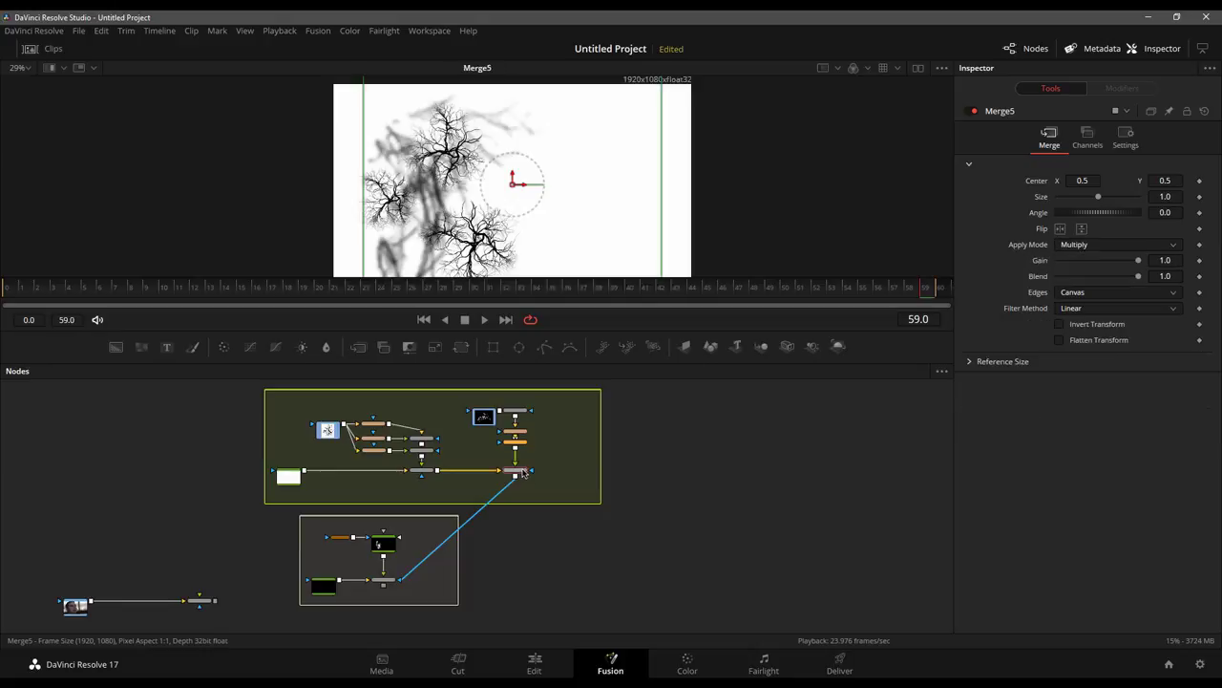
left_click(852, 69)
left_click(852, 69)
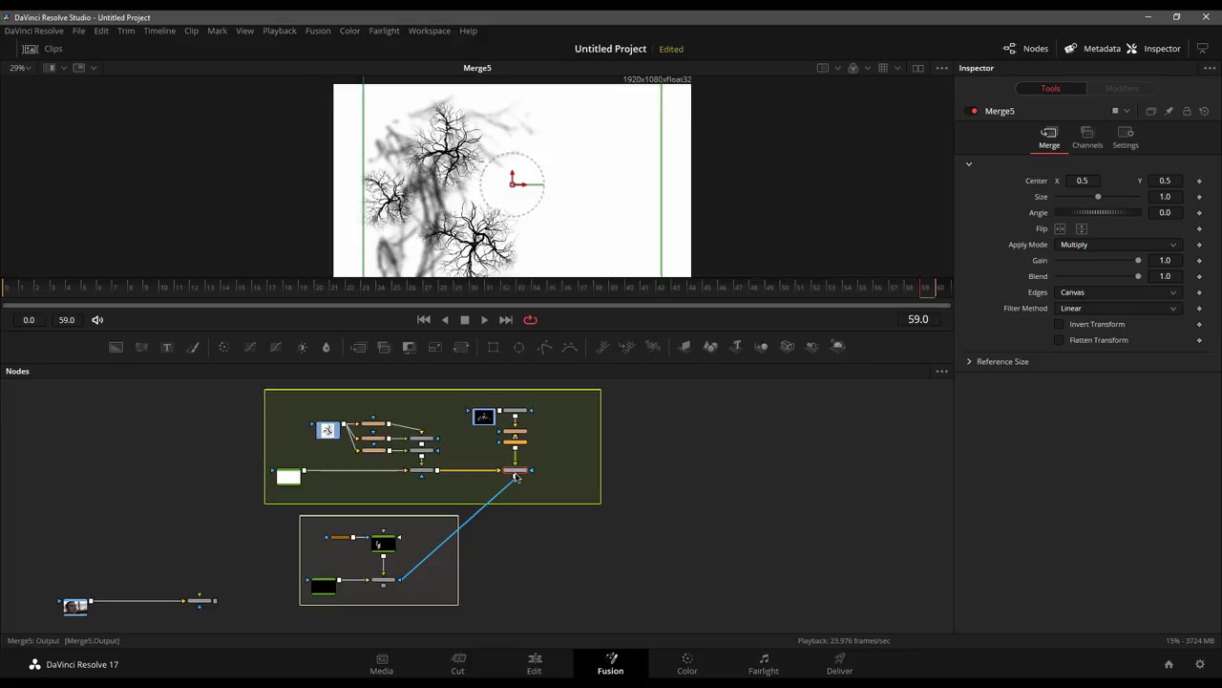
key("shift+space")
type("chan")
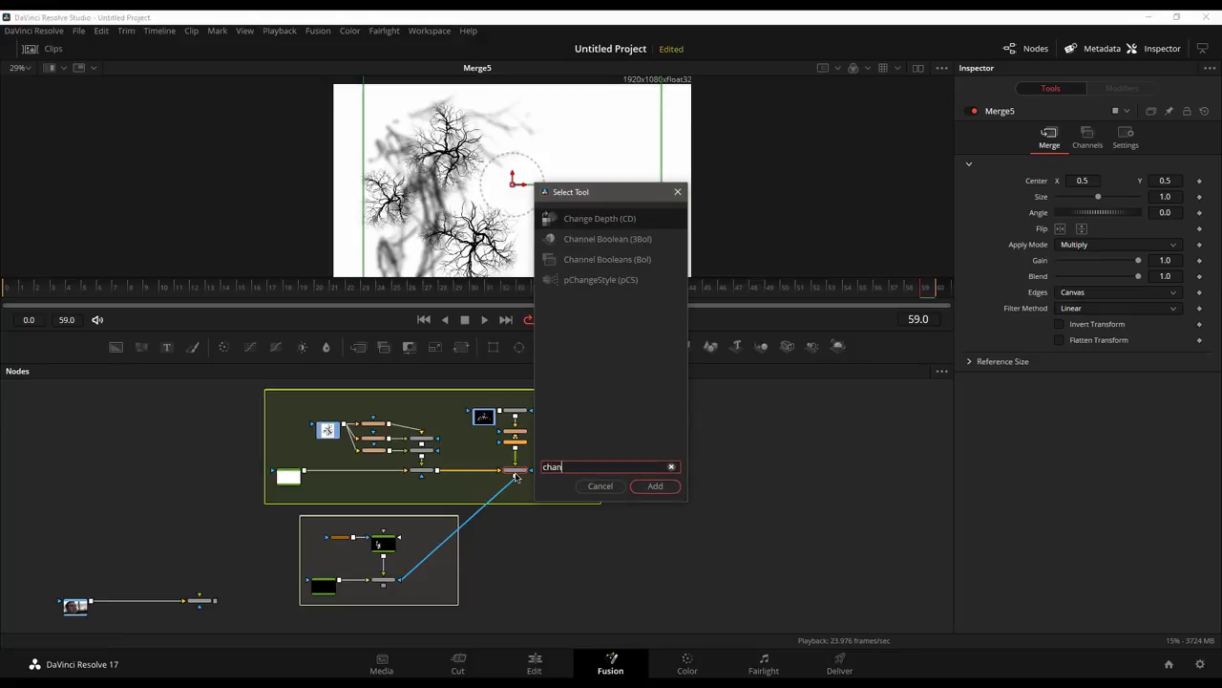
left_click(641, 259)
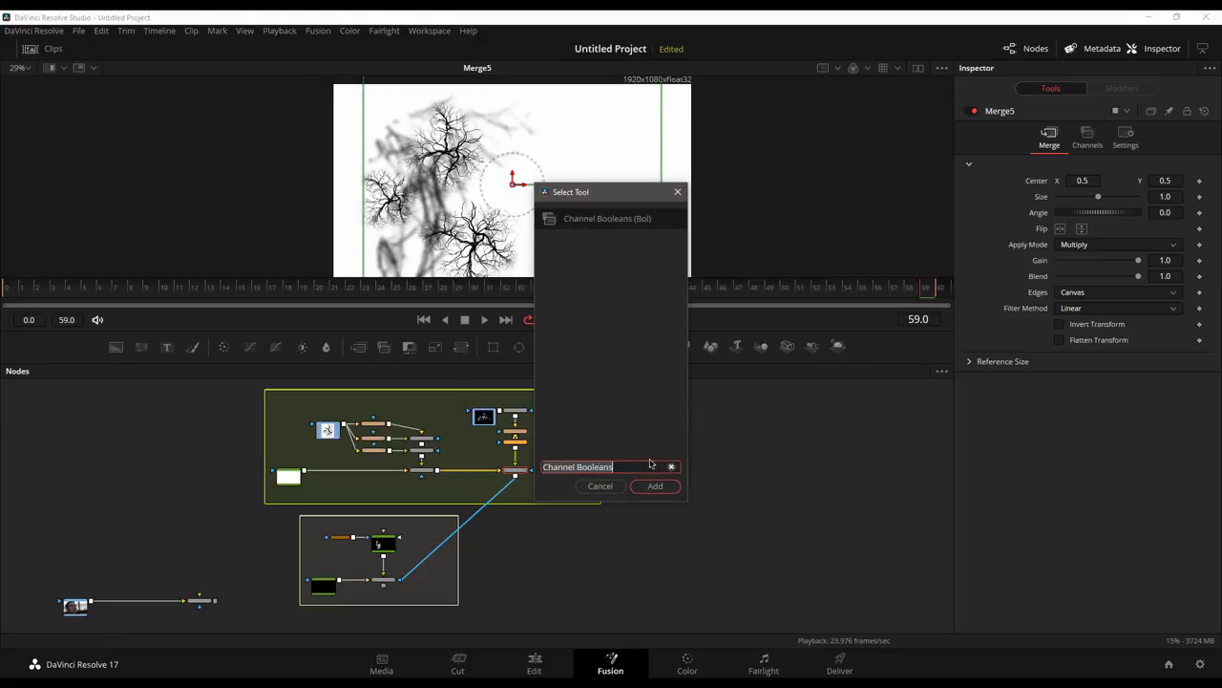
left_click(659, 486)
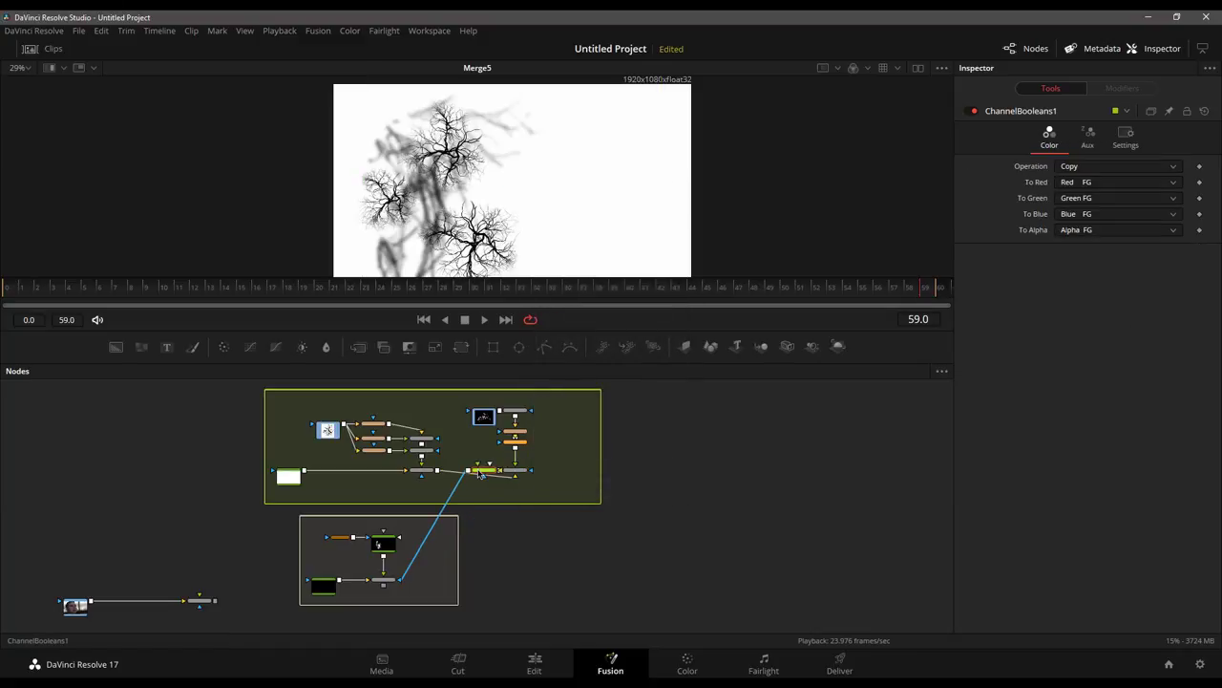
left_click_drag(590, 482, 570, 473)
left_click(1098, 229)
left_click(1083, 249)
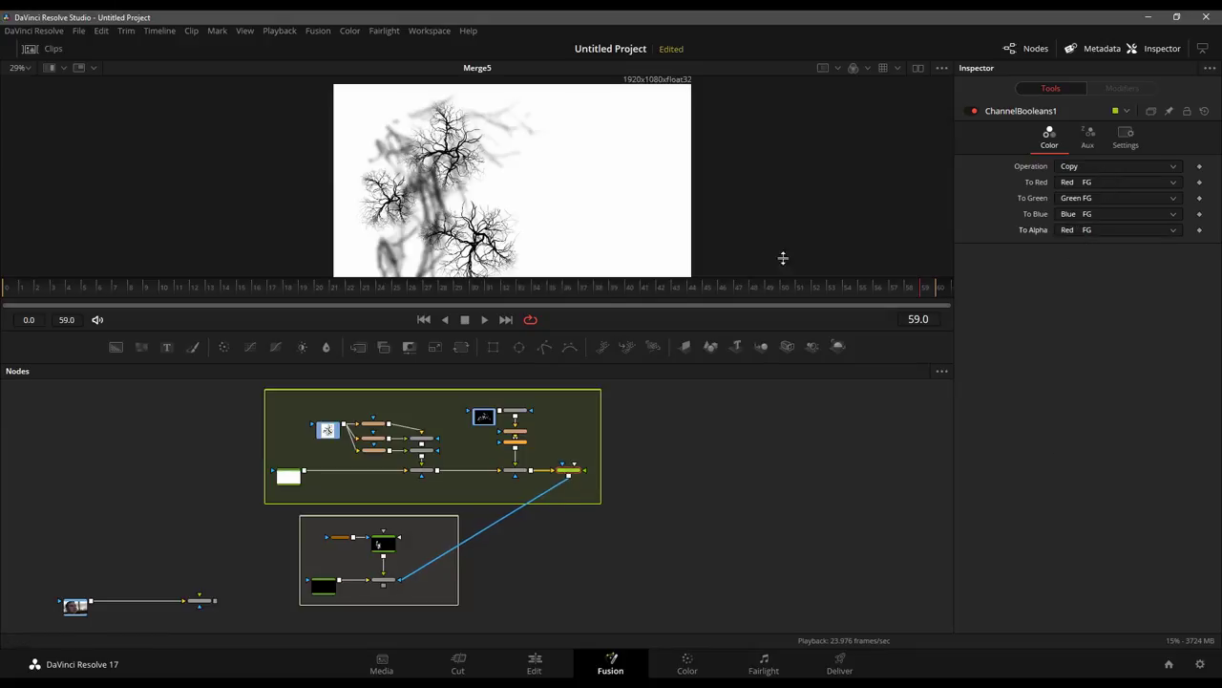
- View ChannelBooleans1 and Merge6 to check how the veins mask the noise
key("1")
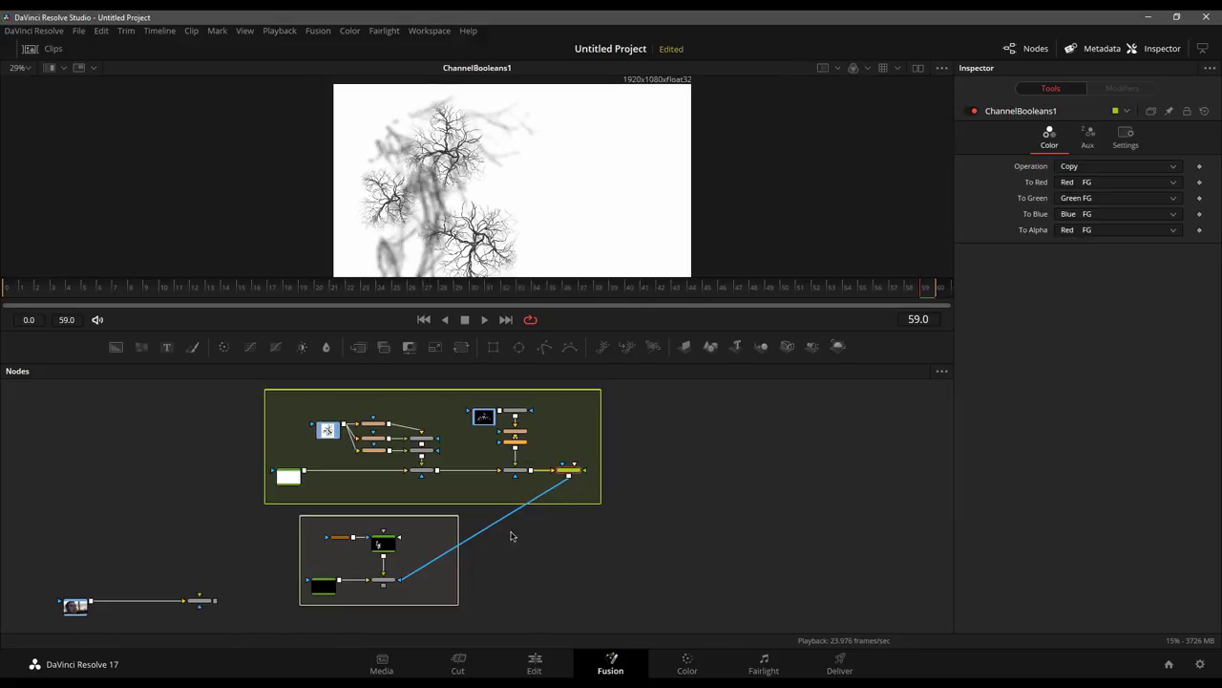
left_click(386, 584)
key("1")
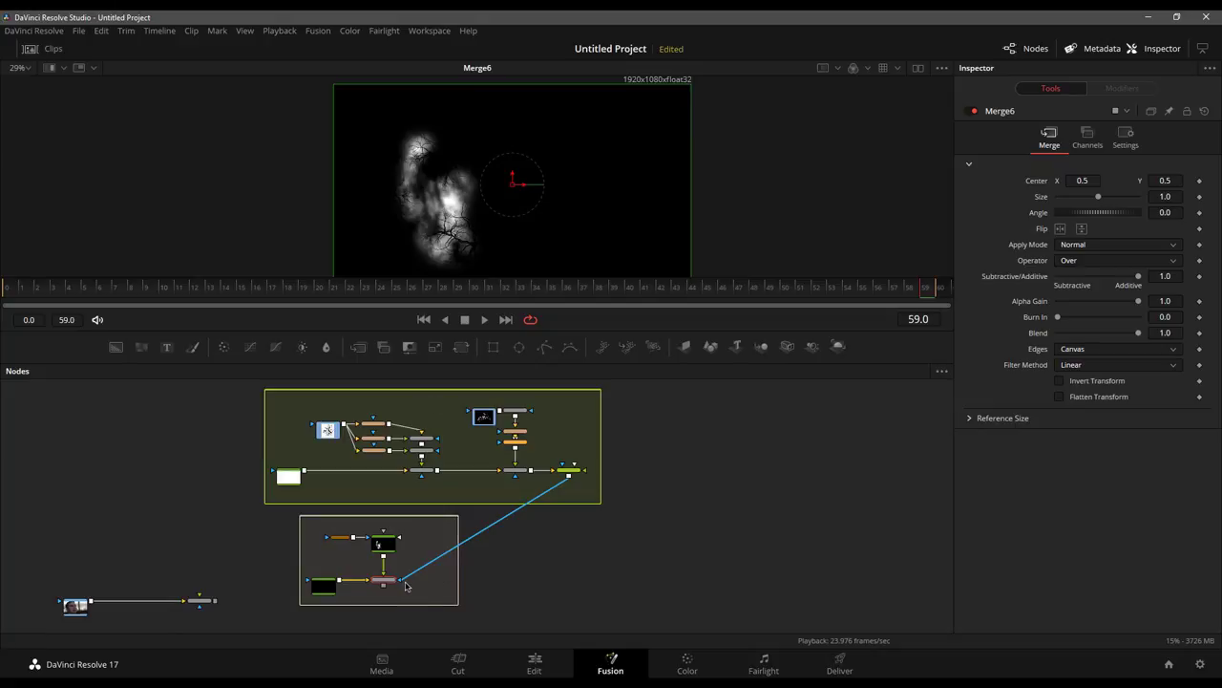
left_click_drag(405, 585, 585, 475)
left_click_drag(383, 586, 570, 473)
- Move MediaIn1 and Merge1 below the noise group and connect Merge6 as Merge1's foreground
left_click_drag(38, 590, 382, 617)
left_click_drag(383, 554, 384, 618)
left_click(384, 618)
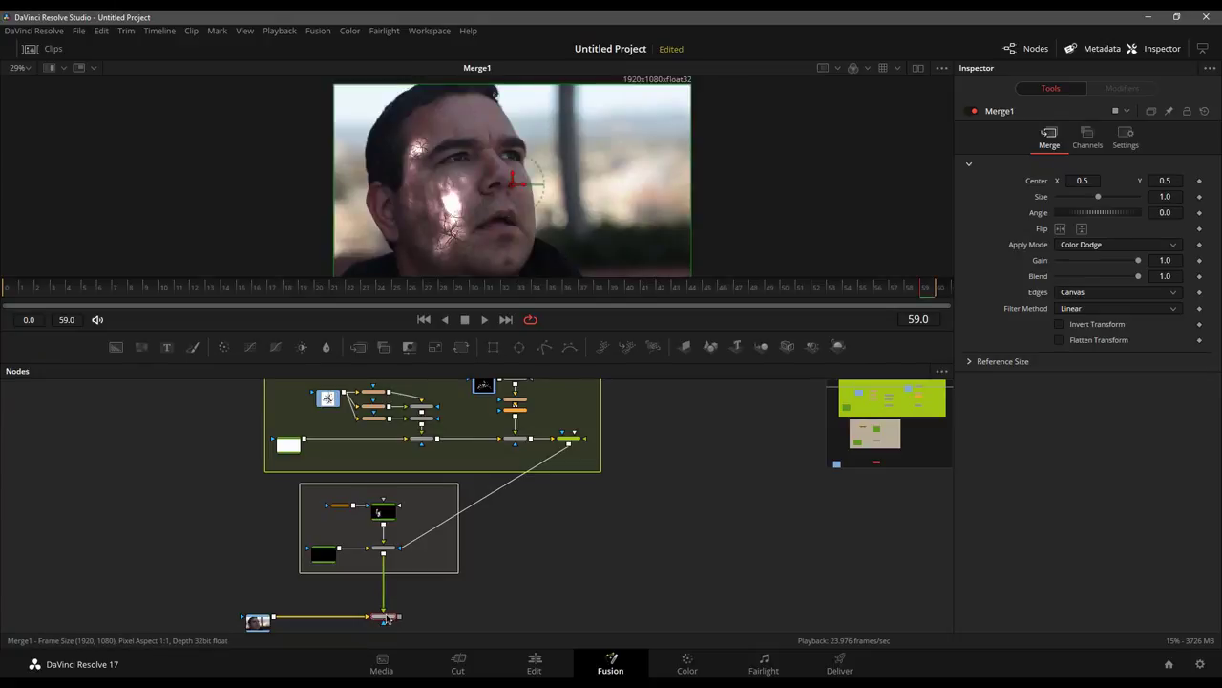
- Try Multiply as Merge1's apply mode and return it to Color Dodge
left_click(1073, 246)
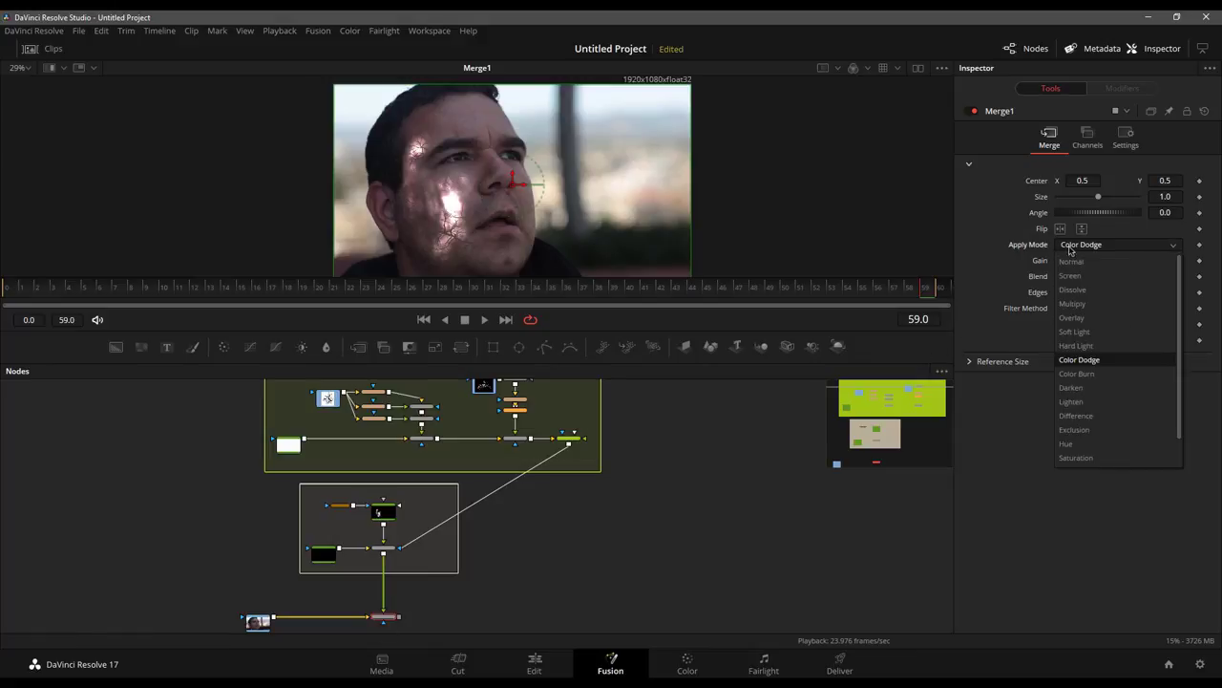
left_click(1072, 303)
left_click(1086, 247)
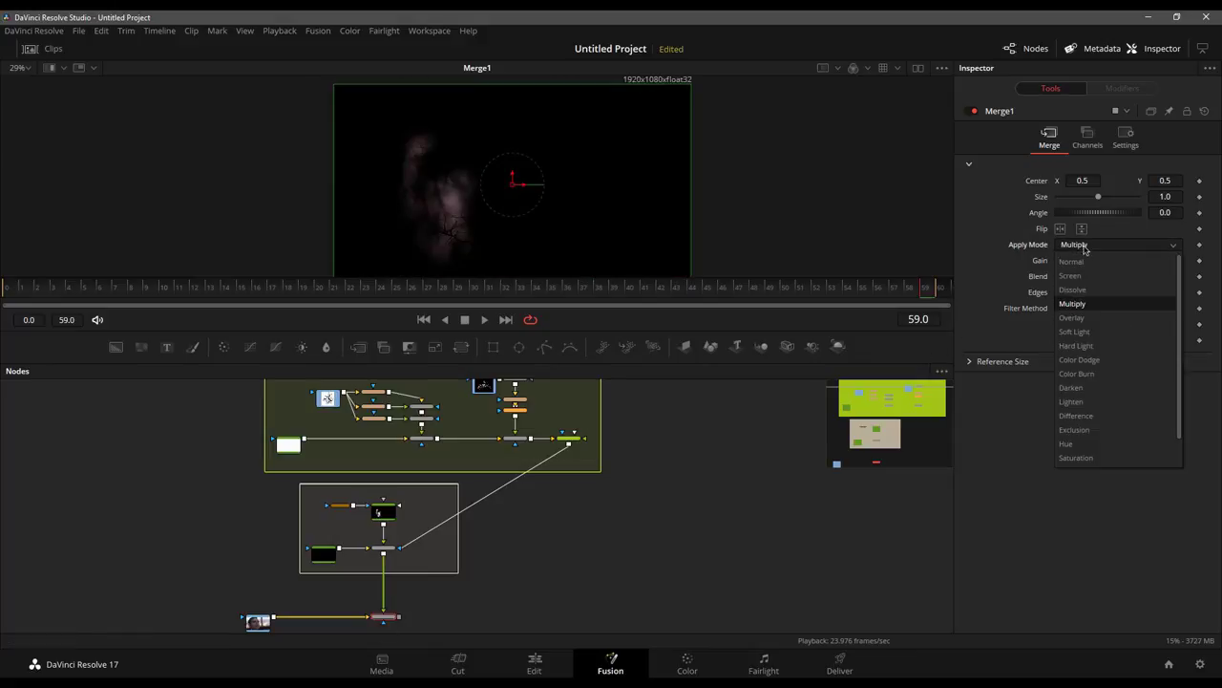
left_click(1088, 360)
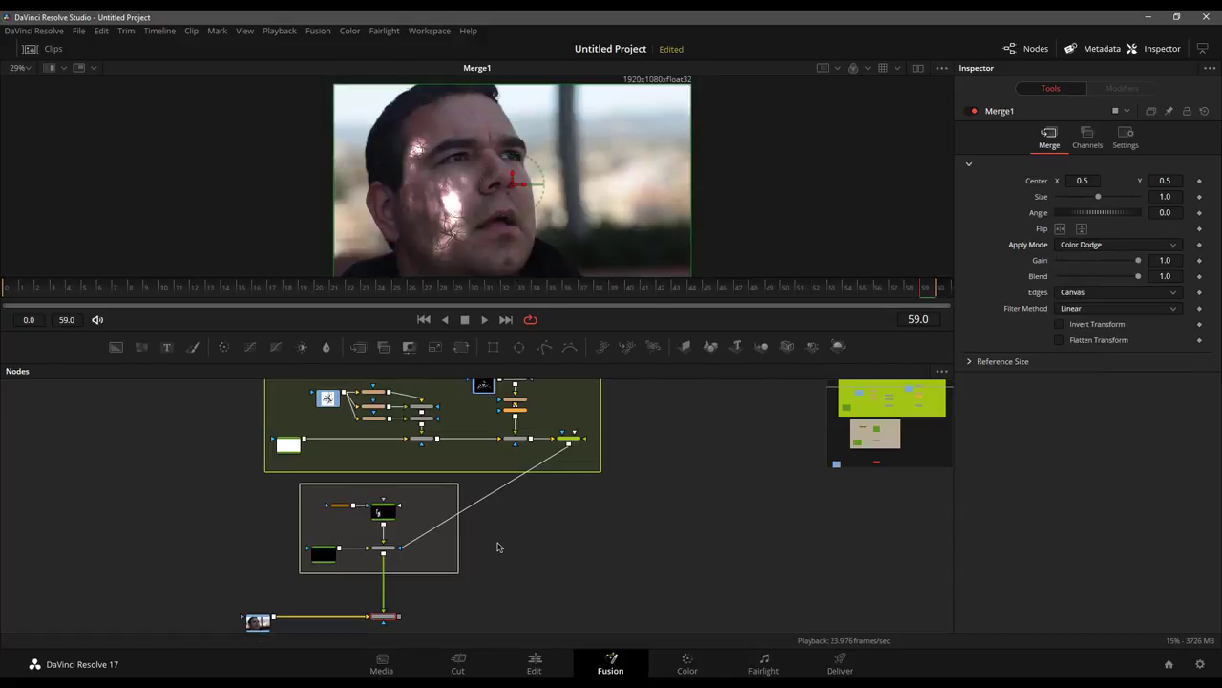
- Set FastNoise1's Seethe to -0.594 and its Scale to 6.93
left_click(383, 512)
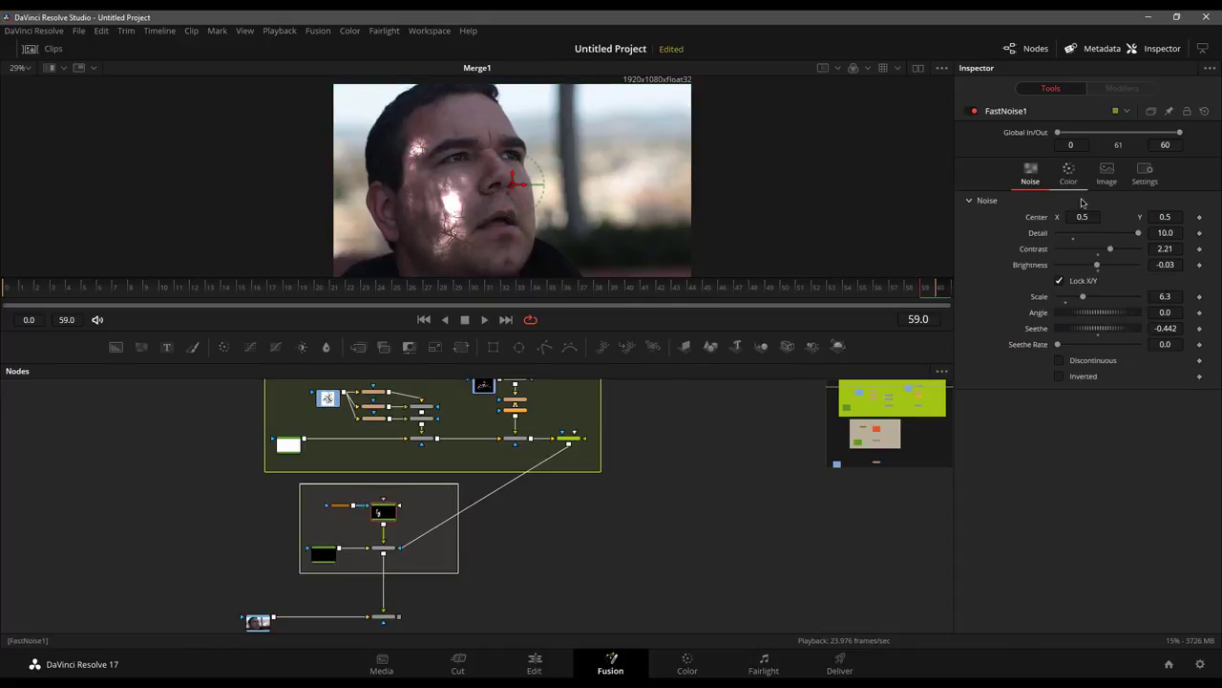
left_click_drag(1095, 332, 1085, 299)
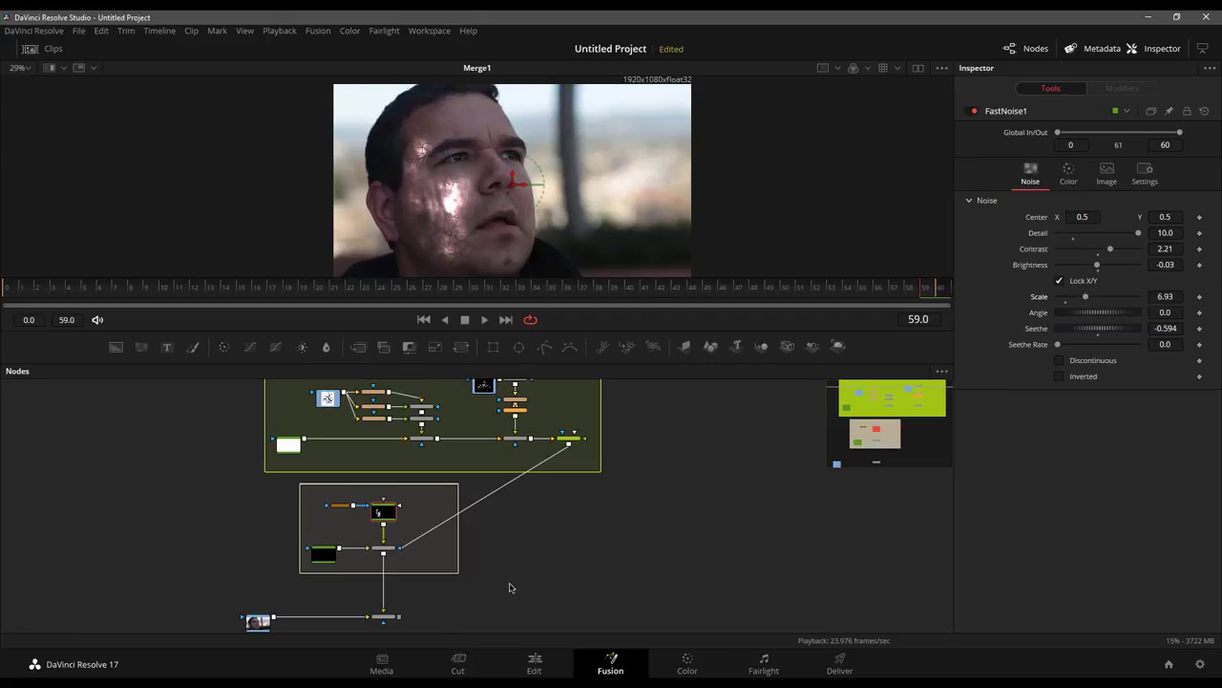
- Insert a Color Curves node between Merge6 and Merge1 and shift the noise underlay and Merge1 so the nodes line up beneath ChannelBooleans1
left_click(383, 549)
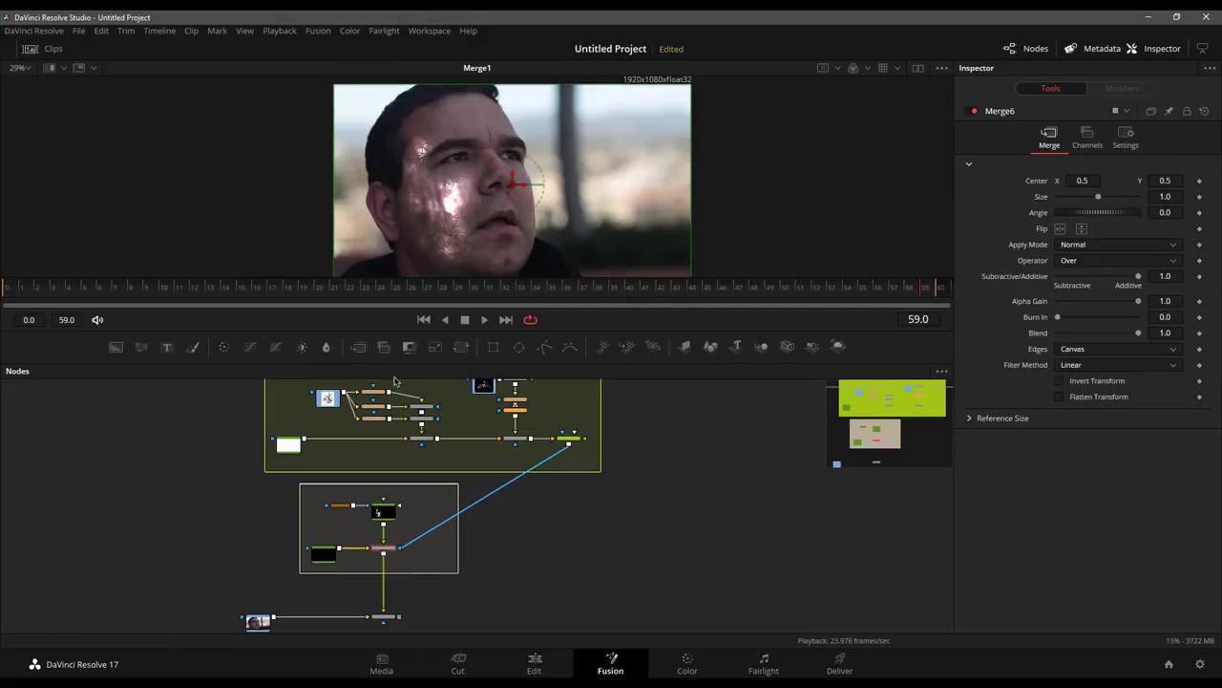
left_click(252, 352)
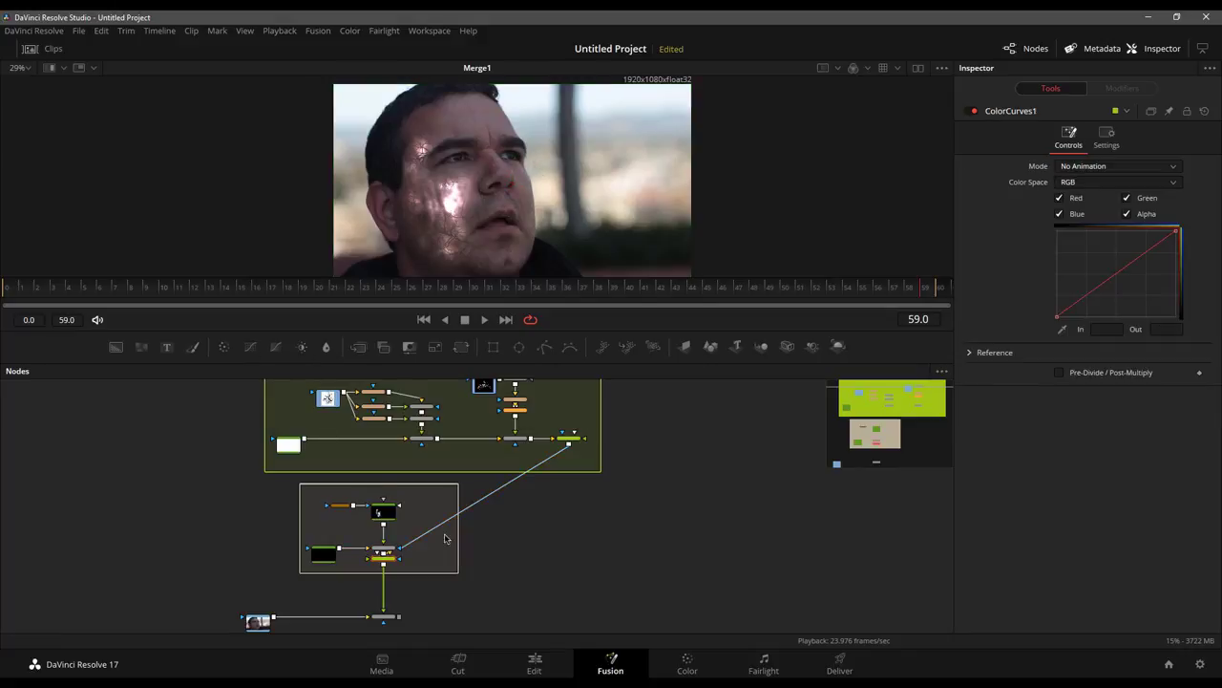
left_click_drag(385, 565, 539, 551)
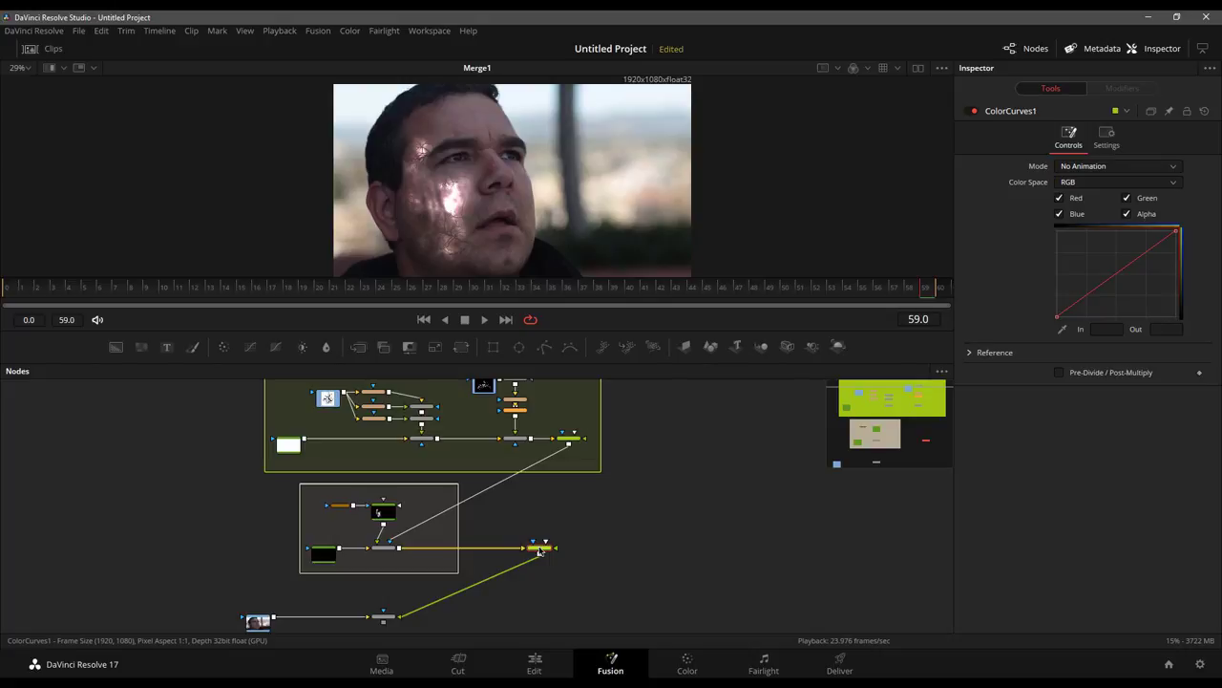
left_click_drag(348, 489, 538, 489)
left_click_drag(540, 552, 626, 552)
left_click_drag(197, 594, 626, 611)
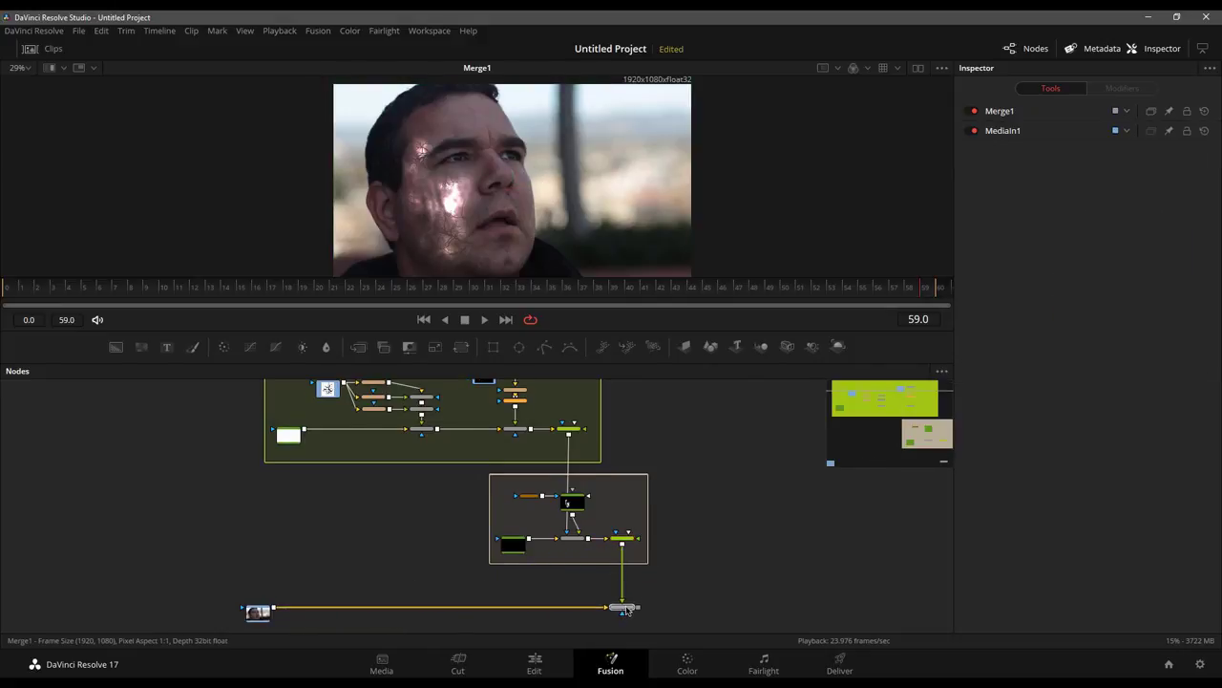
left_click(626, 611)
- Leave only Red enabled in ColorCurves1 and raise the red curve, with a point at about 0.67 in and 0.91 out
left_click(622, 538)
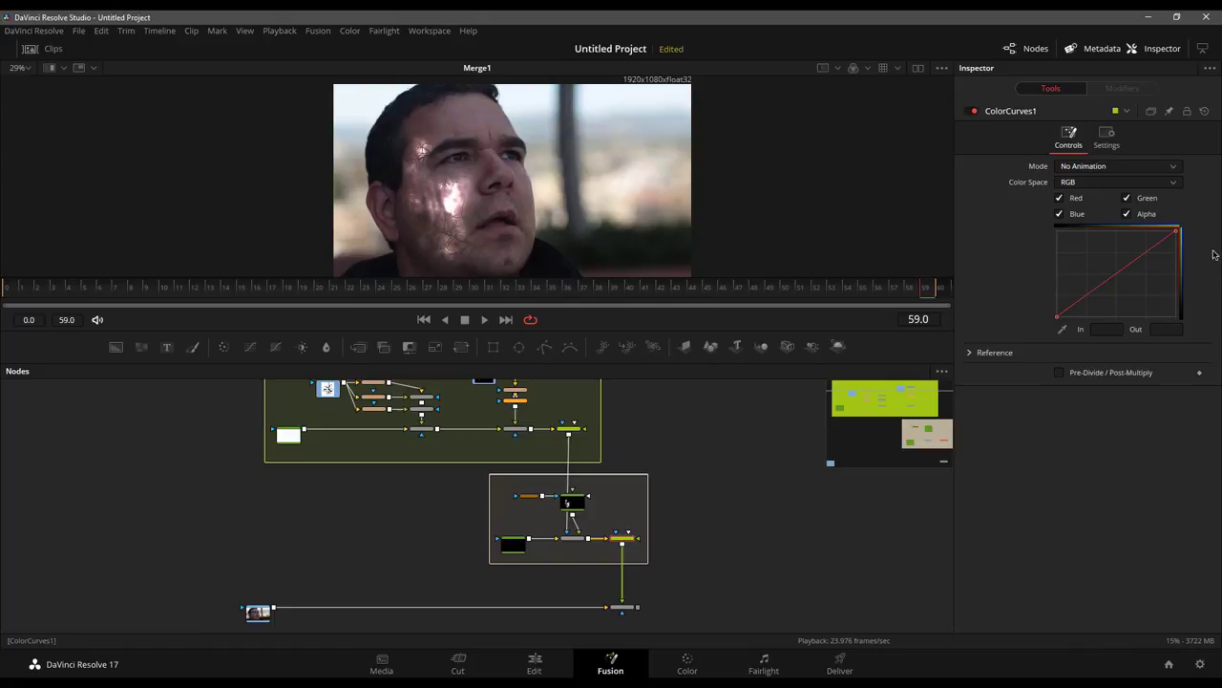
left_click(1076, 214)
left_click(1127, 198)
left_click(1128, 214)
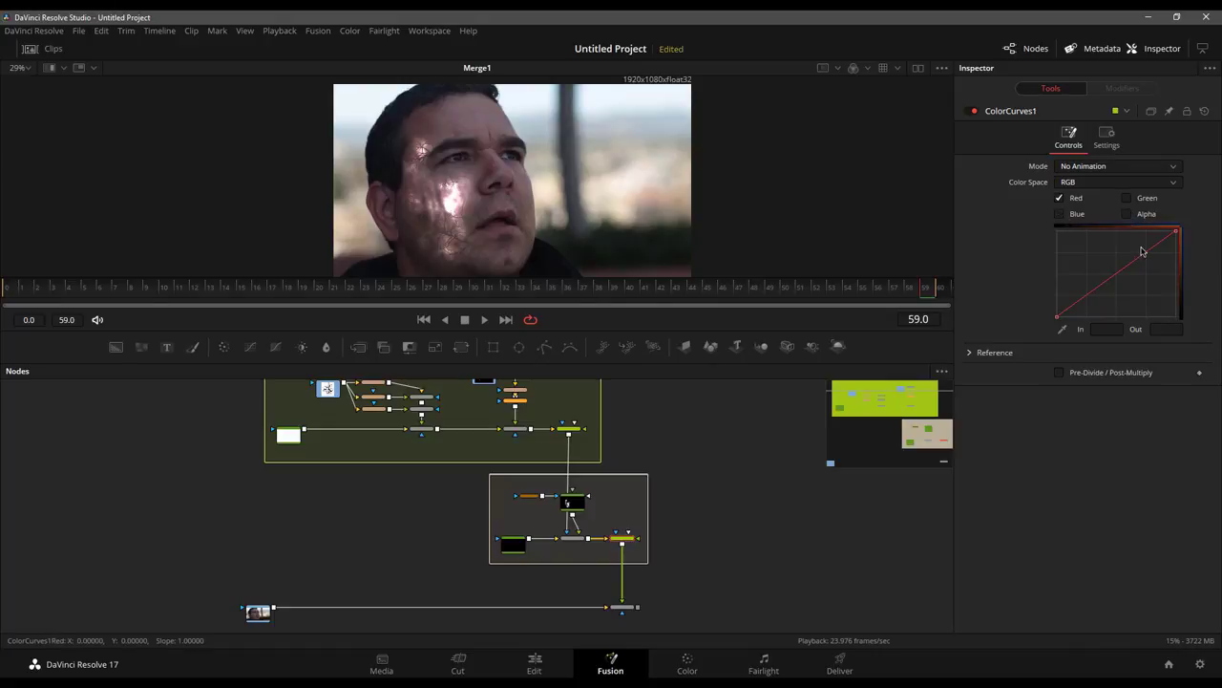
left_click_drag(1146, 256, 1148, 235)
left_click_drag(1109, 277, 1137, 237)
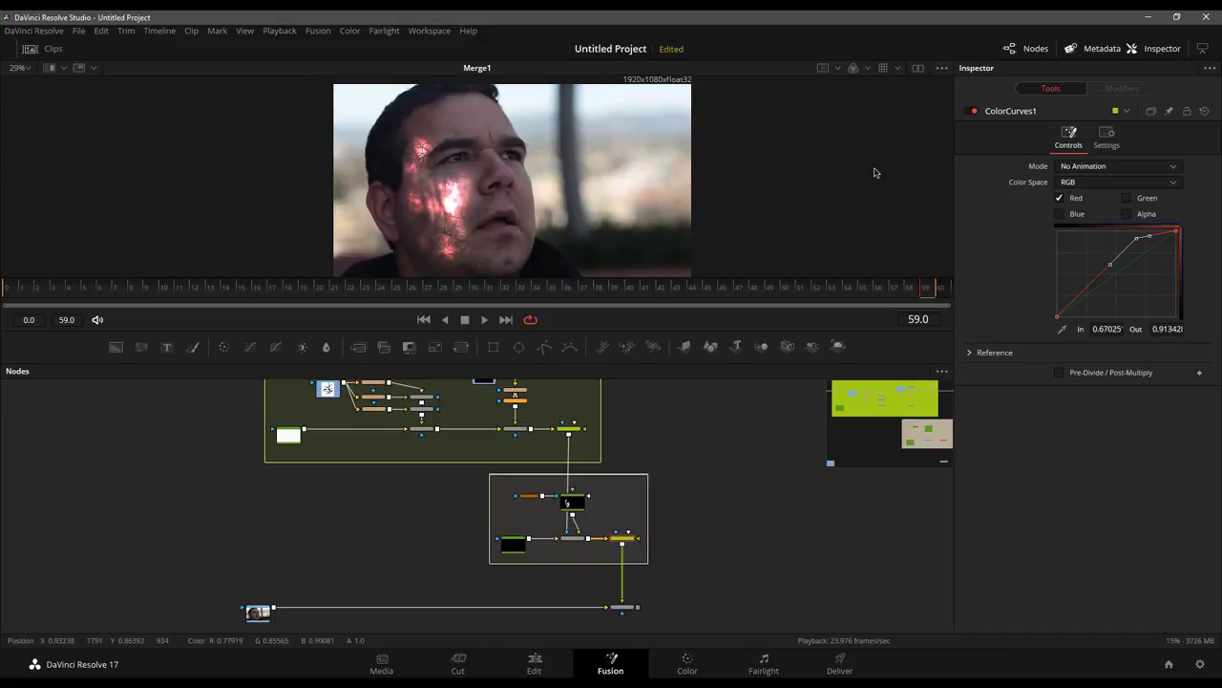
- Lower the blue curve, raise the green curve's highlights to about 0.78 at 0.74 in, and pull its shadows to about 0.25 at 0.28 in
left_click(1065, 214)
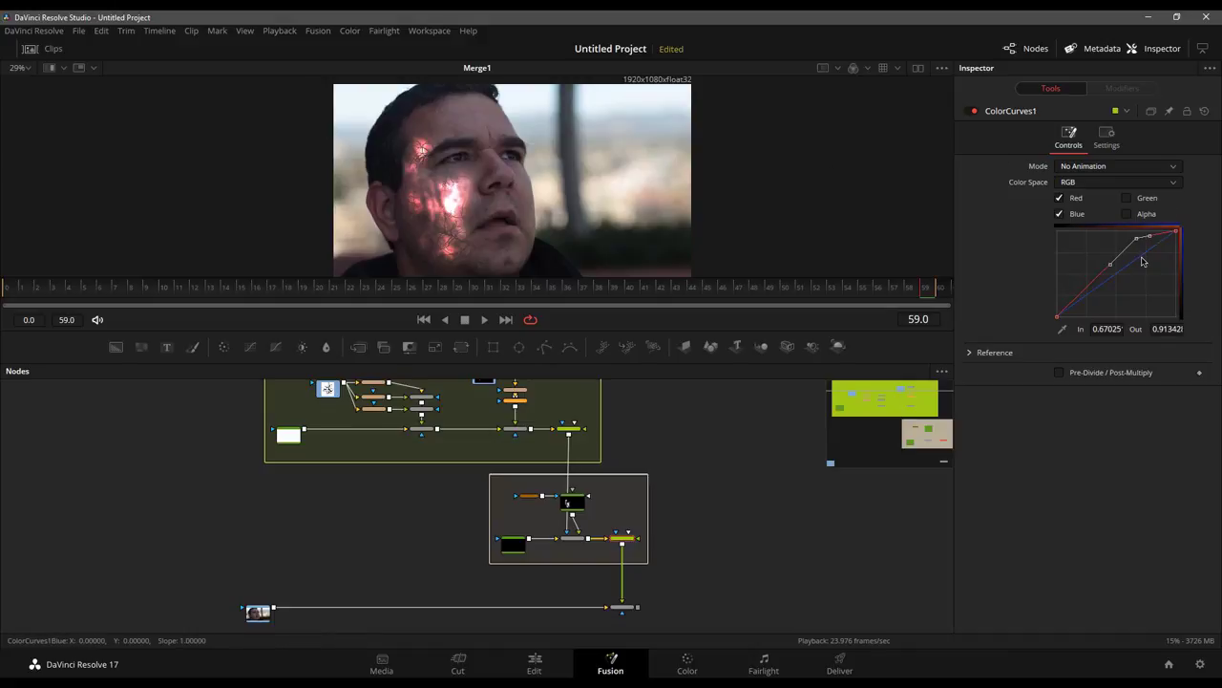
left_click_drag(1095, 296, 1107, 308)
left_click(1127, 197)
left_click(1146, 256)
left_click_drag(1146, 256, 1145, 254)
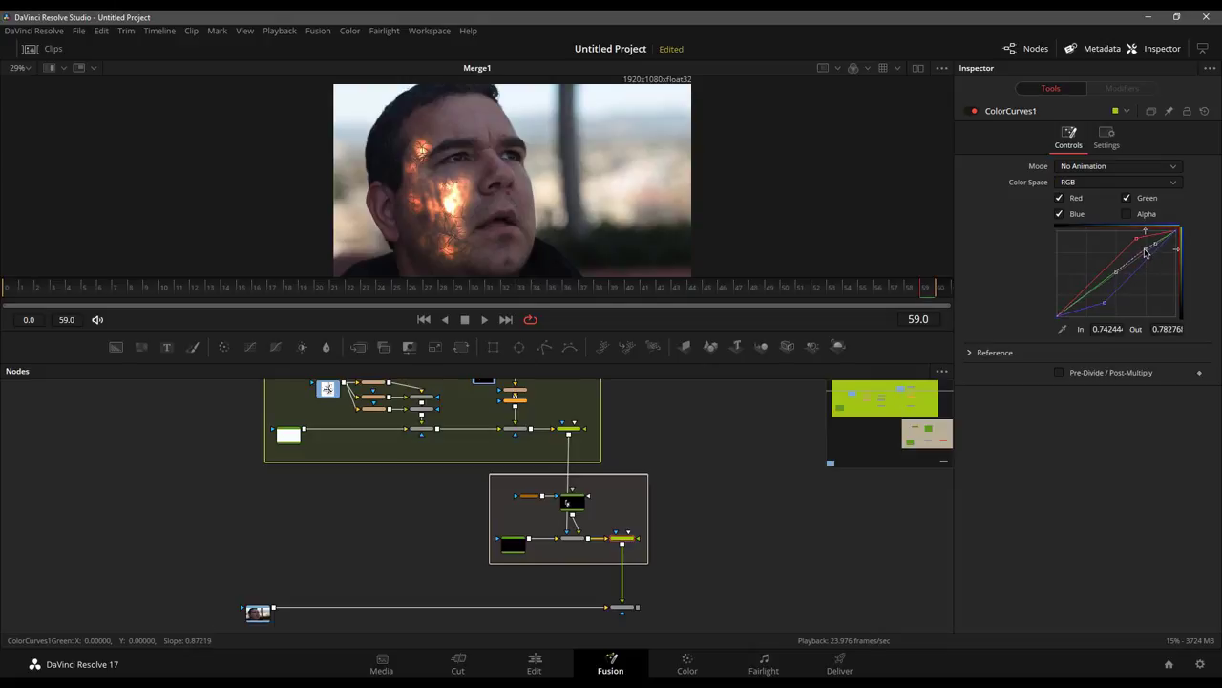
left_click(1090, 298)
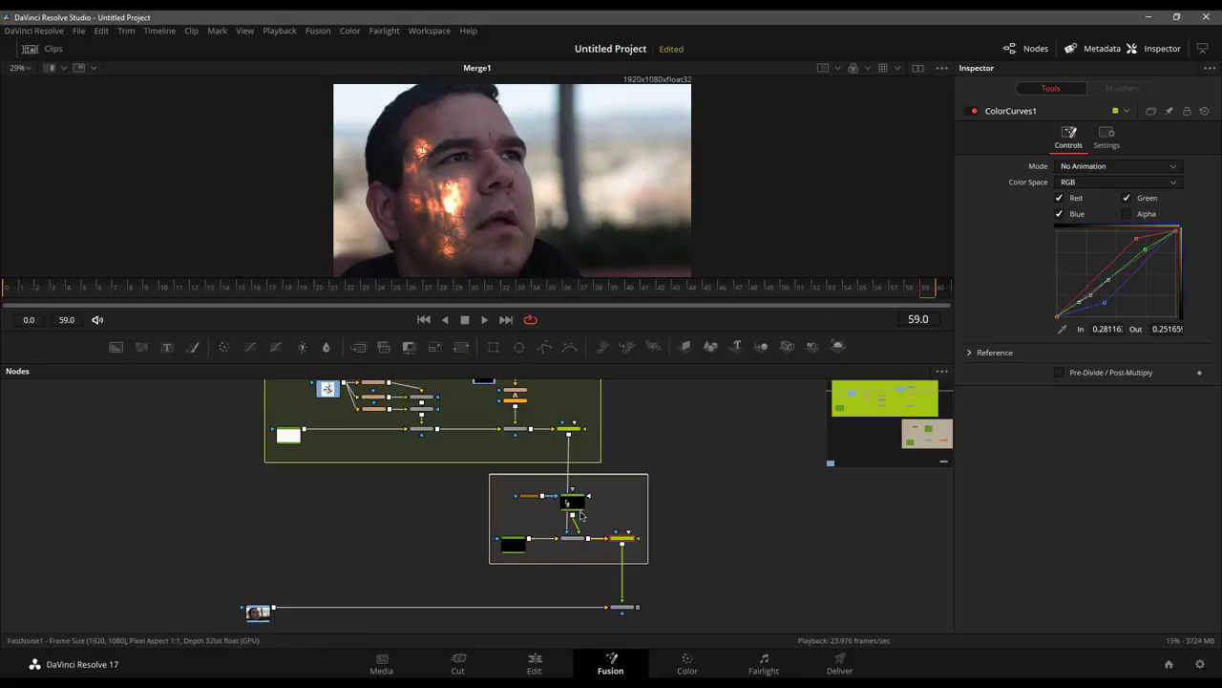
- Move Polygon1 and FastNoise1 beneath Merge6 inside the noise underlay, shift the noise nodes under ChannelBooleans1, and line up Merge1 below ColorCurves1
left_click_drag(499, 485, 597, 585)
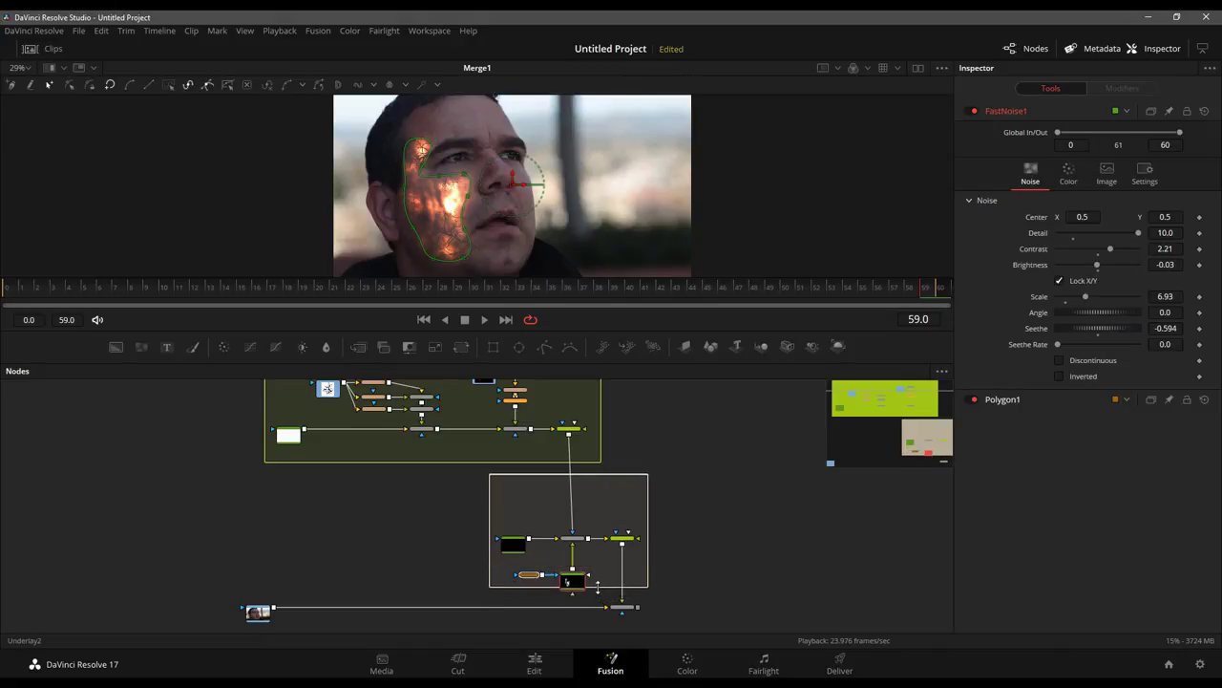
left_click_drag(636, 521, 573, 563)
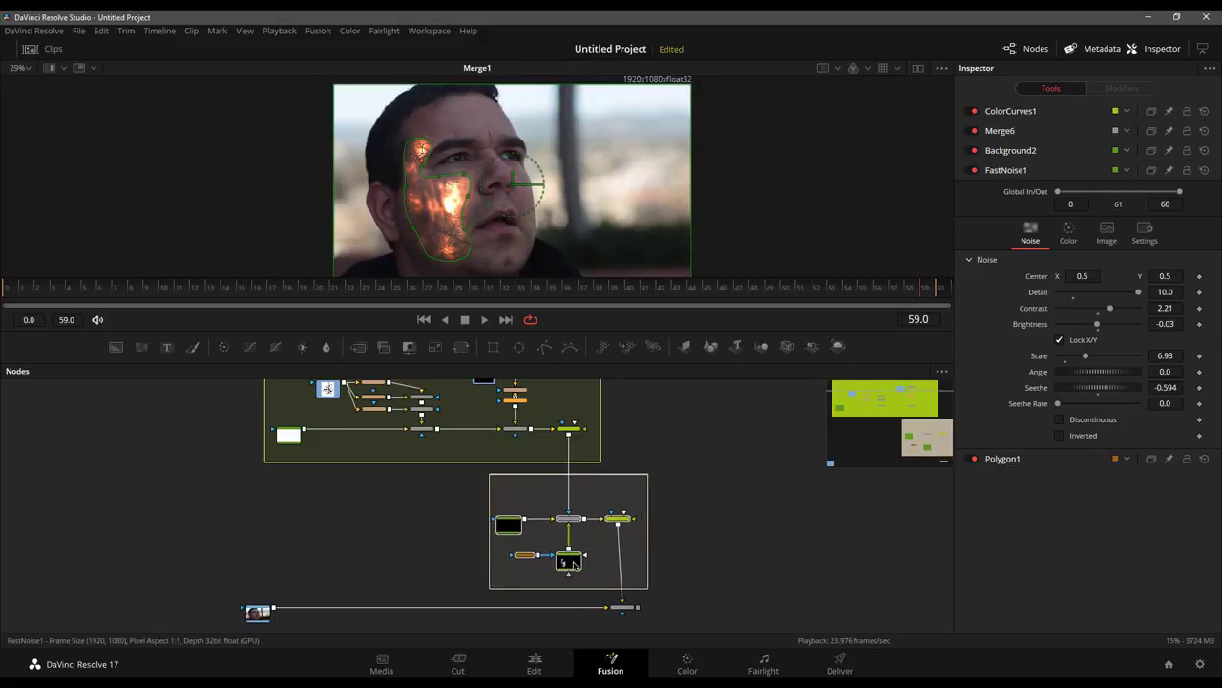
left_click(715, 570)
left_click(621, 609)
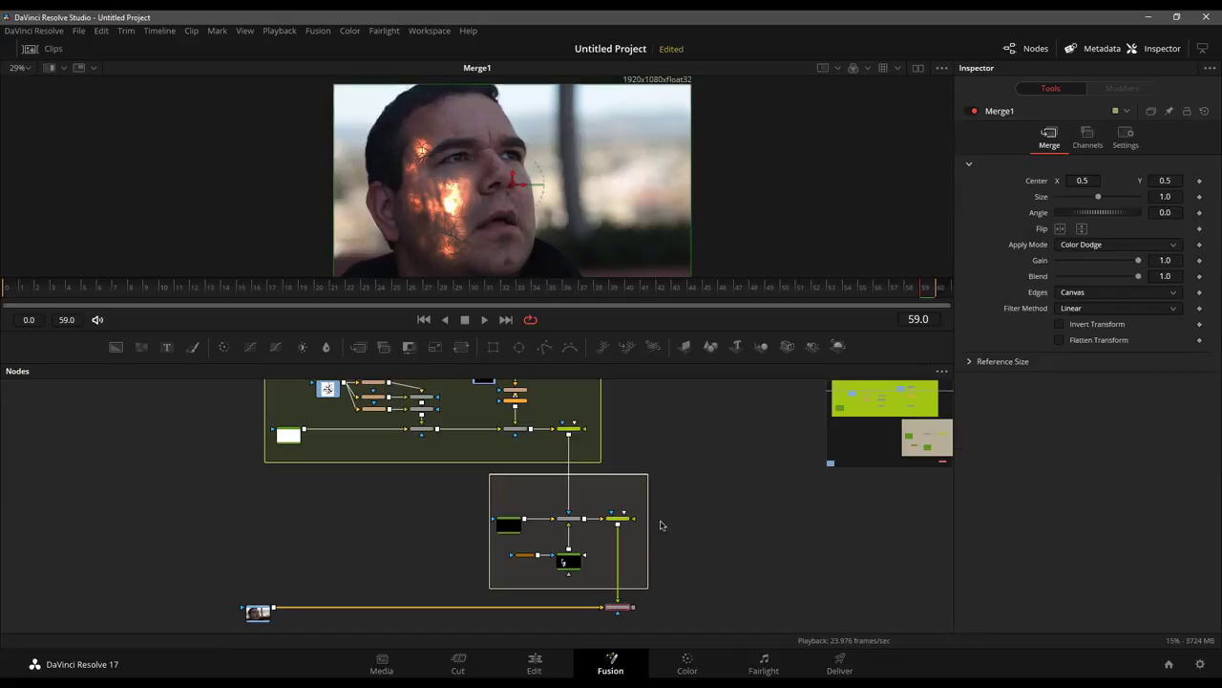
- Examine the node graph from the vein transforms and merges through the FastNoise1, Merge6 and ColorCurves1 chain down to Merge1
scroll(663, 471, "down", 3)
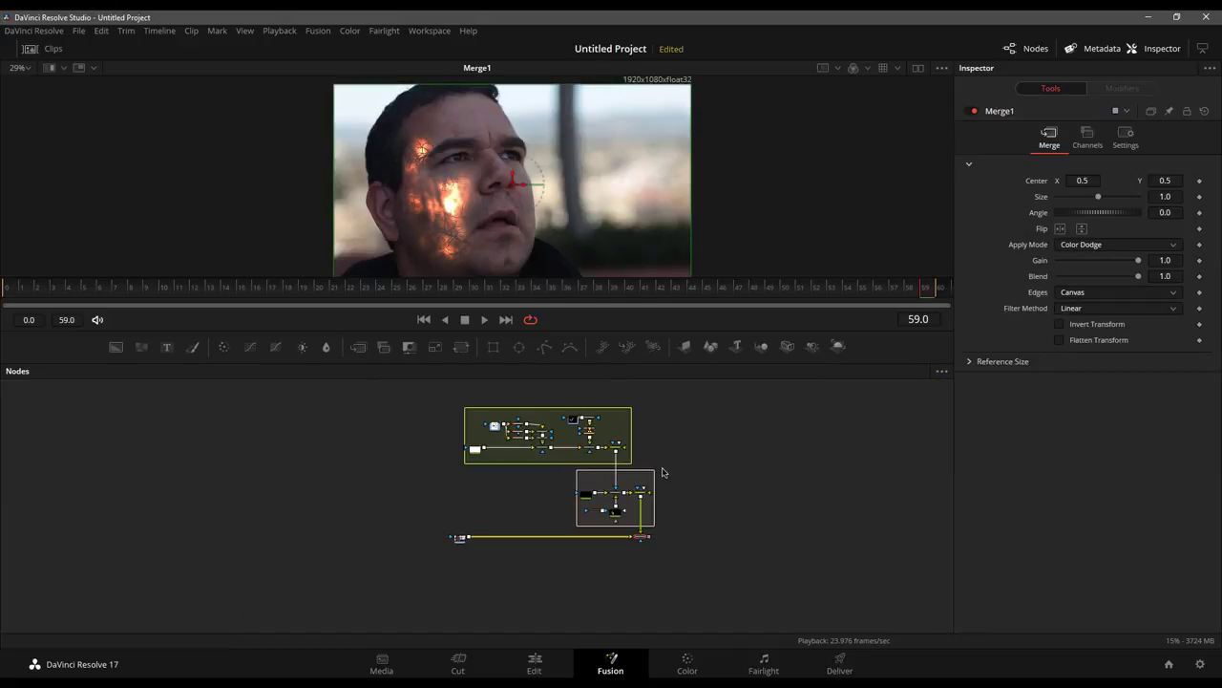
left_click(580, 404)
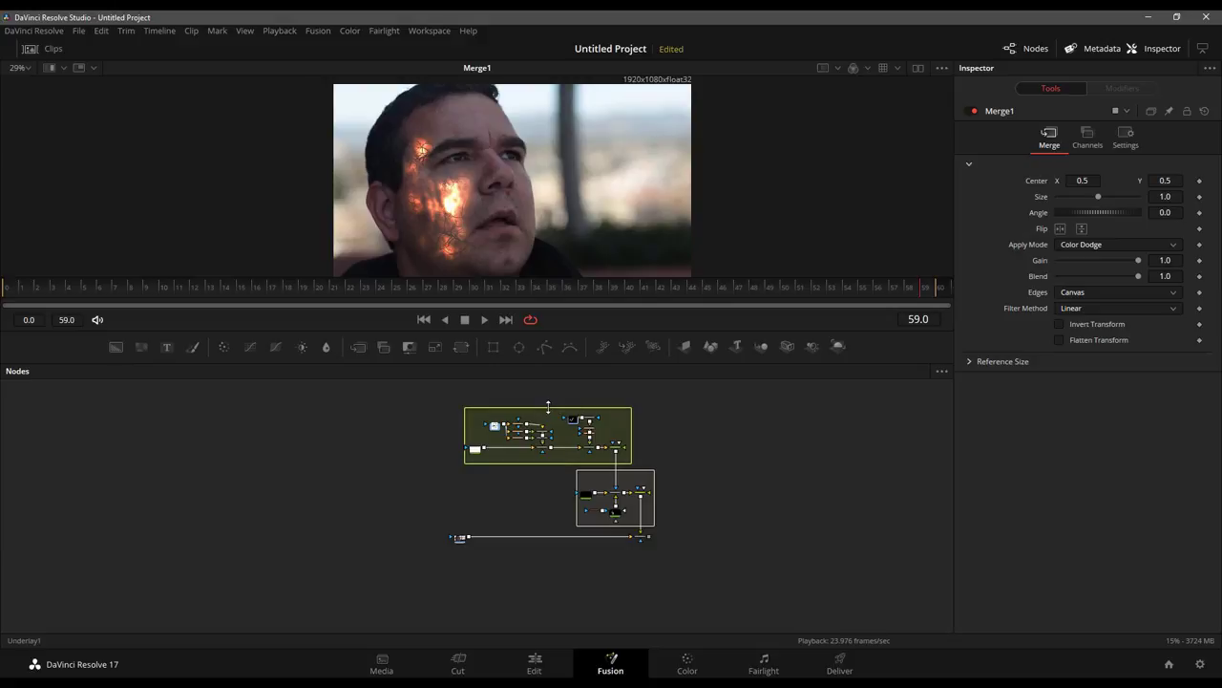
scroll(549, 436, "up", 5)
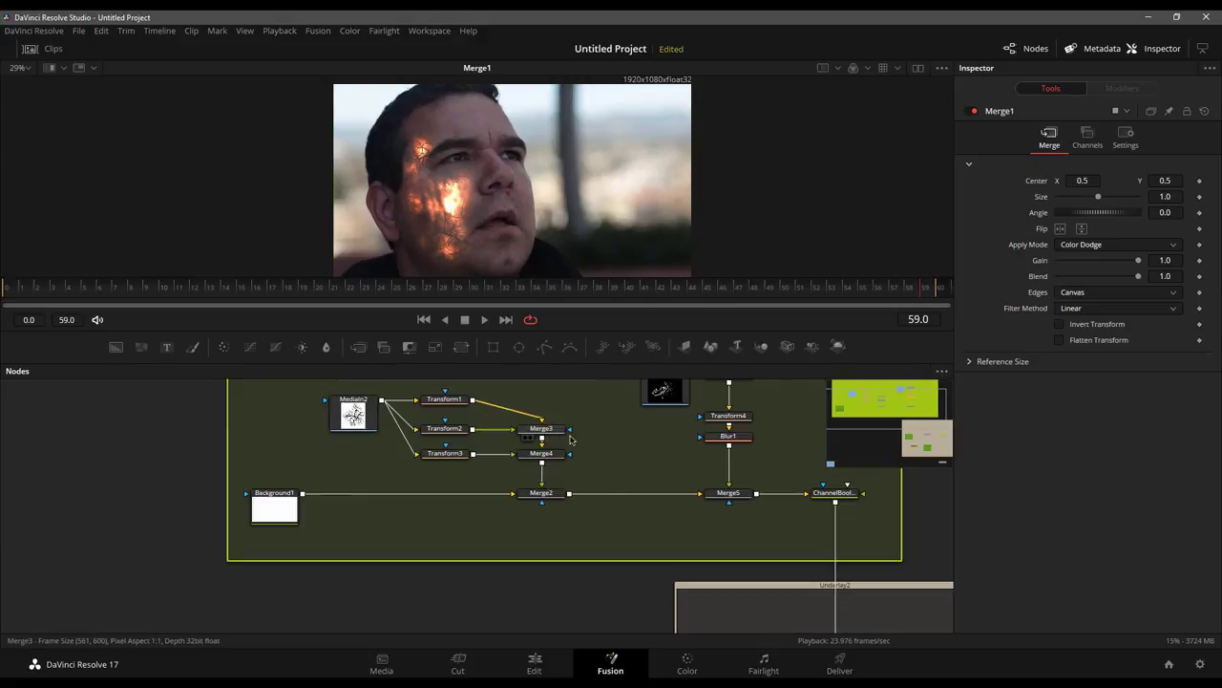
left_click_drag(650, 535, 491, 585)
scroll(826, 564, "down", 4)
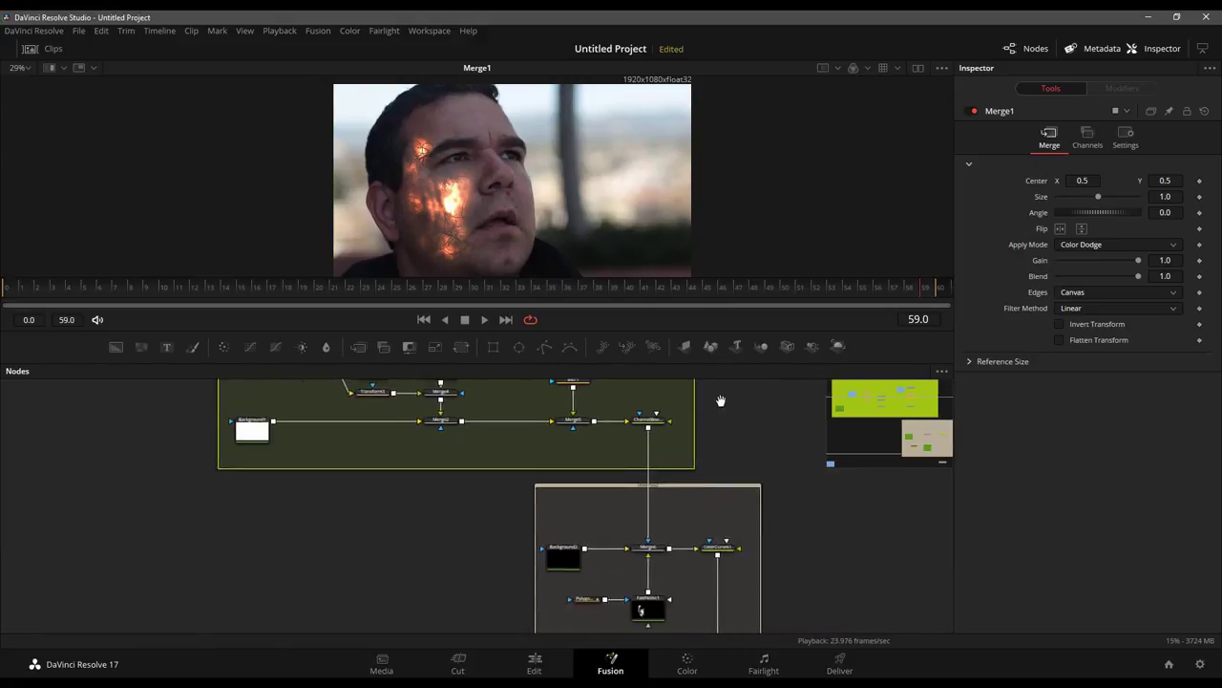
scroll(532, 505, "up", 2)
scroll(655, 534, "up", 3)
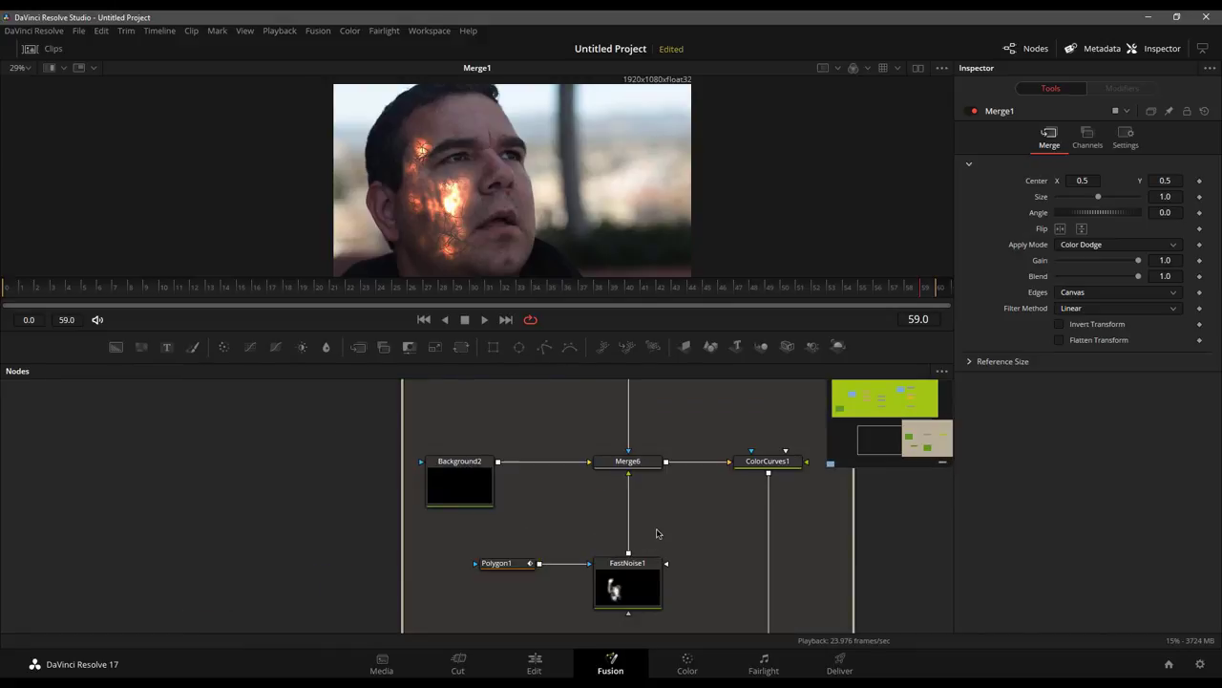
scroll(884, 551, "down", 3)
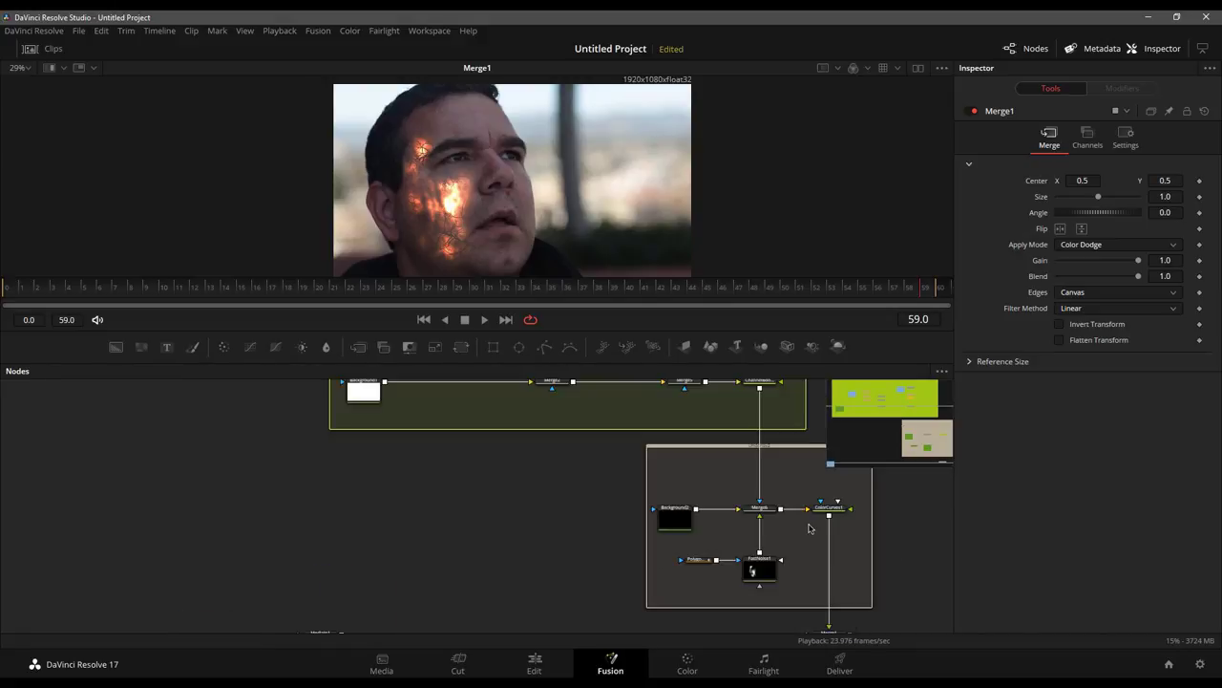
scroll(924, 590, "down", 2)
left_click_drag(862, 529, 769, 505)
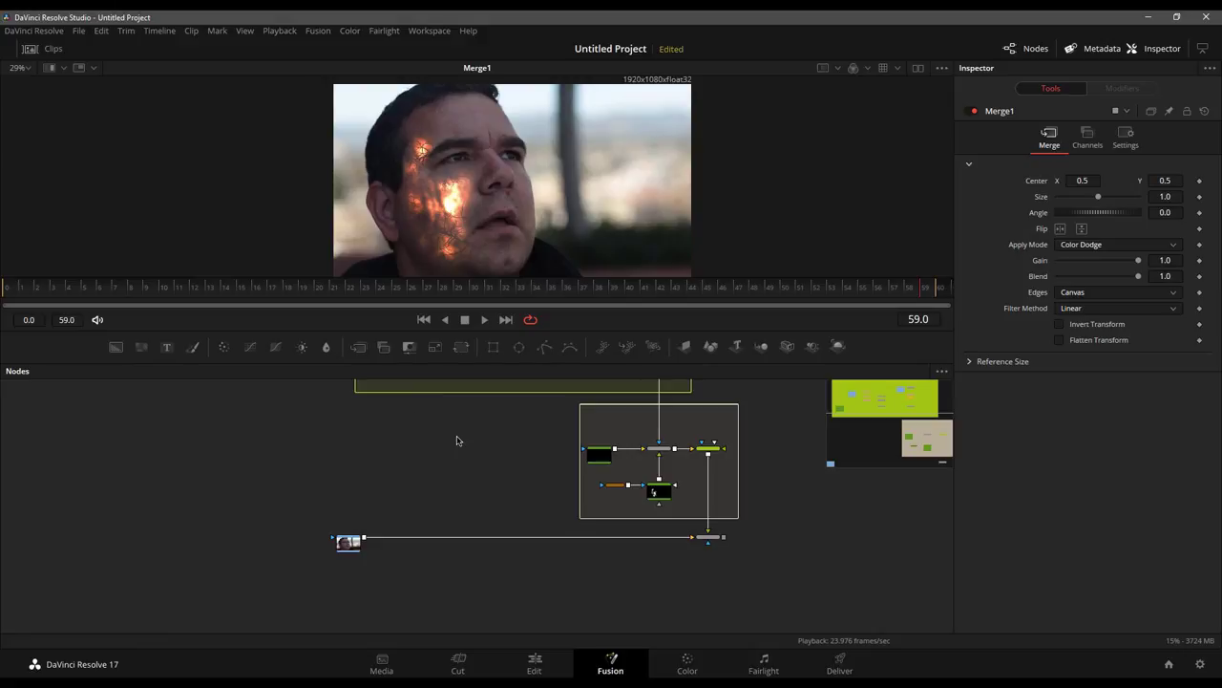
key("shift+space")
type("plan")
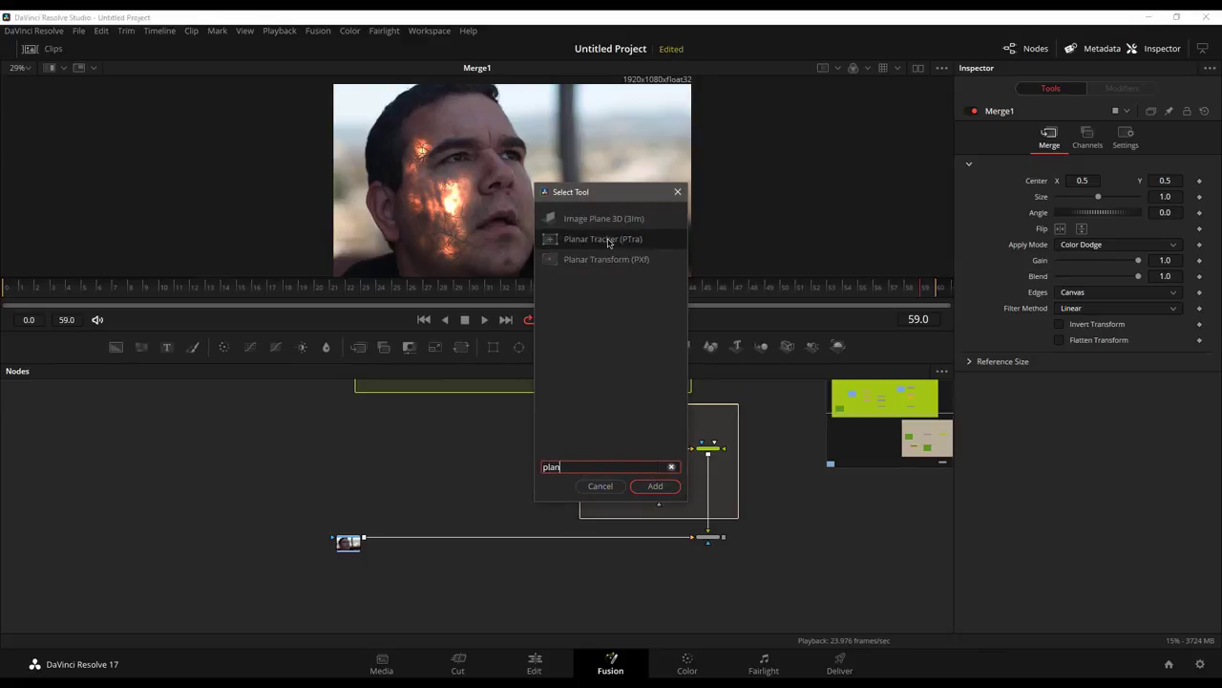
left_click(601, 486)
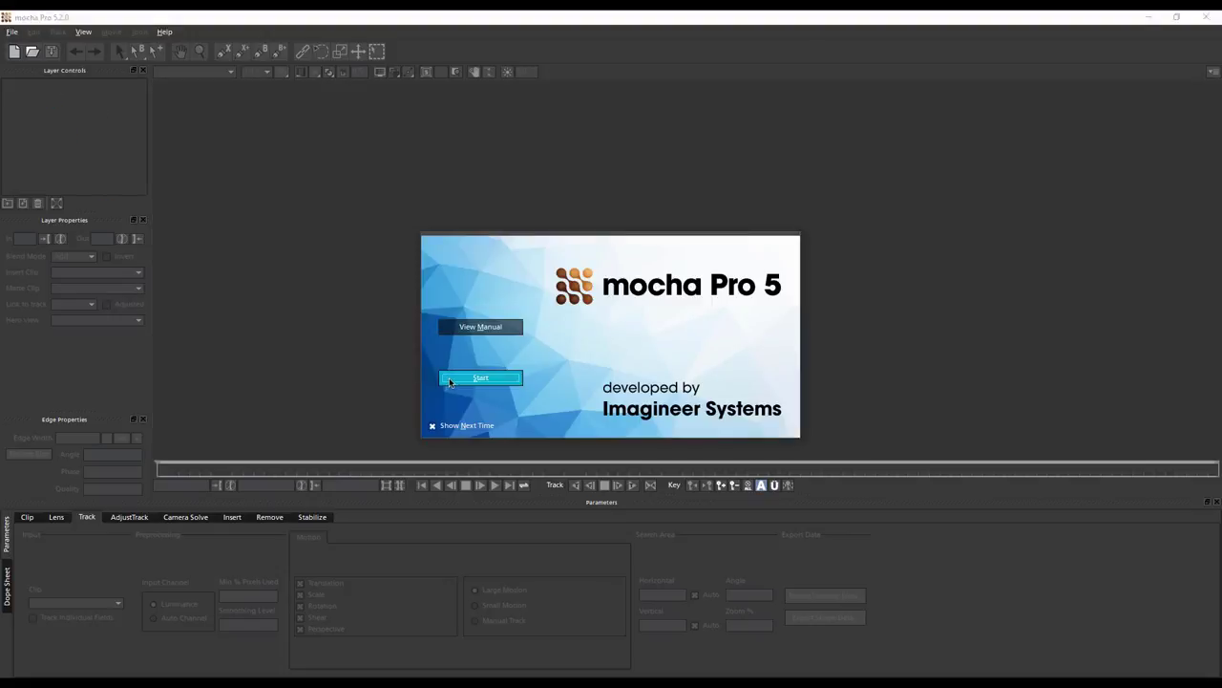
- Switch to mocha Pro and create a new project from the sub-surface-sam_md clip, overwriting the existing project file
left_click(436, 382)
left_click(21, 50)
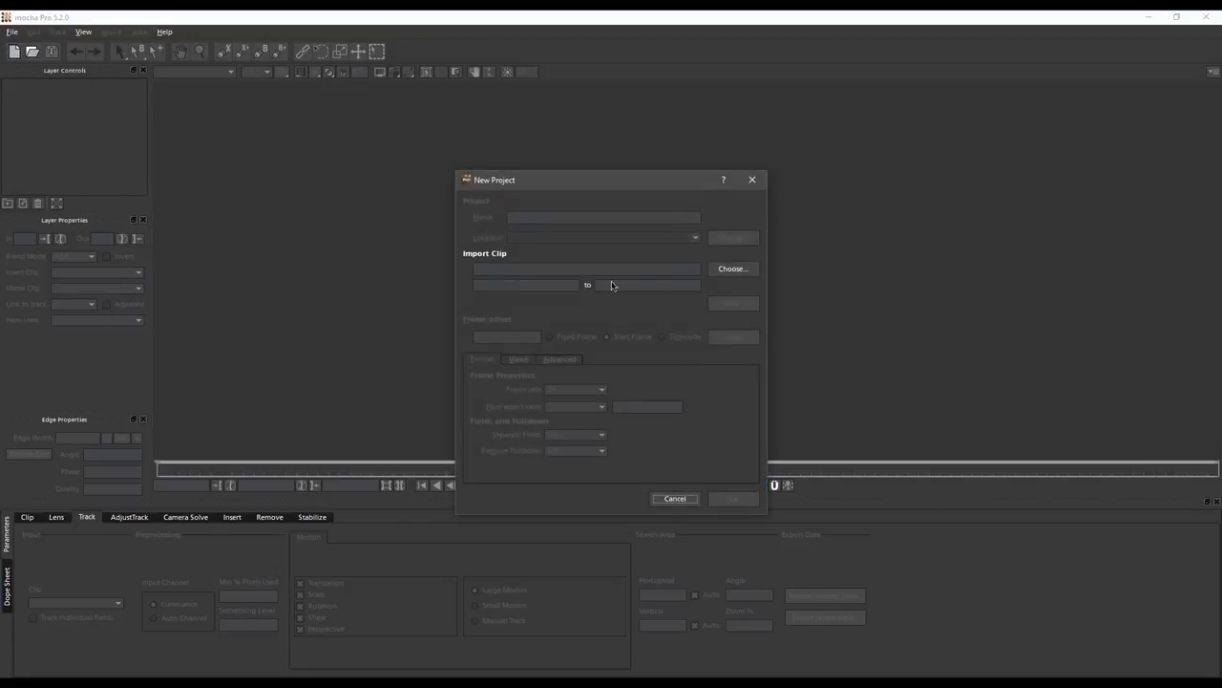
left_click(730, 270)
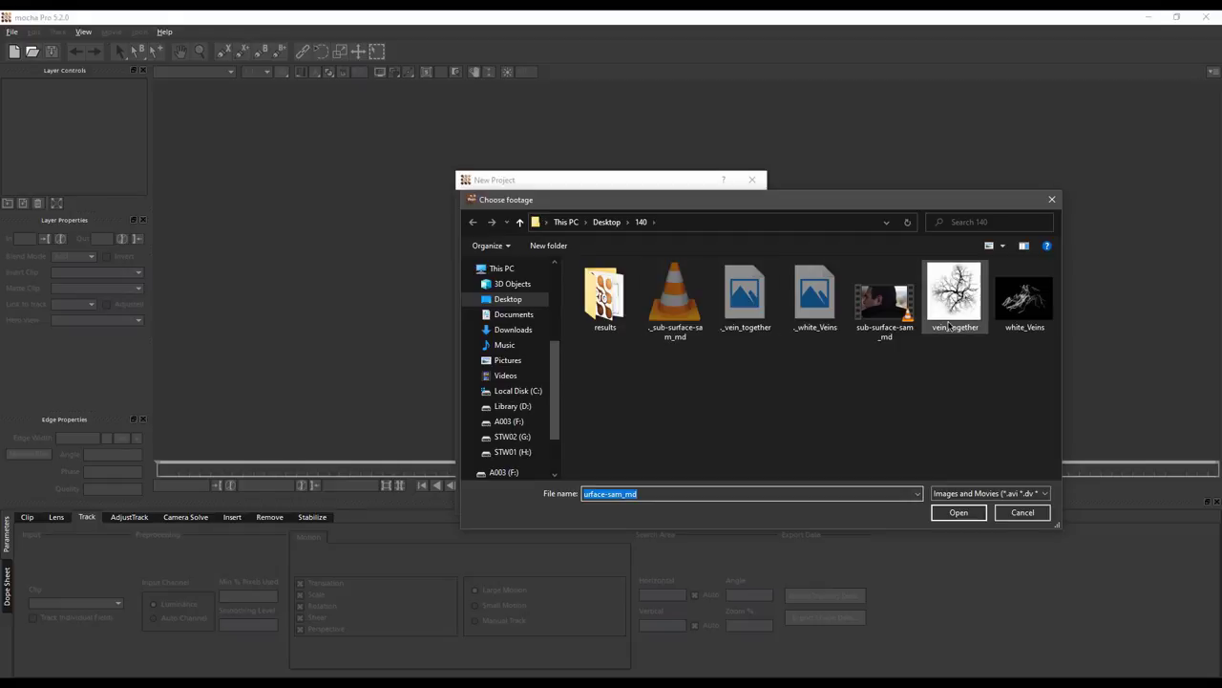
left_click(883, 300)
left_click(959, 513)
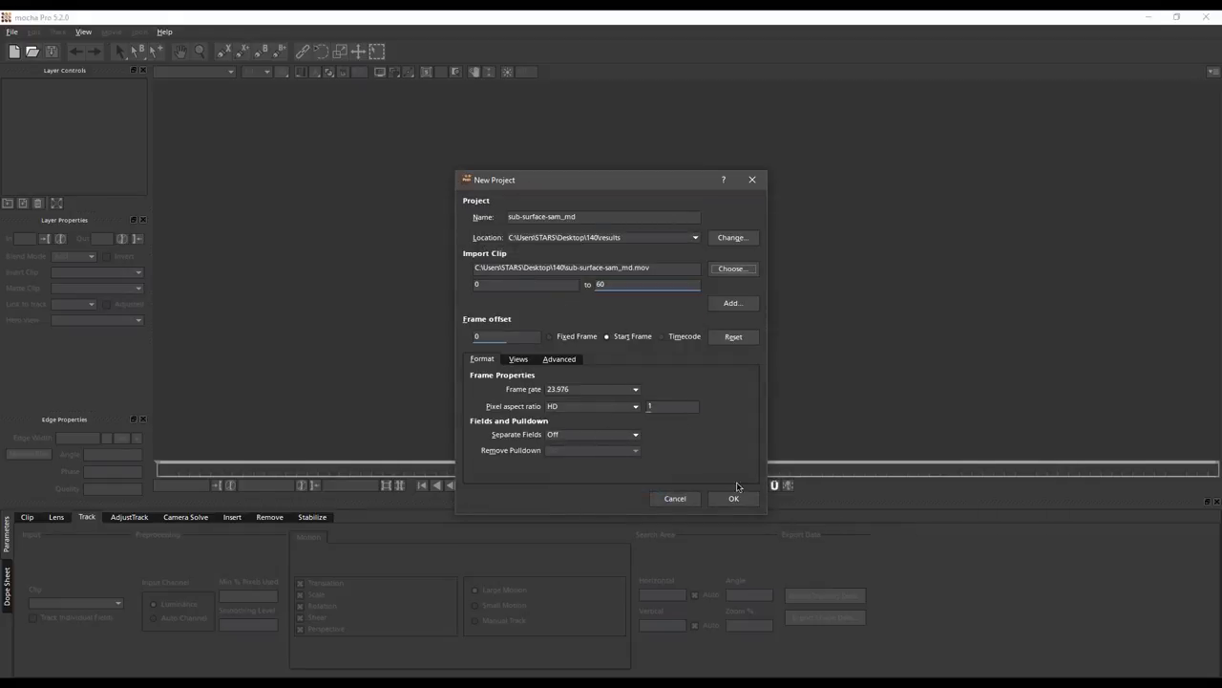
left_click(732, 497)
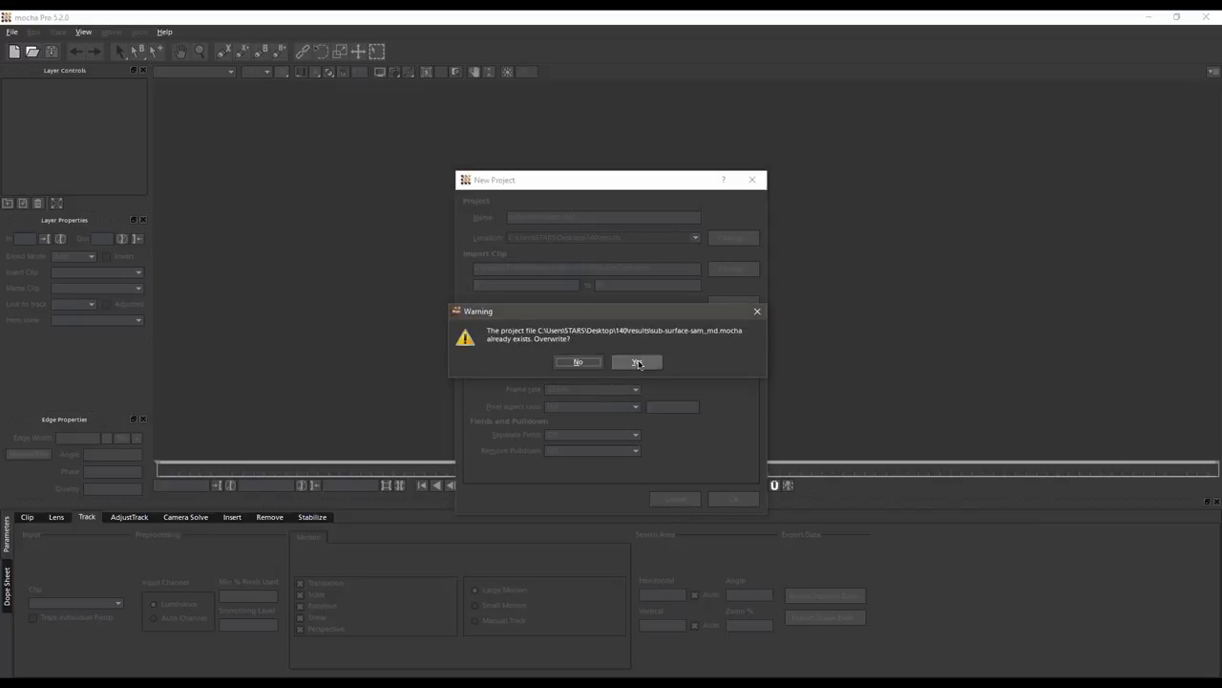
left_click(638, 363)
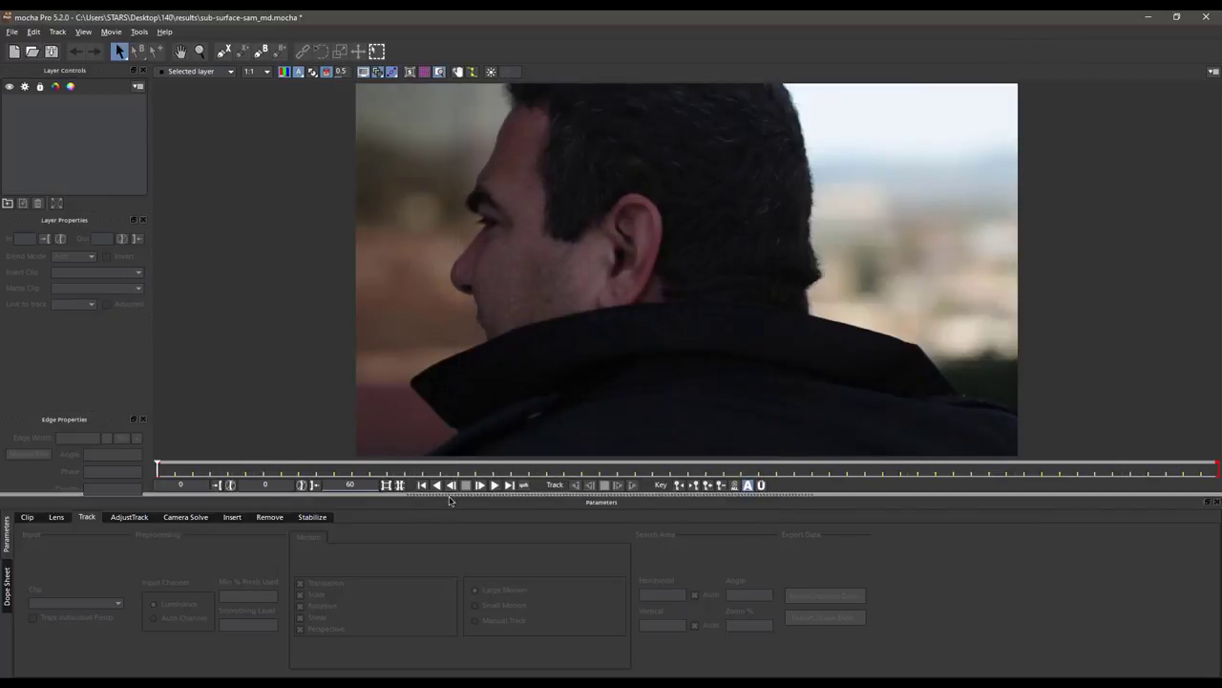
- Go to frame 60 and draw a closed Bezier shape around the man's cheek, from the temple past the nose and mouth to the jaw
left_click(509, 485)
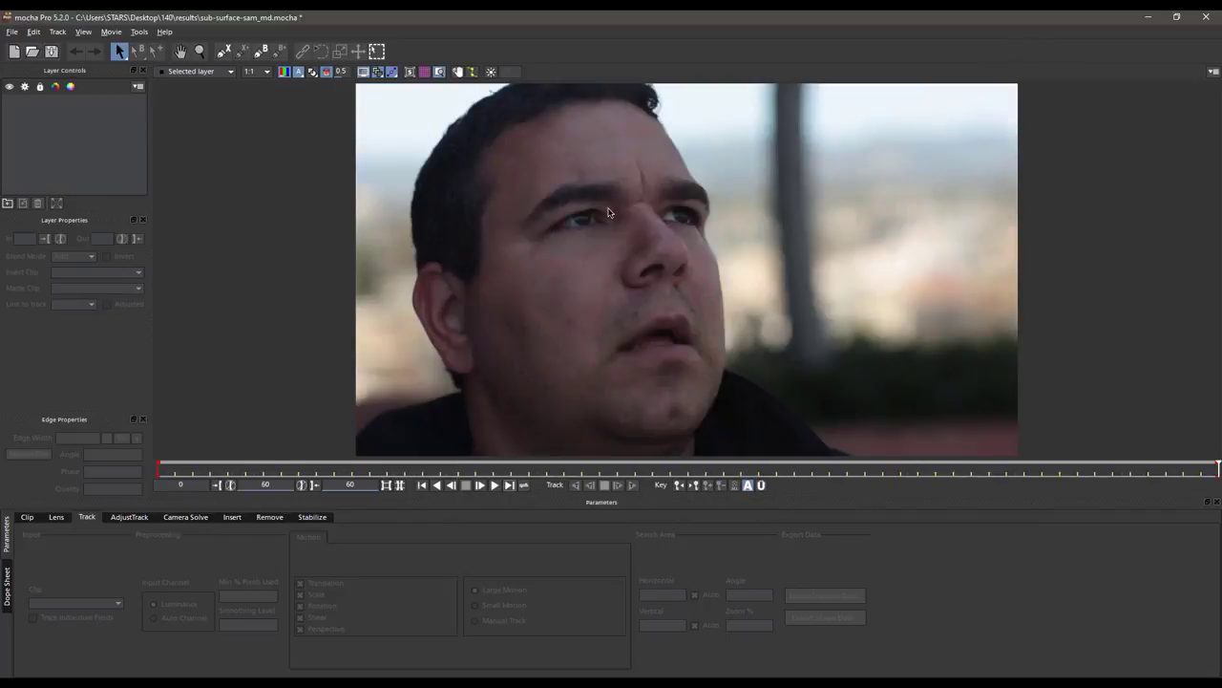
left_click(260, 50)
left_click(463, 224)
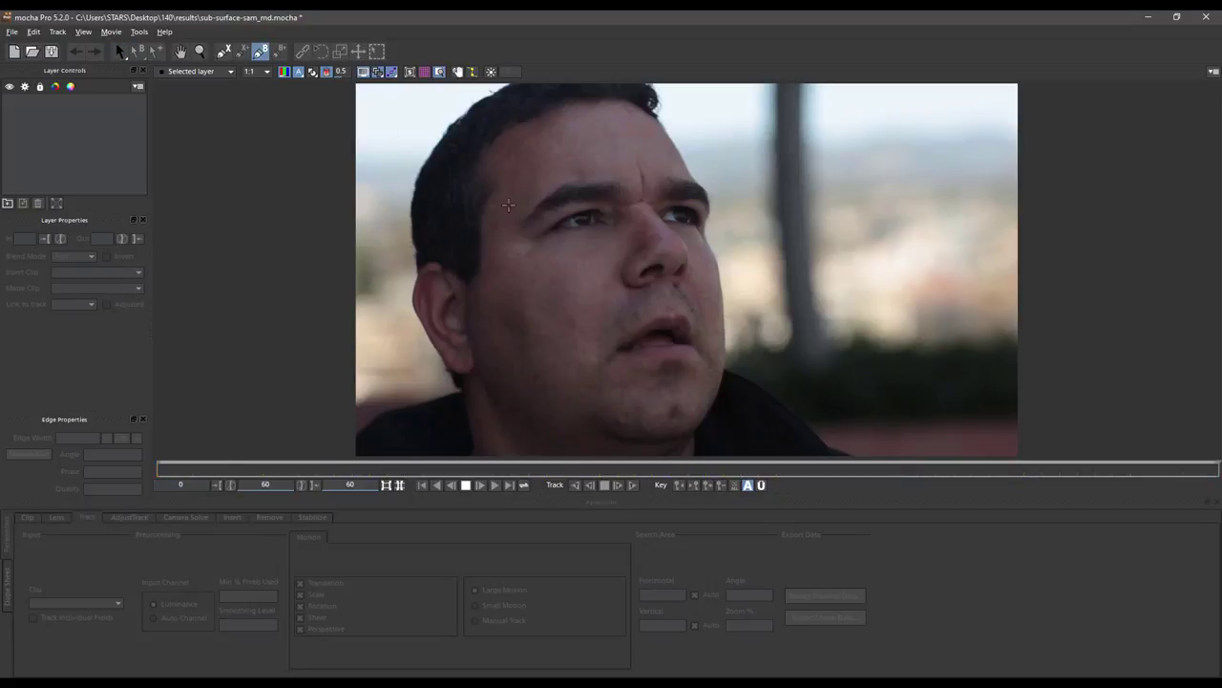
left_click(492, 180)
left_click(549, 242)
left_click(597, 250)
left_click(616, 272)
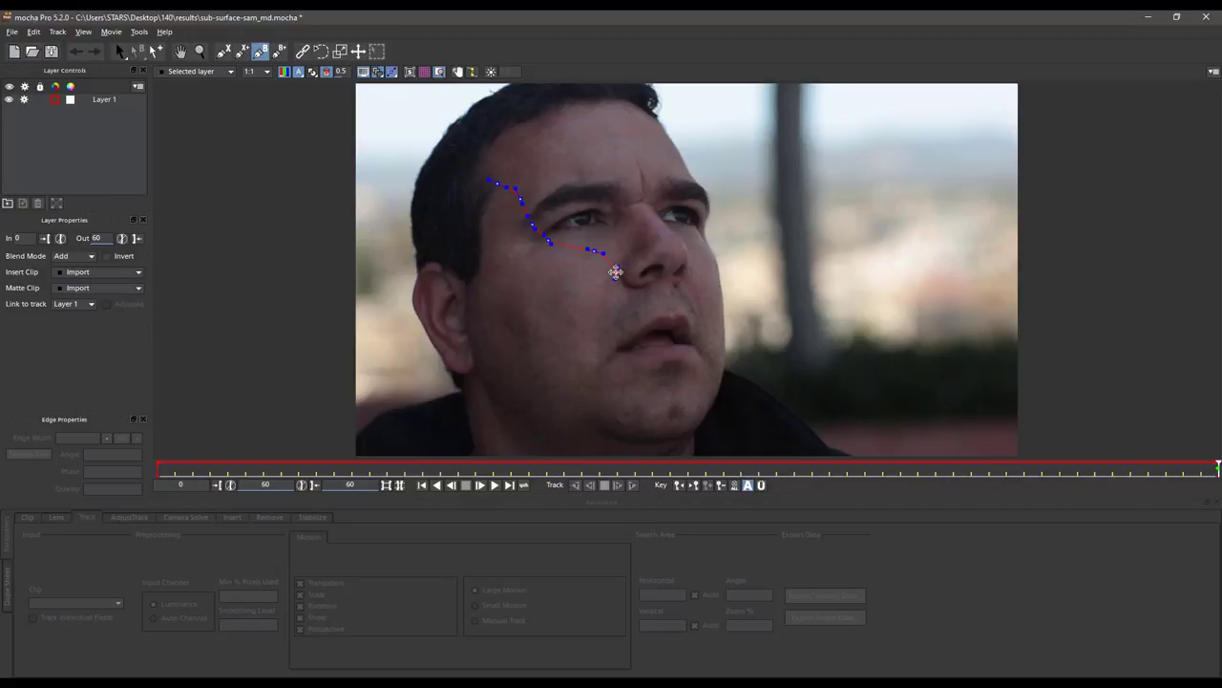
left_click(630, 276)
left_click(637, 305)
left_click(626, 319)
left_click(617, 380)
left_click(586, 405)
left_click(479, 306)
left_click(489, 182)
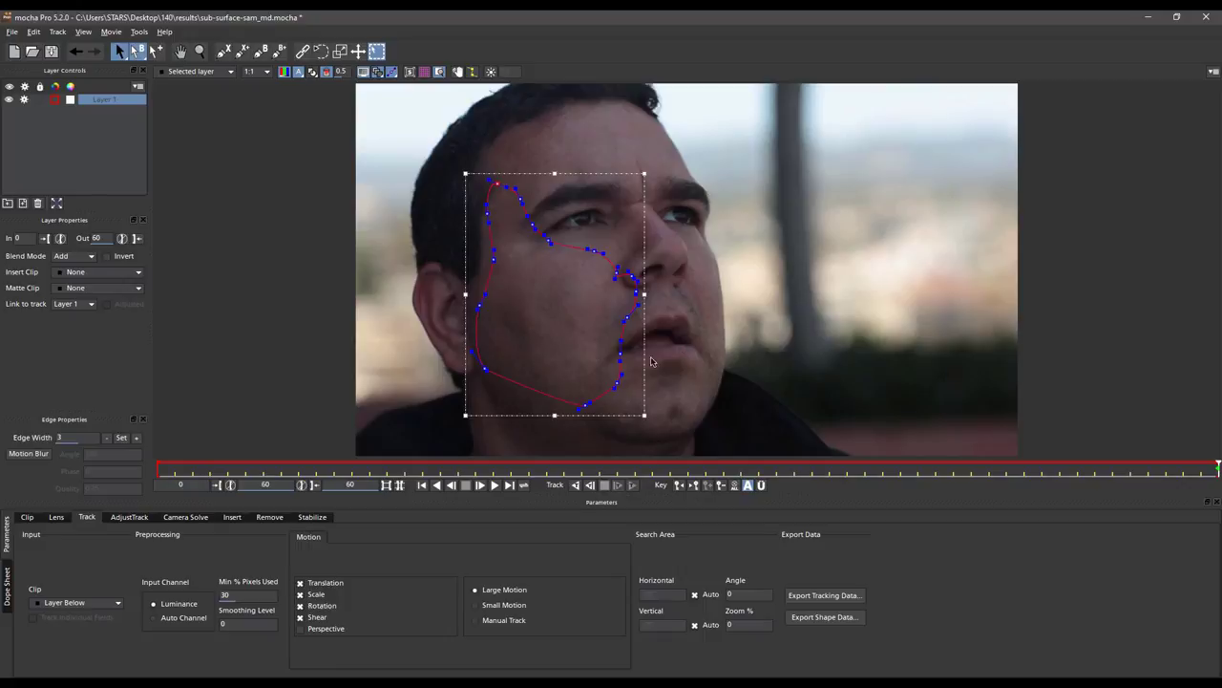
- Track the cheek shape backwards through the clip and return to frame 60
left_click(577, 485)
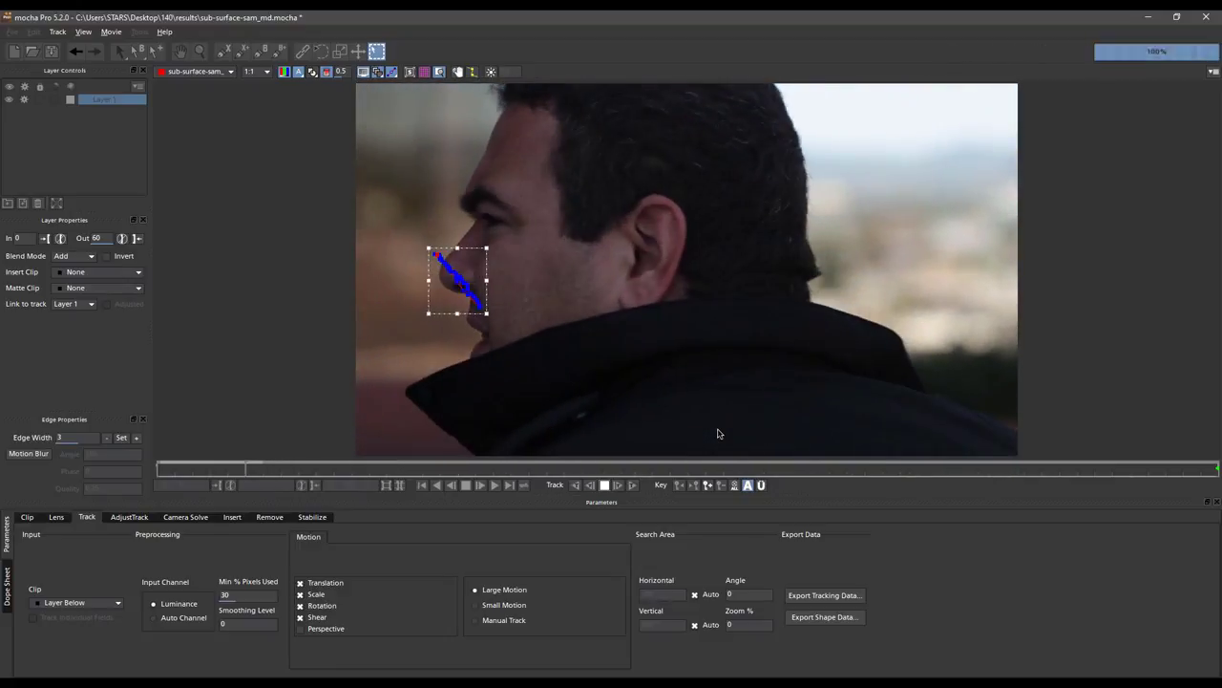
left_click(509, 485)
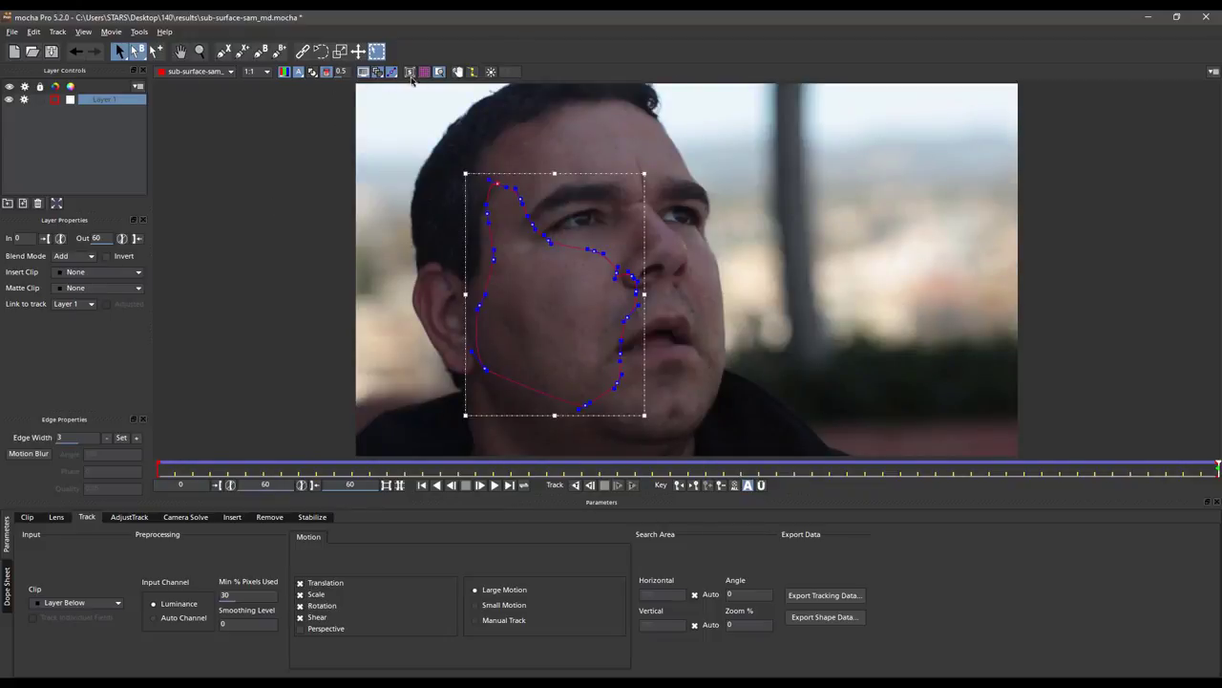
- Fit the tracking surface to the full image and copy the tracking data to the clipboard as Blackmagic Fusion COMP Data
left_click(57, 203)
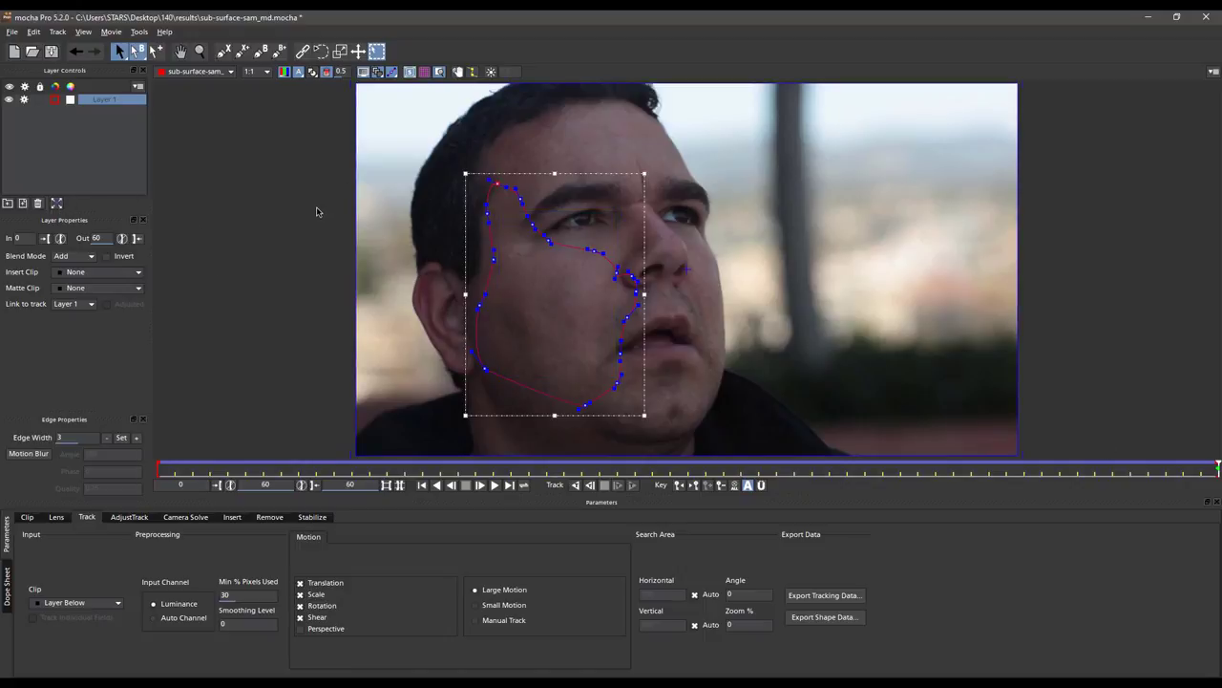
left_click(824, 595)
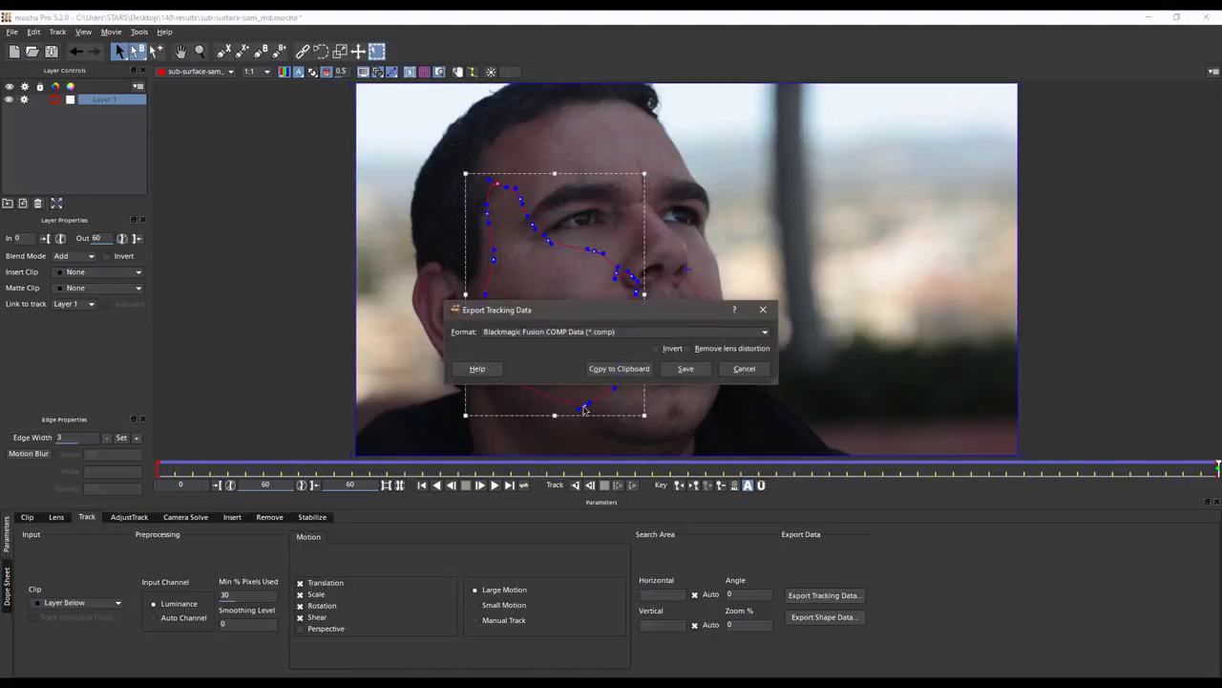
left_click(620, 370)
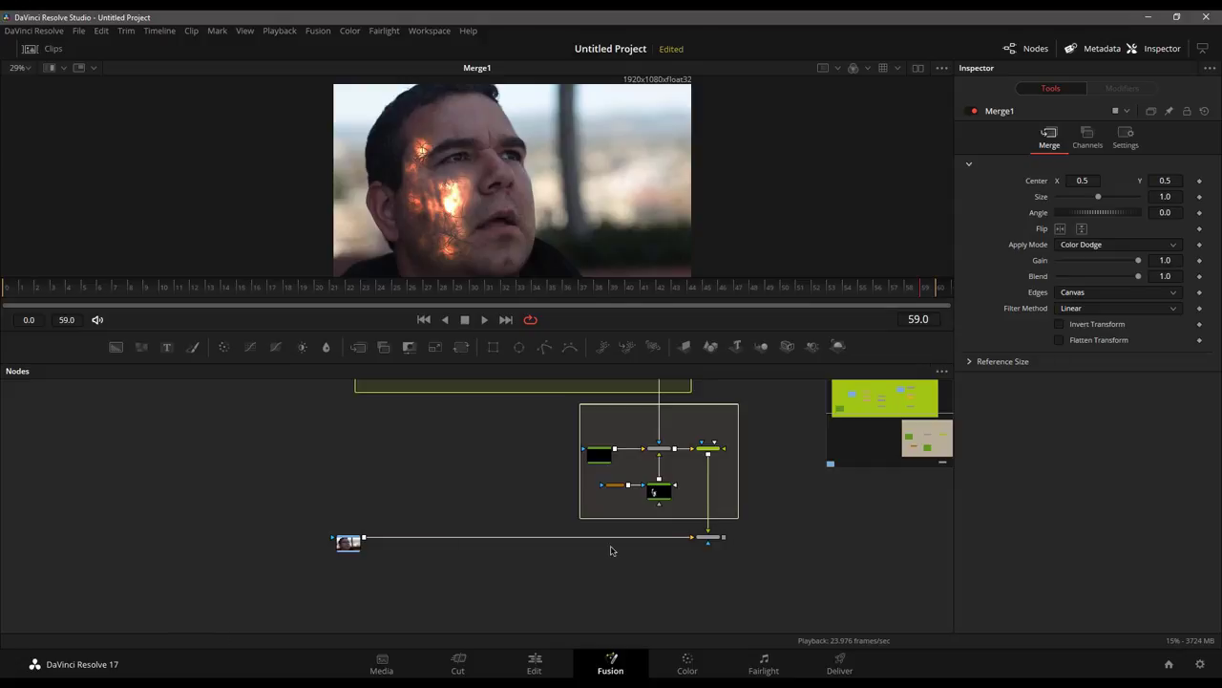
- Switch to DaVinci Resolve, shift the source clip and Merge1 away from the noise underlay, and paste the tracking nodes, deleting their Loader1
left_click_drag(273, 500, 819, 613)
left_click_drag(709, 537, 866, 577)
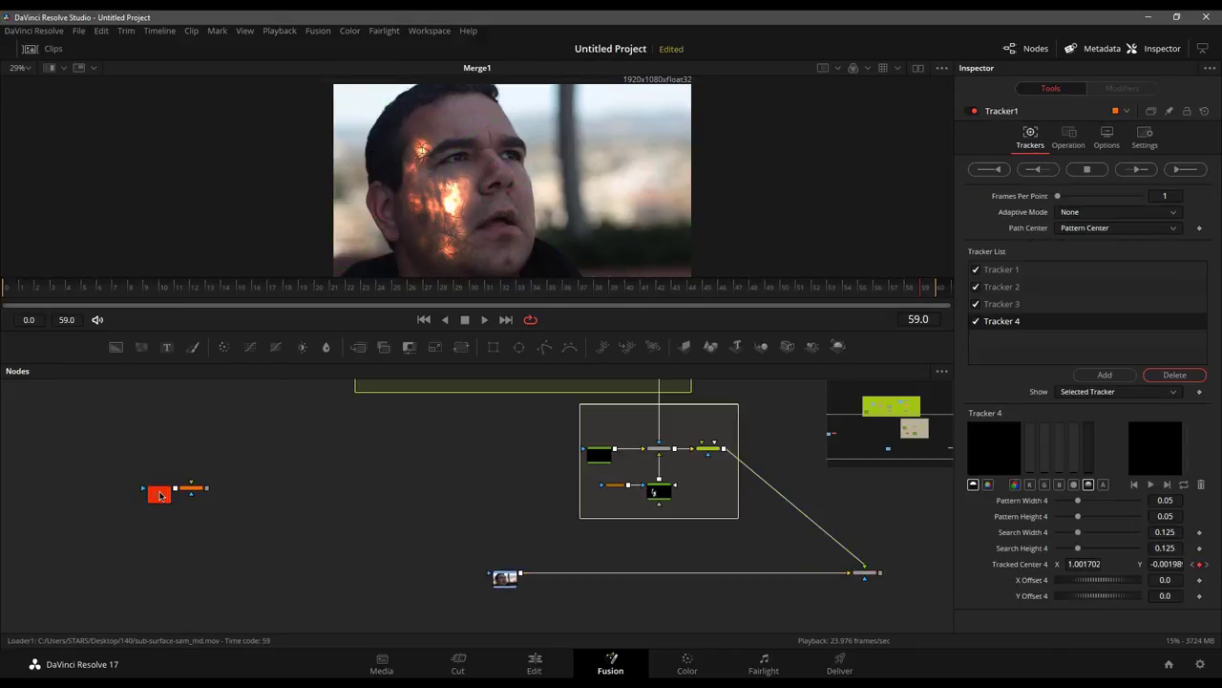
left_click(160, 497)
key("Delete")
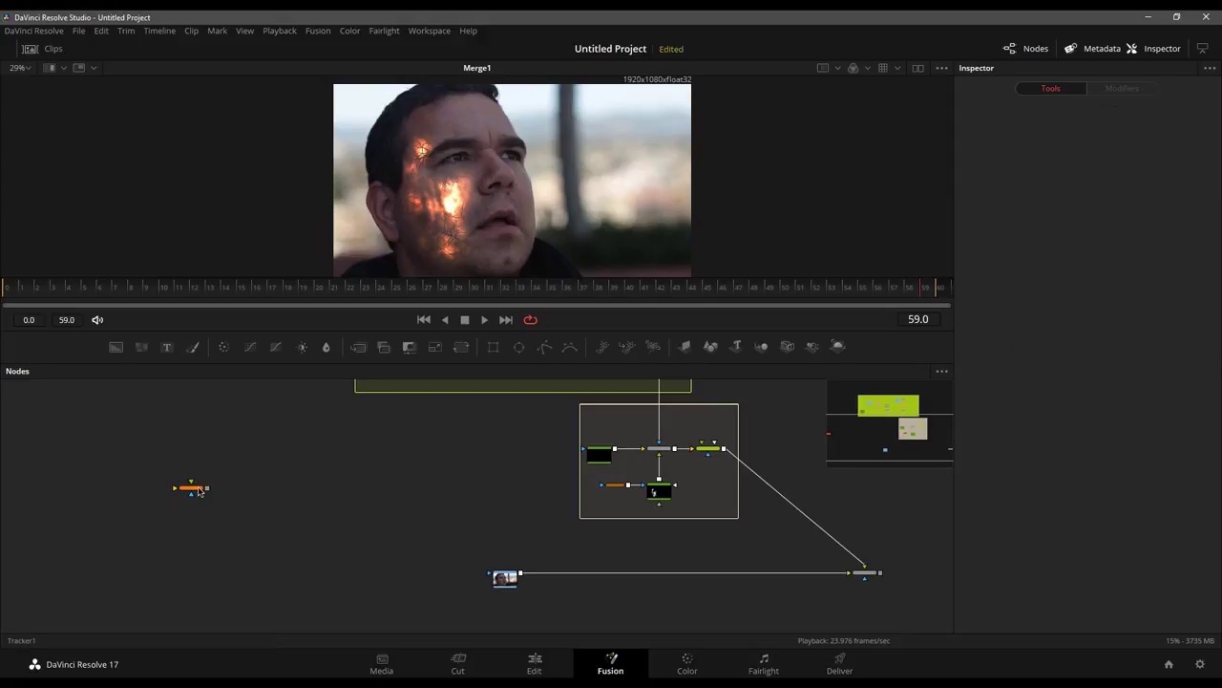
- Place Tracker1 between ColorCurves1 and Merge1, with ColorCurves1 as its foreground, the source clip as its background, and its output feeding Merge1's foreground
left_click_drag(200, 491, 712, 493)
left_click_drag(813, 473, 793, 482)
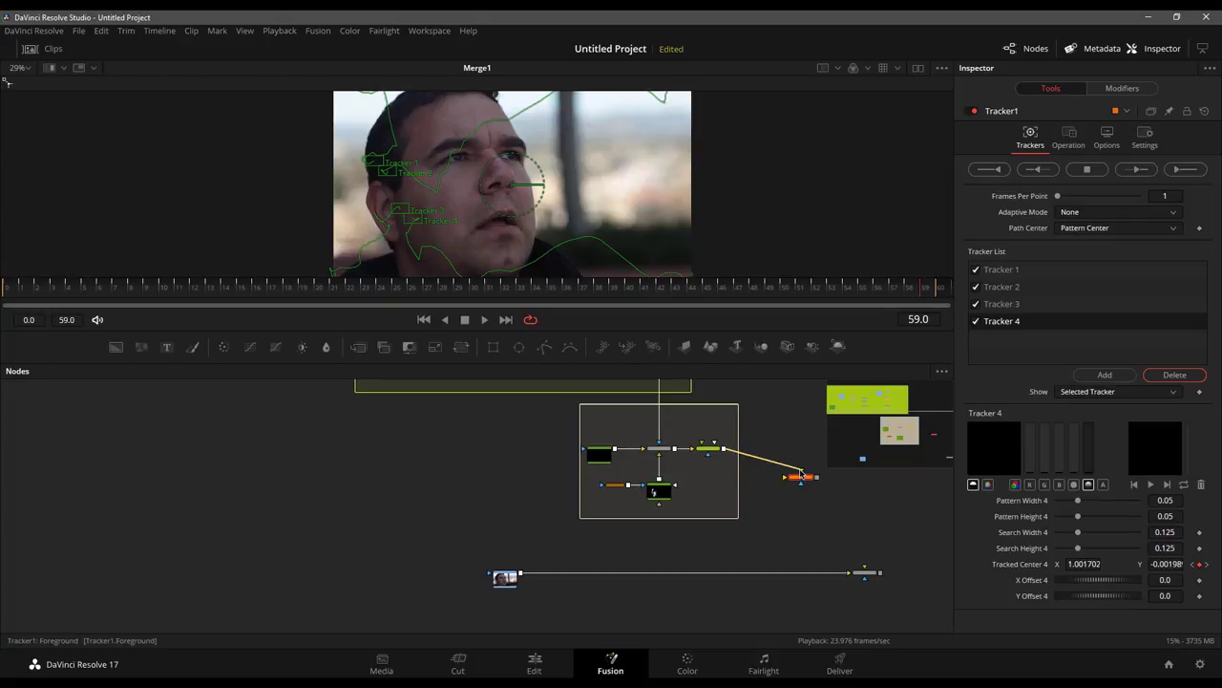
left_click_drag(800, 474, 522, 576)
left_click_drag(817, 476, 866, 576)
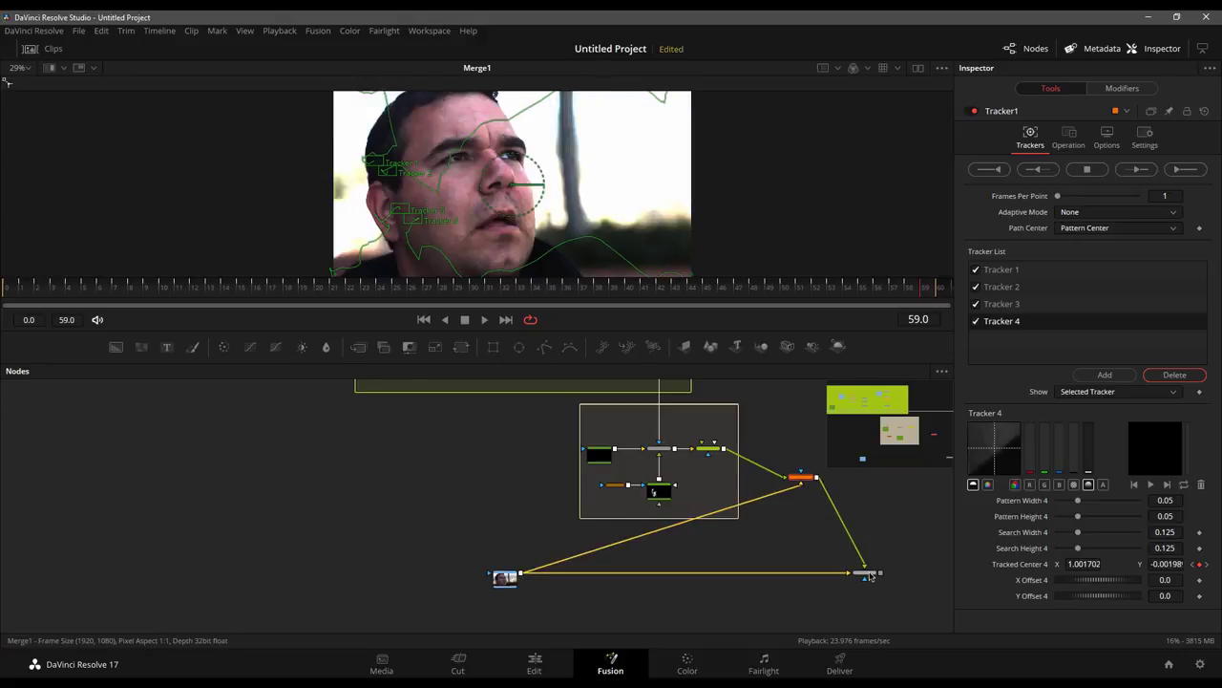
- Set Tracker1's Operation to Corner Positioning and its Merge option to FG only
scroll(796, 467, "up", 5)
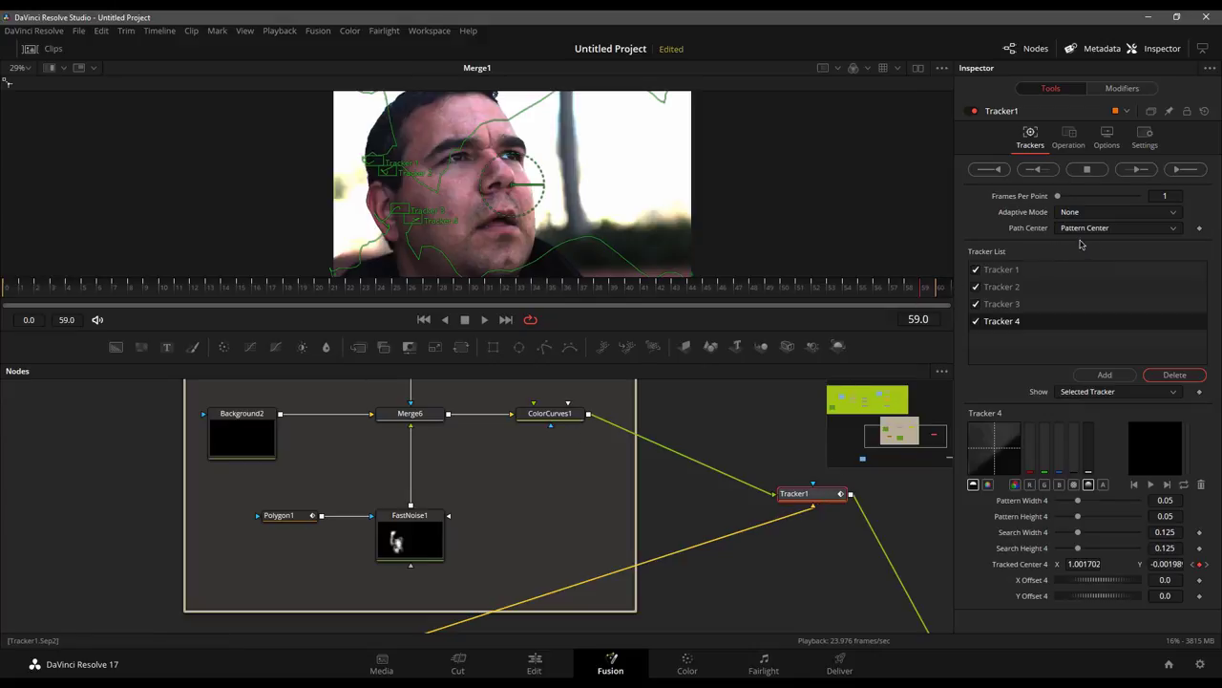
left_click(1066, 139)
left_click(1071, 167)
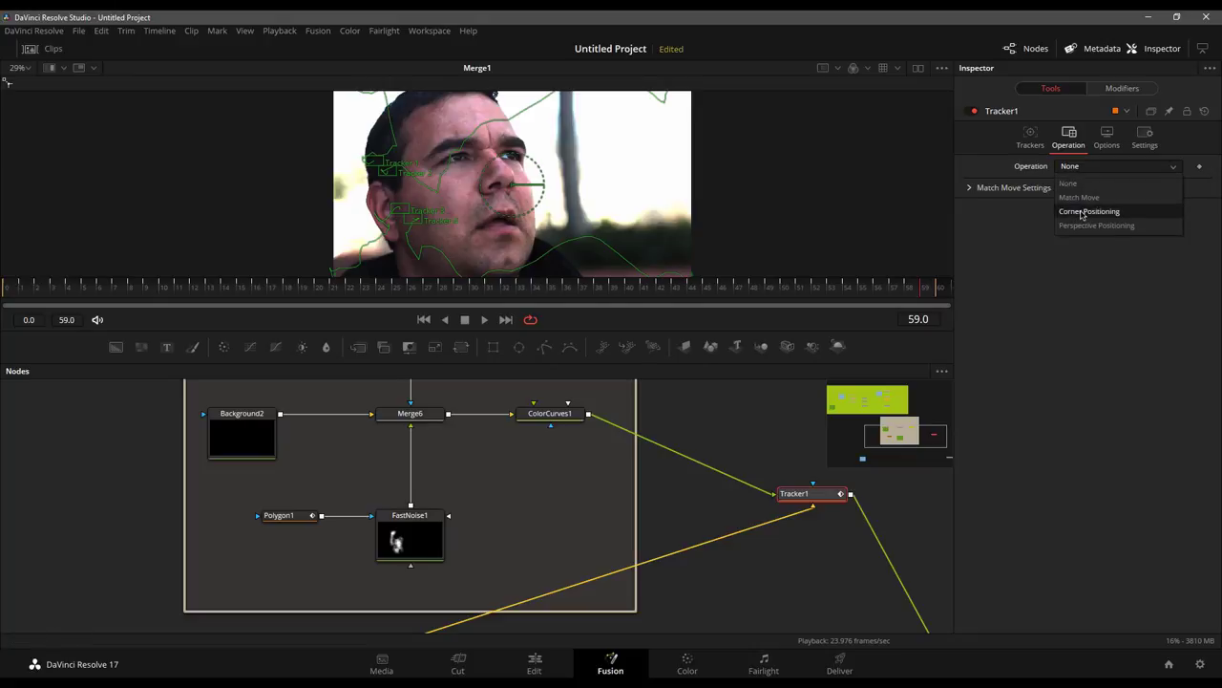
left_click(1081, 212)
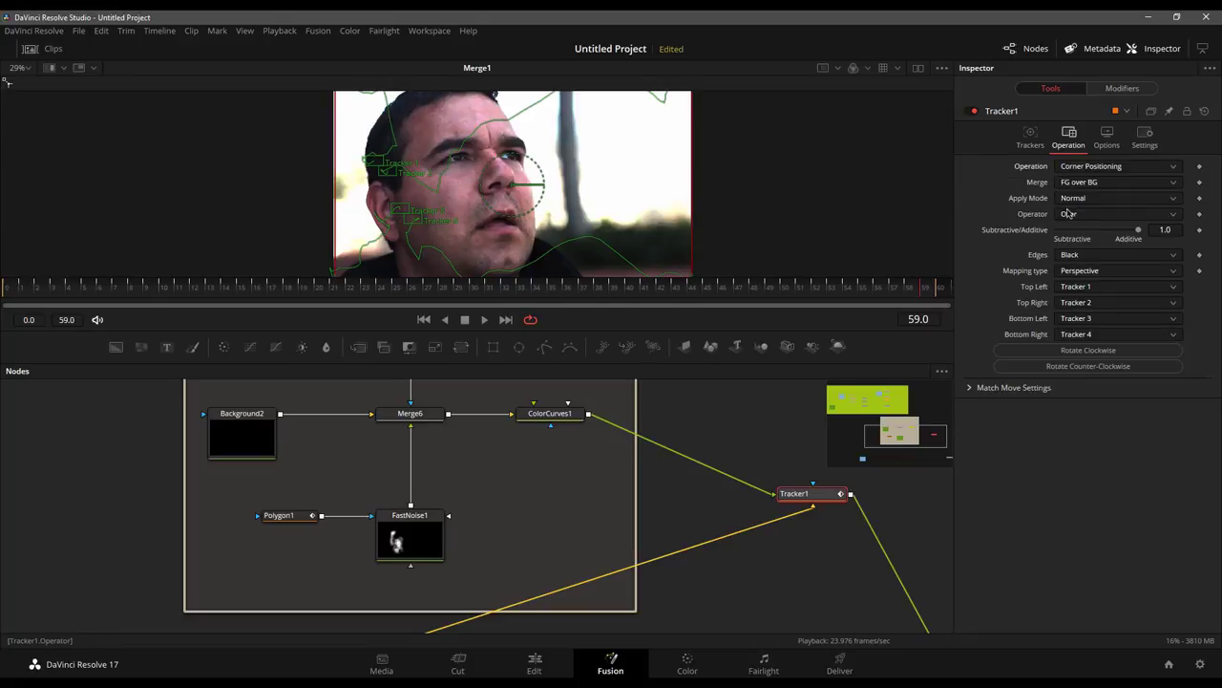
left_click(1092, 188)
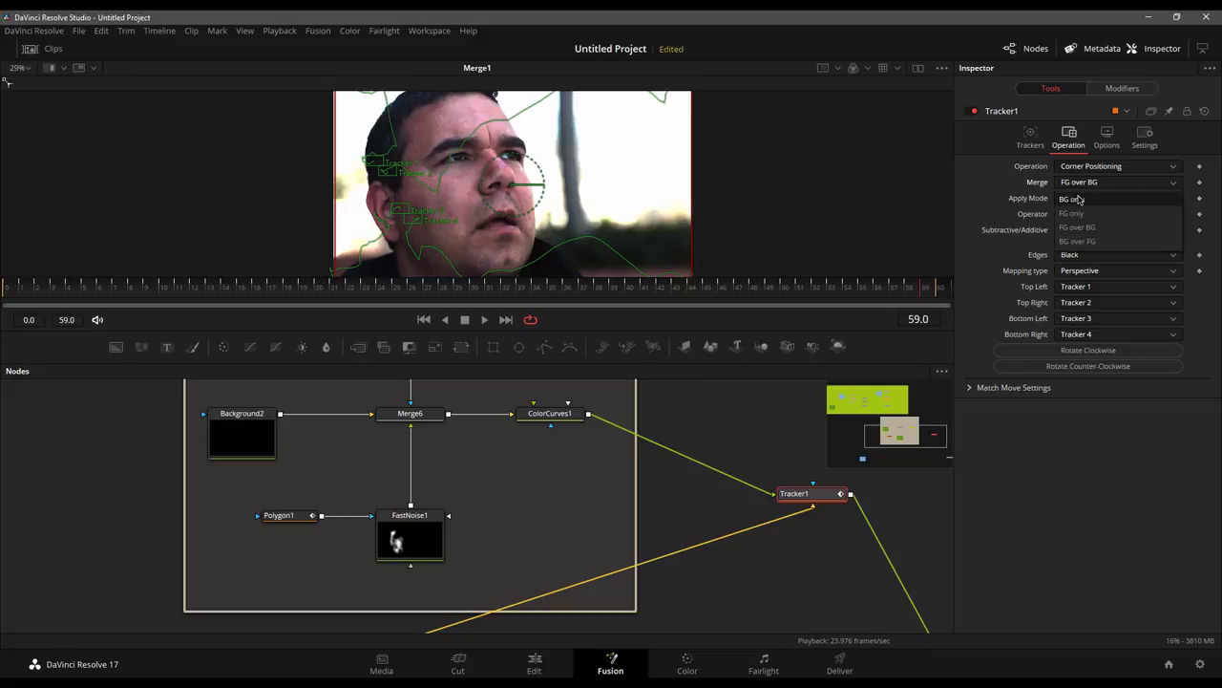
left_click(1084, 218)
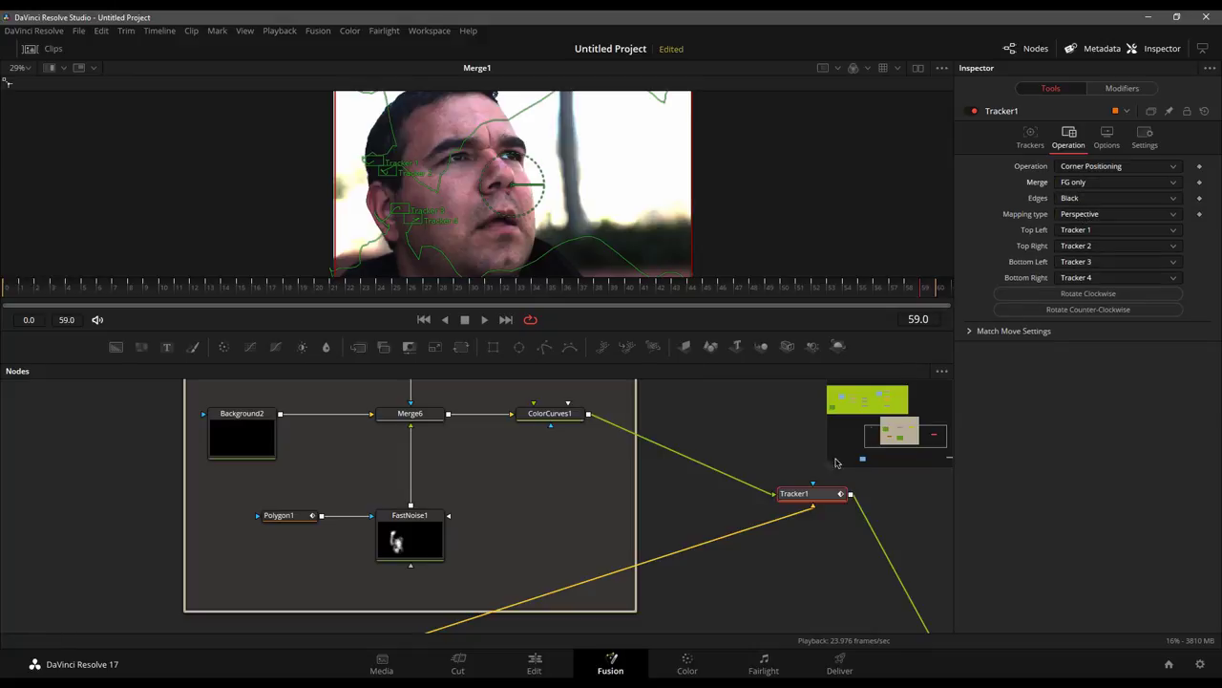
- View Tracker1's output on its own and inspect the corner-pinned veins at frame 38
key("1")
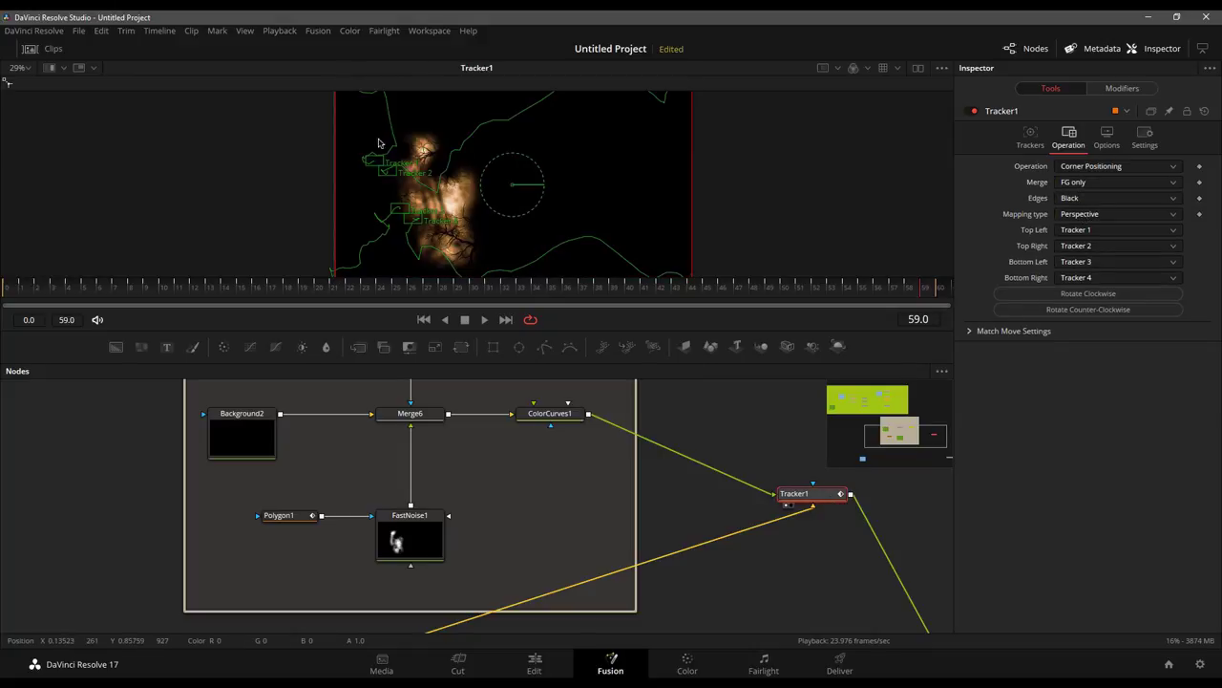
scroll(795, 592, "down", 2)
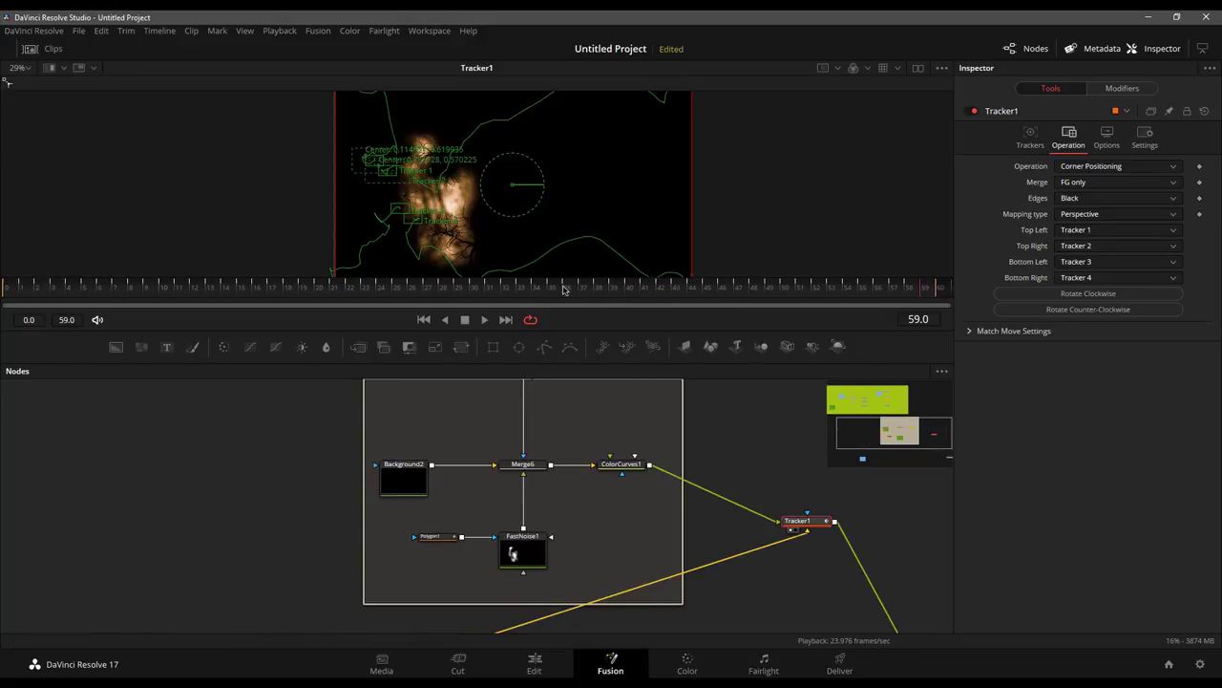
mouse_move(601, 294)
left_mouse_down()
mouse_move(416, 297)
mouse_move(600, 294)
left_mouse_up()
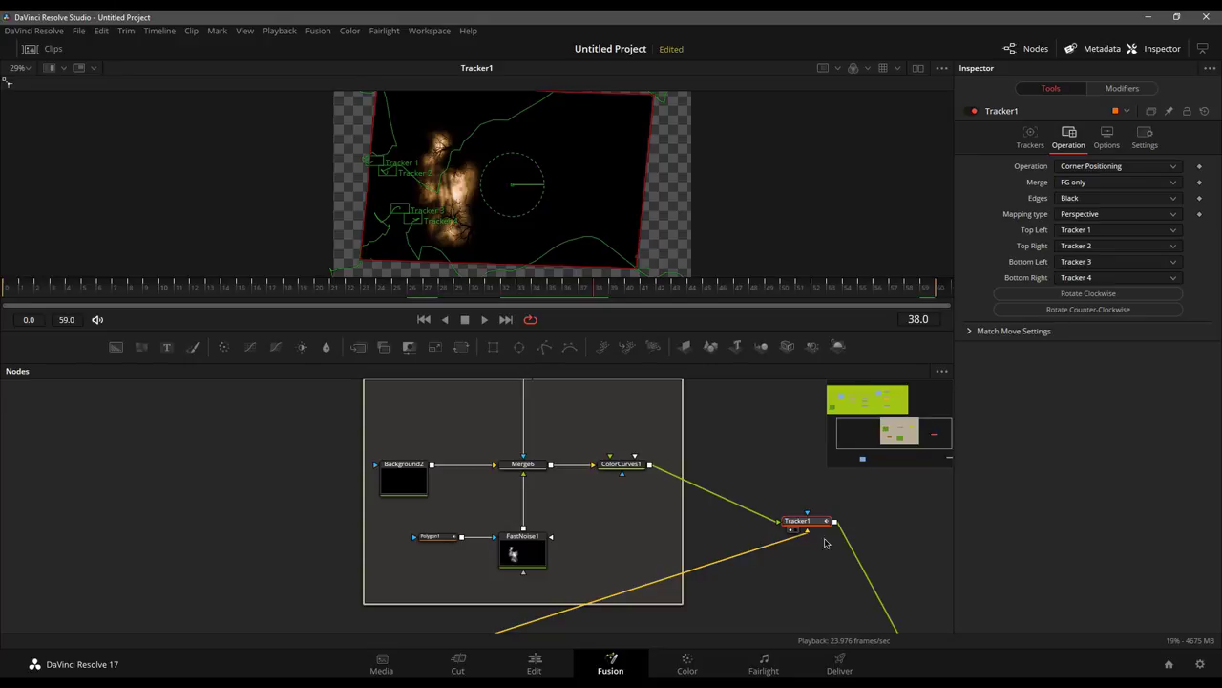
- View Merge1's composite and play the clip to check how the glowing veins follow the face
left_click_drag(800, 606, 552, 442)
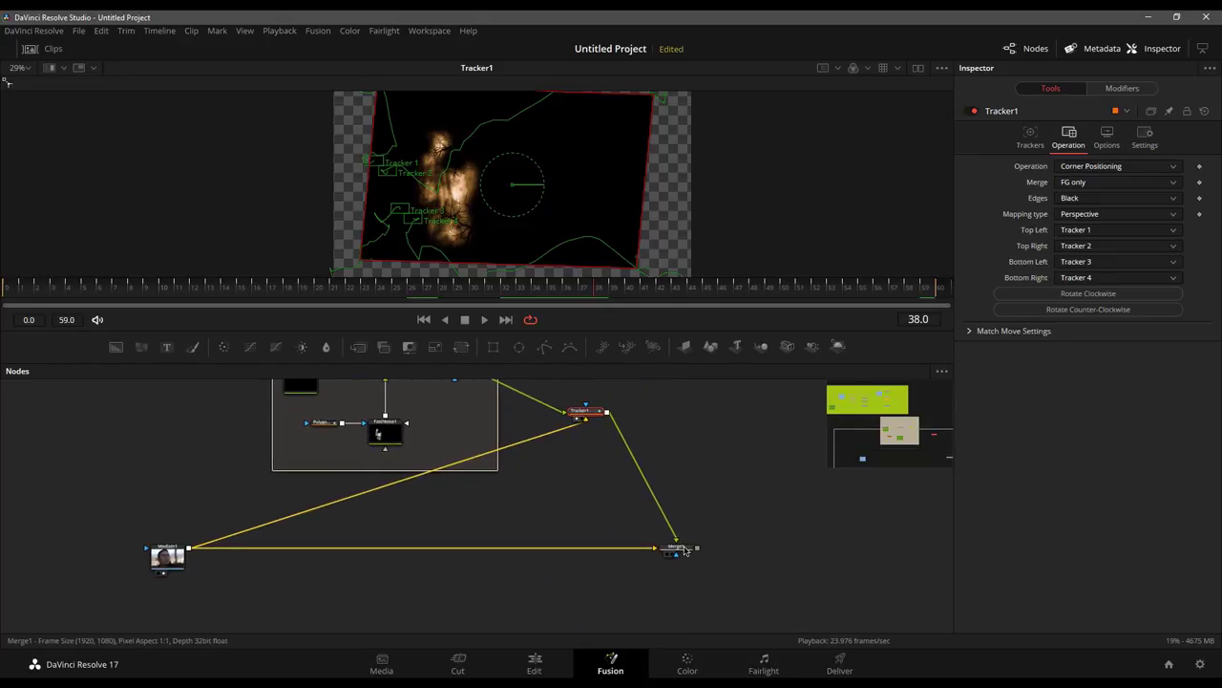
left_click(685, 550)
key("1")
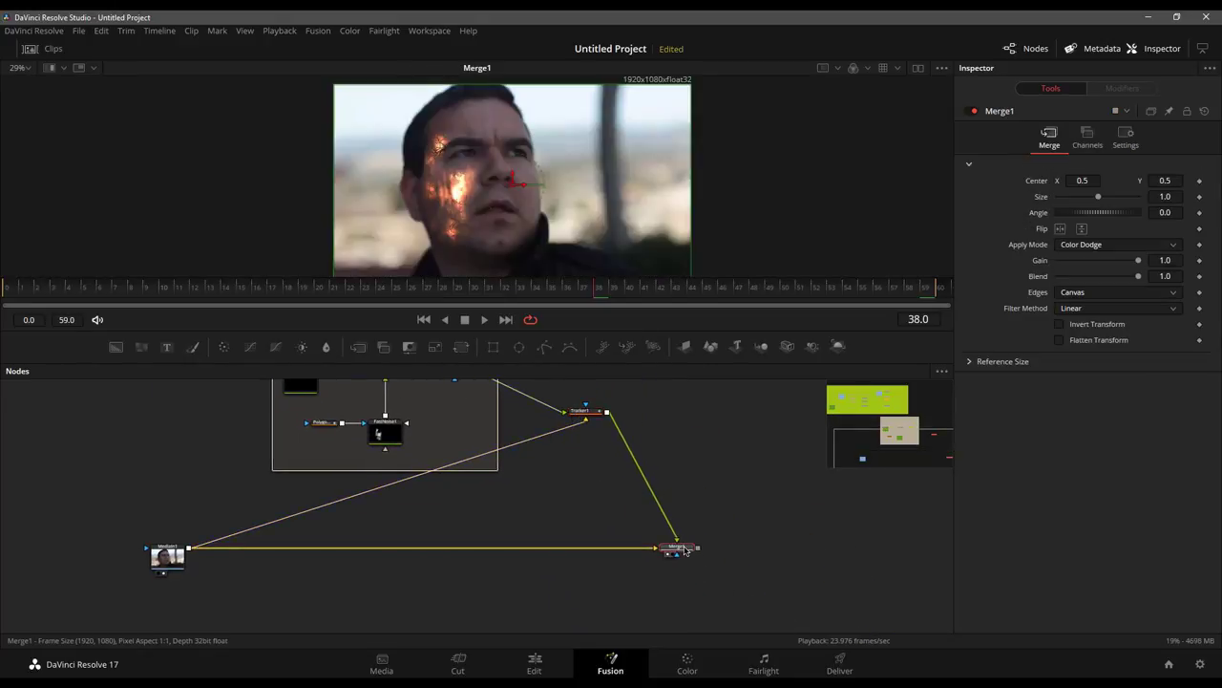
left_click(561, 293)
left_click_drag(561, 293, 115, 307)
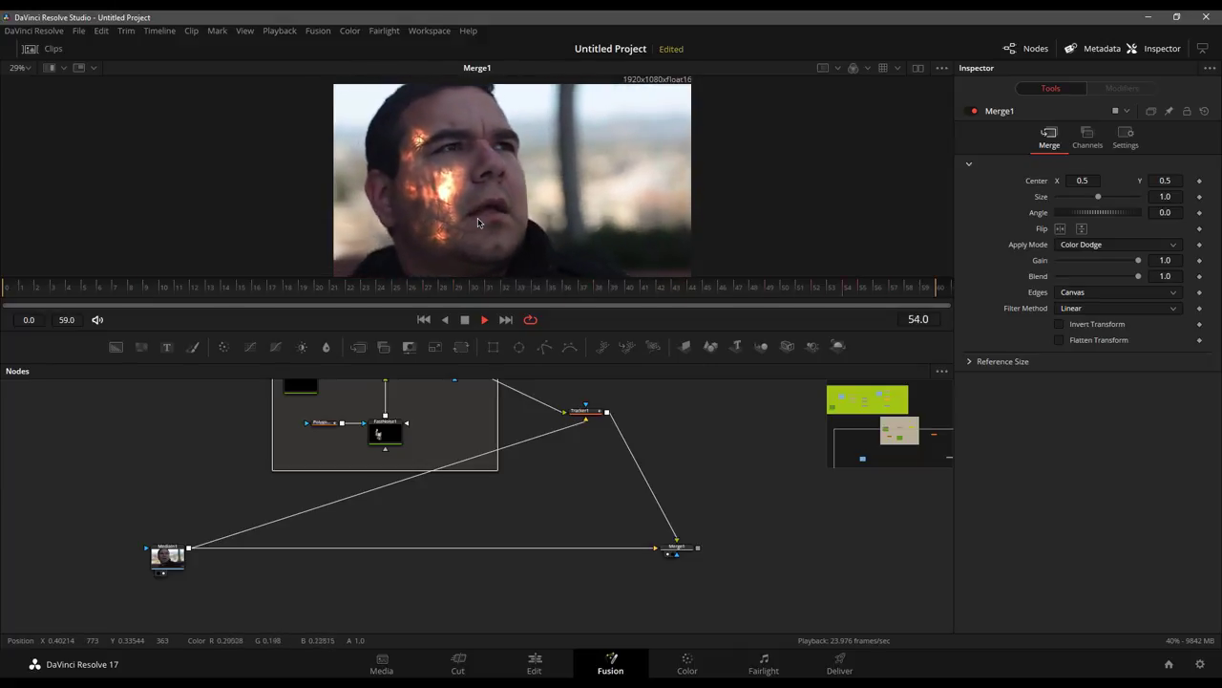
left_click(465, 321)
- Keyframe Merge1's Blend from 0.0 at frame 27 to 1.0 at frame 40 so the veins fade in
left_click_drag(488, 298, 427, 293)
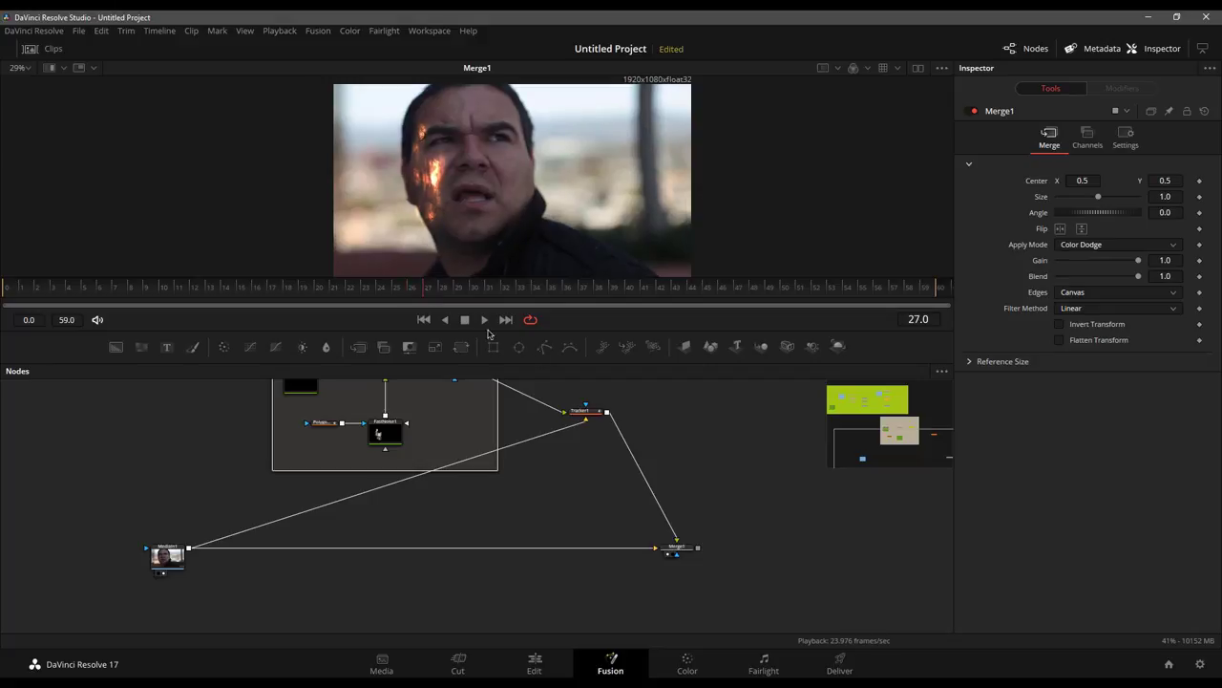
left_click(687, 550)
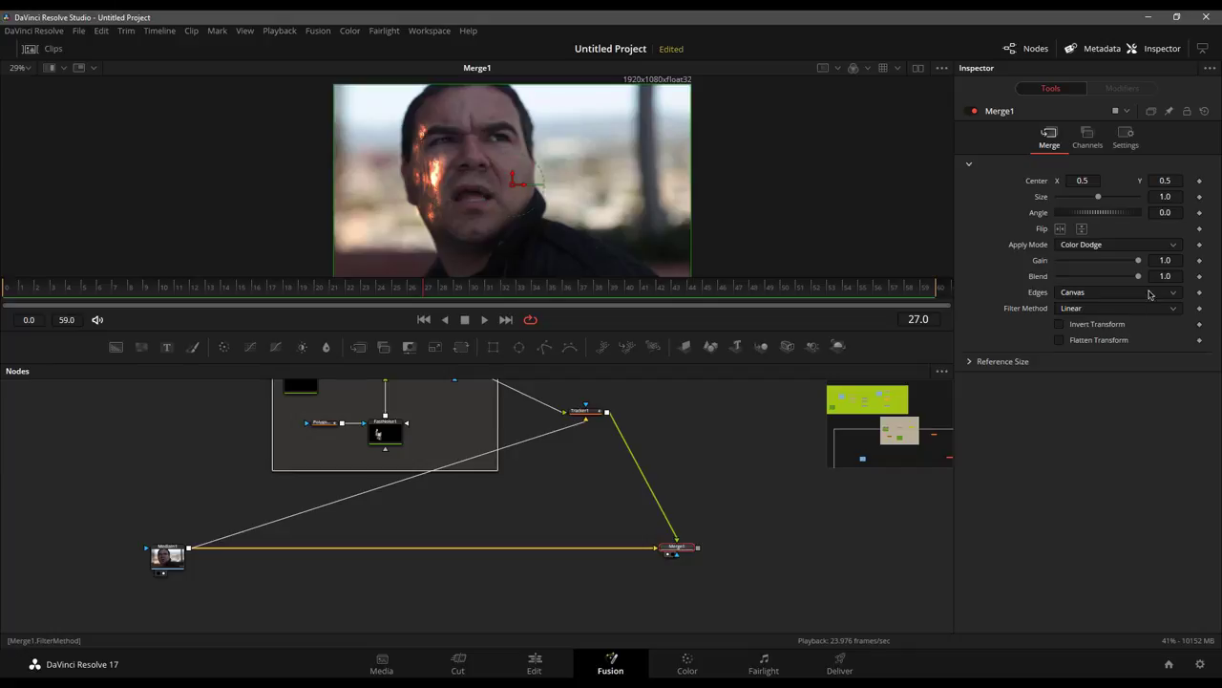
left_click_drag(1122, 280, 977, 295)
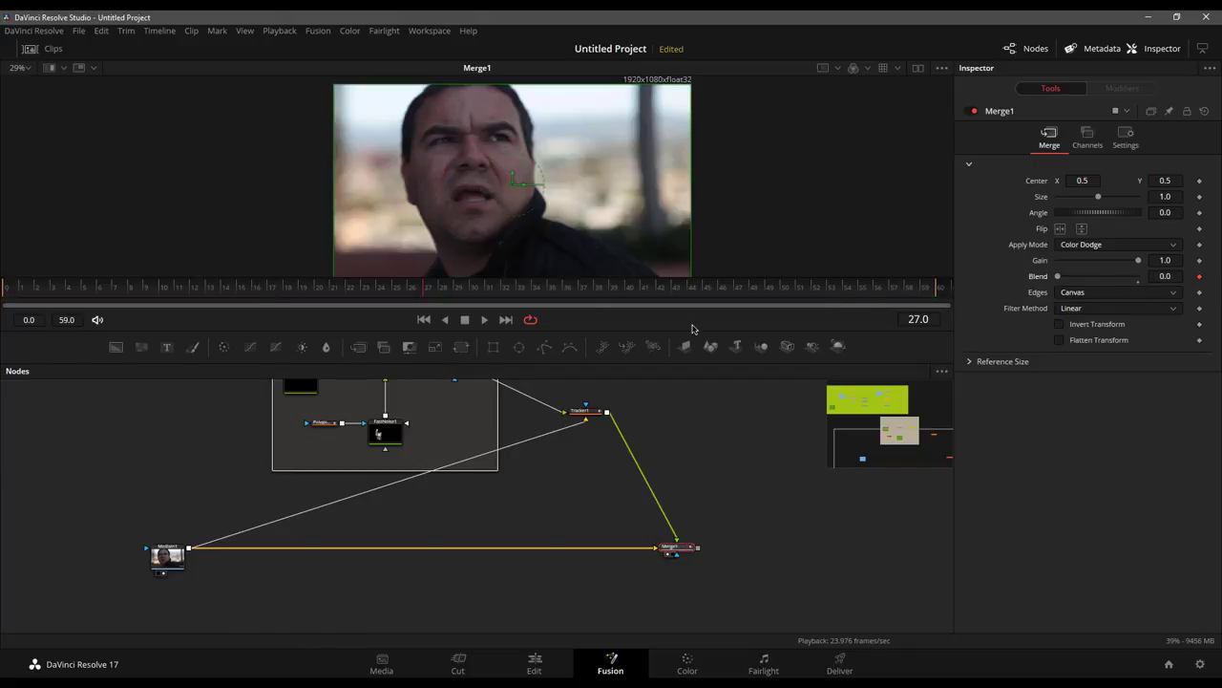
left_click_drag(479, 299, 636, 294)
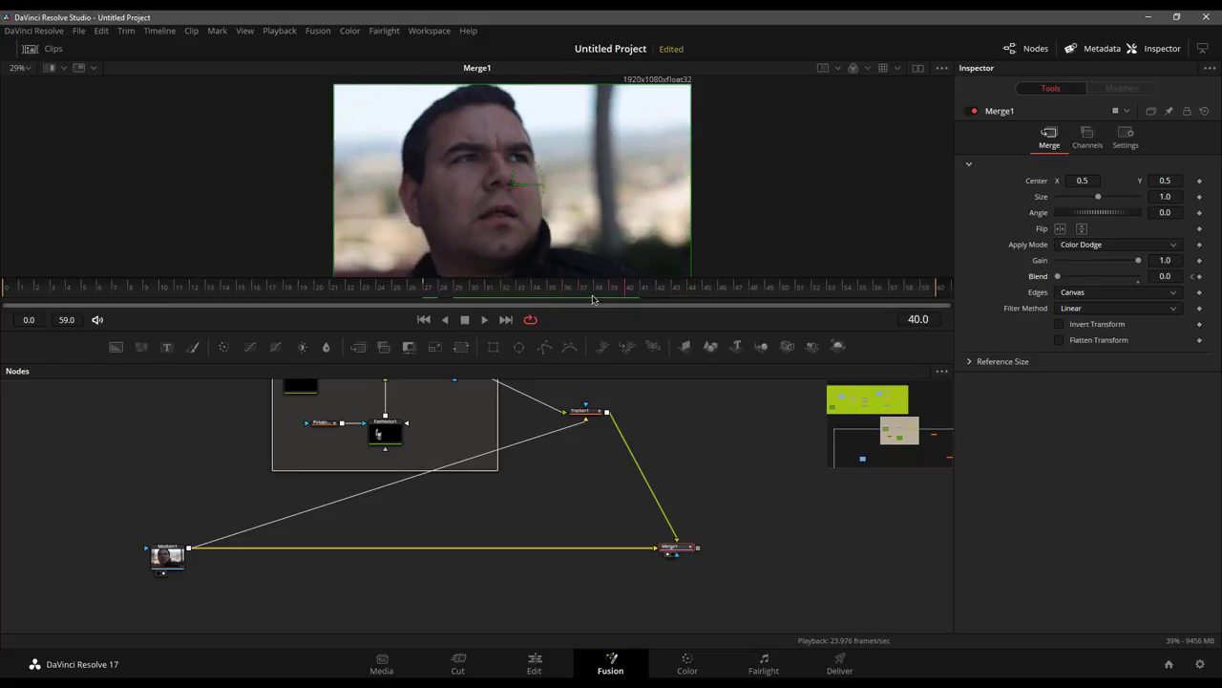
left_click_drag(1058, 276, 1141, 276)
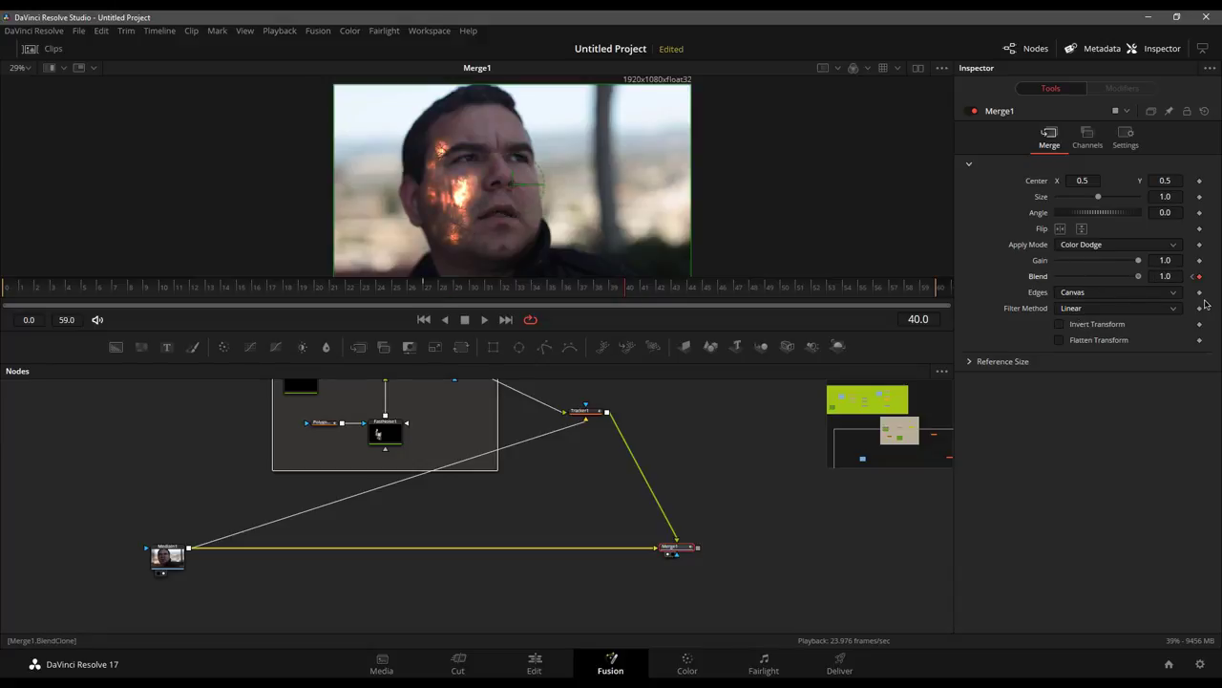
mouse_move(1139, 280)
left_mouse_down()
mouse_move(1102, 286)
mouse_move(1149, 283)
left_mouse_up()
- Play the clip from frame 23 to review the fade-in of the veins
left_click(373, 291)
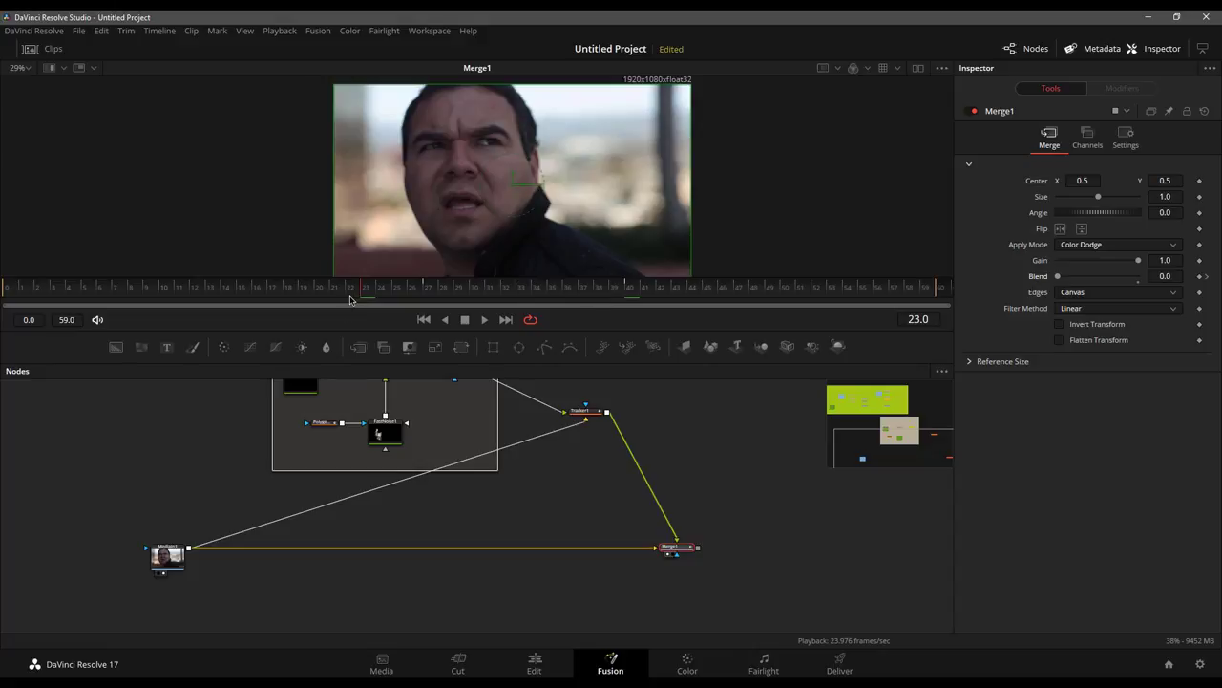
key("space")
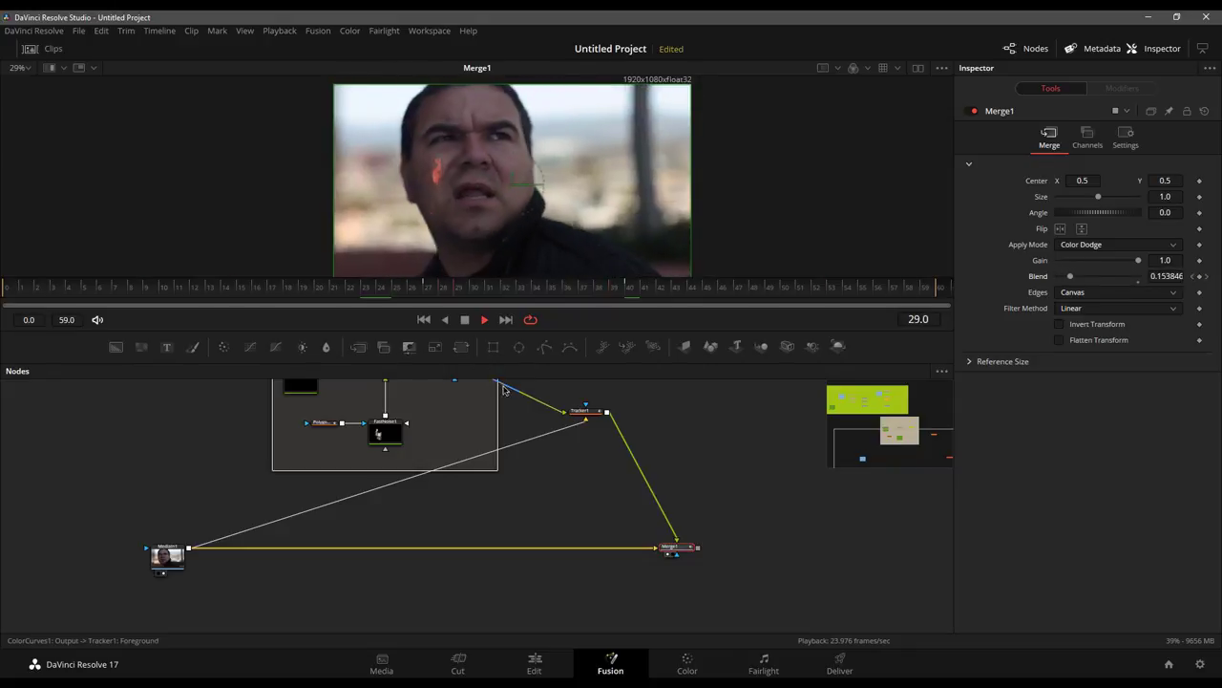
left_click(464, 318)
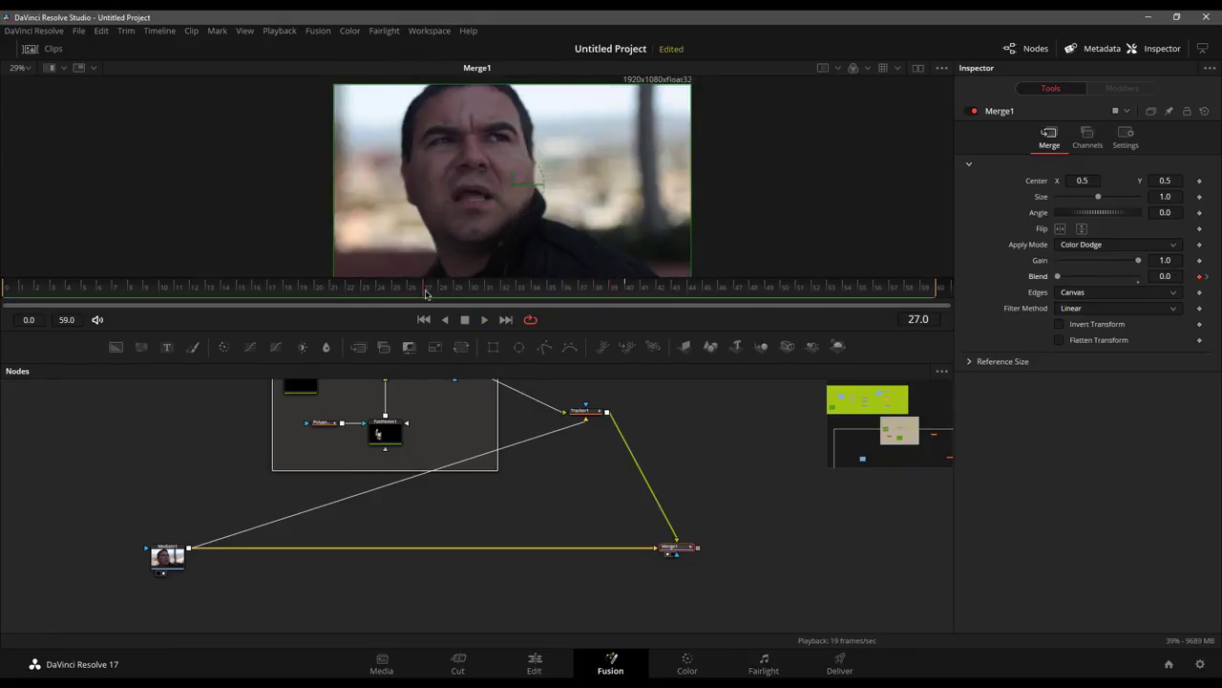
- Insert a Blur node between Tracker1 and Merge1, placing it beside Tracker1
left_click_drag(504, 292, 429, 292)
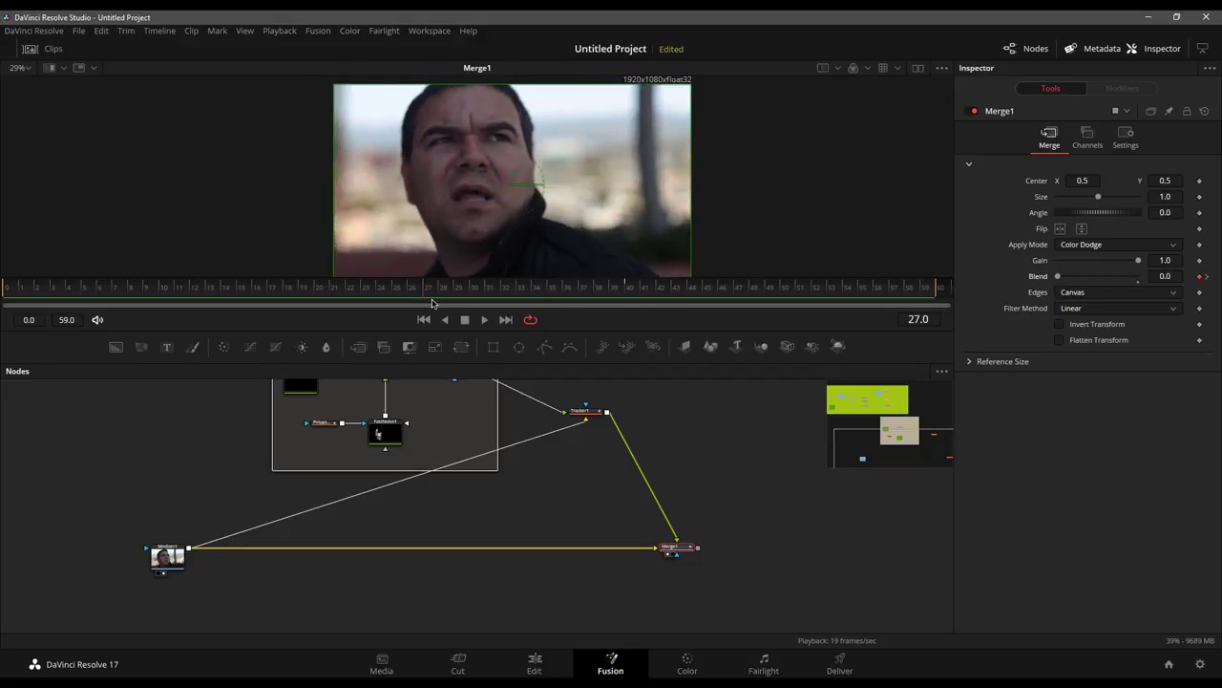
left_click(576, 420)
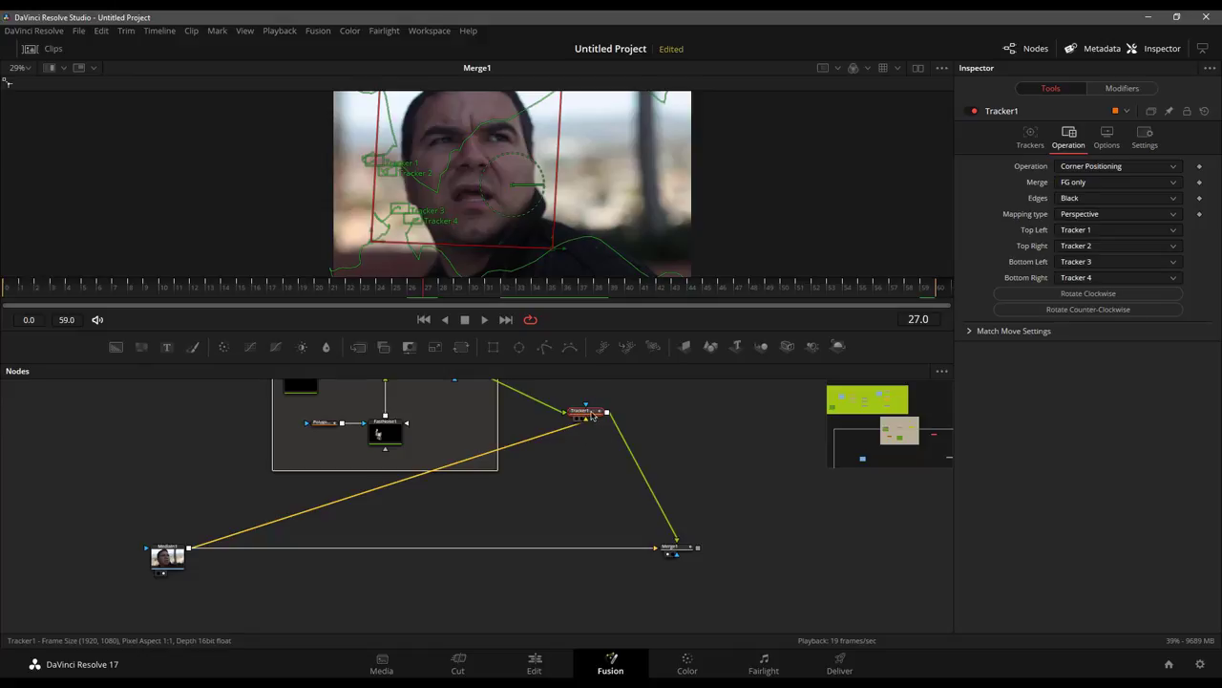
left_click_drag(576, 469, 542, 474)
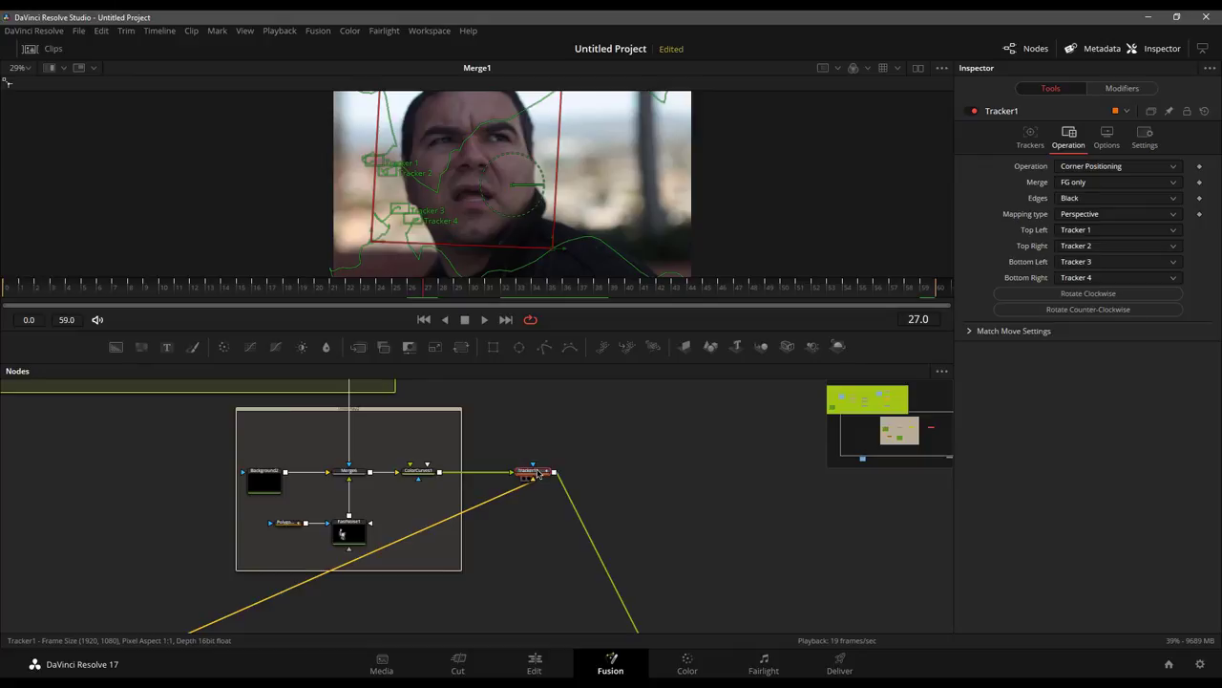
left_click(326, 352)
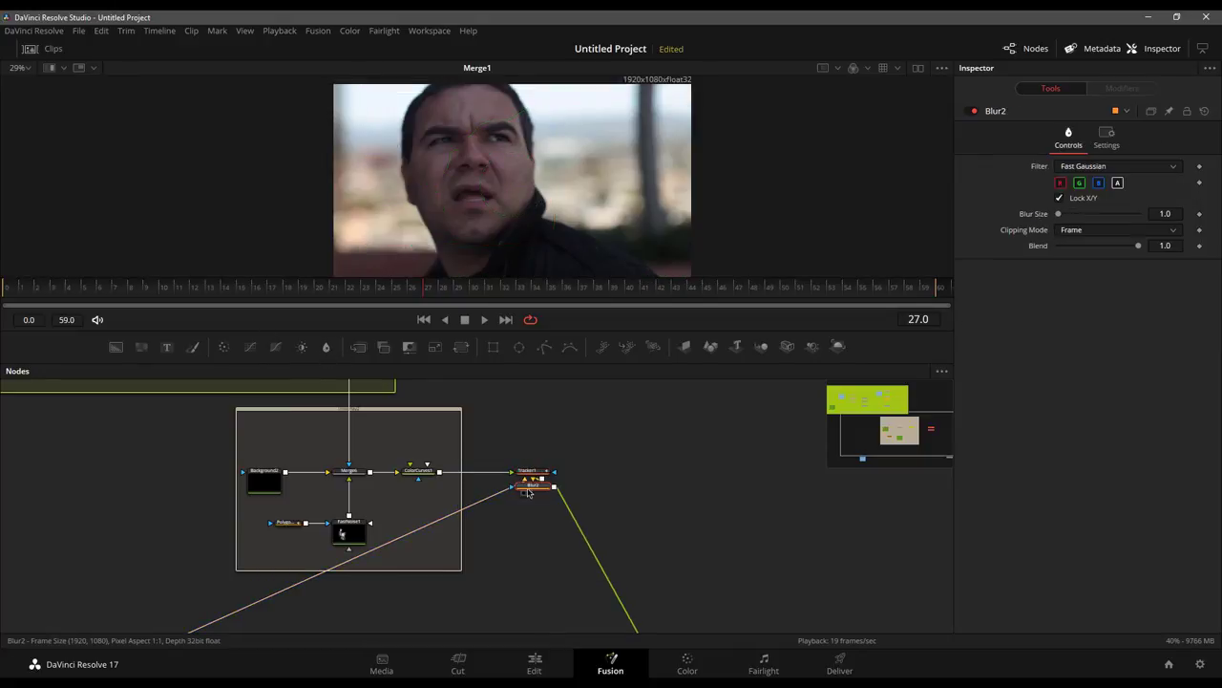
left_click_drag(535, 491, 619, 477)
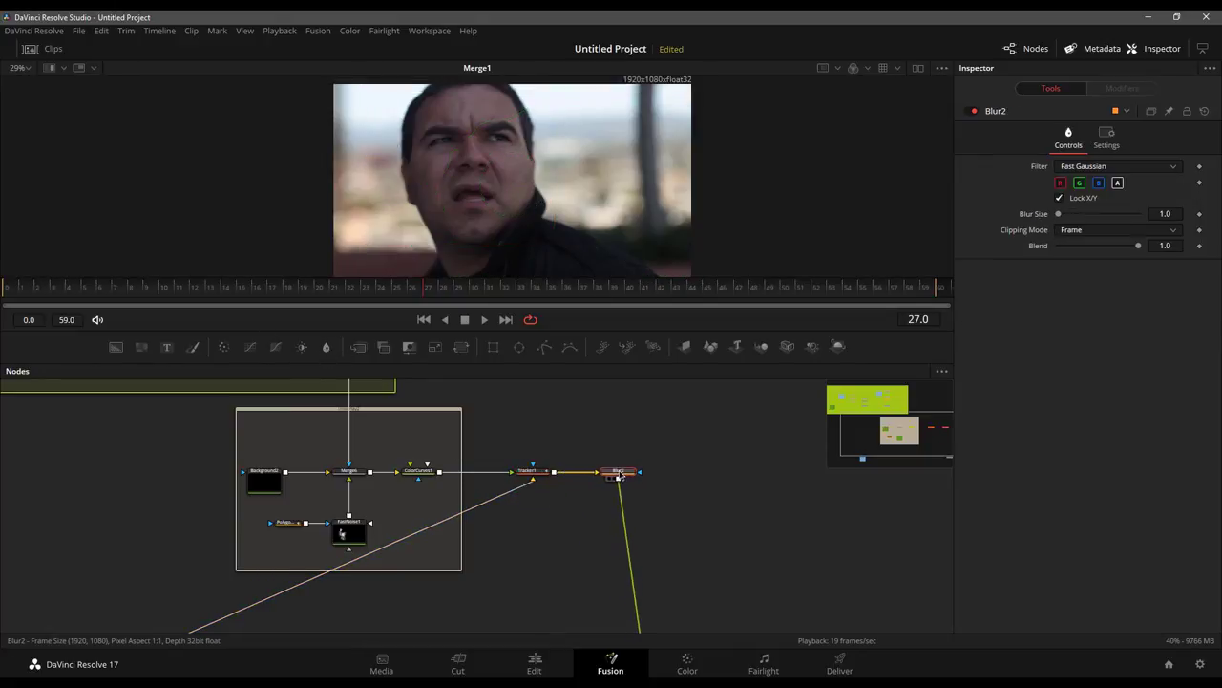
left_click_drag(700, 551, 609, 459)
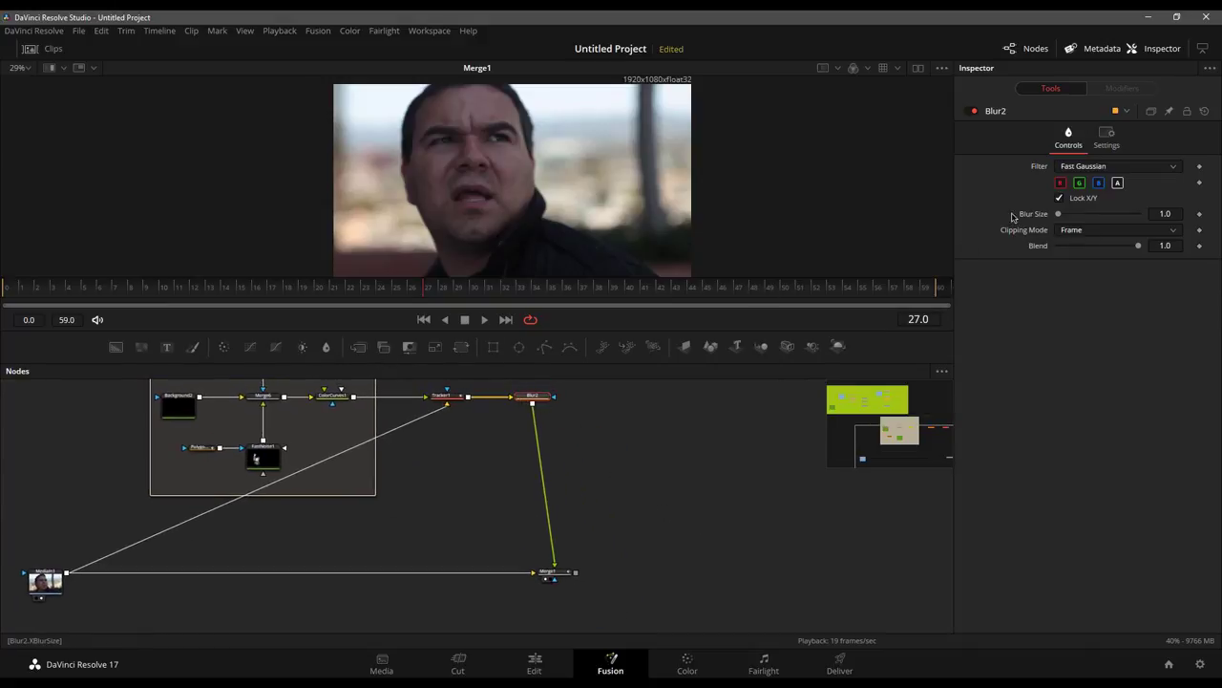
- Keyframe Blur2's Blur Size from 45.7 at frame 27 to 0.0 at frame 40 and play back the result
left_click_drag(578, 295, 660, 295)
left_click_drag(1058, 215, 1089, 217)
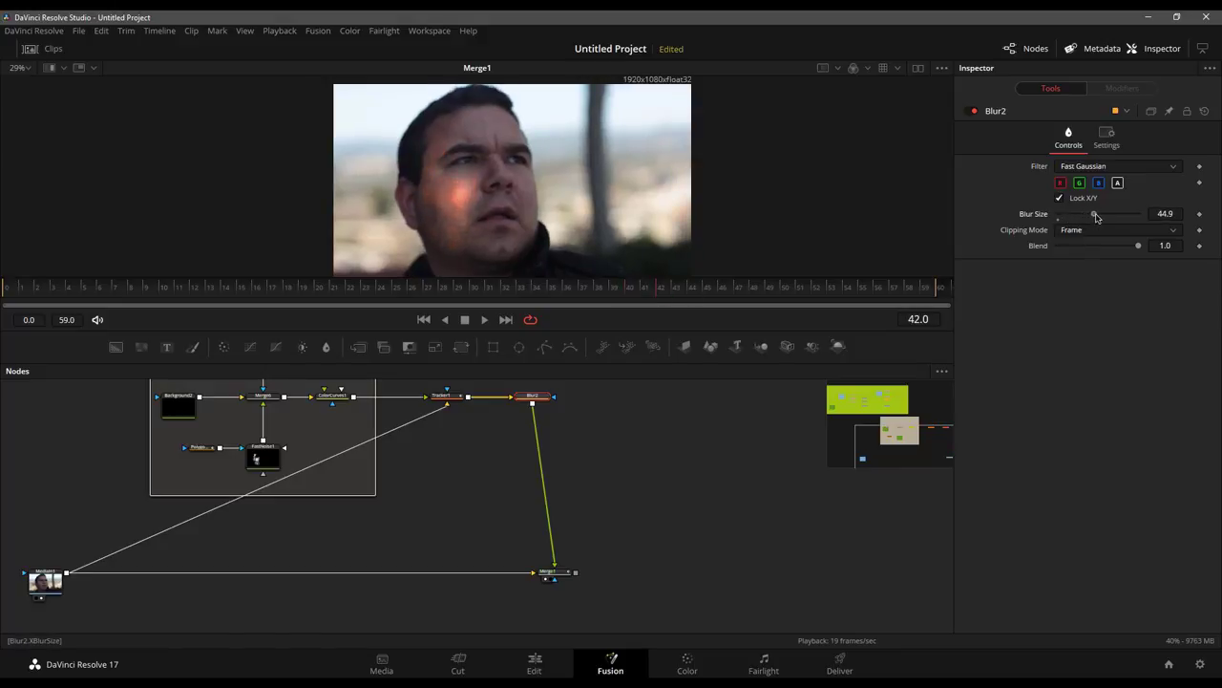
left_click_drag(493, 298, 432, 303)
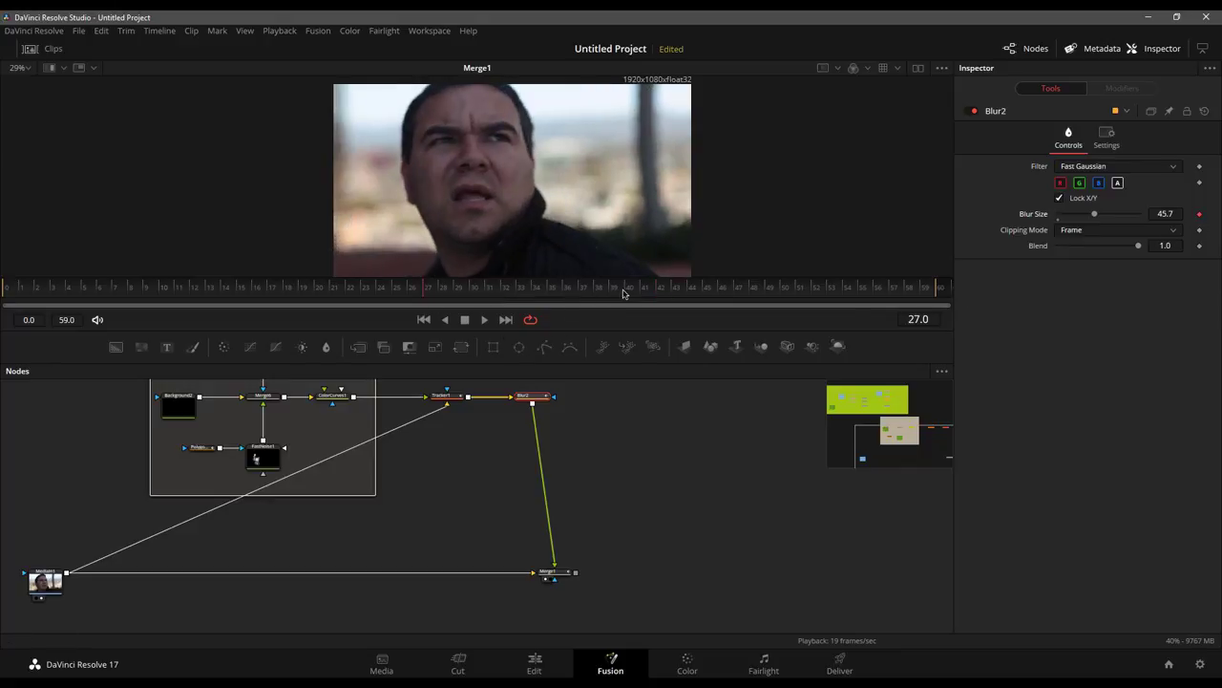
left_click(622, 293)
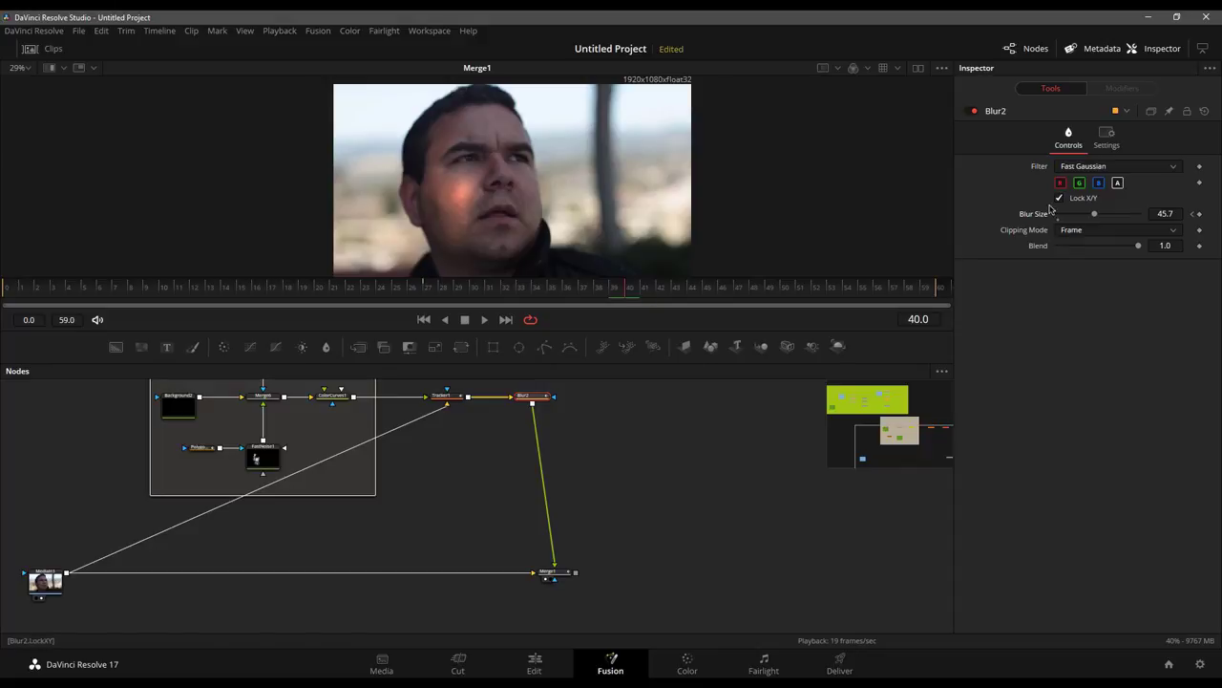
left_click_drag(1095, 214, 1044, 223)
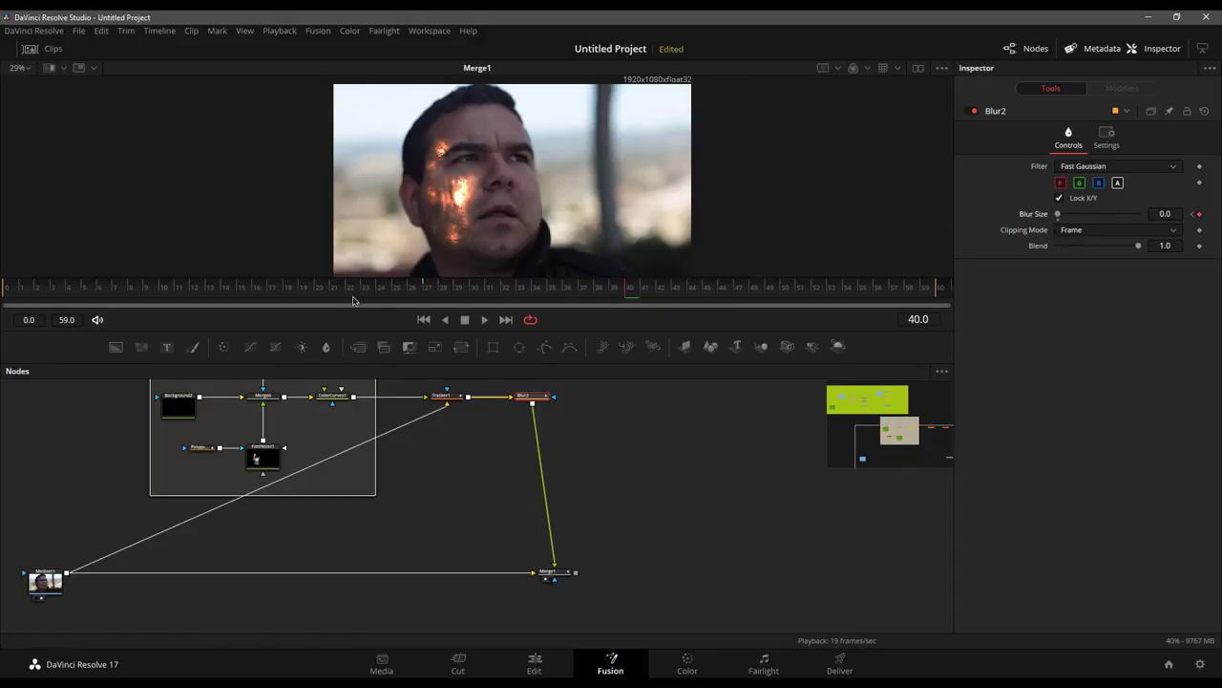
key("space")
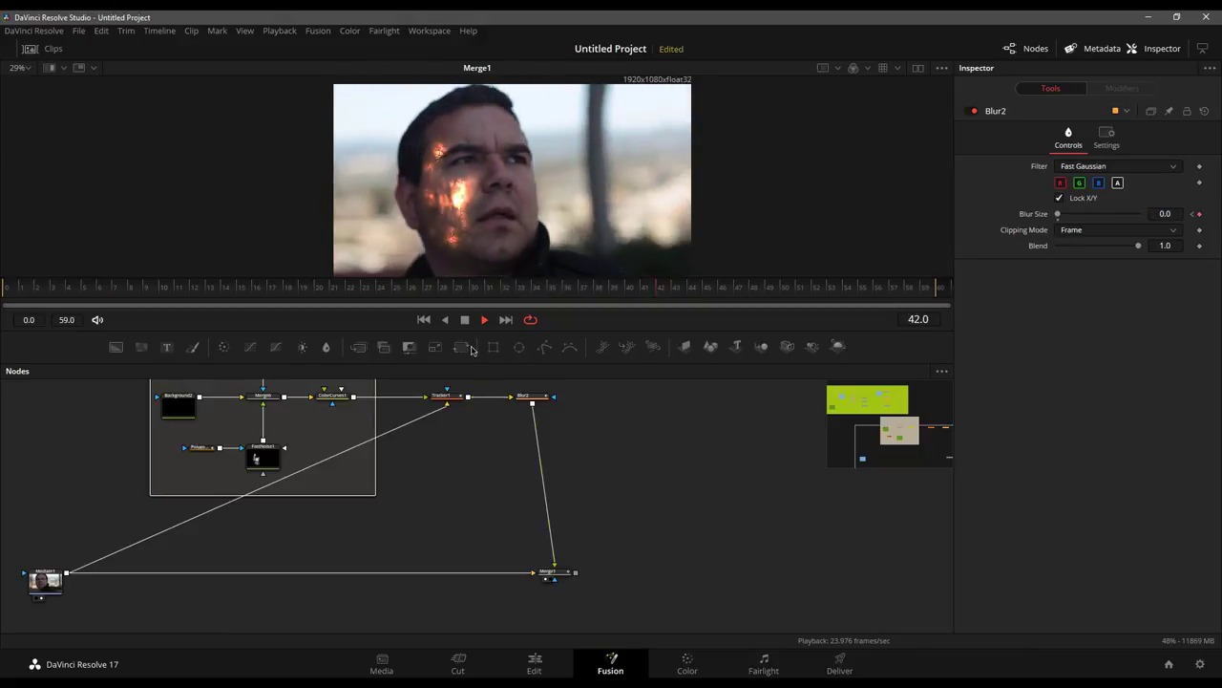
key("space")
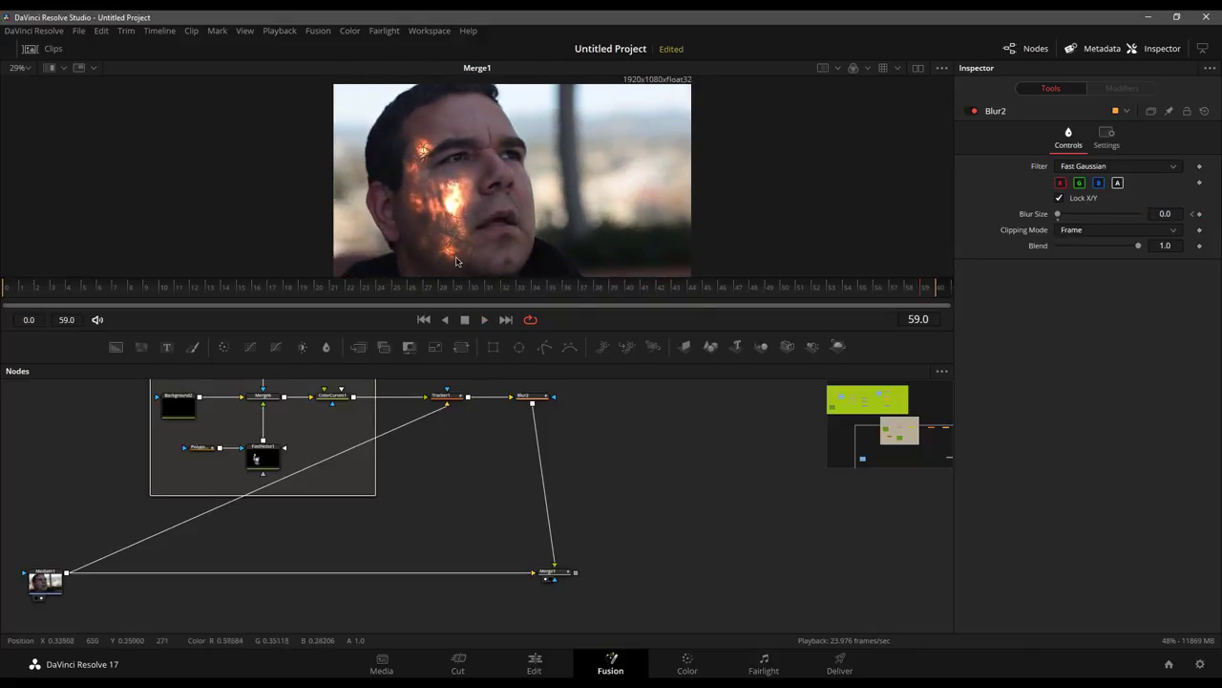
- Keyframe FastNoise1's Center X from 0.5 at frame 26 to 0.565 at frame 43 so the noise shifts
left_click_drag(464, 481, 474, 582)
left_click(459, 291)
left_click(417, 291)
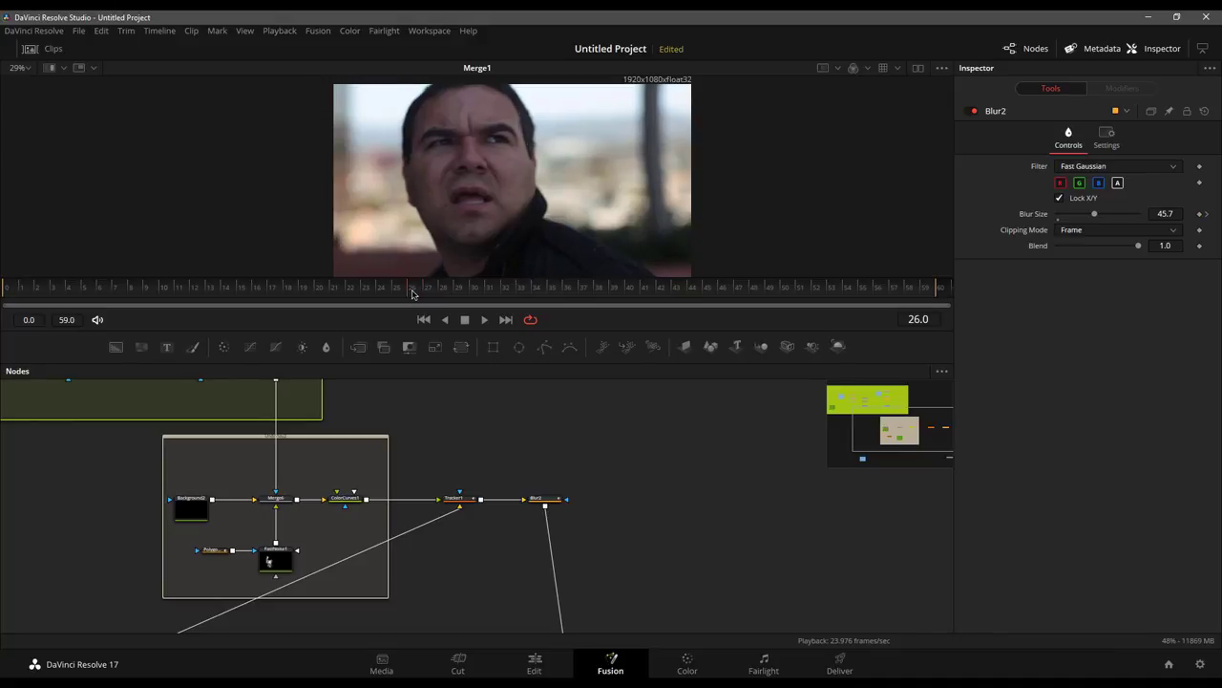
left_click(274, 559)
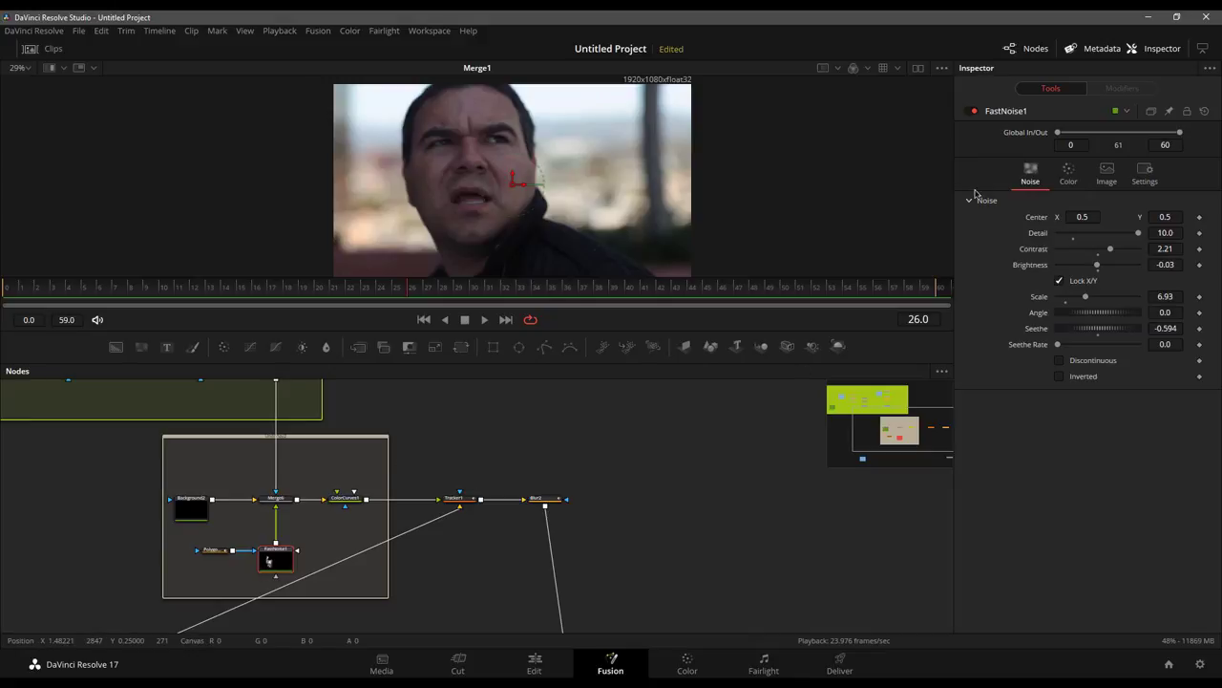
left_click(1199, 216)
left_click_drag(449, 291, 675, 294)
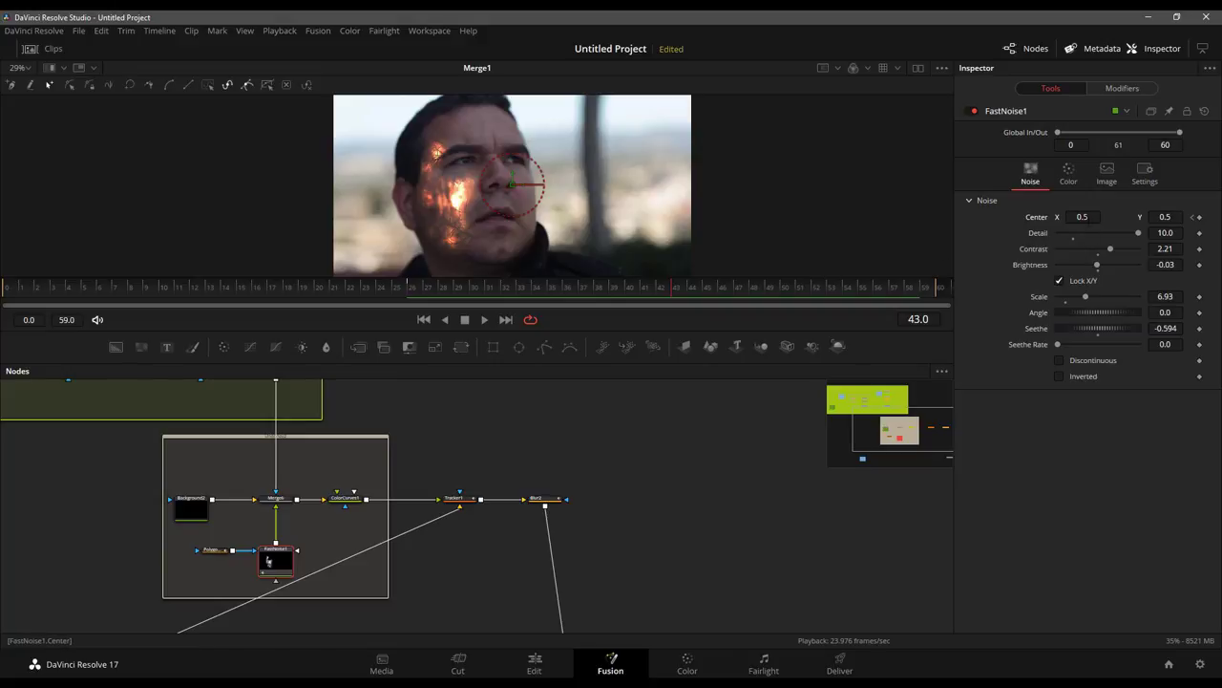
left_click_drag(1082, 217, 1117, 217)
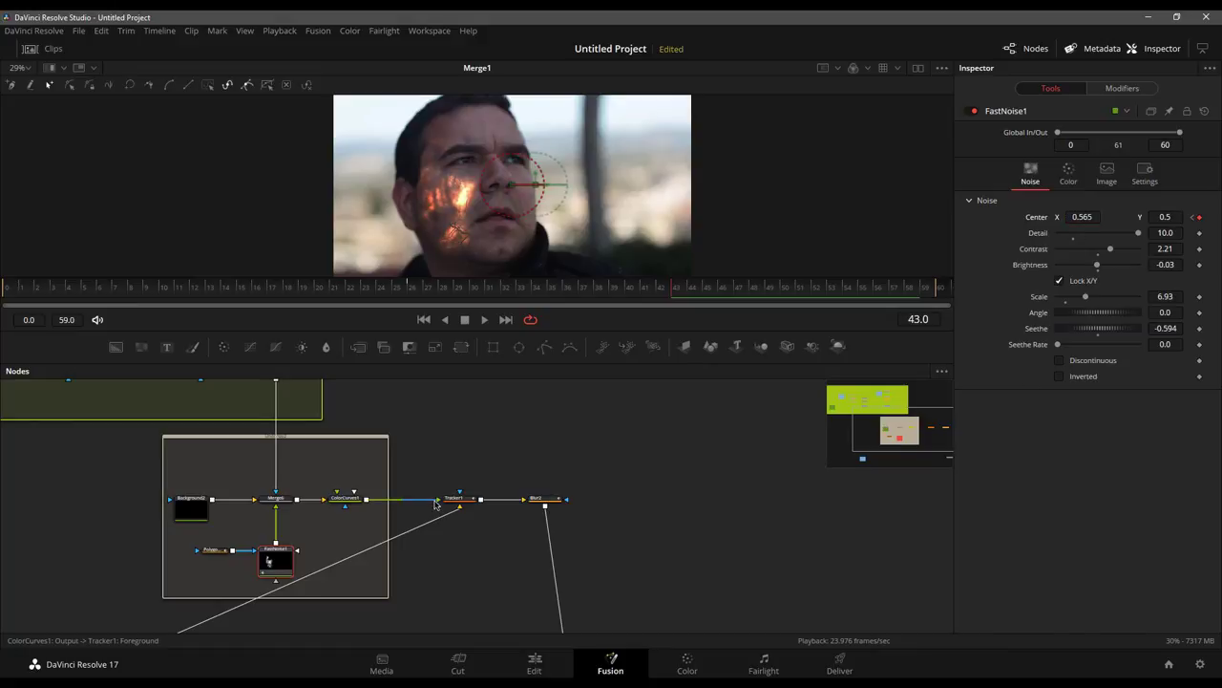
- Play the clip to review the moving noise during the vein reveal, and return to FastNoise1's Center keyframe at frame 43
left_click(220, 291)
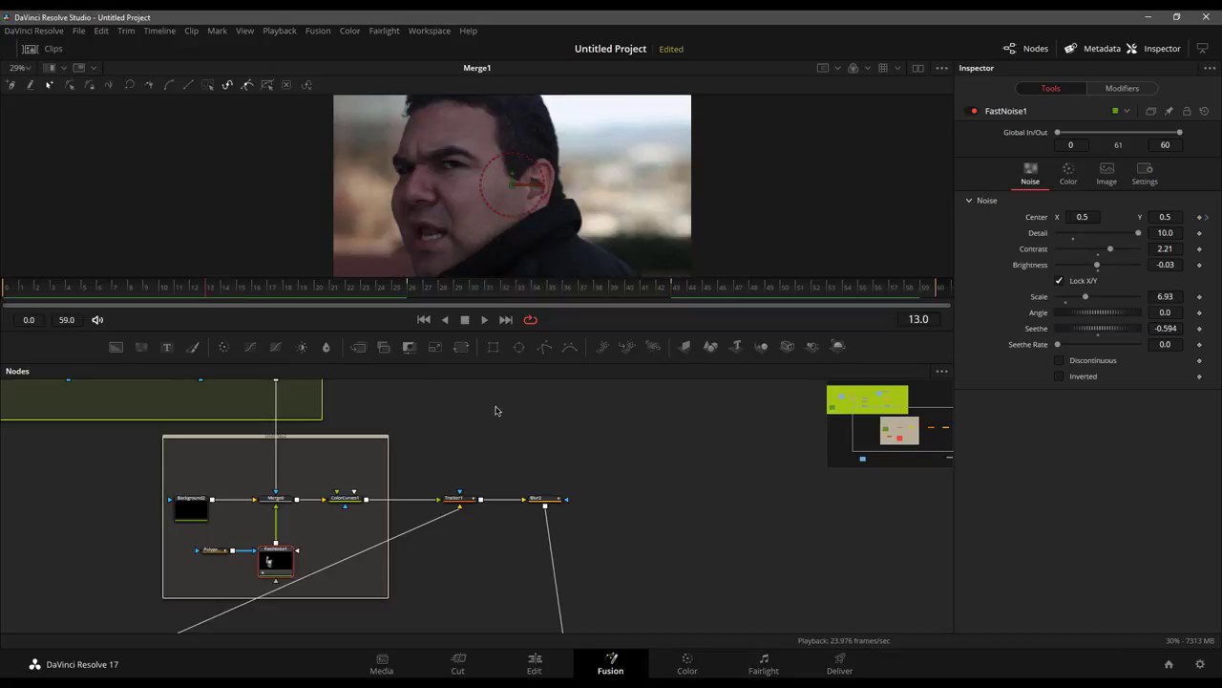
key("space")
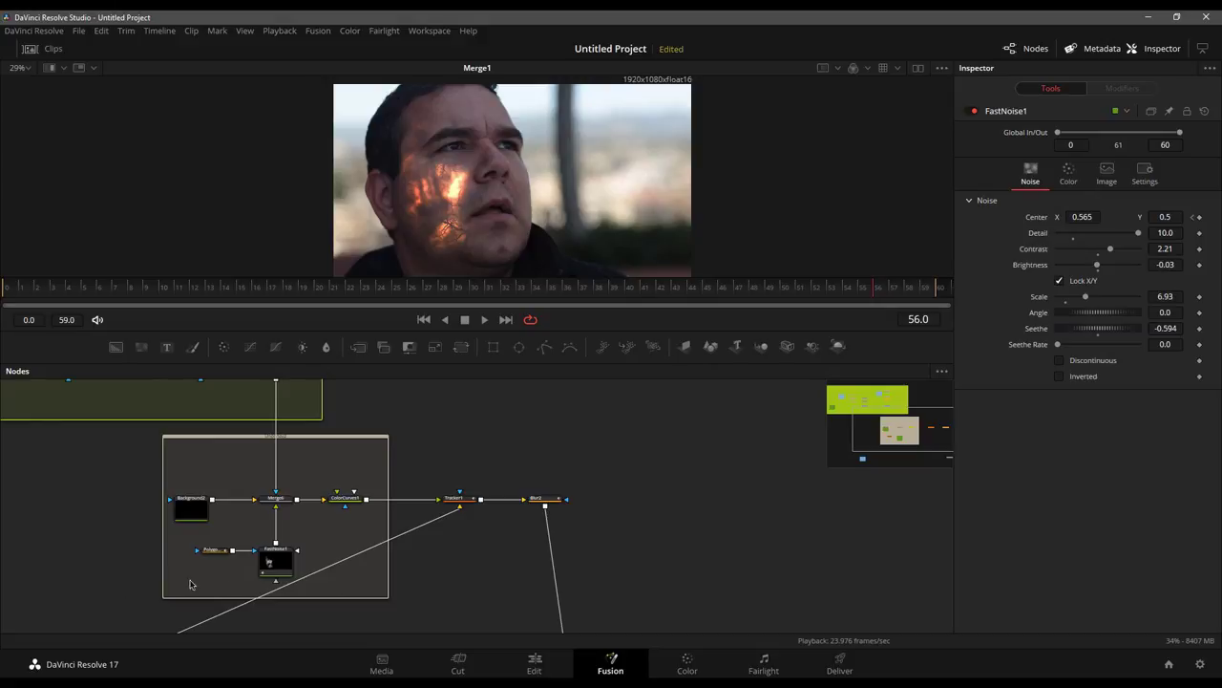
left_click(271, 565)
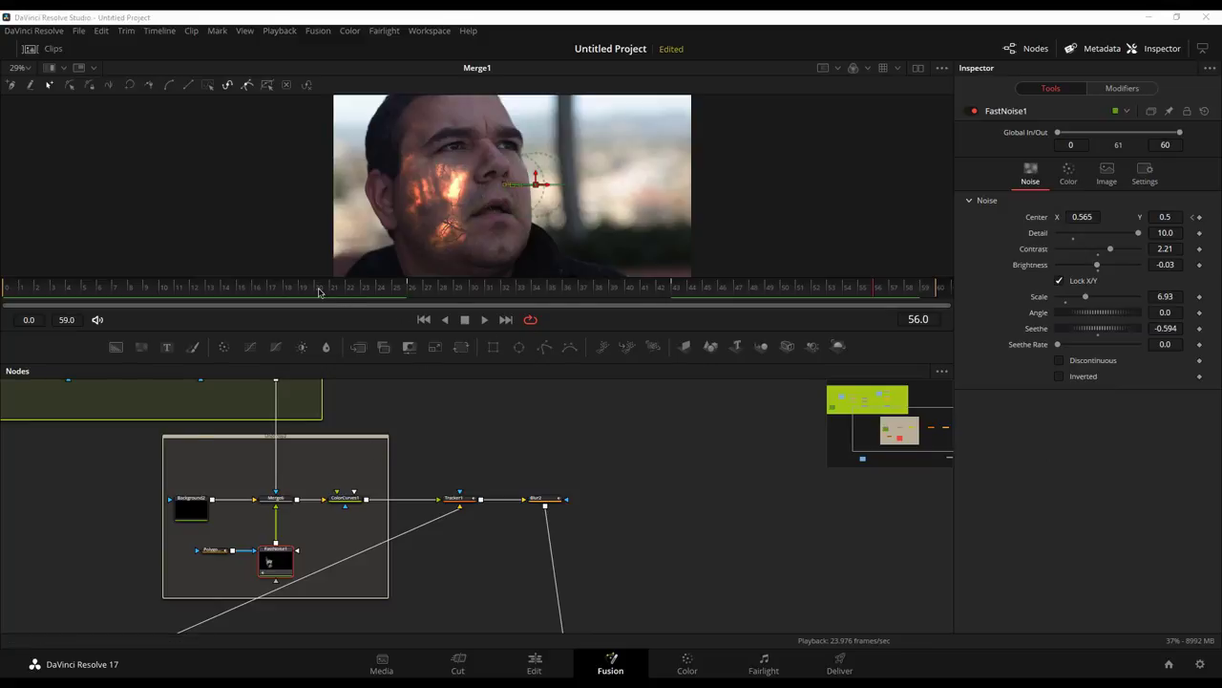
key("space")
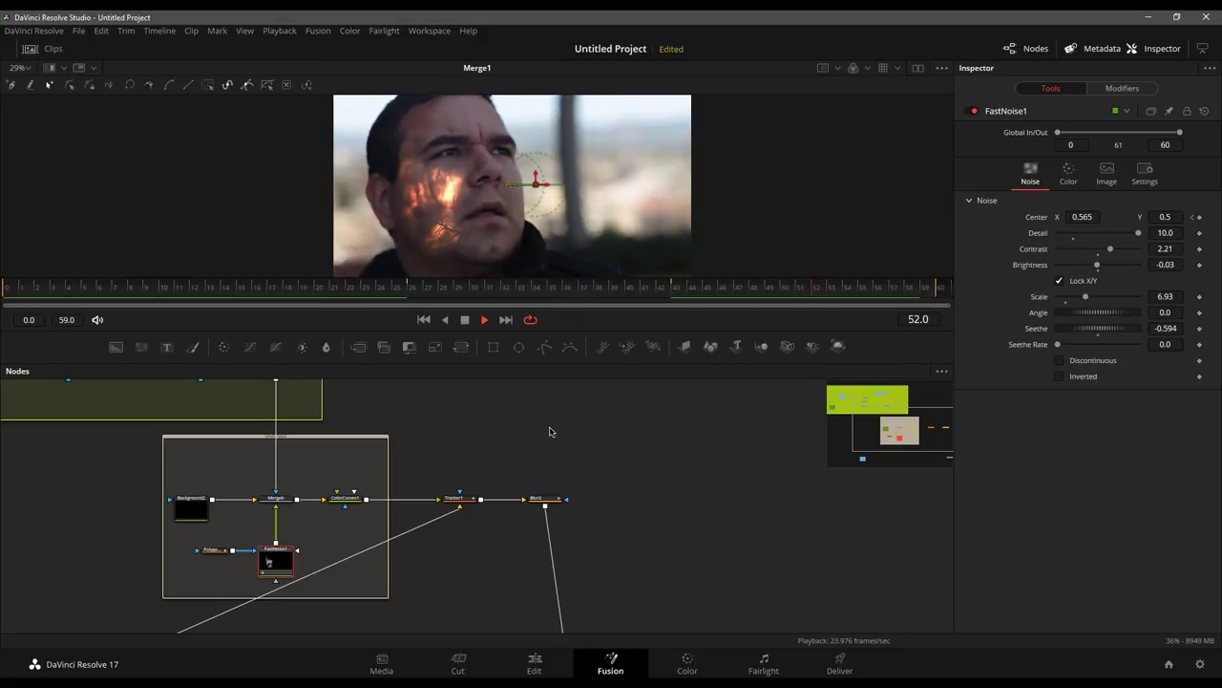
key("space")
left_click(662, 284)
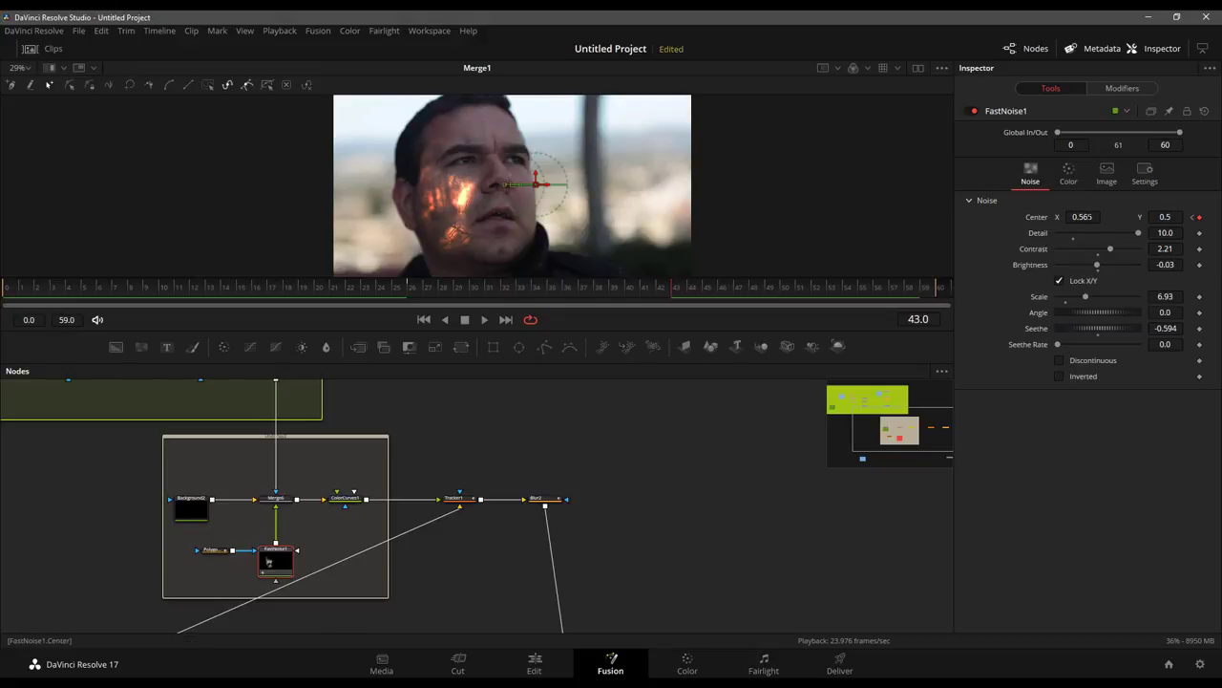
- Set FastNoise1's Center X to 0.519 at frame 43 and play back the softer noise shift
left_click(1090, 217)
key("BackSpace")
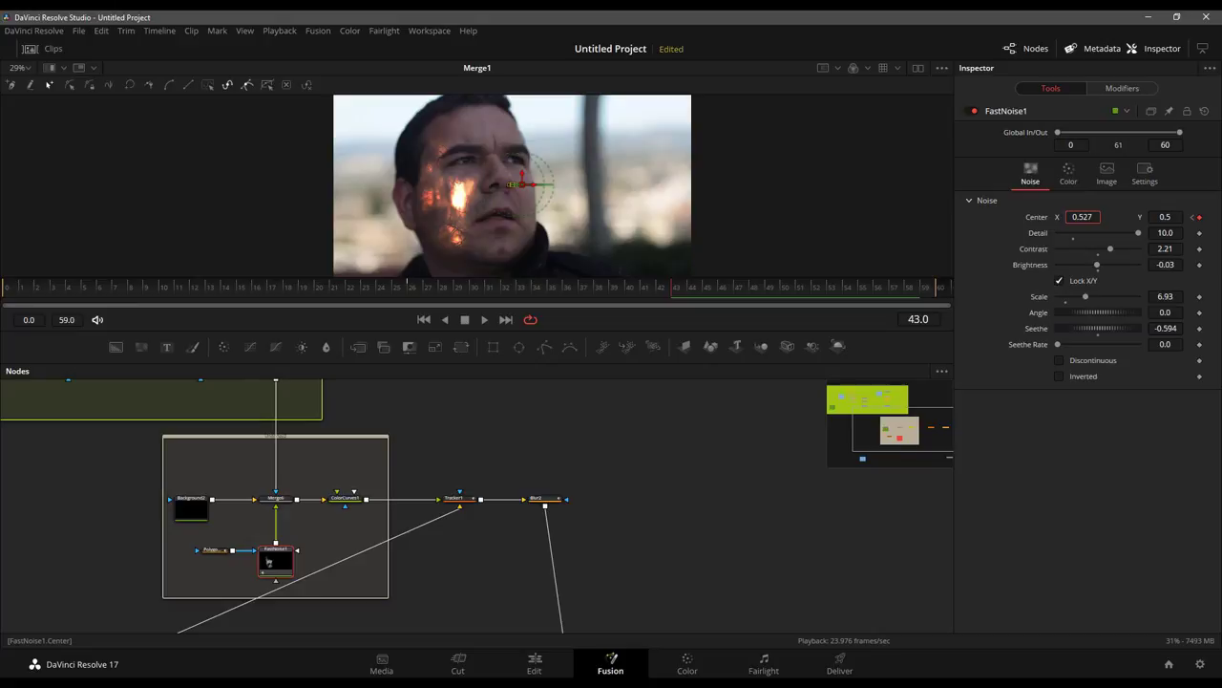
key("Return")
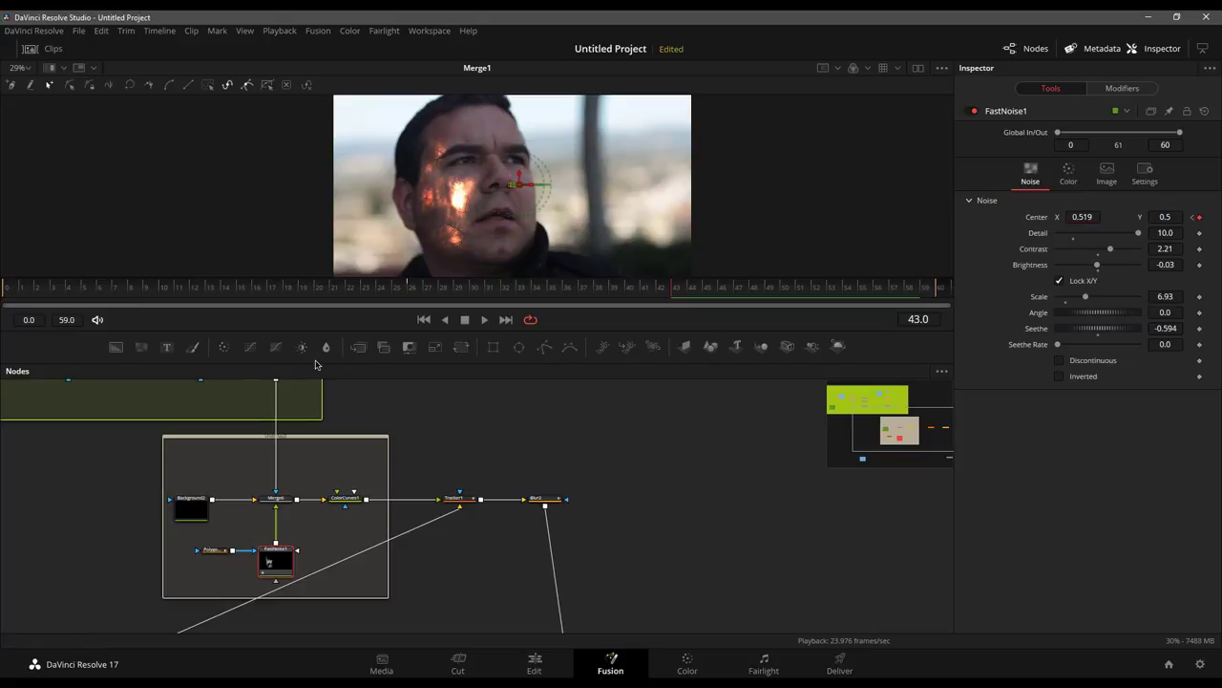
key("space")
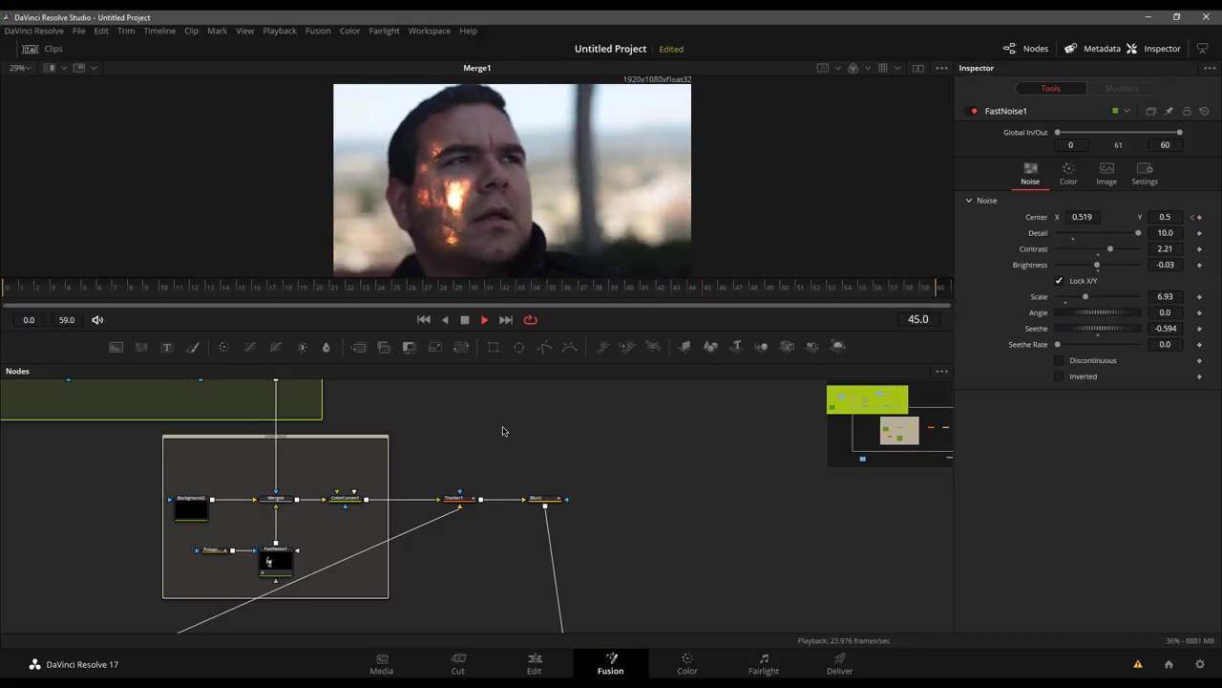
key("space")
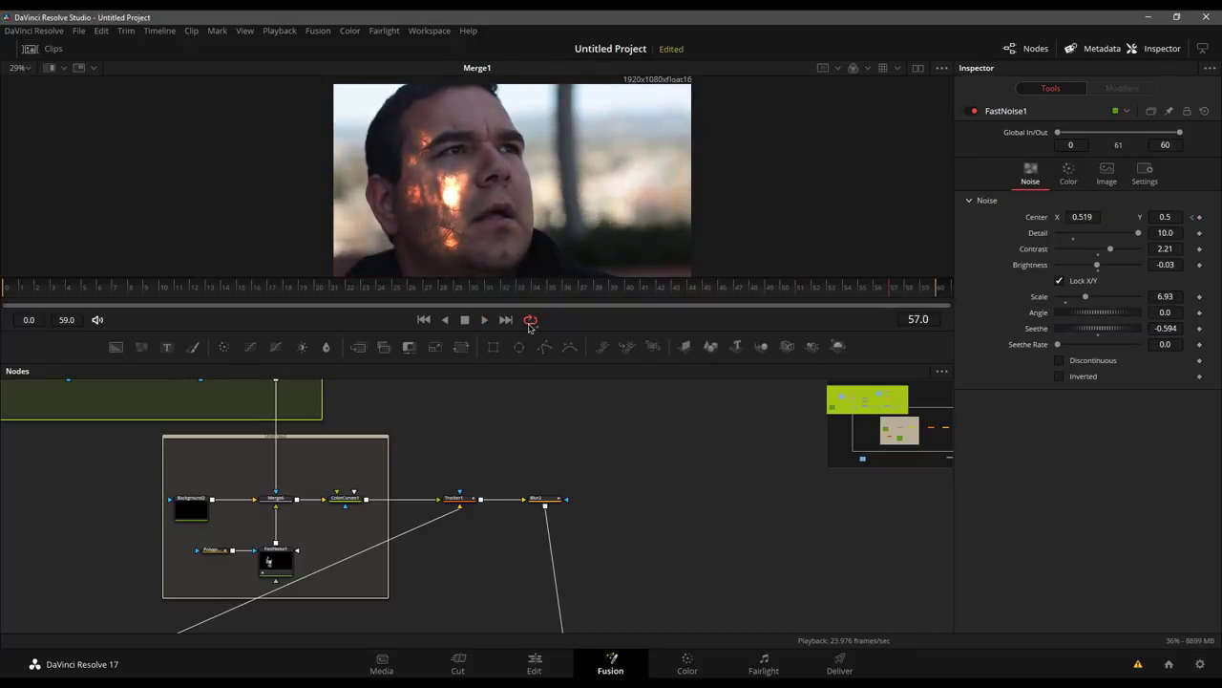
- At frame 59, raise the upper point of Polygon1's mask higher on the forehead and play back the result
left_click(506, 319)
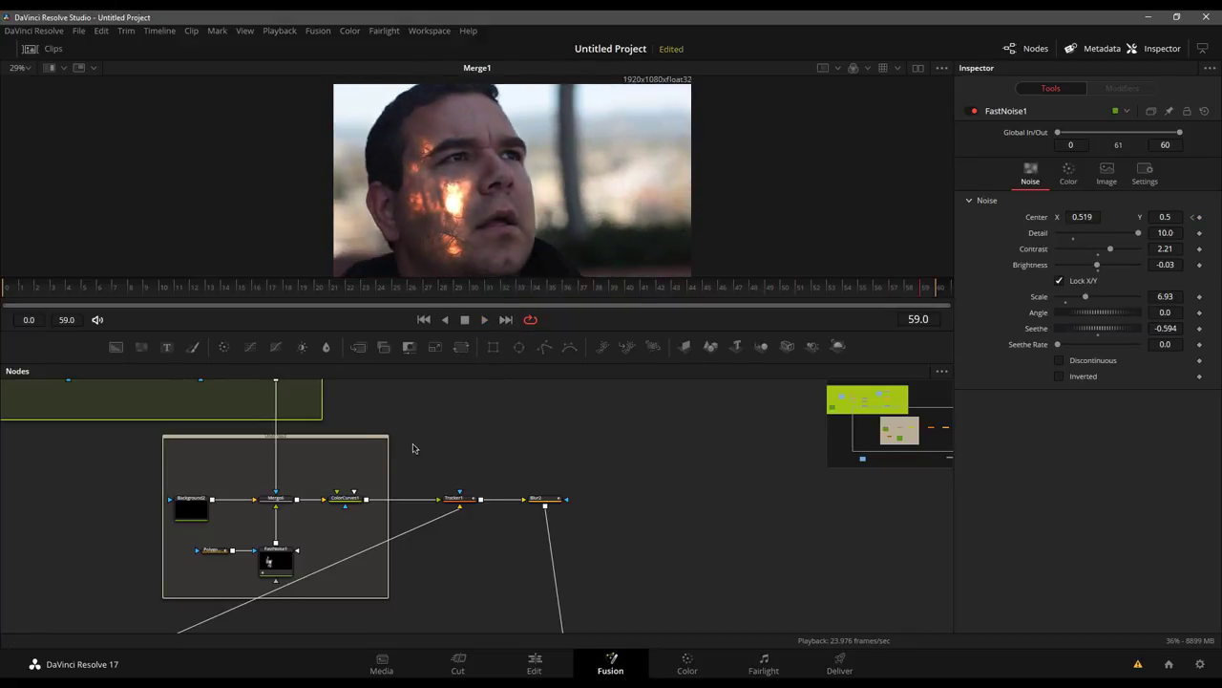
left_click(213, 552)
left_click_drag(417, 141, 412, 124)
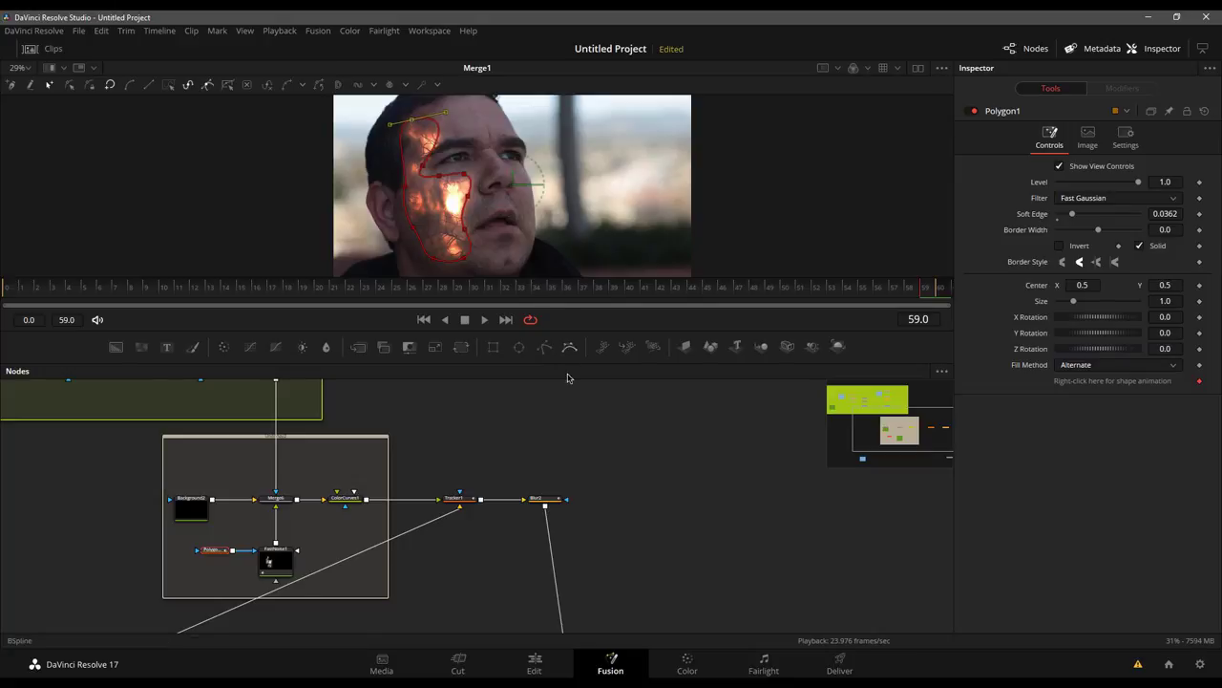
left_click(582, 453)
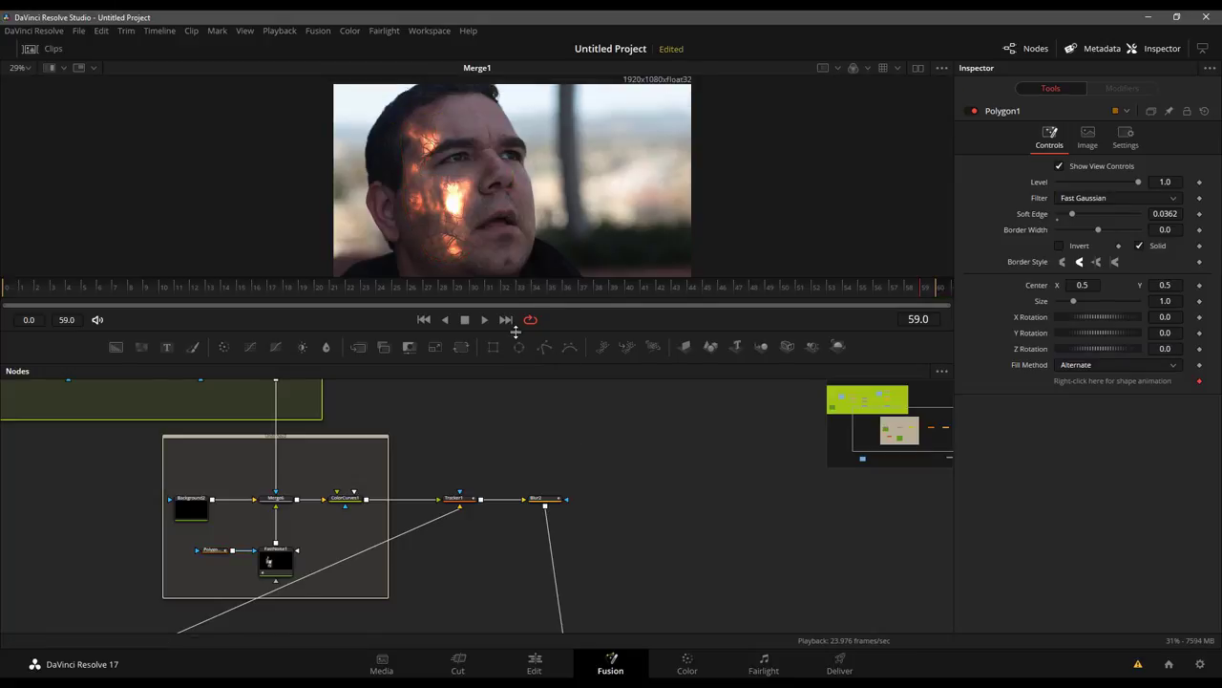
left_click_drag(497, 299, 349, 296)
key("space")
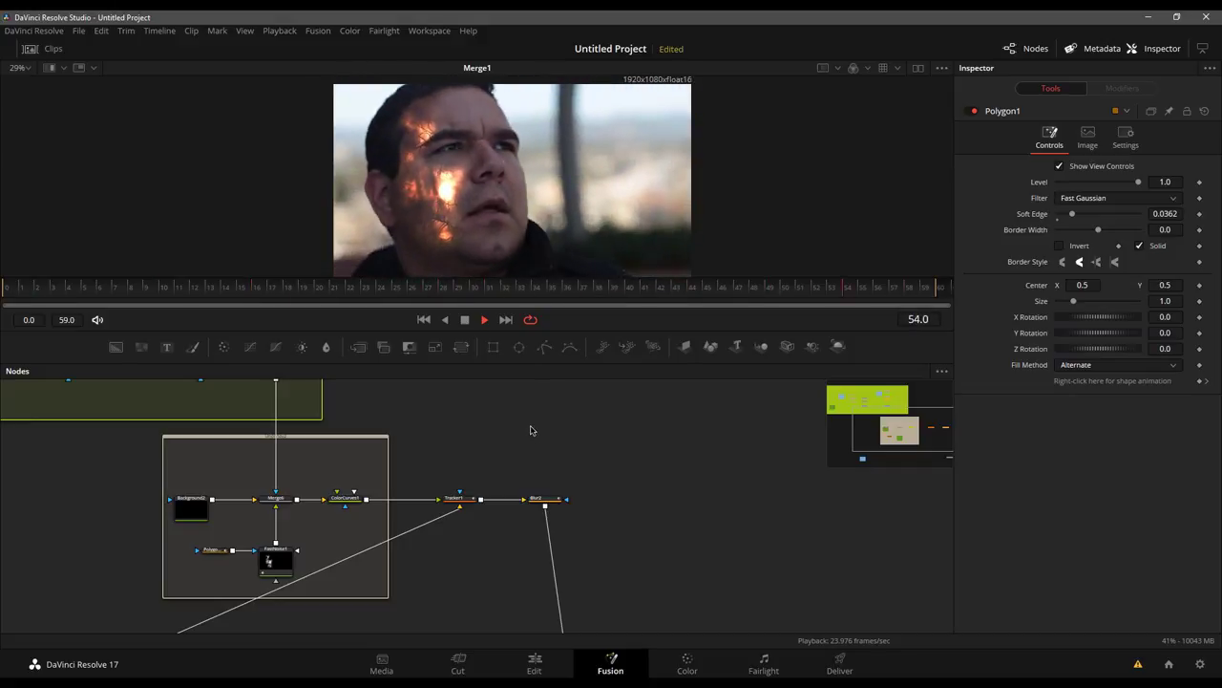
left_click(465, 320)
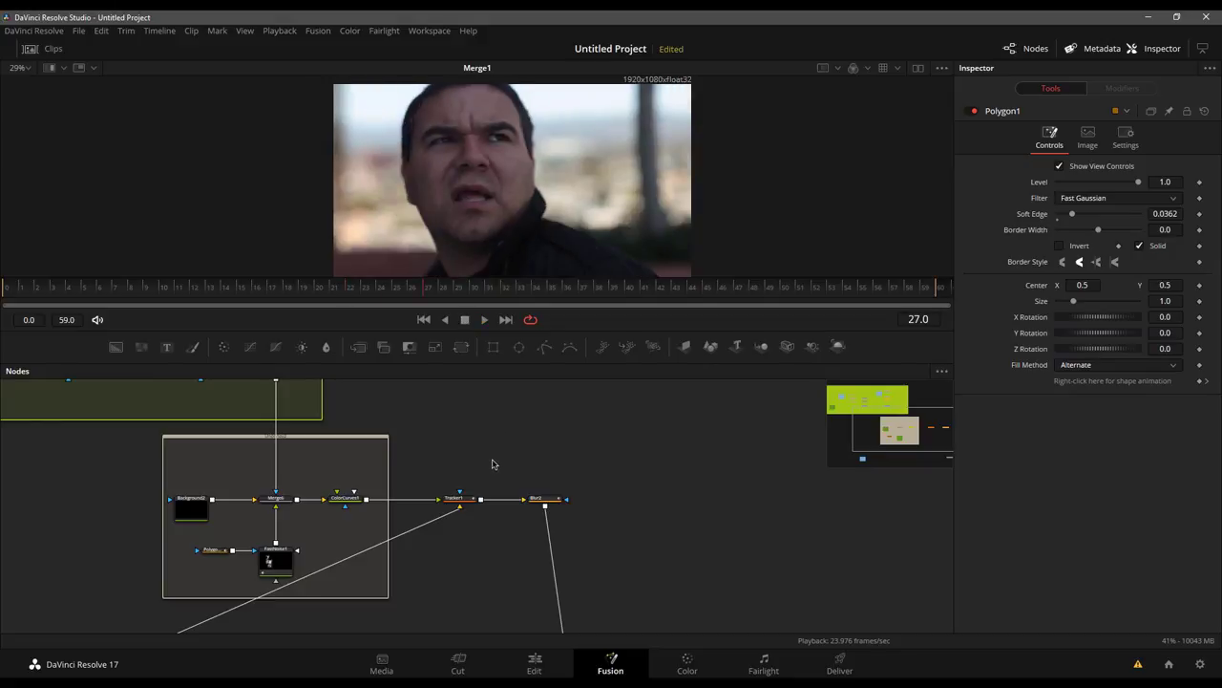
- View the original footage from MediaIn1 at frame 59
left_click_drag(781, 298, 928, 302)
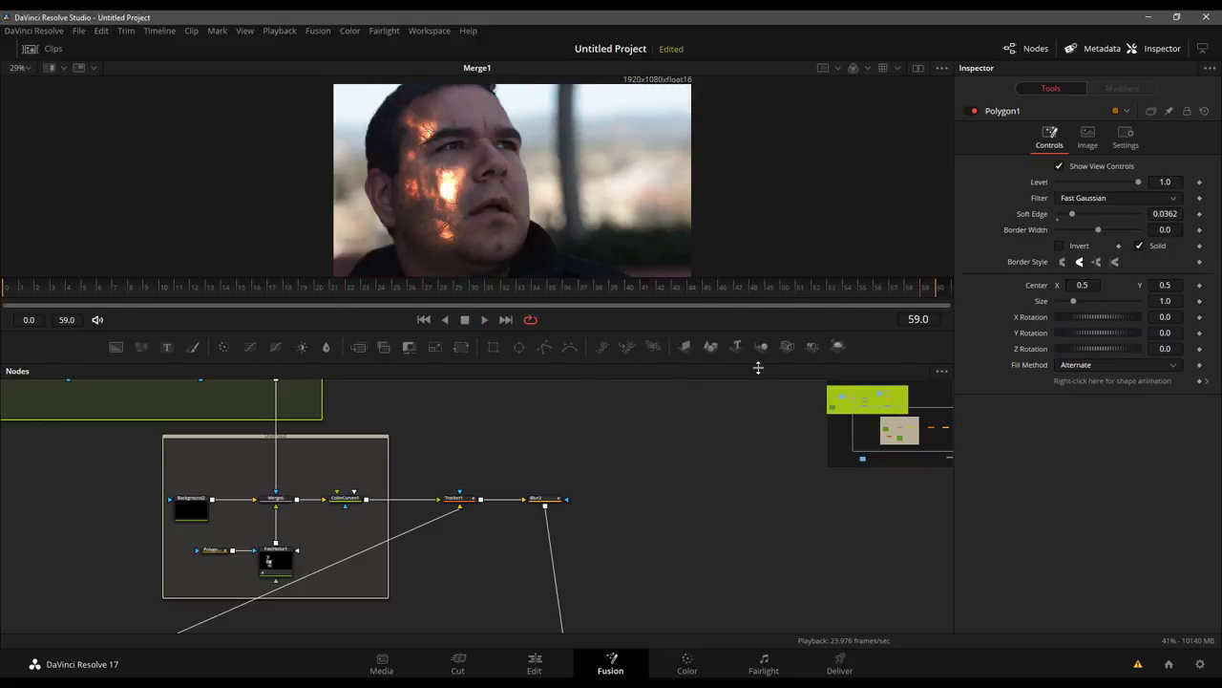
scroll(465, 457, "down", 3)
left_click(259, 568)
scroll(262, 567, "up", 5)
key("1")
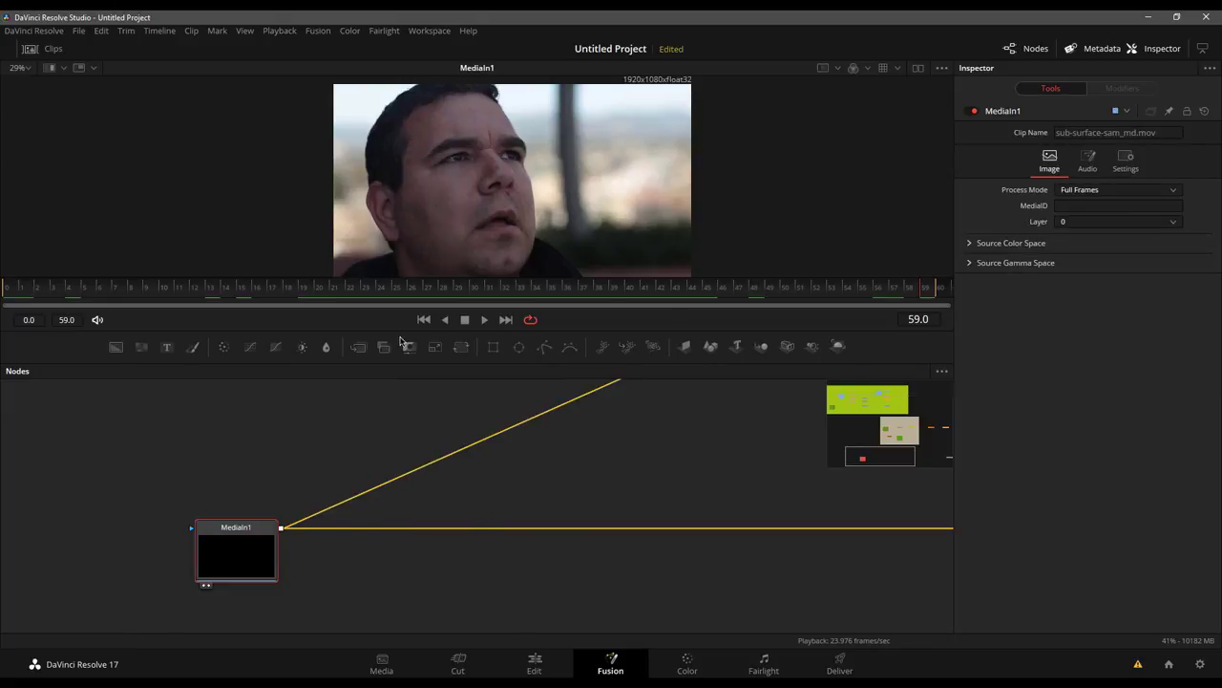
- Examine FastNoise1's output and the Polygon1 mask that limits it at frame 59
scroll(430, 534, "down", 3)
scroll(409, 533, "up", 3)
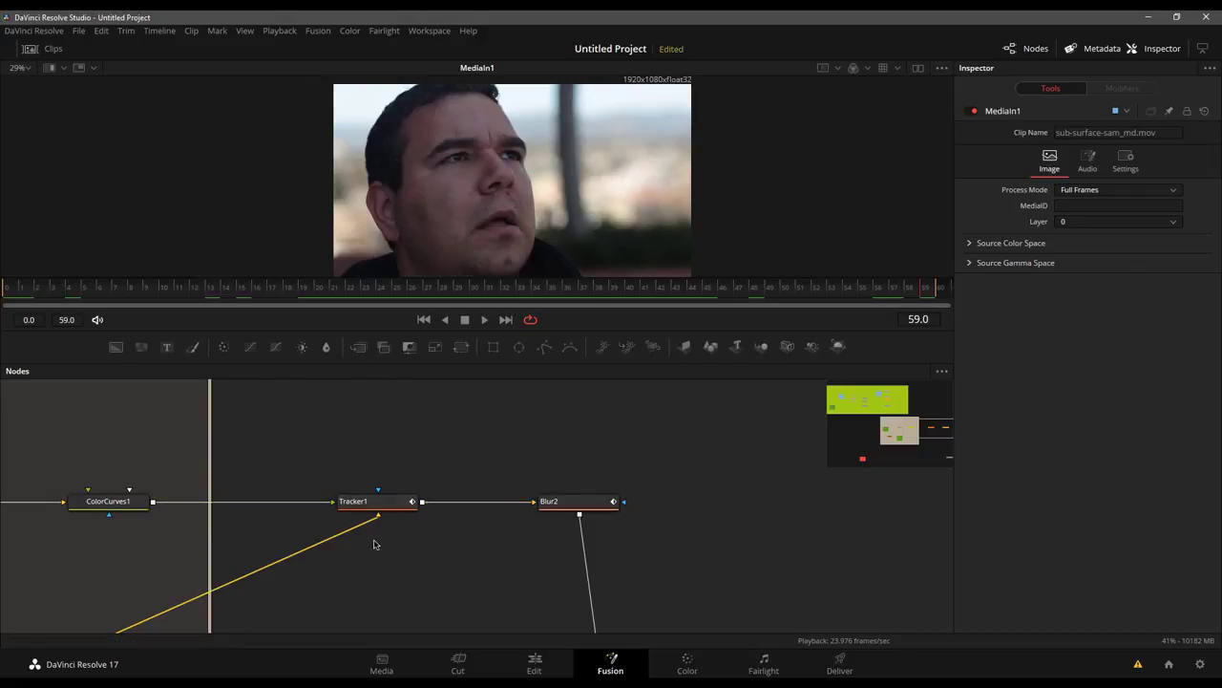
left_click_drag(385, 575, 701, 469)
left_click_drag(601, 581, 758, 532)
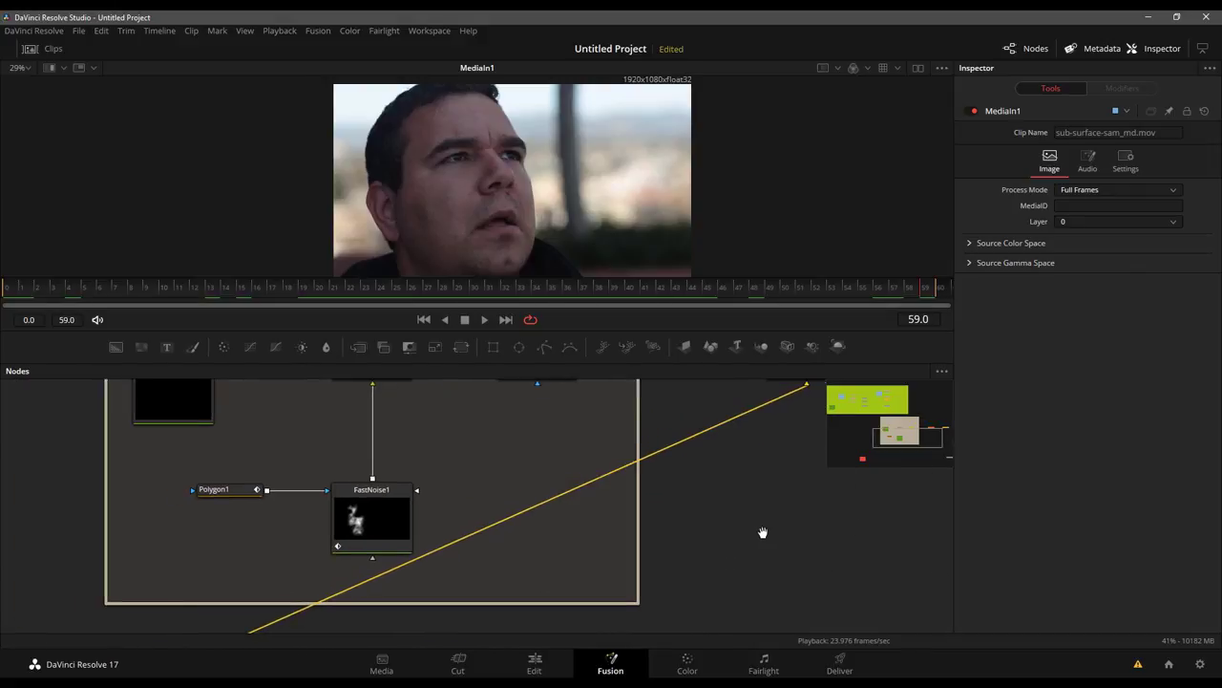
left_click(380, 525)
key("1")
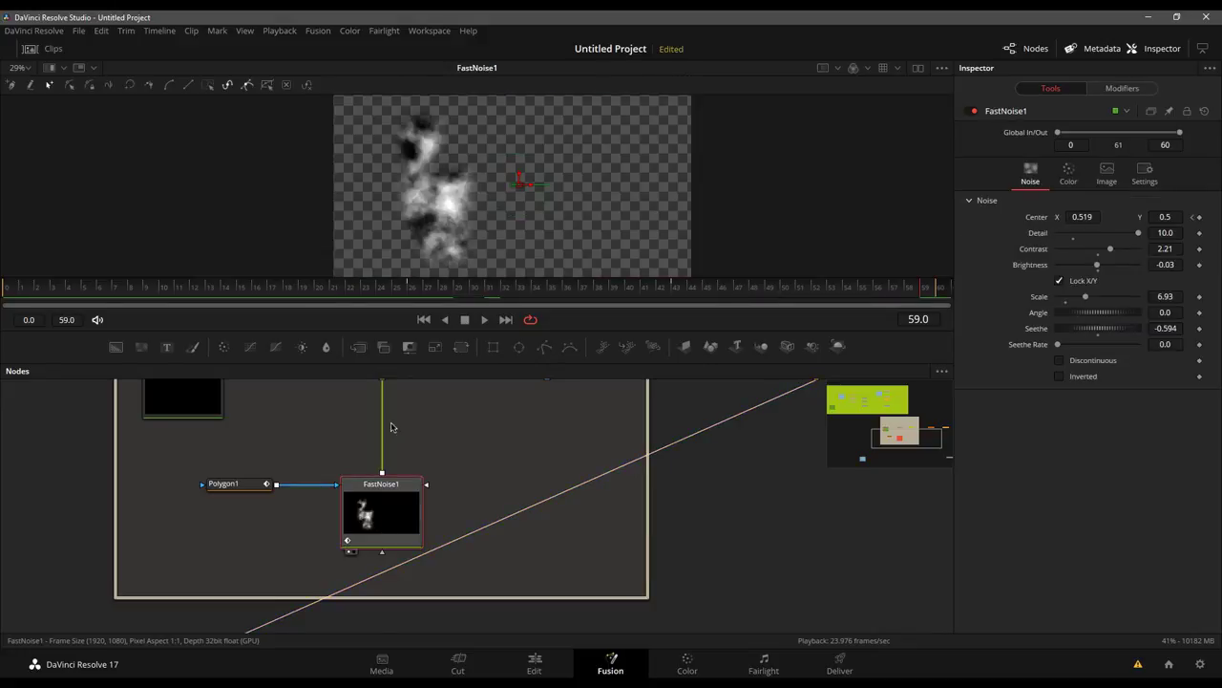
left_click(253, 483)
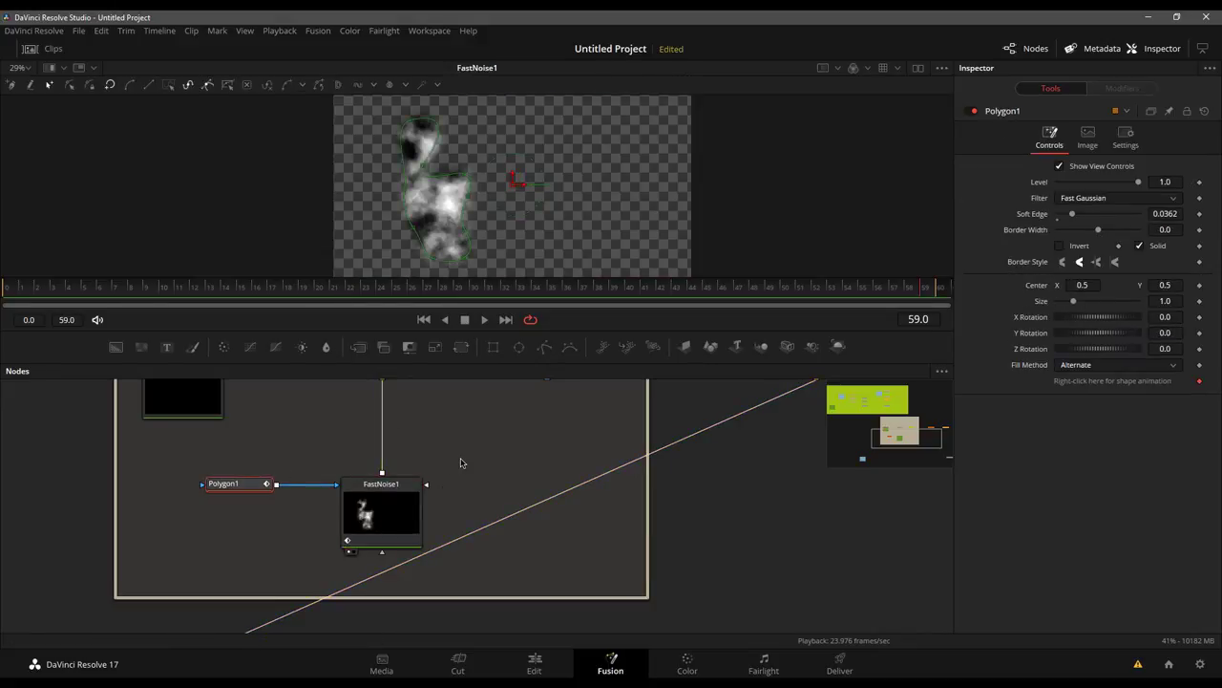
- Review how the vein images combine in the upper node group, checking Merge2, Merge5 and ChannelBooleans1
scroll(461, 461, "up", 8)
scroll(608, 518, "down", 5)
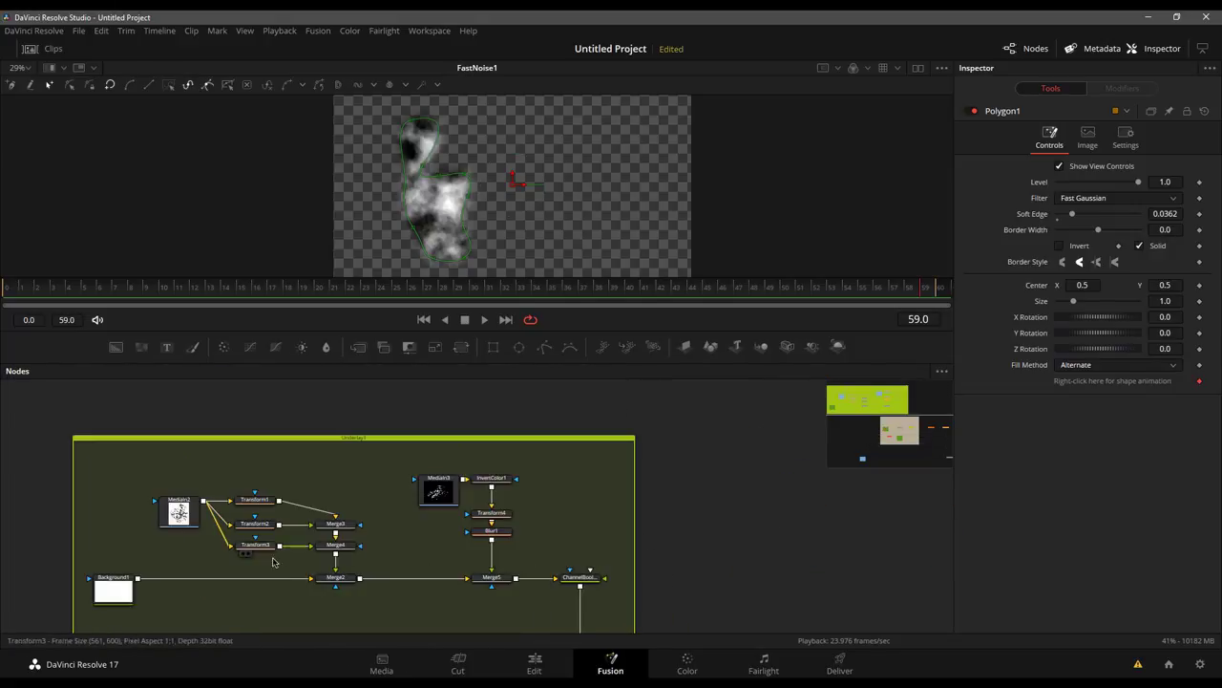
left_click(334, 583)
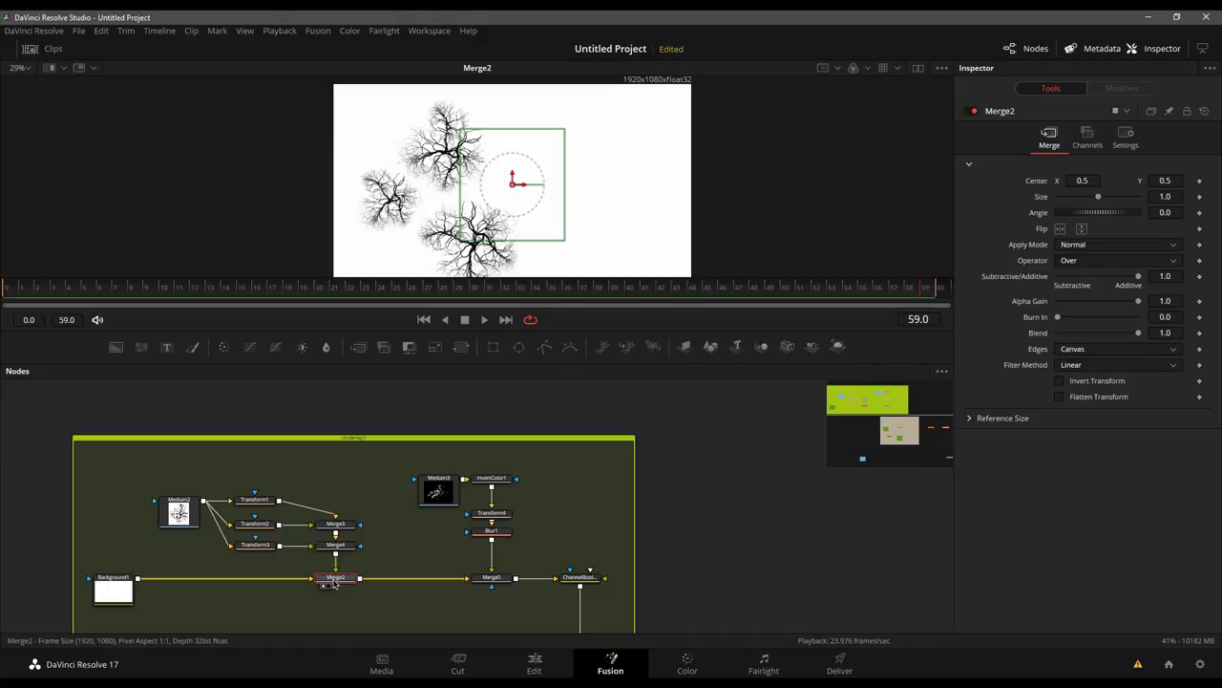
left_click(504, 585)
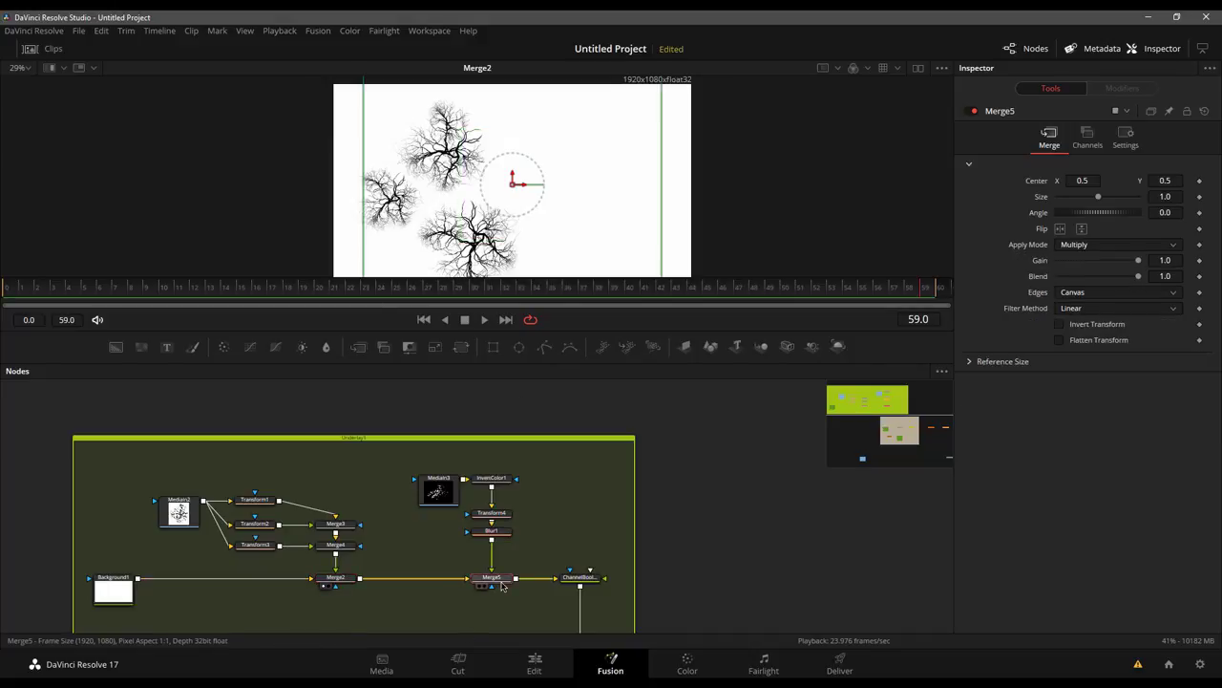
left_click(580, 577)
key("1")
scroll(682, 545, "down", 5)
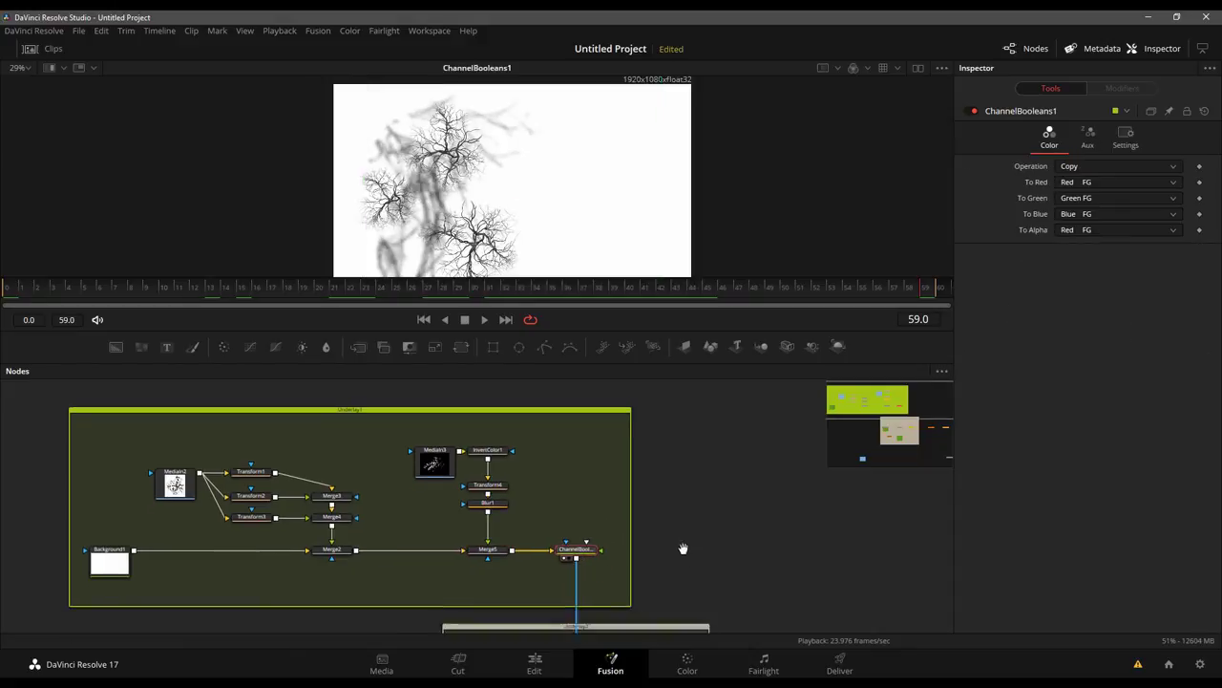
- Compare the outputs of Merge6 and FastNoise1, and check the orange tint from ColorCurves1
scroll(621, 485, "down", 2, "ctrl")
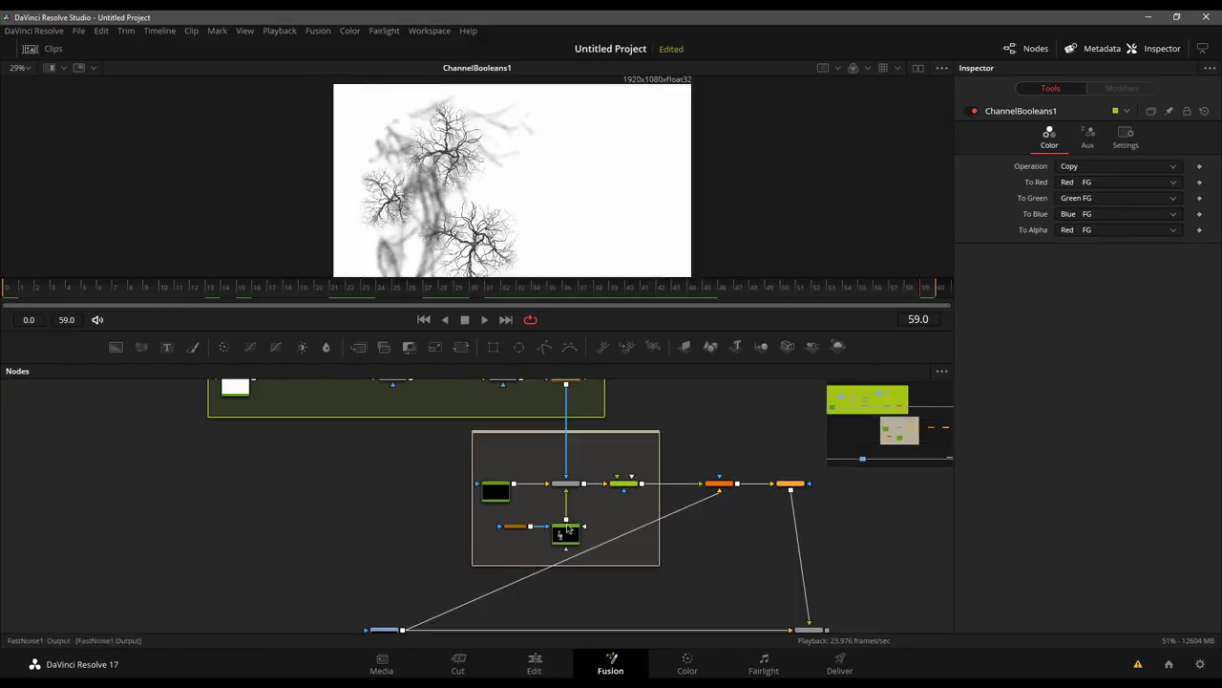
left_click(570, 486)
key("1")
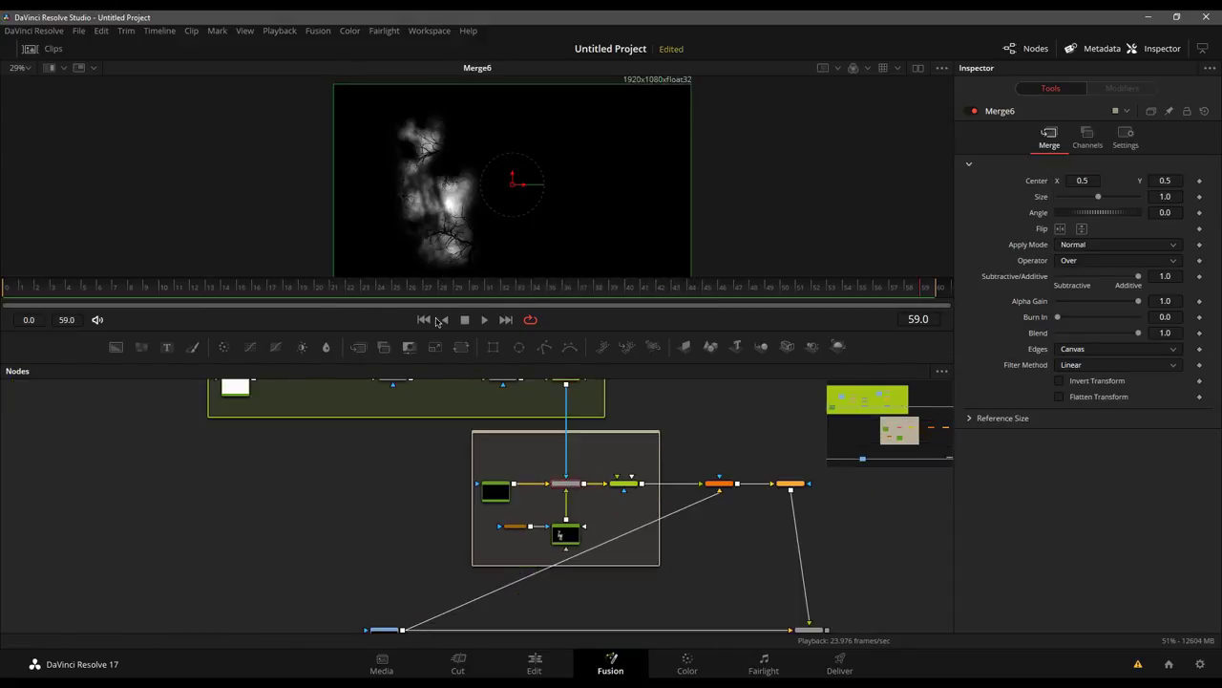
left_click(563, 531)
key("1")
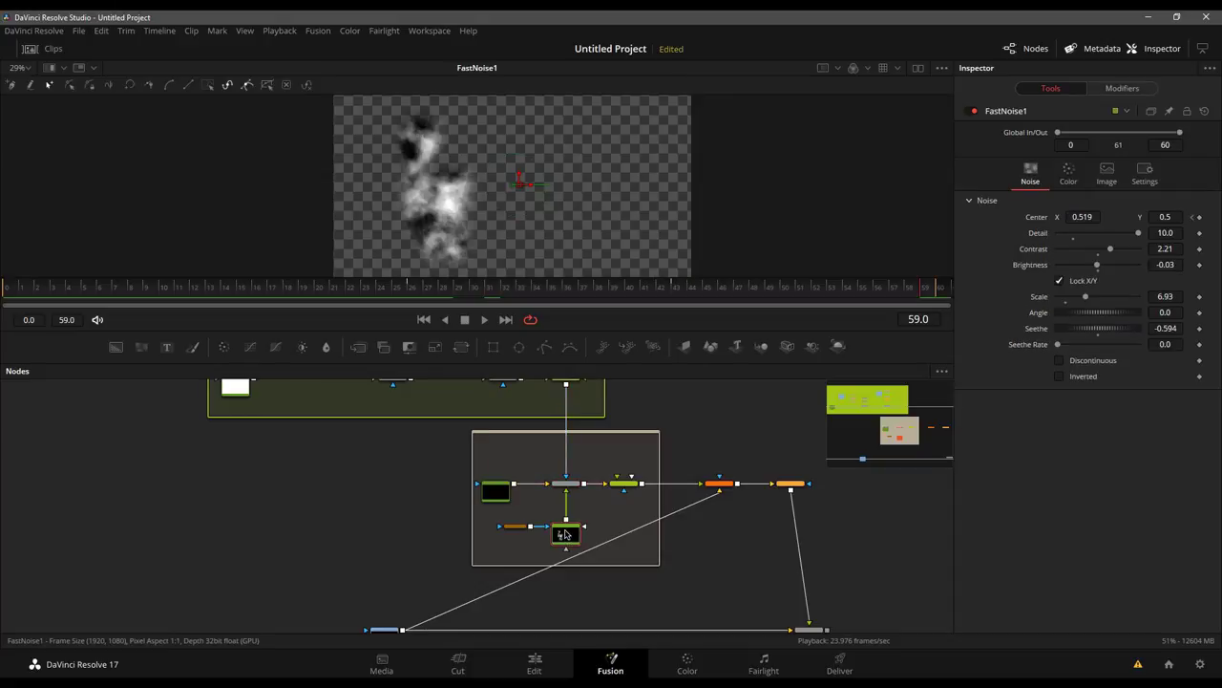
left_click(566, 483)
key("1")
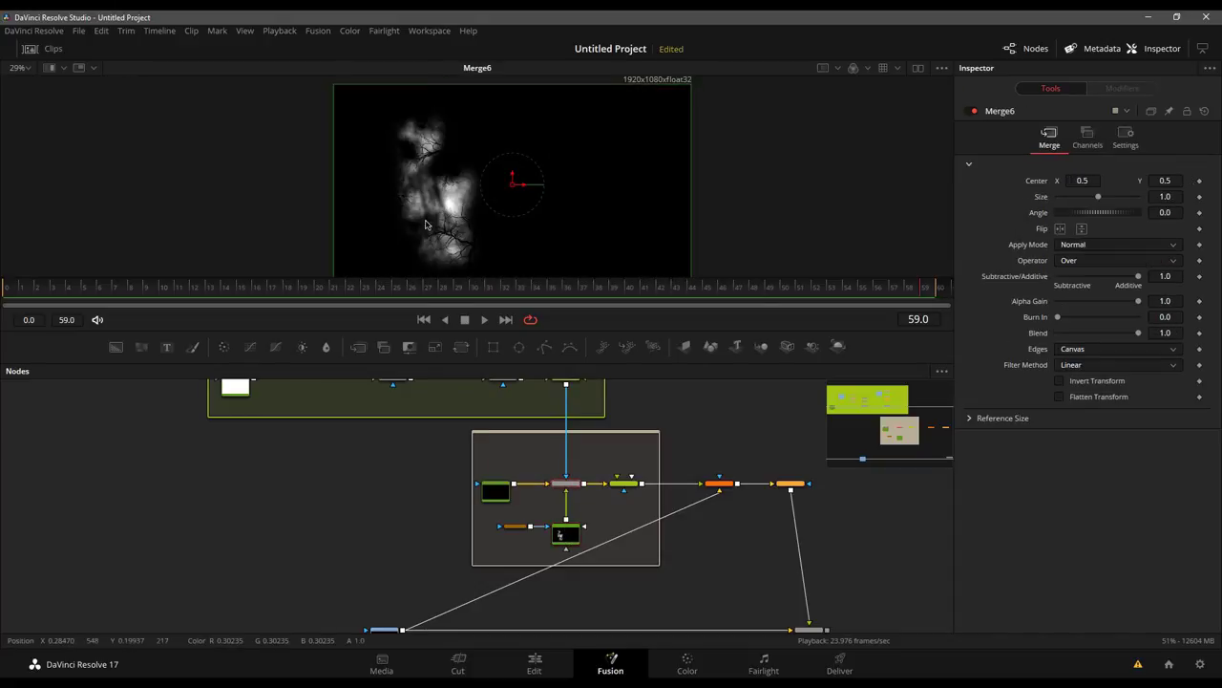
left_click(626, 486)
key("1")
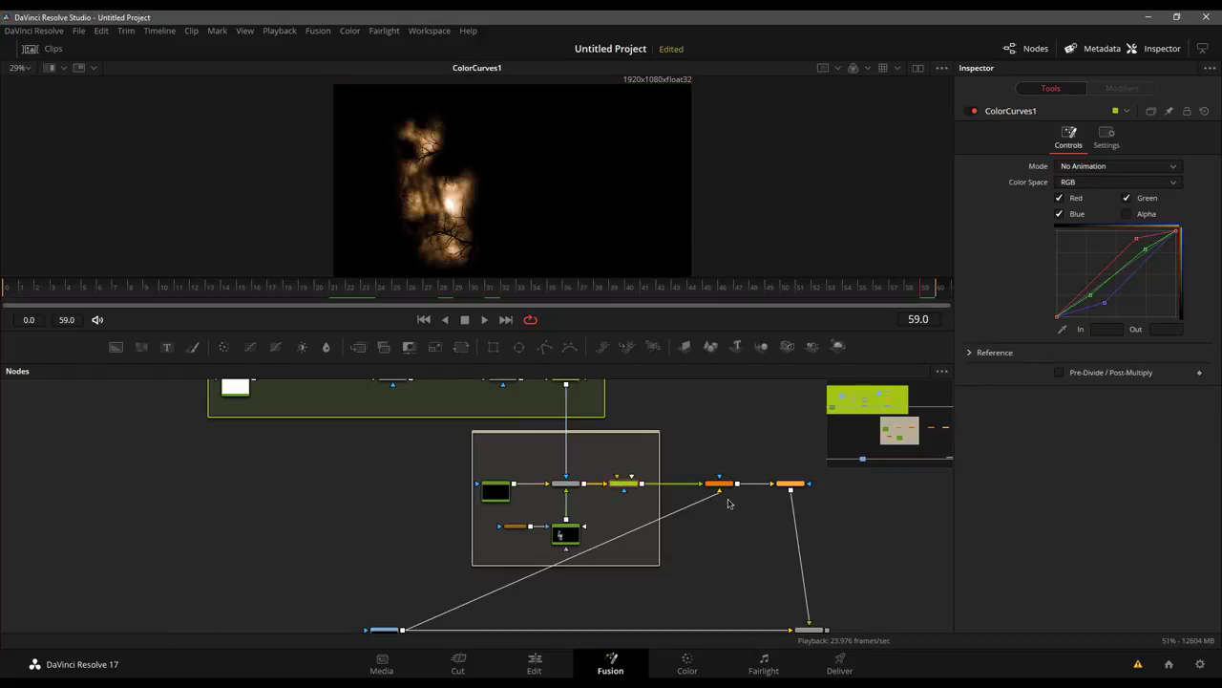
- View Blur2's output after the tracker and the final composite from Merge1
scroll(750, 527, "up", 2)
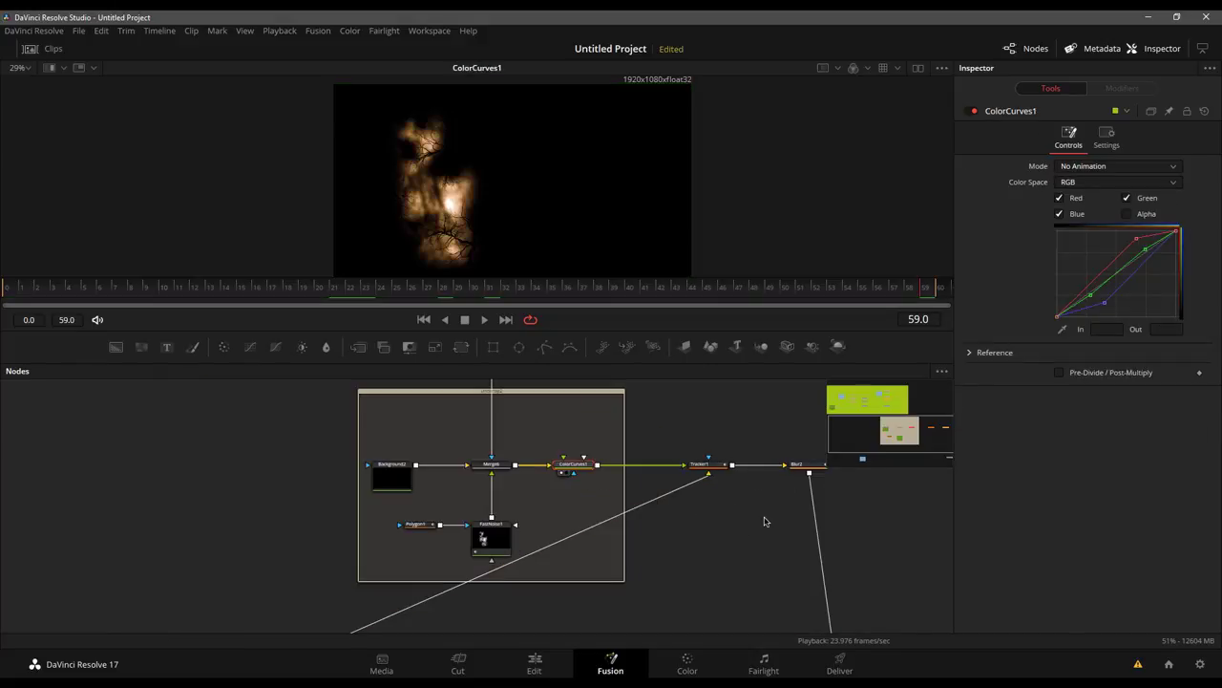
left_click_drag(762, 516, 673, 526)
scroll(716, 487, "up", 2)
left_click(720, 462)
key("1")
left_click_drag(673, 587, 548, 409)
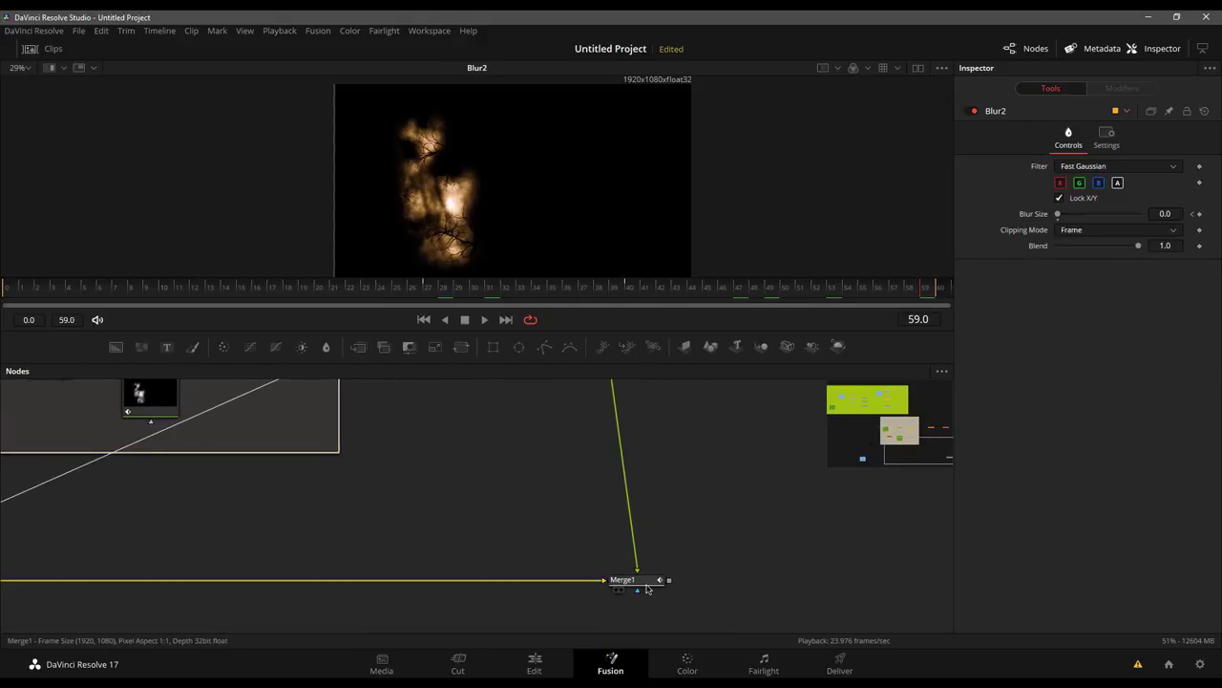
left_click(645, 581)
key("1")
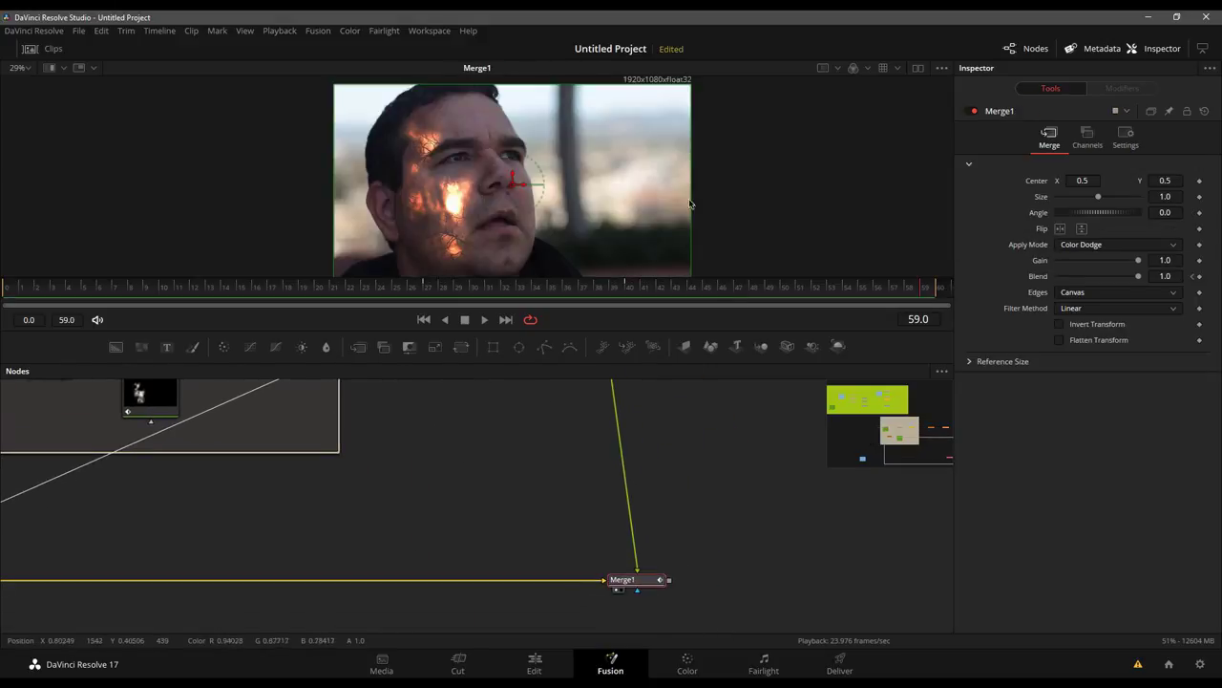
- Enlarge the viewer area over the node graph and scale the Merge1 image to fit it
left_click(544, 506)
left_click_drag(501, 373, 511, 630)
right_click(459, 453)
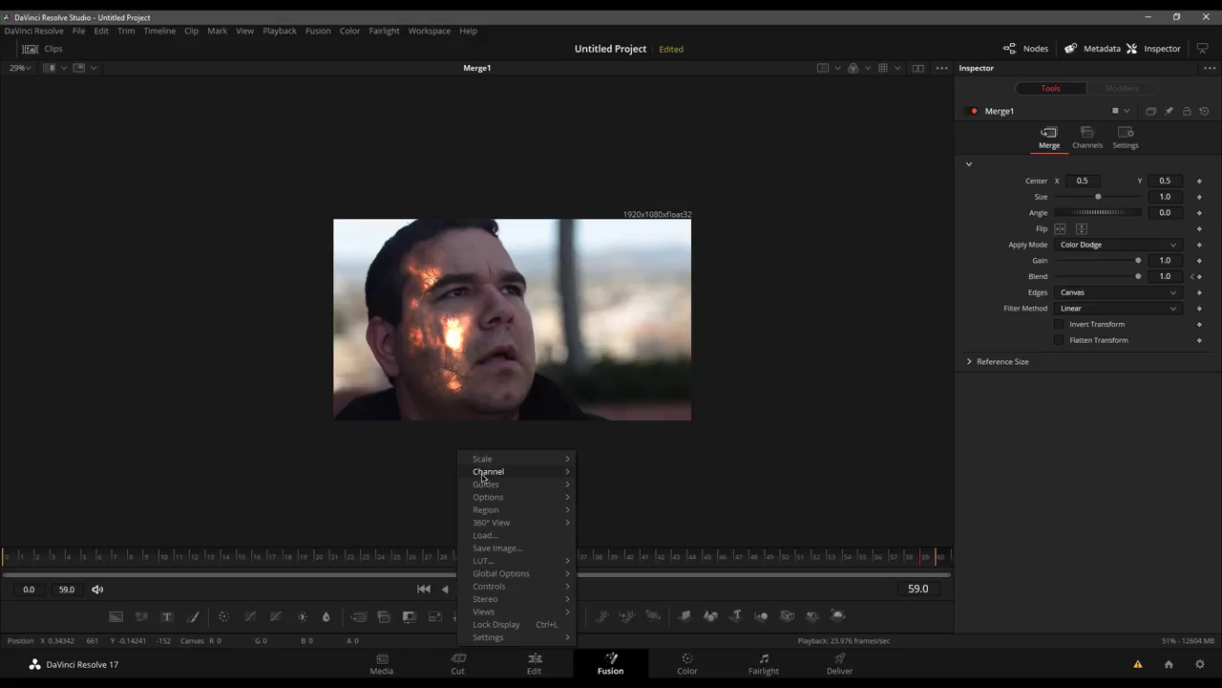
mouse_move(482, 459)
left_click(588, 460)
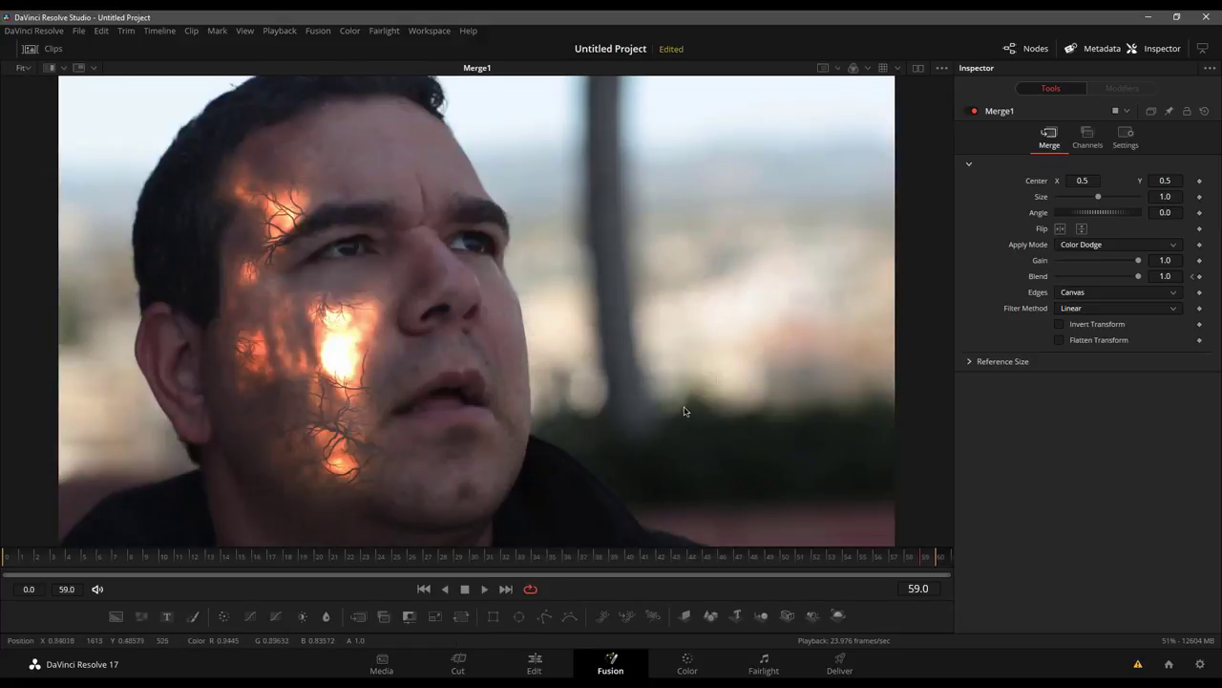
- Play the finished composite in the large viewer to review the tracked glowing veins, and stop the playback
key("space")
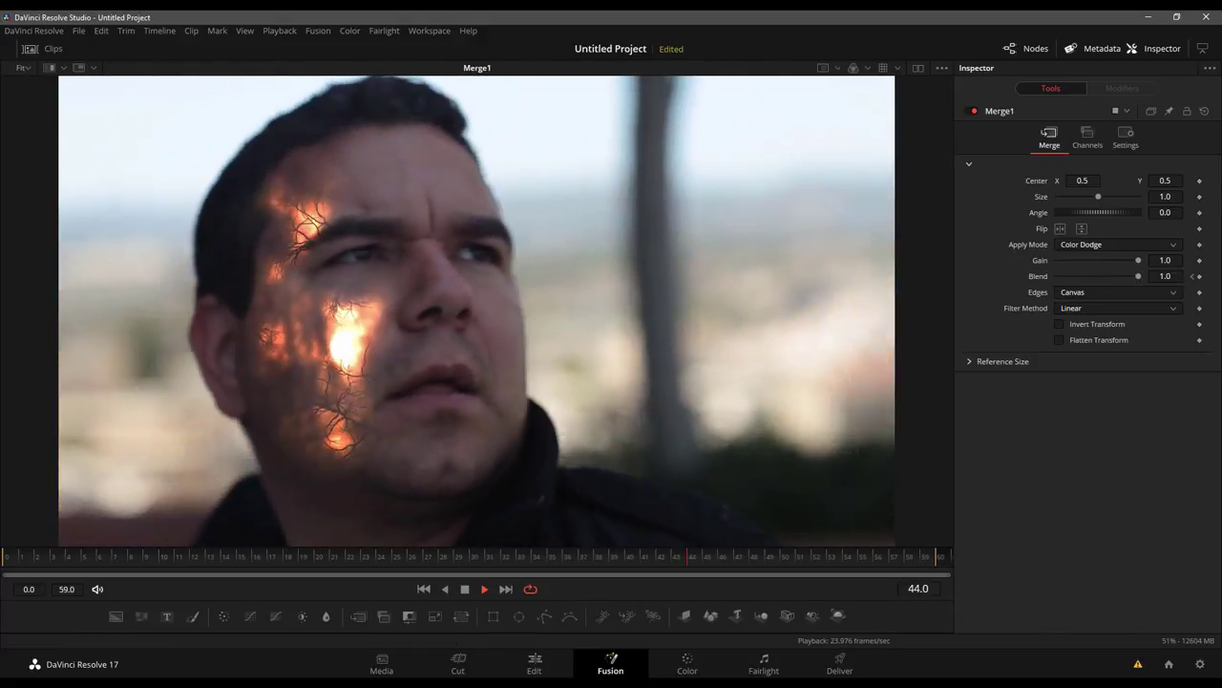
left_click_drag(1138, 276, 1083, 276)
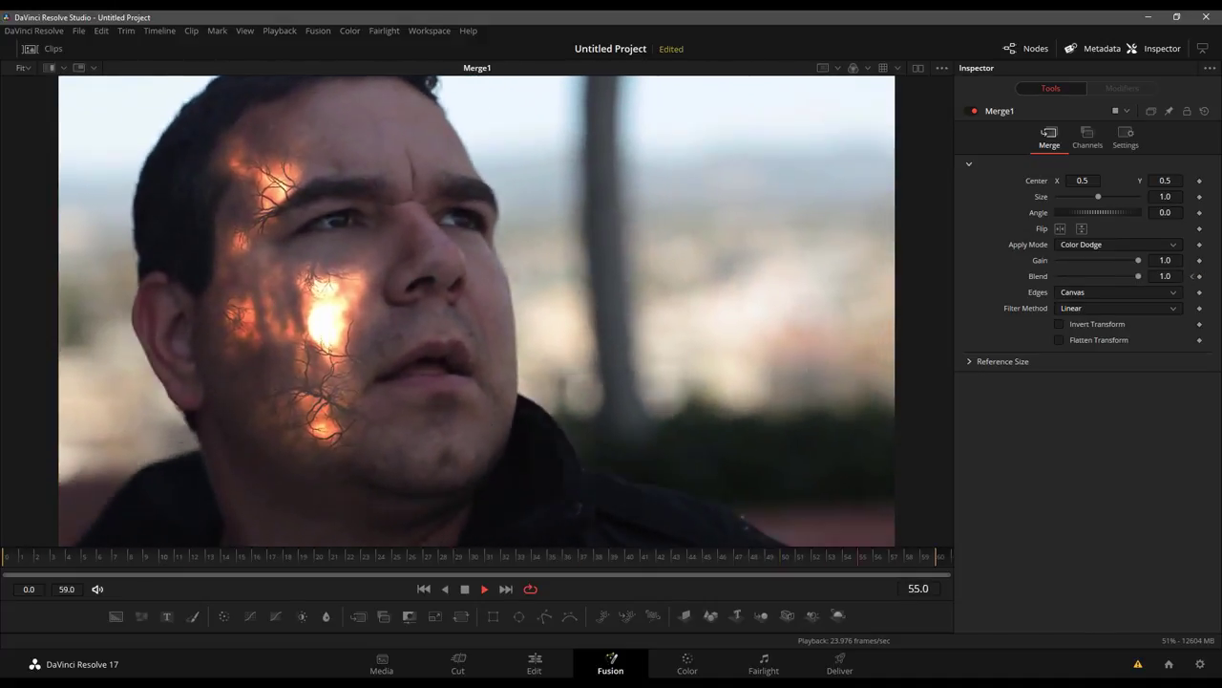
left_click_drag(1084, 276, 1057, 276)
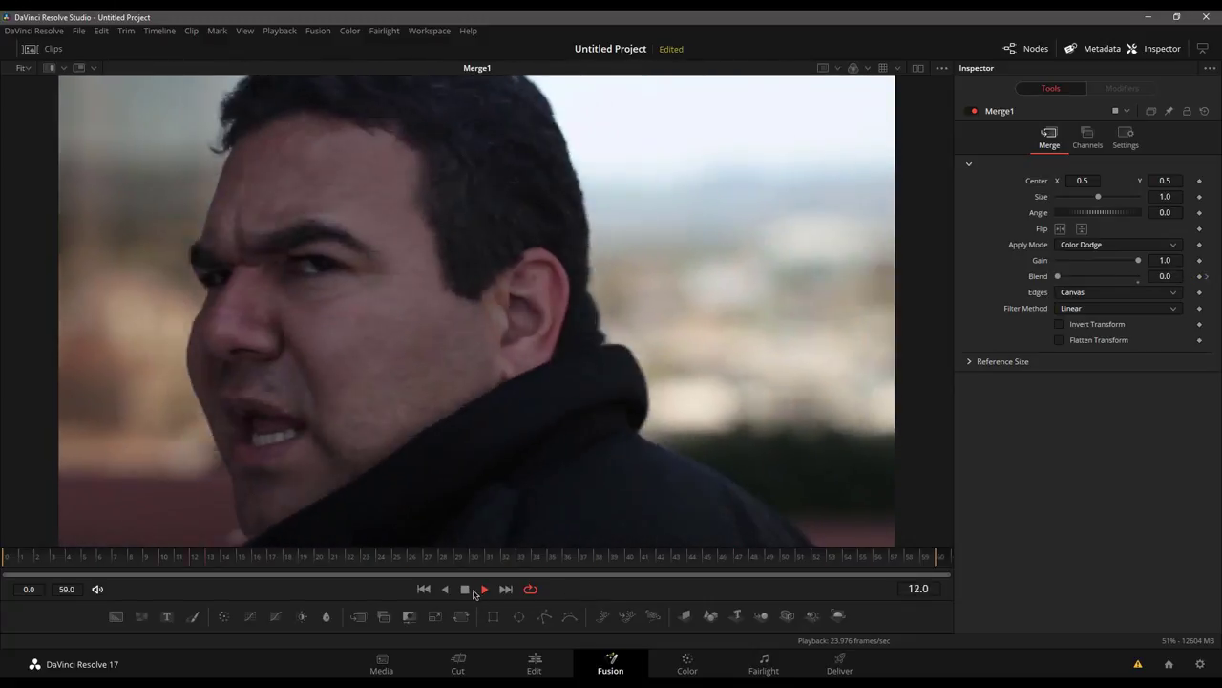
left_click(466, 591)
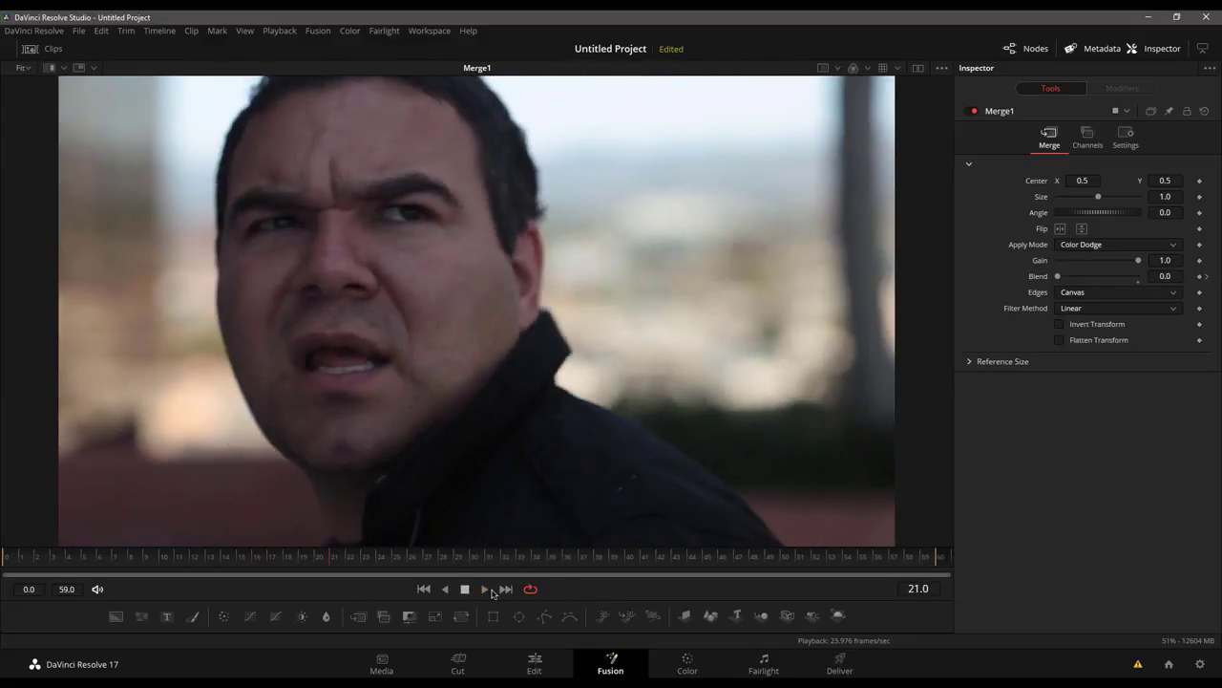
- Enlarge the node graph area and look over the complete node tree from MediaIn1 to Merge1
left_click_drag(606, 598, 604, 563)
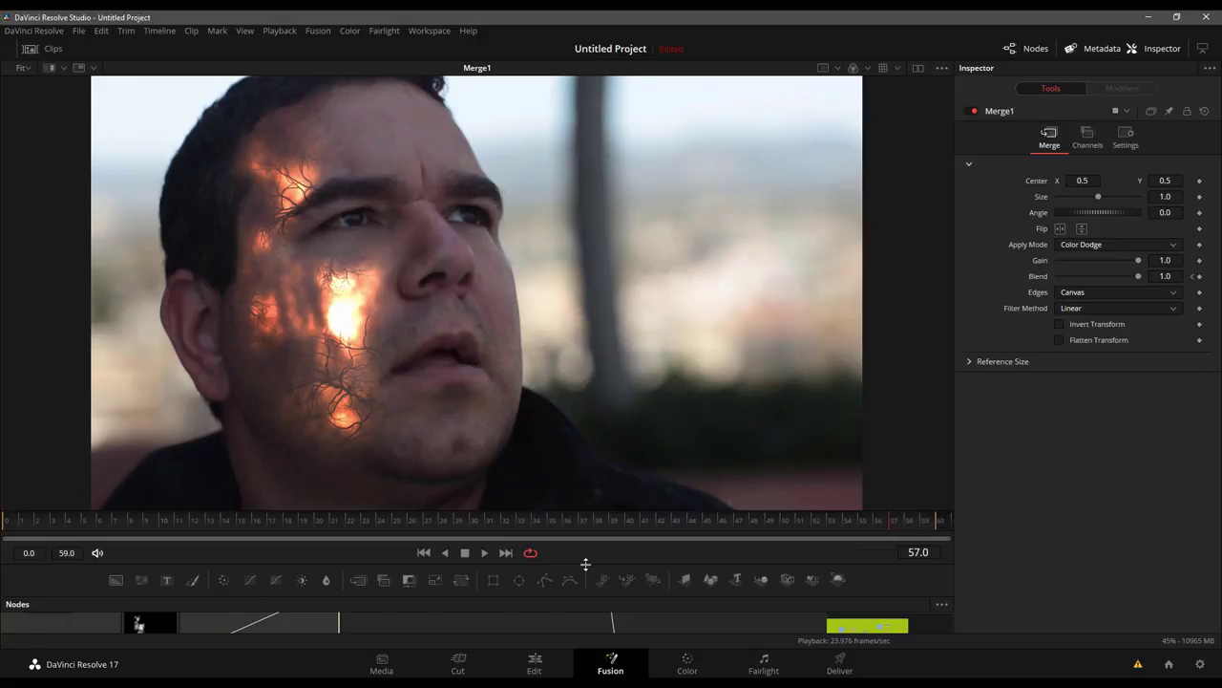
left_click_drag(586, 563, 585, 150)
scroll(783, 614, "down", 3)
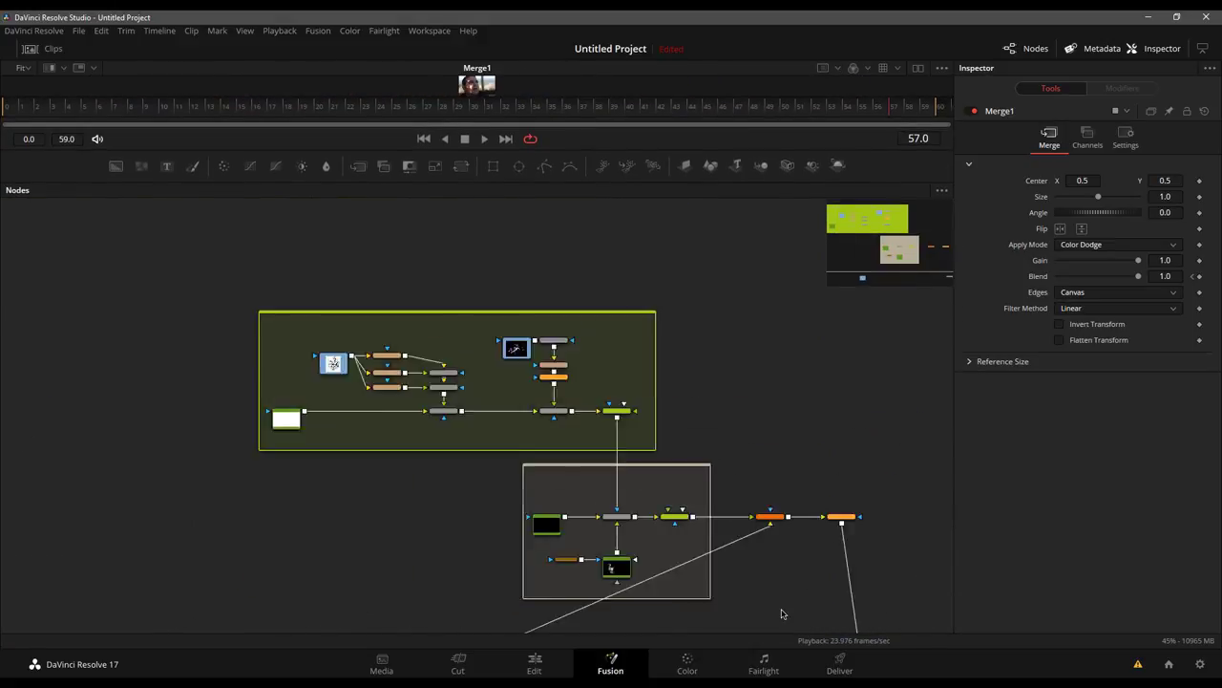
scroll(781, 614, "down", 2)
scroll(347, 487, "down", 2)
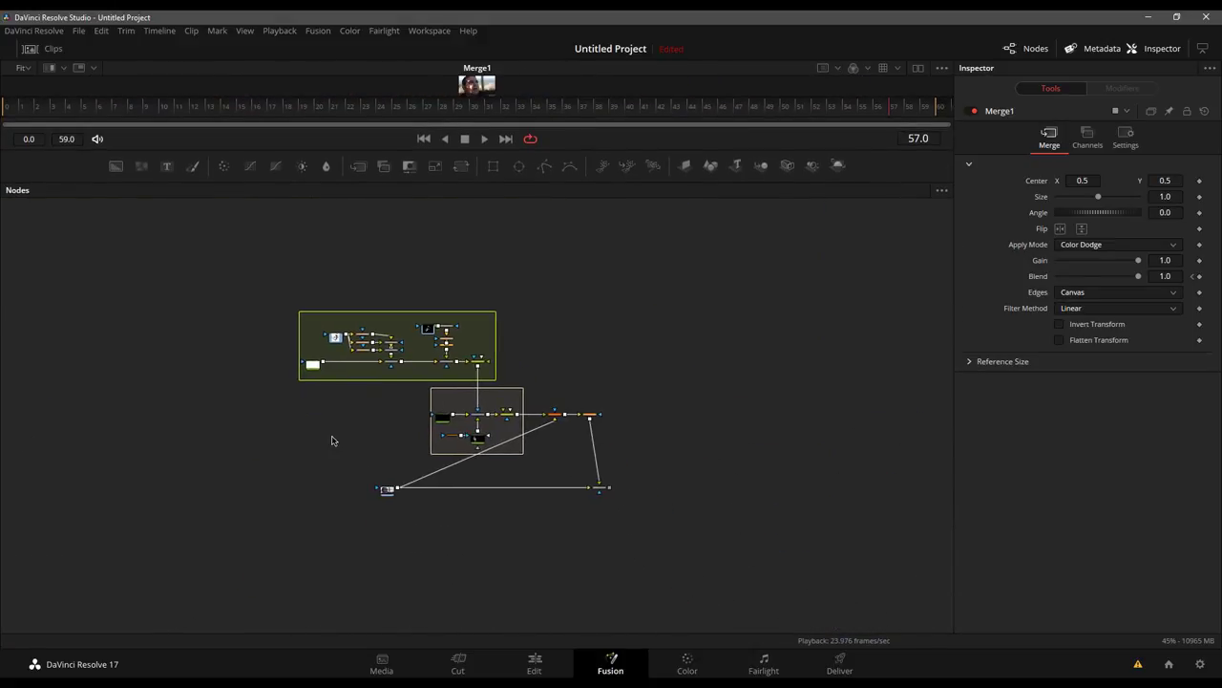
scroll(333, 440, "up", 3)
left_click_drag(365, 453, 303, 499)
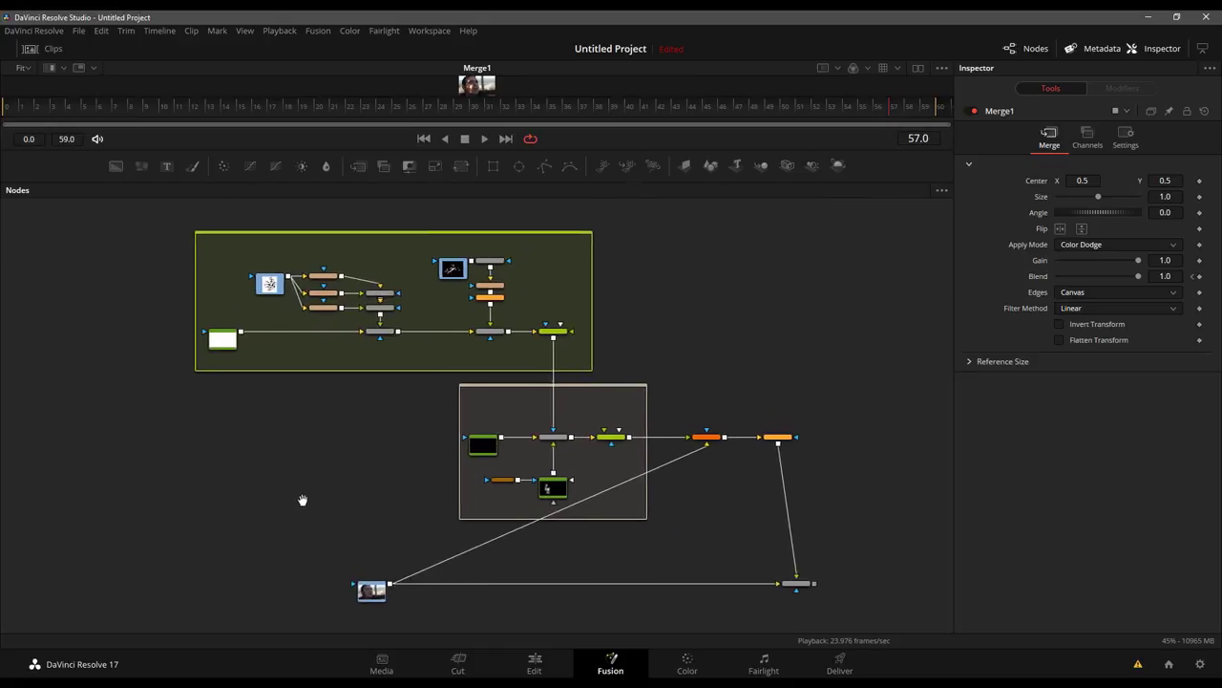
scroll(302, 500, "down", 2)
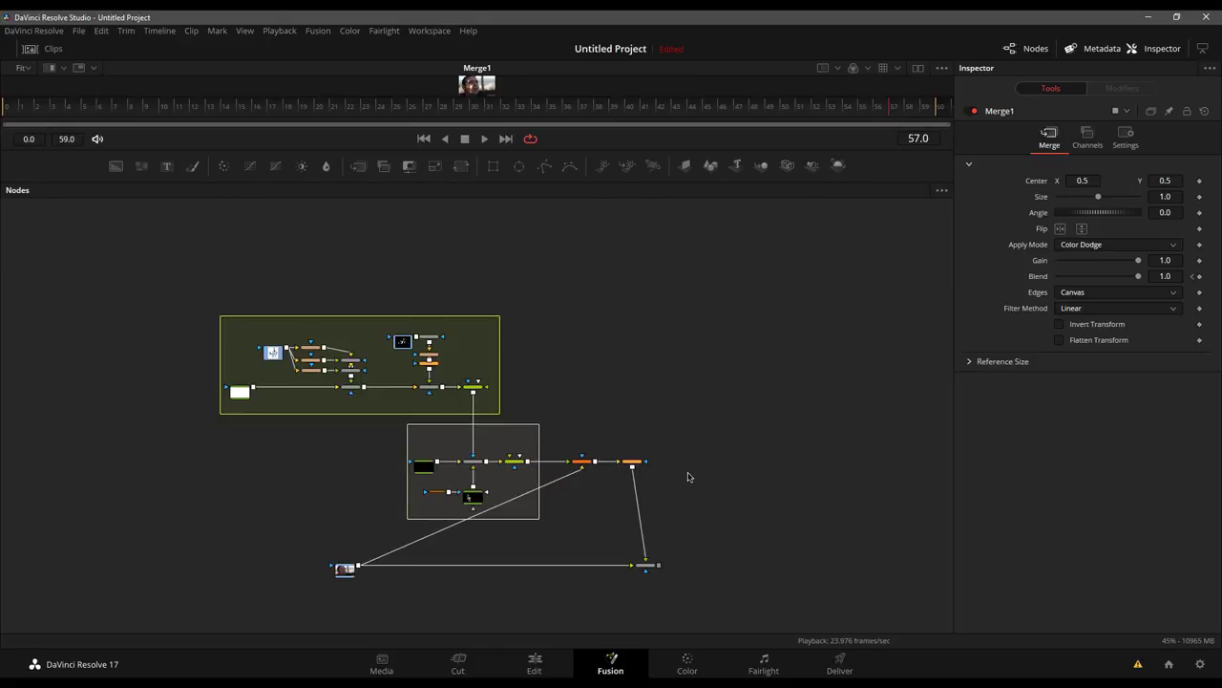